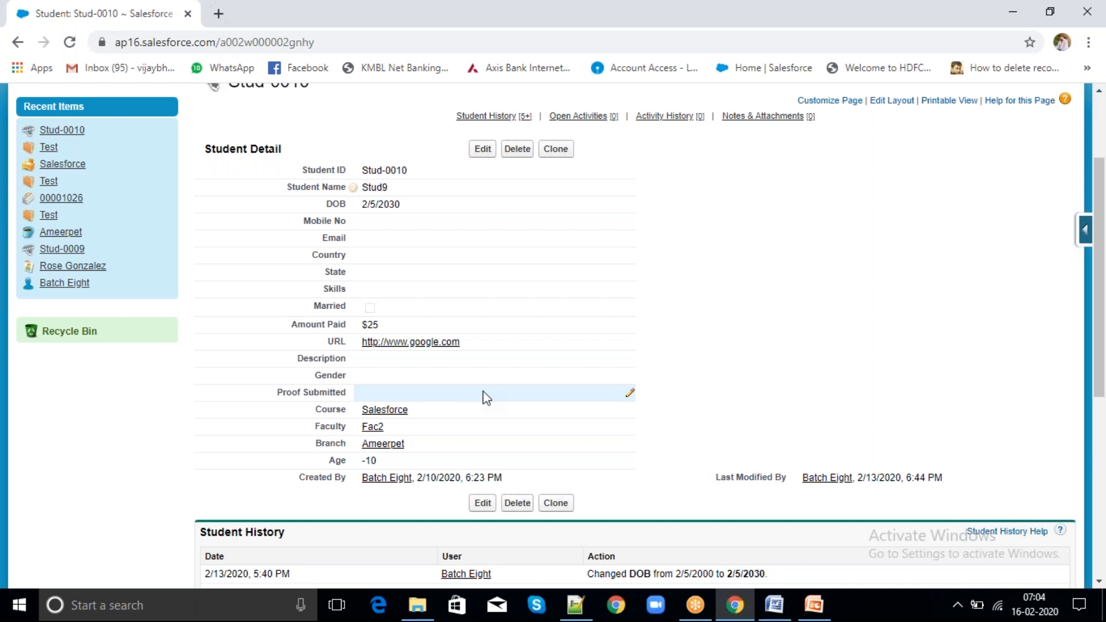
Open the Student object's field definitions from the record page and review its custom fields and object details.
{"action": "left_click", "coordinate": [1086, 230]}
{"action": "left_click", "coordinate": [948, 257]}
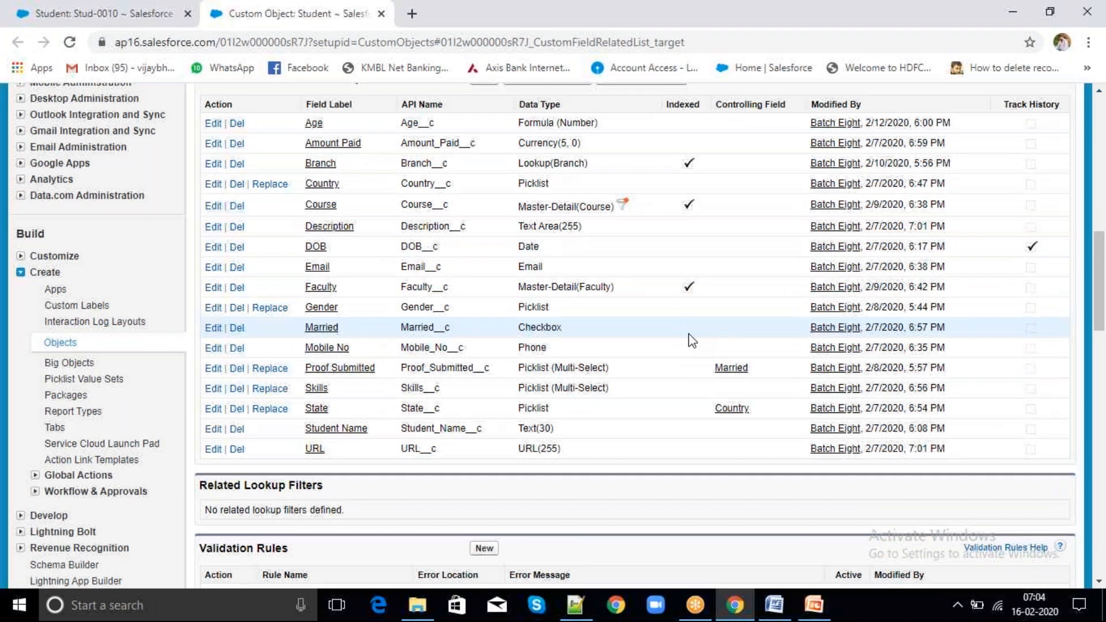
{"action": "scroll", "coordinate": [691, 339], "scroll_direction": "down", "scroll_amount": 1}
{"action": "scroll", "coordinate": [691, 339], "scroll_direction": "up", "scroll_amount": 10}
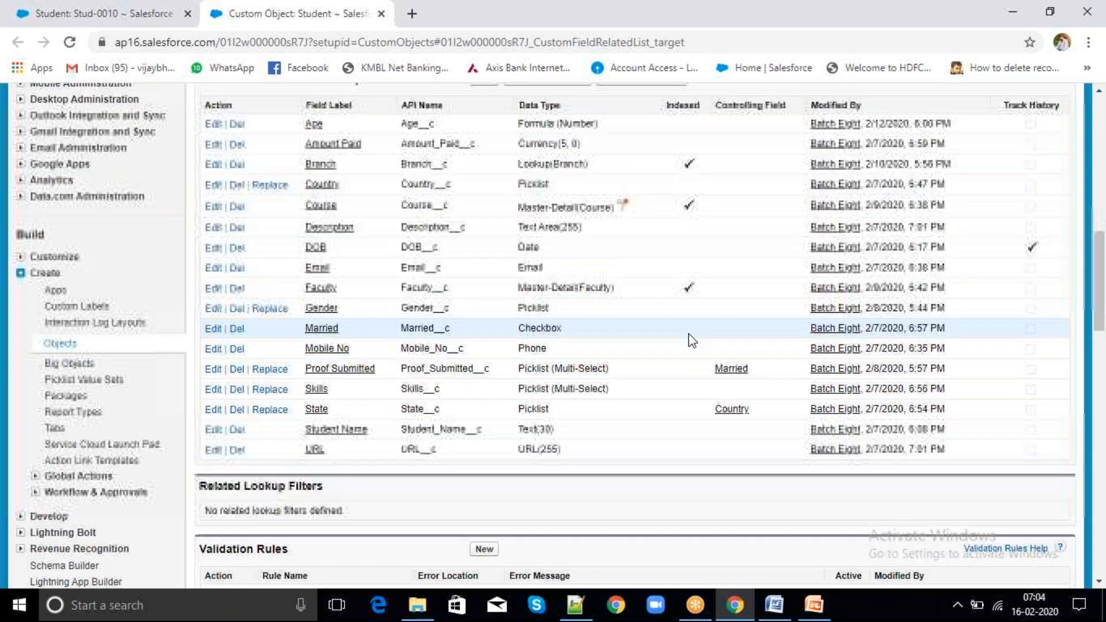
{"action": "scroll", "coordinate": [689, 333], "scroll_direction": "up", "scroll_amount": 3}
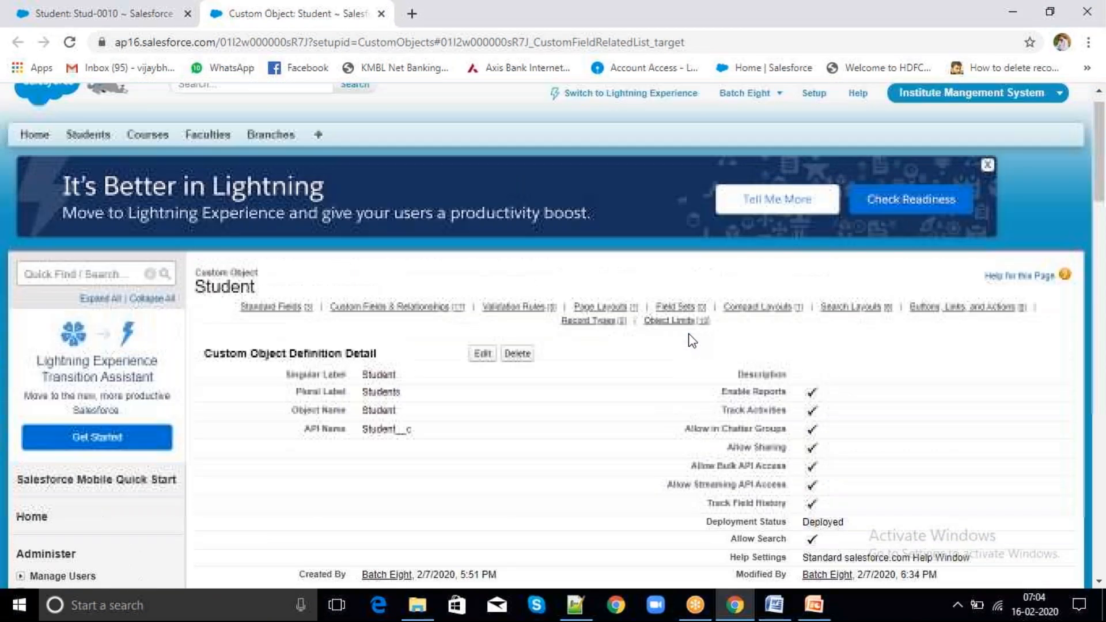
Switch to the Sales app and open the first recent contact, from Edge Communications, to view its details.
{"action": "left_click", "coordinate": [968, 119]}
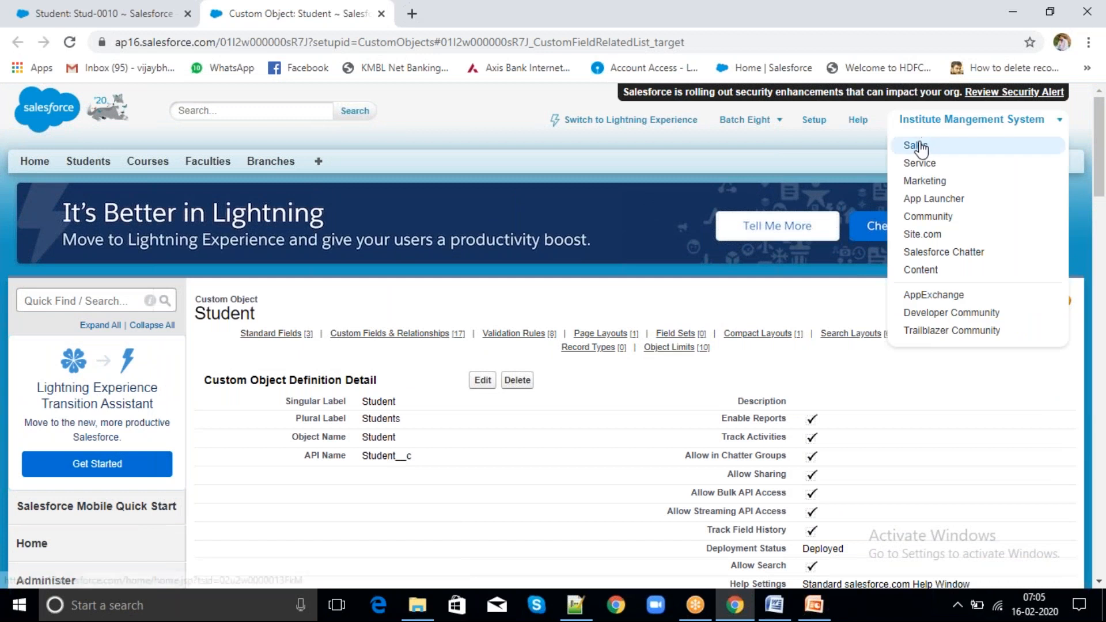
{"action": "left_click", "coordinate": [922, 144]}
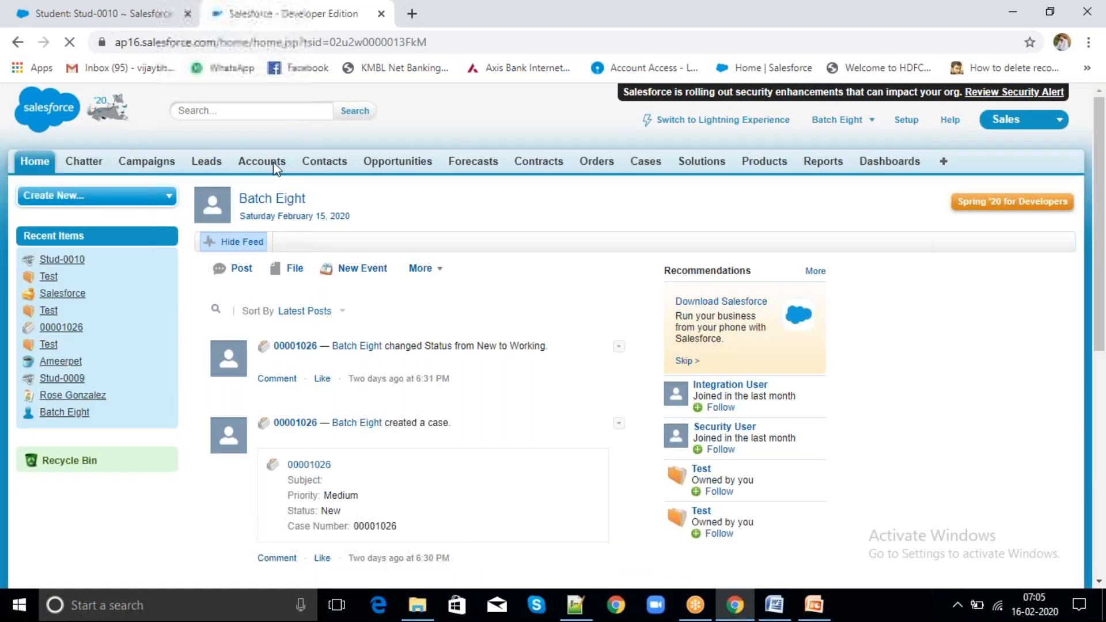
{"action": "left_click", "coordinate": [324, 160]}
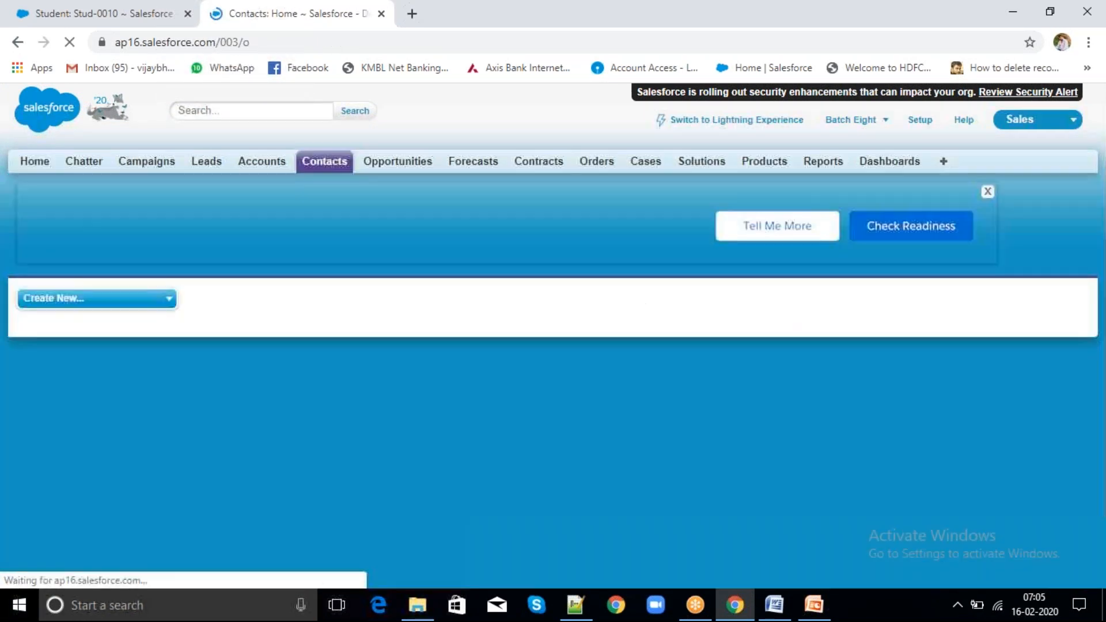
{"action": "left_click", "coordinate": [239, 435]}
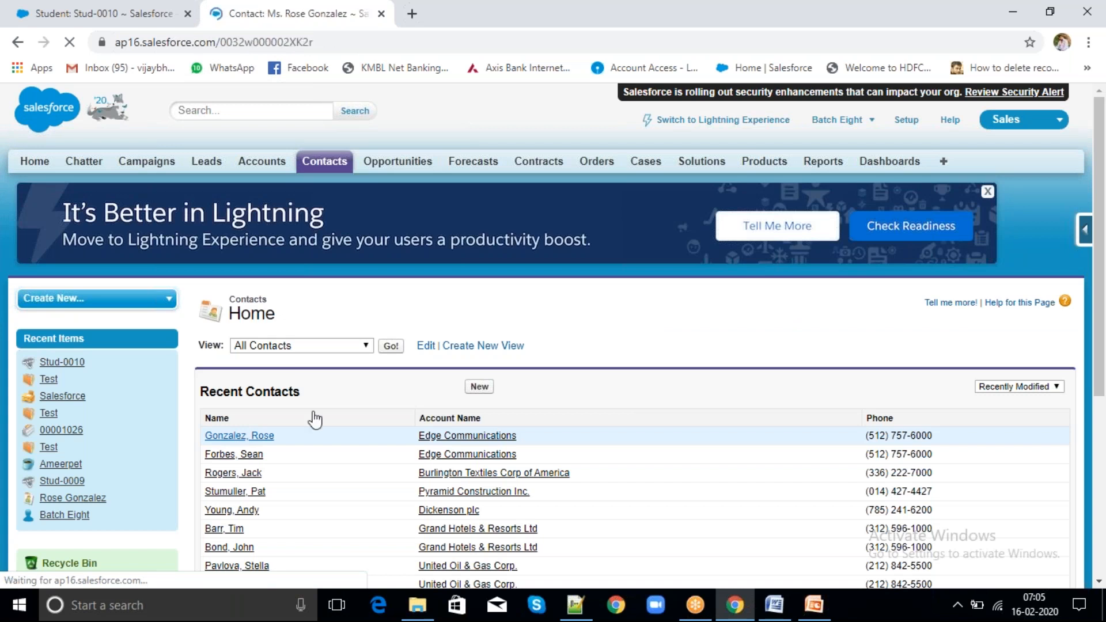
{"action": "scroll", "coordinate": [456, 393], "scroll_direction": "down", "scroll_amount": 8}
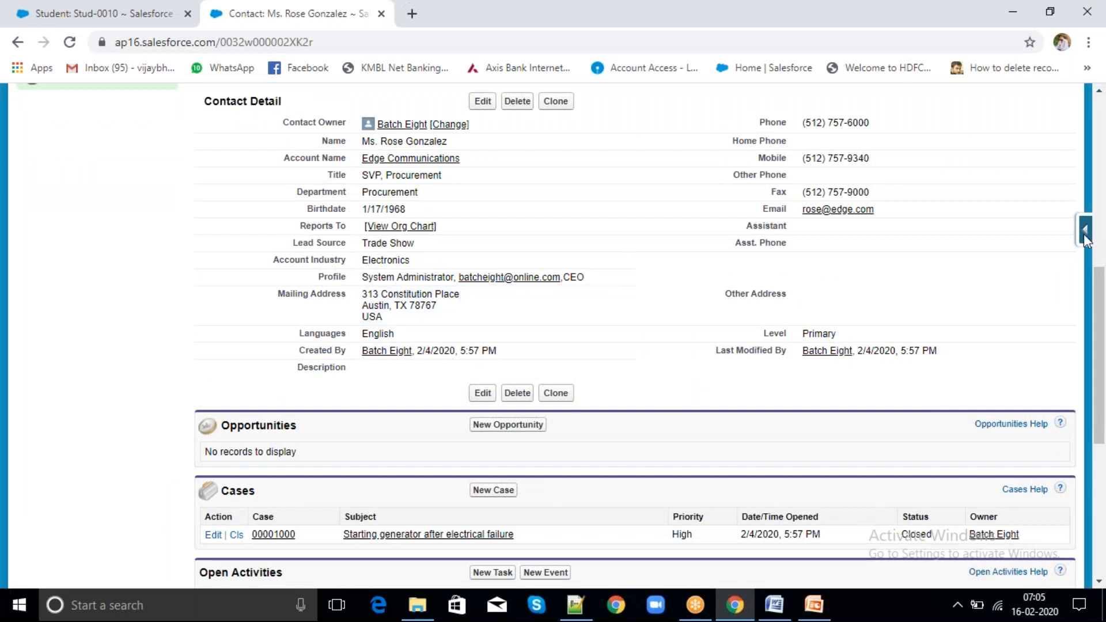
Open the Contact object's field definitions and edit the Account Industry custom field to view its formula.
{"action": "mouse_move", "coordinate": [1083, 230]}
{"action": "left_click", "coordinate": [1068, 257]}
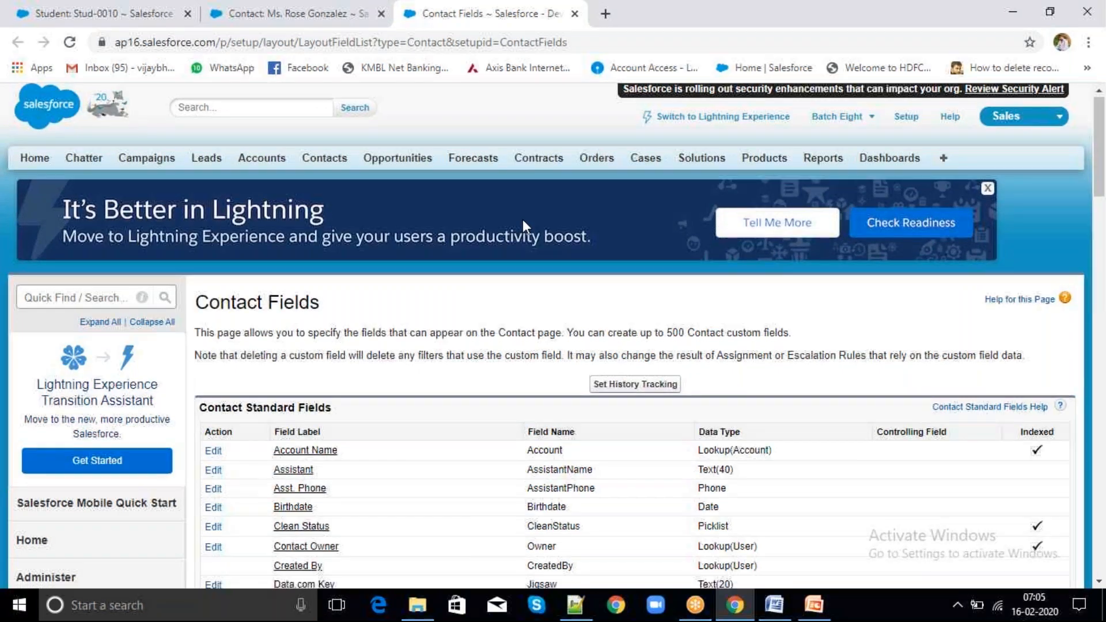
{"action": "scroll", "coordinate": [523, 220], "scroll_direction": "down", "scroll_amount": 1}
{"action": "scroll", "coordinate": [522, 219], "scroll_direction": "down", "scroll_amount": 10}
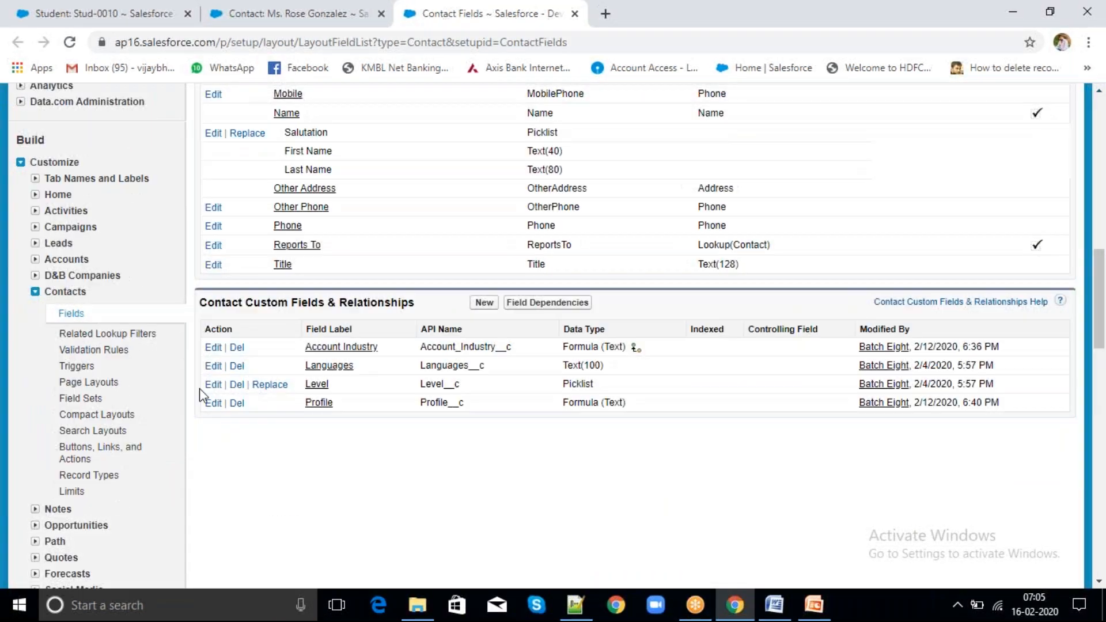
{"action": "left_click", "coordinate": [212, 348]}
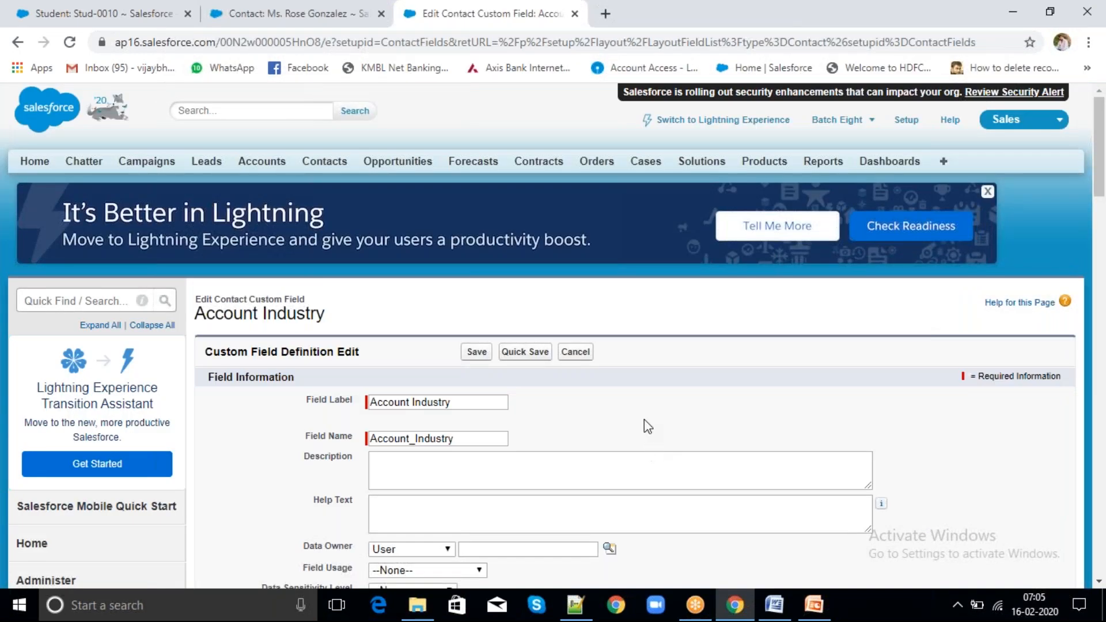
{"action": "scroll", "coordinate": [643, 419], "scroll_direction": "down", "scroll_amount": 6}
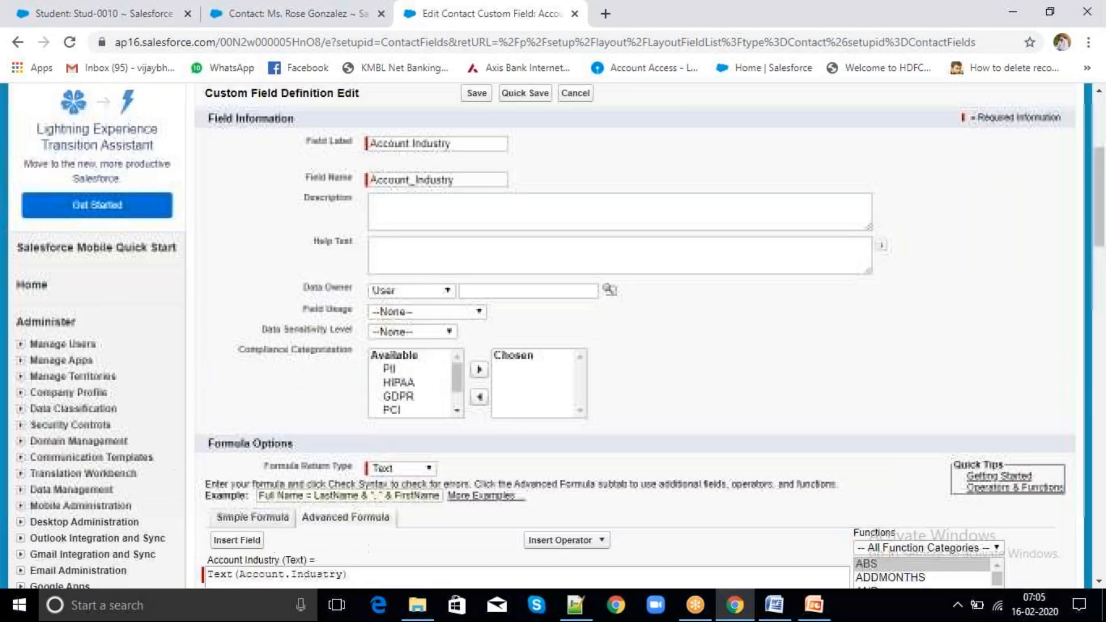
{"action": "scroll", "coordinate": [634, 403], "scroll_direction": "down", "scroll_amount": 1}
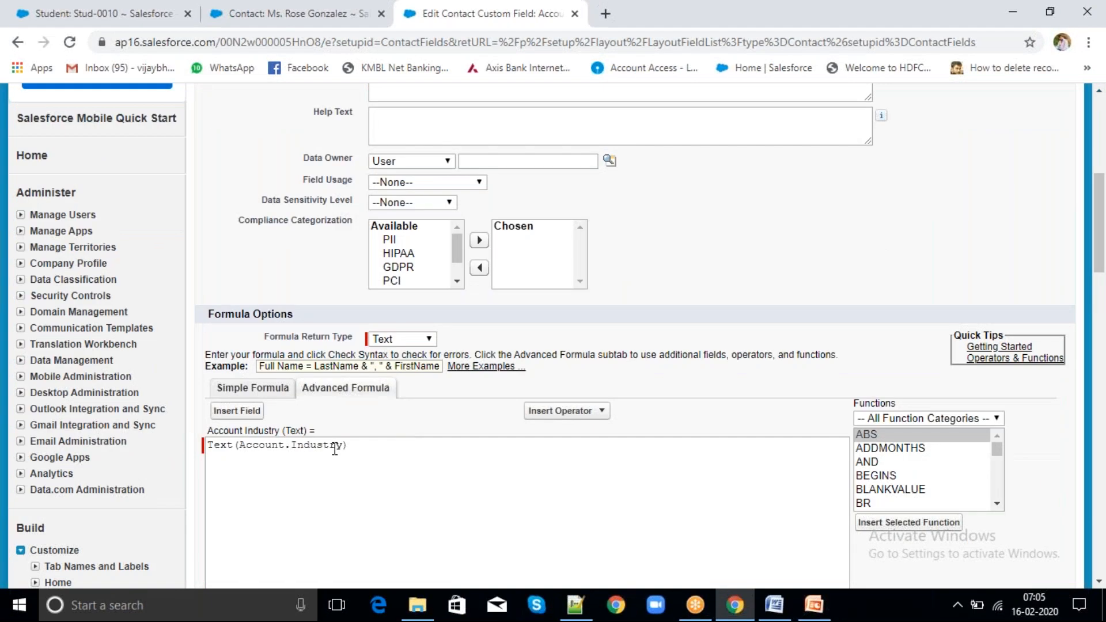
Explore the fields insertable in the formula through Contact > Account, including Rating and Parent Account, without inserting any.
{"action": "left_click", "coordinate": [236, 410]}
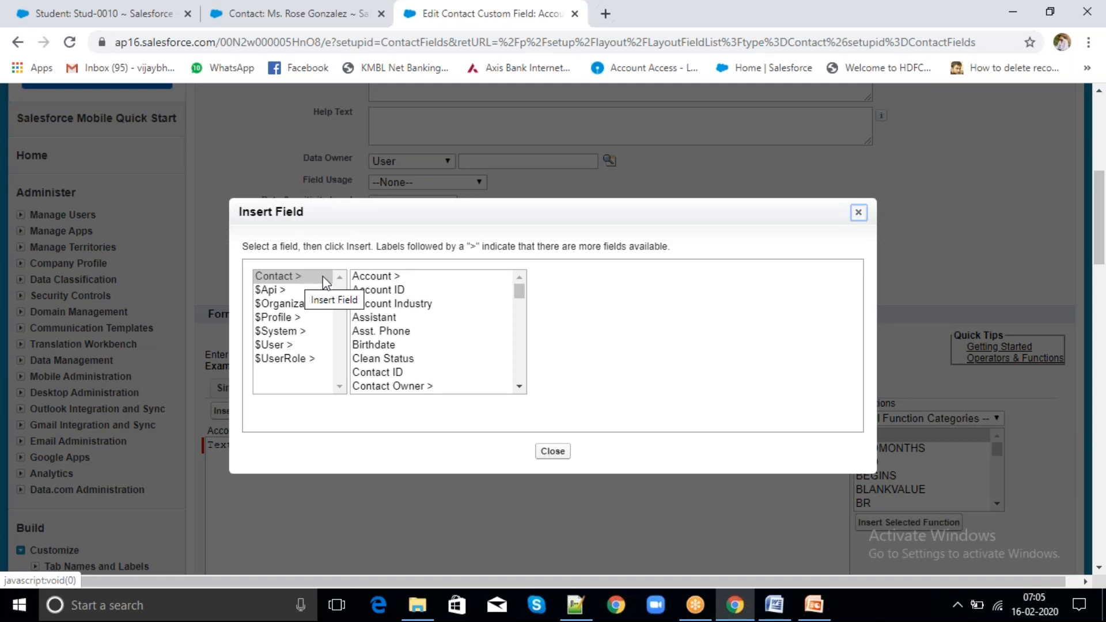
{"action": "left_click", "coordinate": [374, 278]}
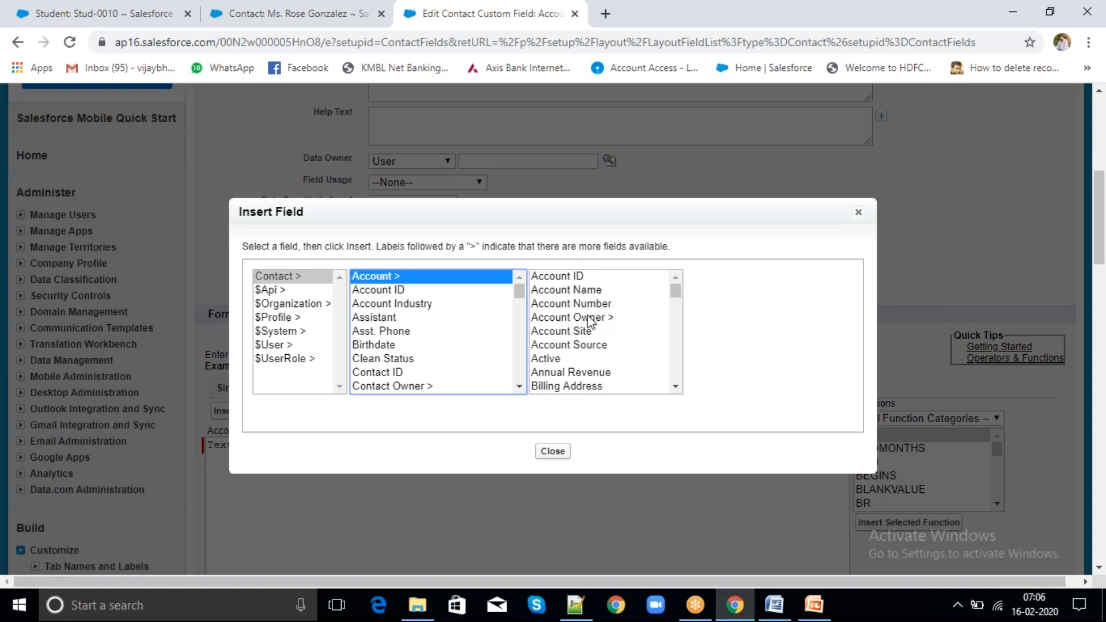
{"action": "left_click_drag", "start_coordinate": [675, 294], "coordinate": [671, 350]}
{"action": "left_click", "coordinate": [557, 320]}
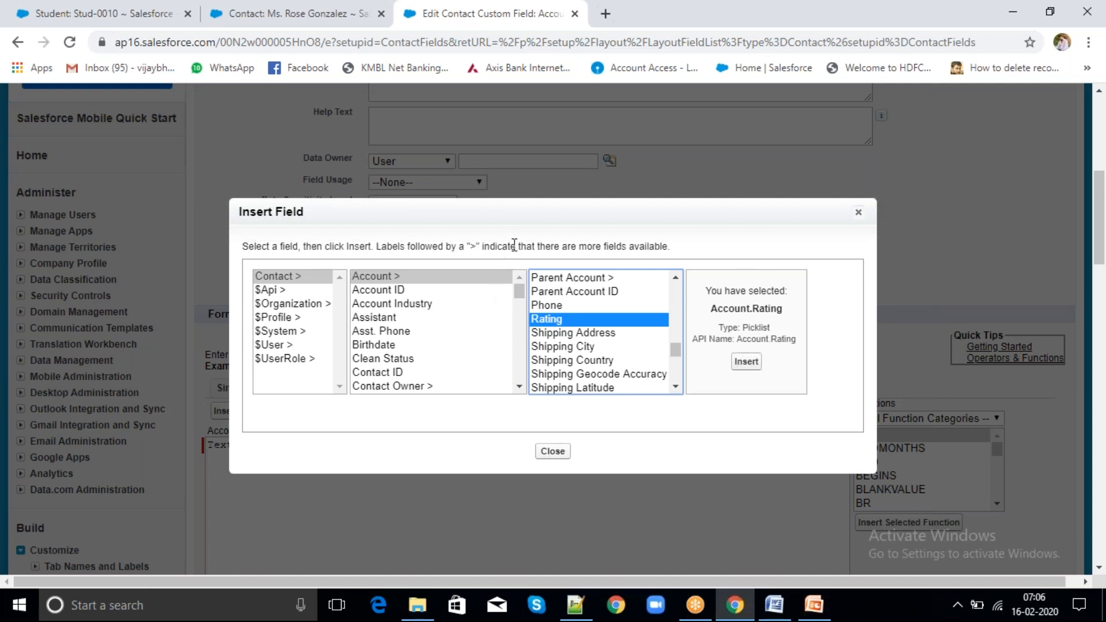
{"action": "left_click_drag", "start_coordinate": [513, 212], "coordinate": [656, 145]}
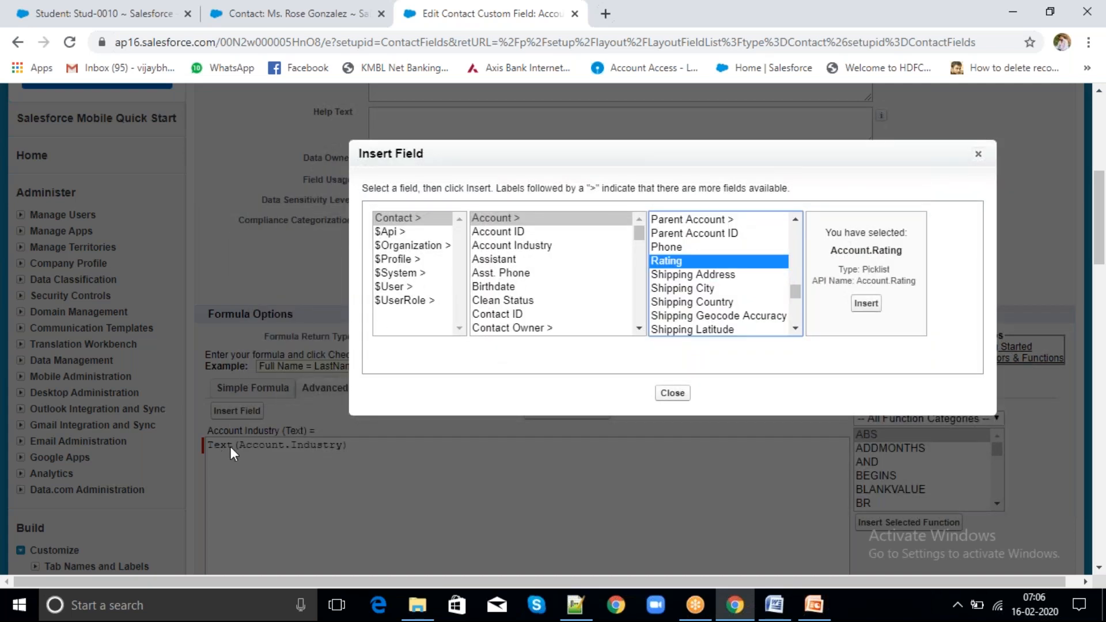
{"action": "left_click", "coordinate": [685, 221]}
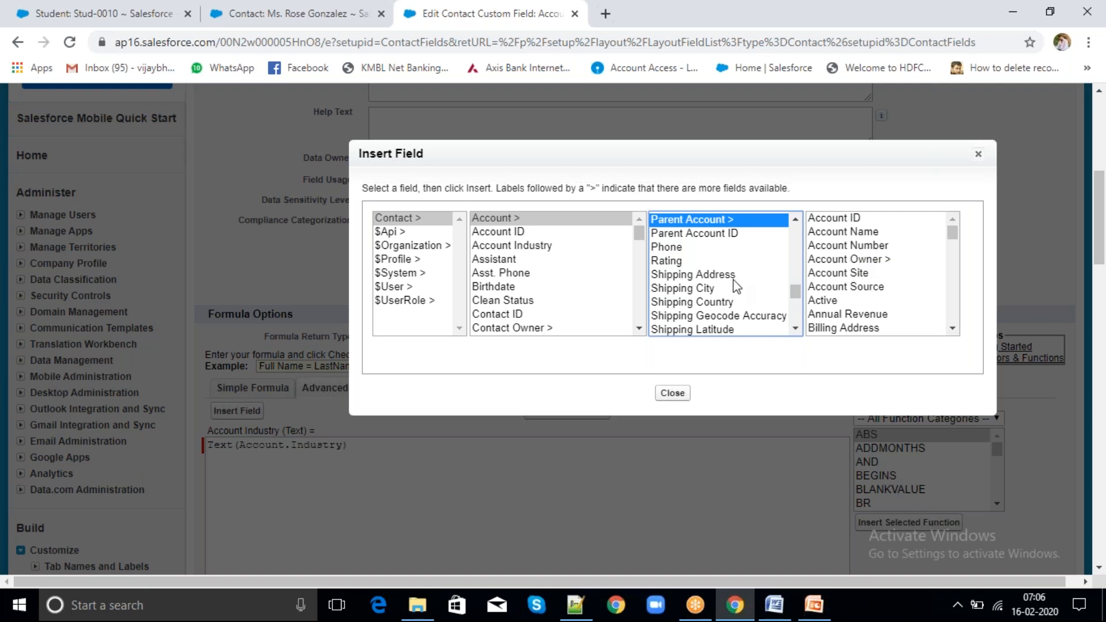
{"action": "left_click", "coordinate": [499, 217]}
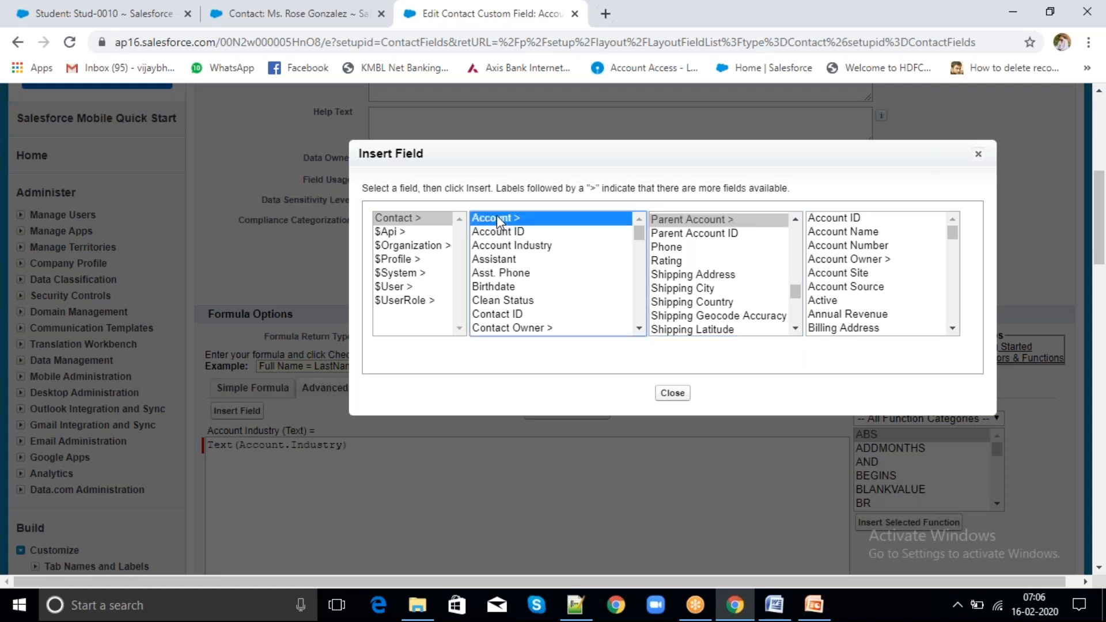
{"action": "left_click", "coordinate": [671, 261]}
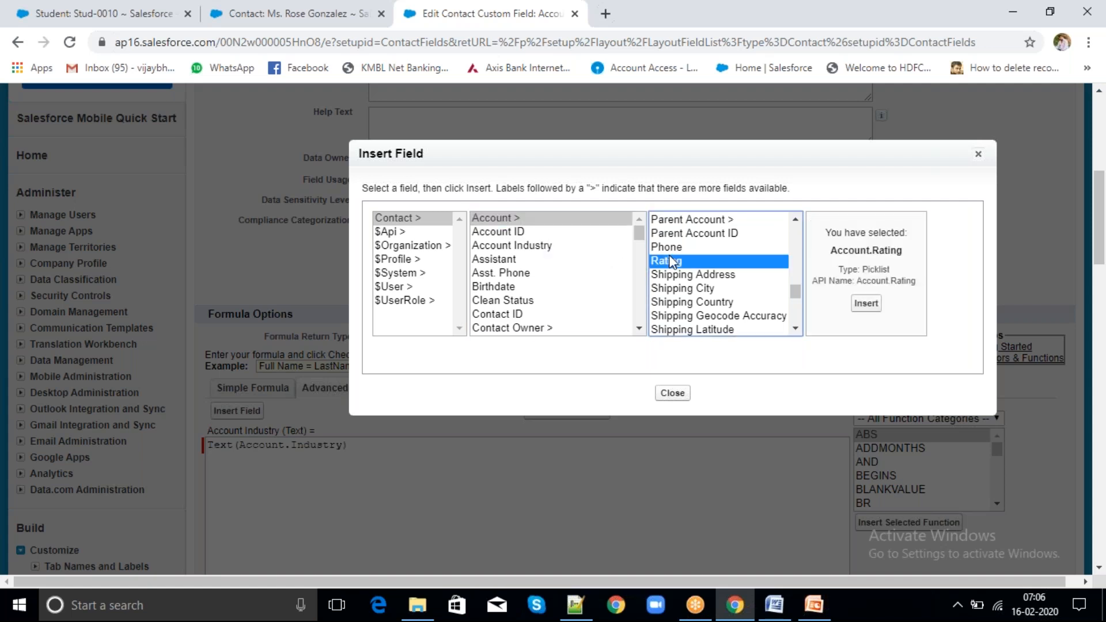
{"action": "left_click", "coordinate": [977, 154]}
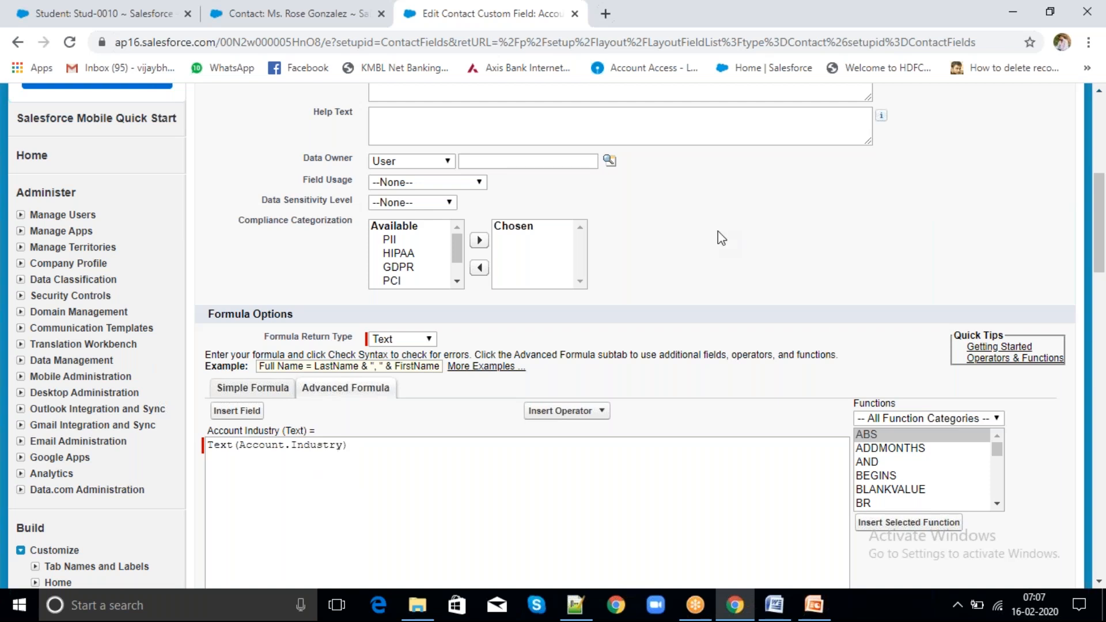
Browse the available formula functions, cancel editing Account Industry and go back to the Contact custom fields list.
{"action": "left_click", "coordinate": [998, 505]}
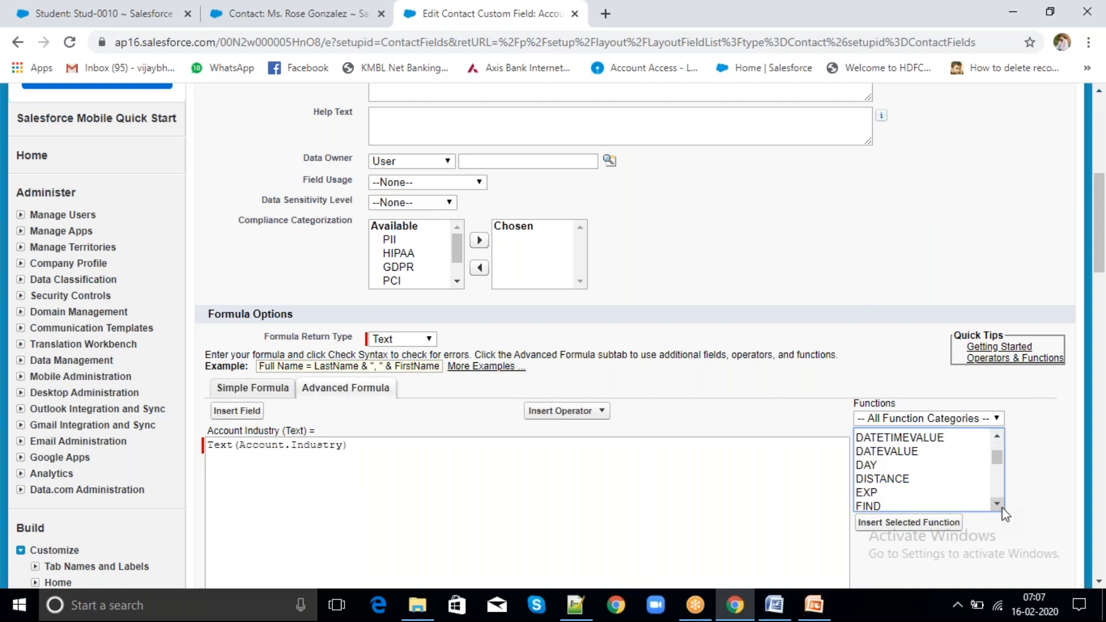
{"action": "left_click", "coordinate": [1001, 507]}
{"action": "left_click", "coordinate": [1000, 507]}
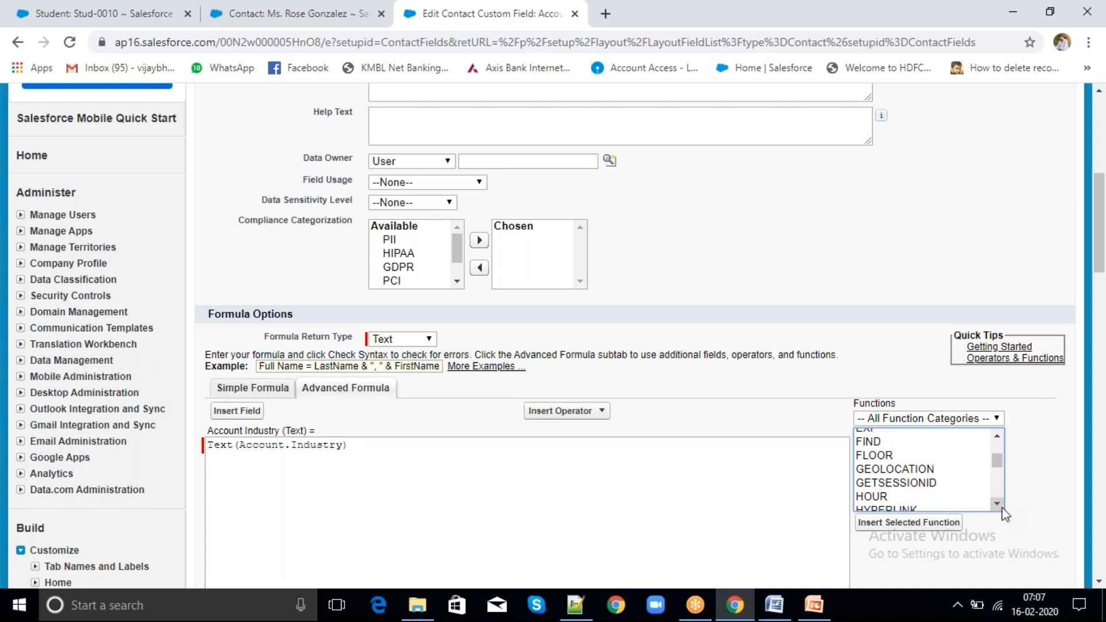
{"action": "left_click", "coordinate": [867, 335]}
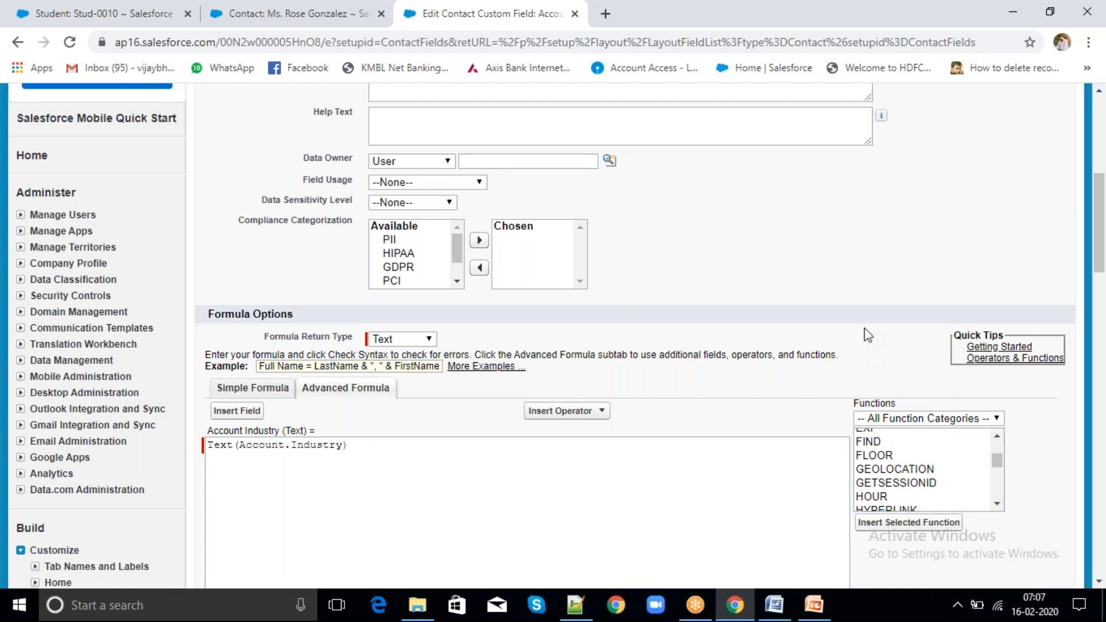
{"action": "scroll", "coordinate": [867, 335], "scroll_direction": "up", "scroll_amount": 7}
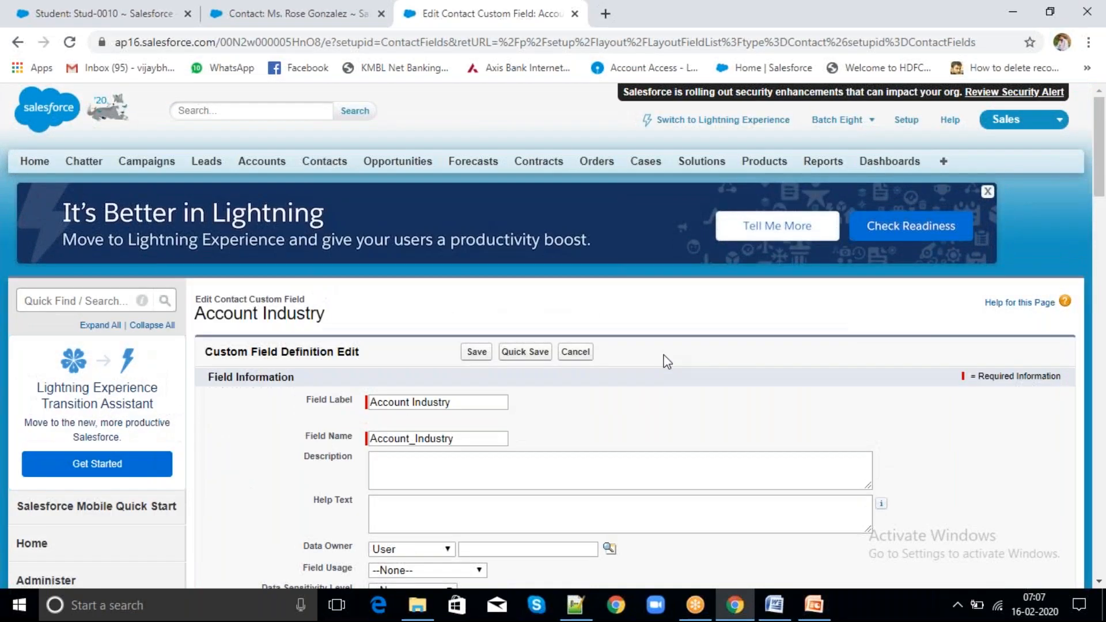
{"action": "left_click", "coordinate": [576, 351]}
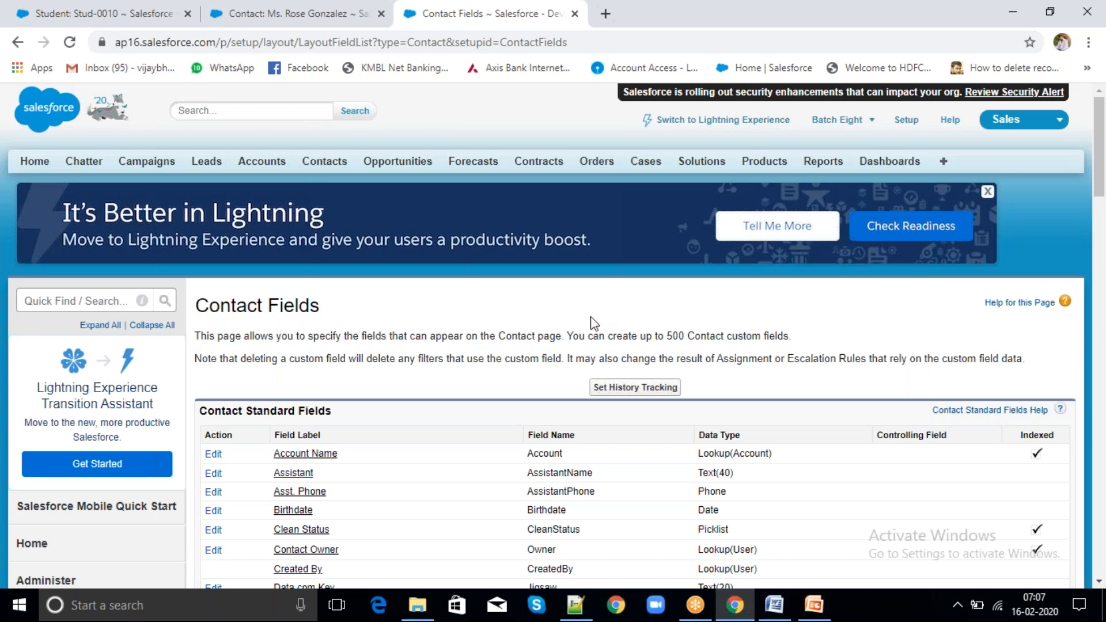
{"action": "scroll", "coordinate": [593, 322], "scroll_direction": "down", "scroll_amount": 12}
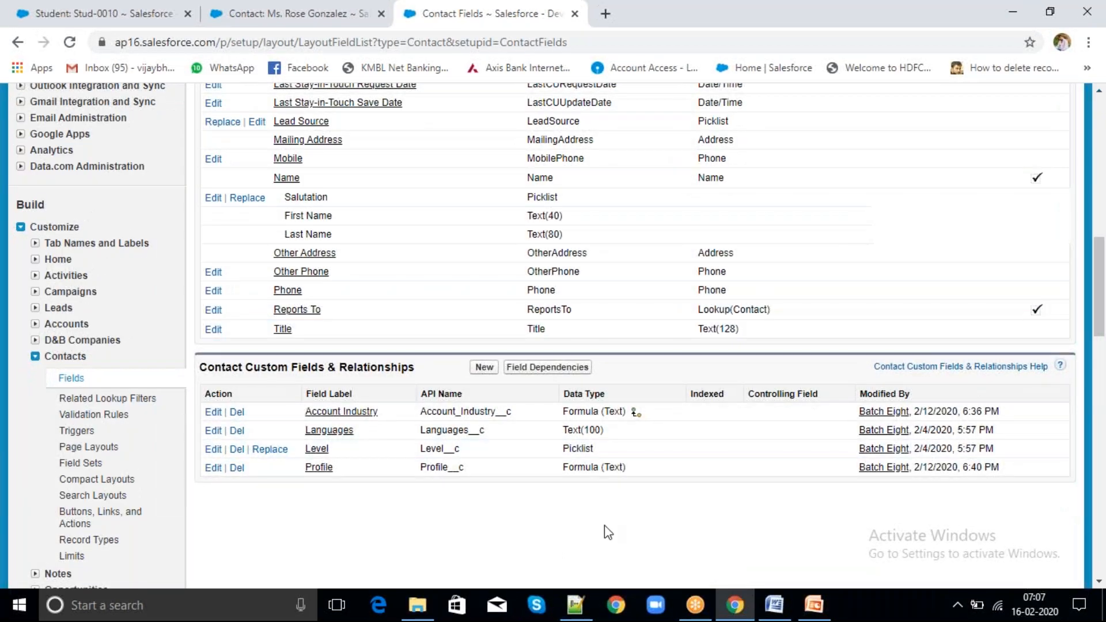
Switch to Notepad++, add a run of blank lines below the REGEX note and start a new line with "Pa".
{"action": "left_click", "coordinate": [579, 605]}
{"action": "key", "text": "Return"}
{"action": "key", "text": "Return"}
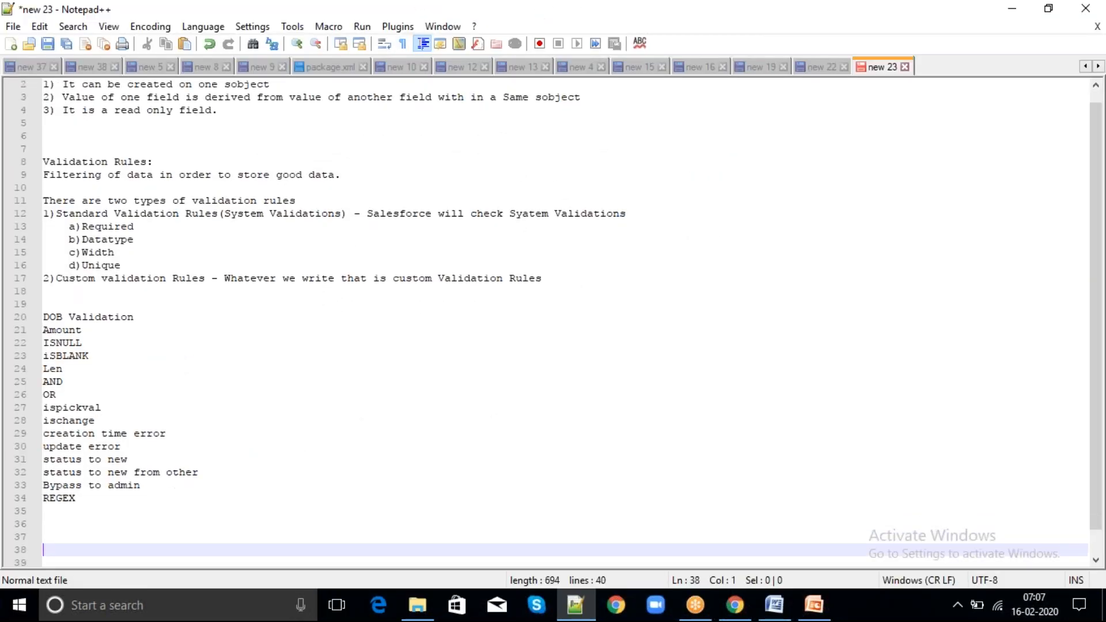
{"action": "key", "text": "Return"}
{"action": "key", "text": "Return"}
{"action": "key", "text": "Return"}
{"action": "key", "text": "Return"}
{"action": "key", "text": "Return"}
{"action": "key", "text": "Return"}
{"action": "key", "text": "Return"}
{"action": "key", "text": "Return"}
{"action": "key", "text": "Return"}
{"action": "key", "text": "Return"}
{"action": "key", "text": "Return"}
{"action": "key", "text": "Return"}
{"action": "key", "text": "Return"}
{"action": "key", "text": "Return"}
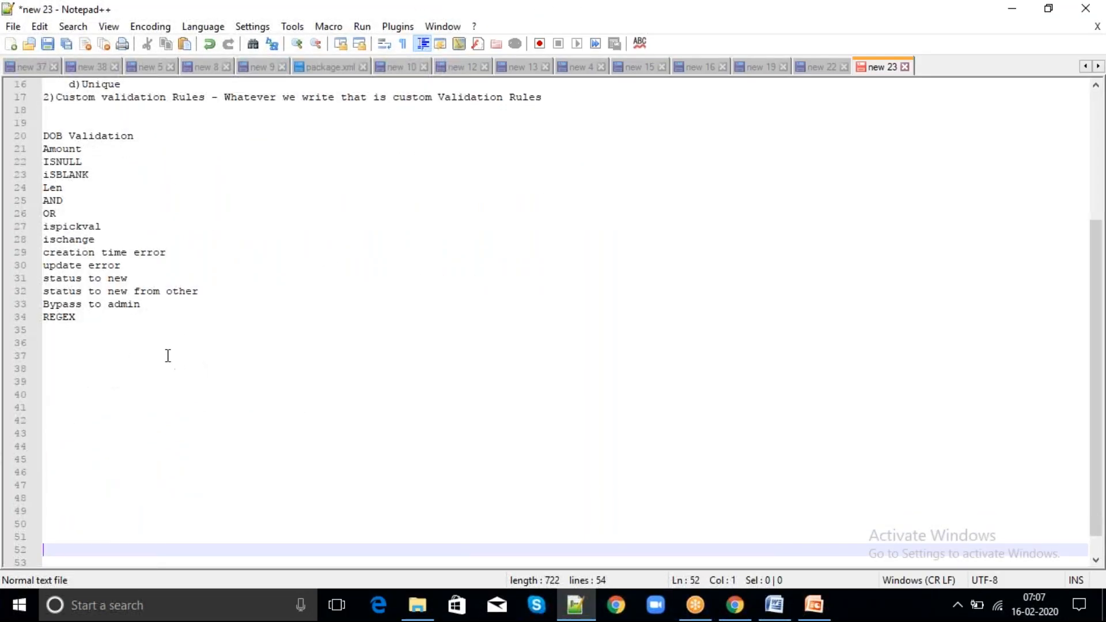
{"action": "left_click", "coordinate": [58, 387]}
{"action": "type", "text": "Pa"}
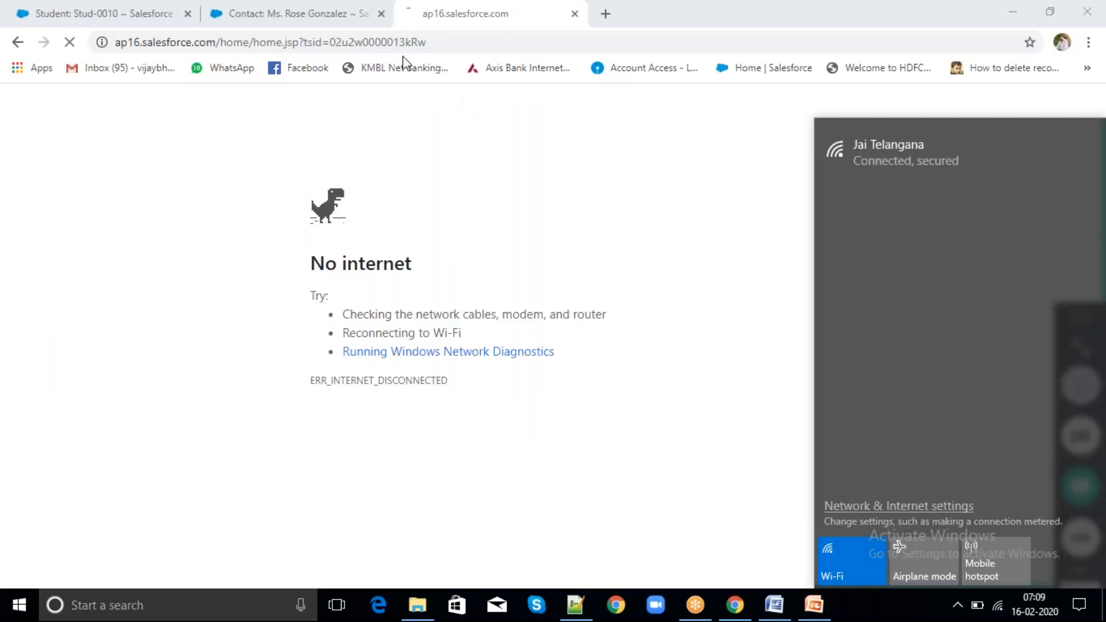
In Chrome, reload the Salesforce home page and open the student record Stud-0010.
{"action": "left_click", "coordinate": [407, 41]}
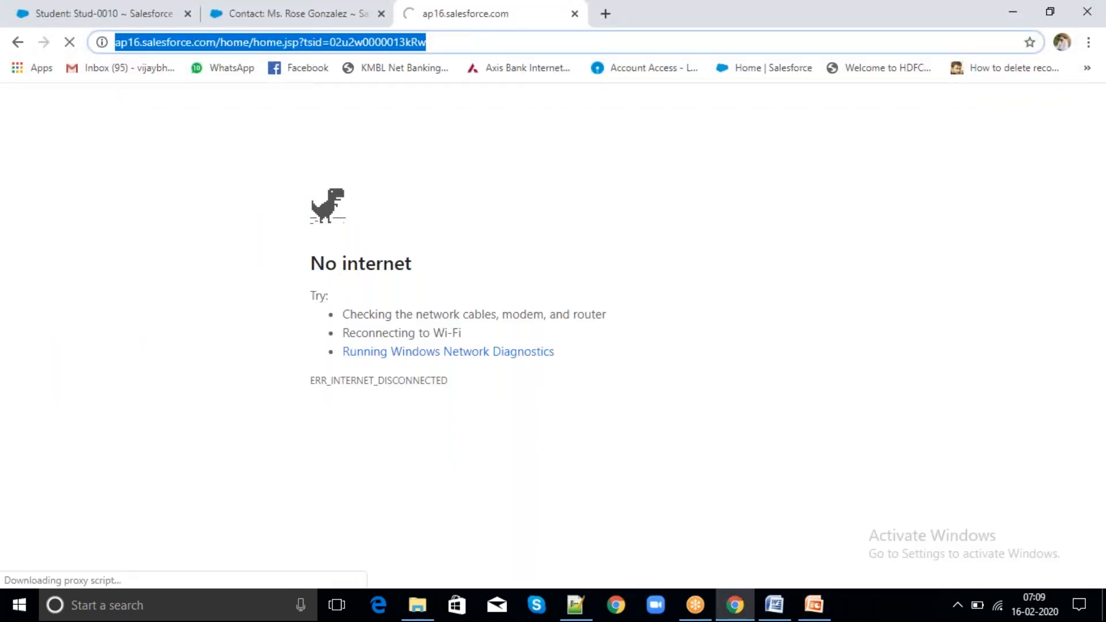
{"action": "key", "text": "Return"}
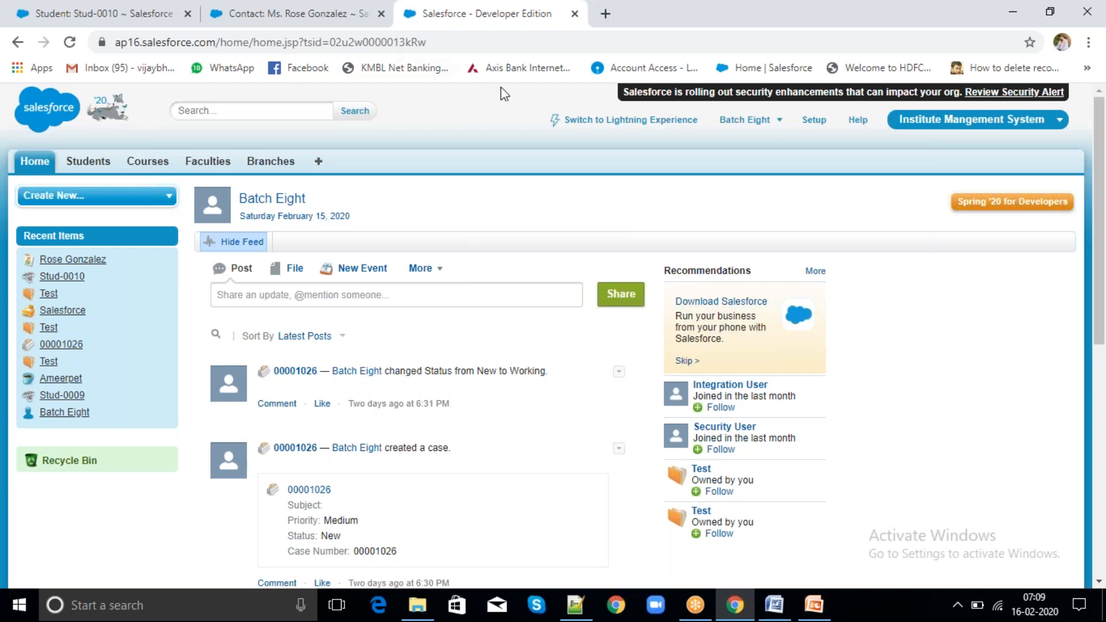
{"action": "left_click", "coordinate": [84, 168]}
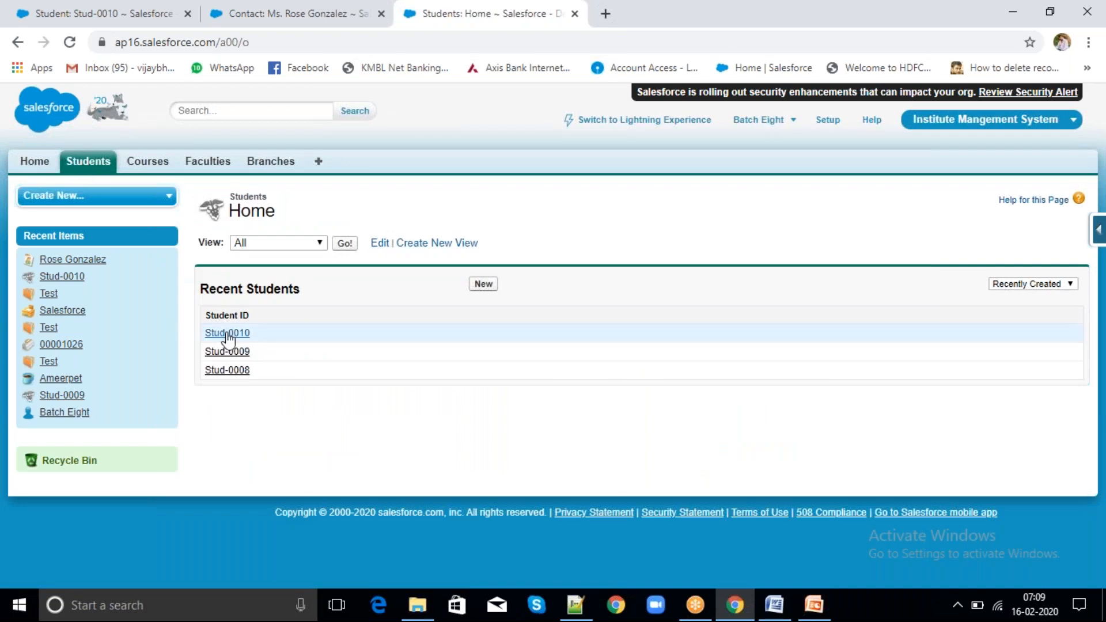
{"action": "left_click", "coordinate": [228, 335]}
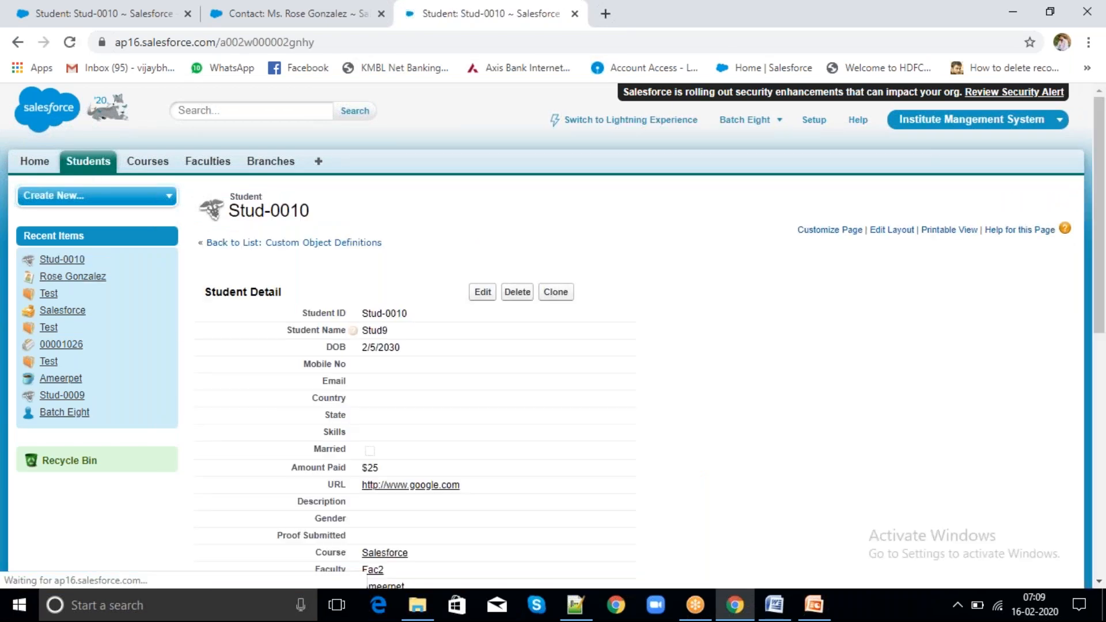
{"action": "scroll", "coordinate": [323, 499], "scroll_direction": "down", "scroll_amount": 1}
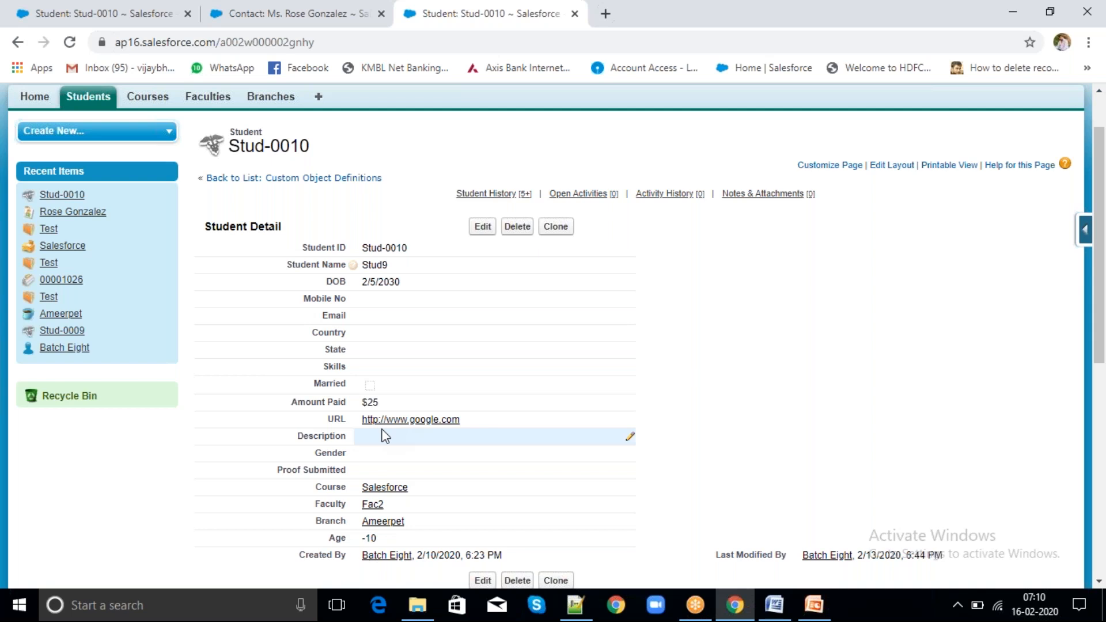
Switch to Notepad++ and, below the Page Layout definition, write "When we enter data in pagelayout it will go under validation rule,".
{"action": "left_click", "coordinate": [575, 604]}
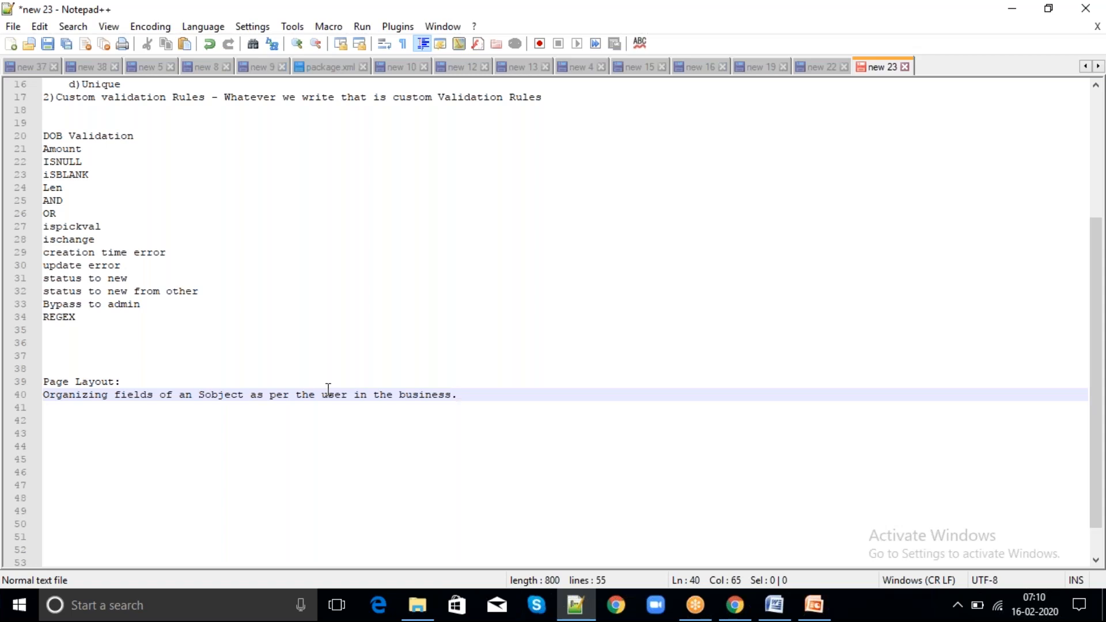
{"action": "key", "text": "Return"}
{"action": "key", "text": "Return"}
{"action": "type", "text": "When we"}
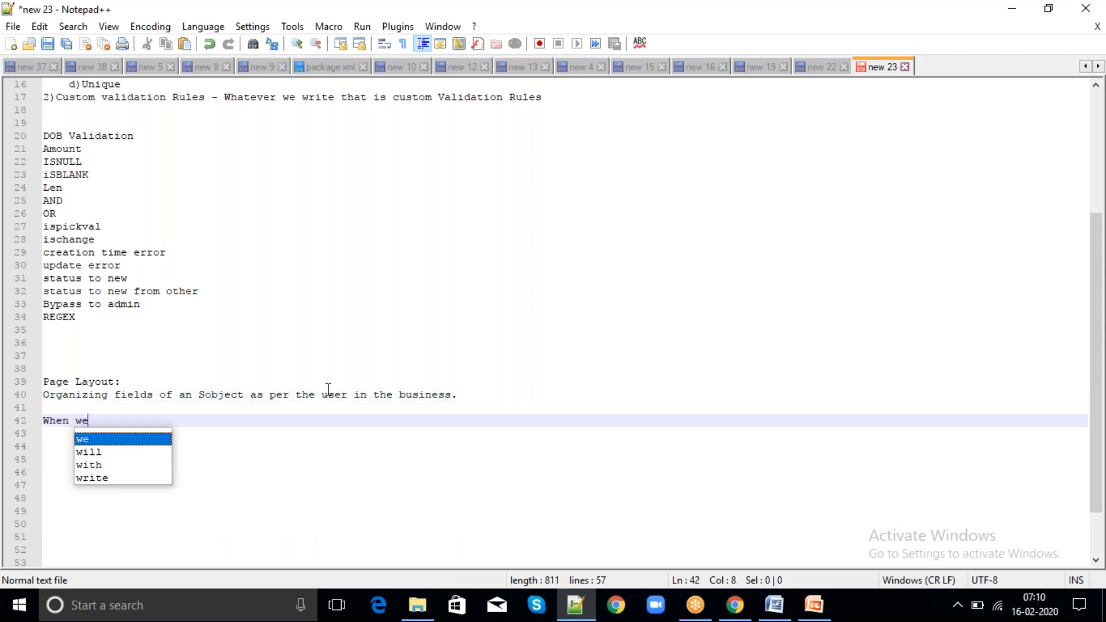
{"action": "type", "text": " ent"}
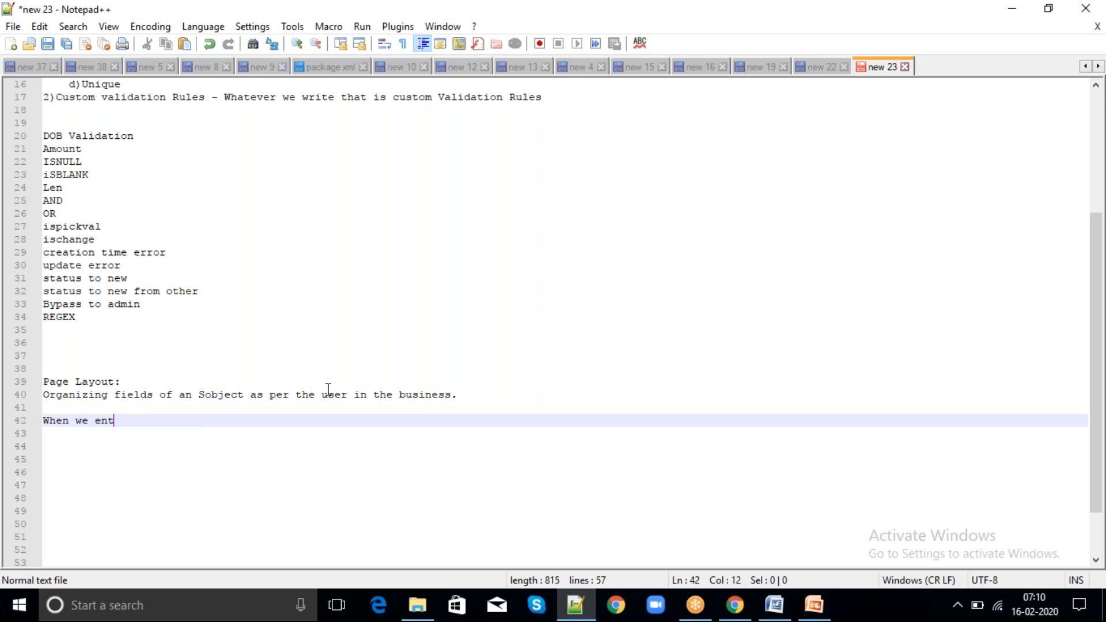
{"action": "type", "text": "er data in page"}
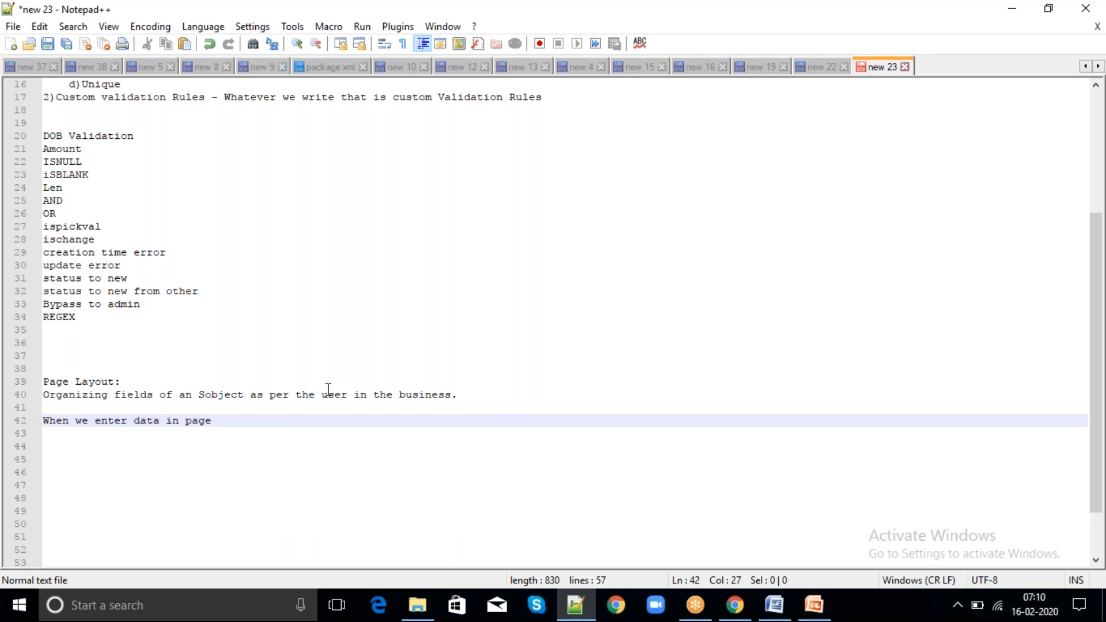
{"action": "type", "text": "layout it  will g"}
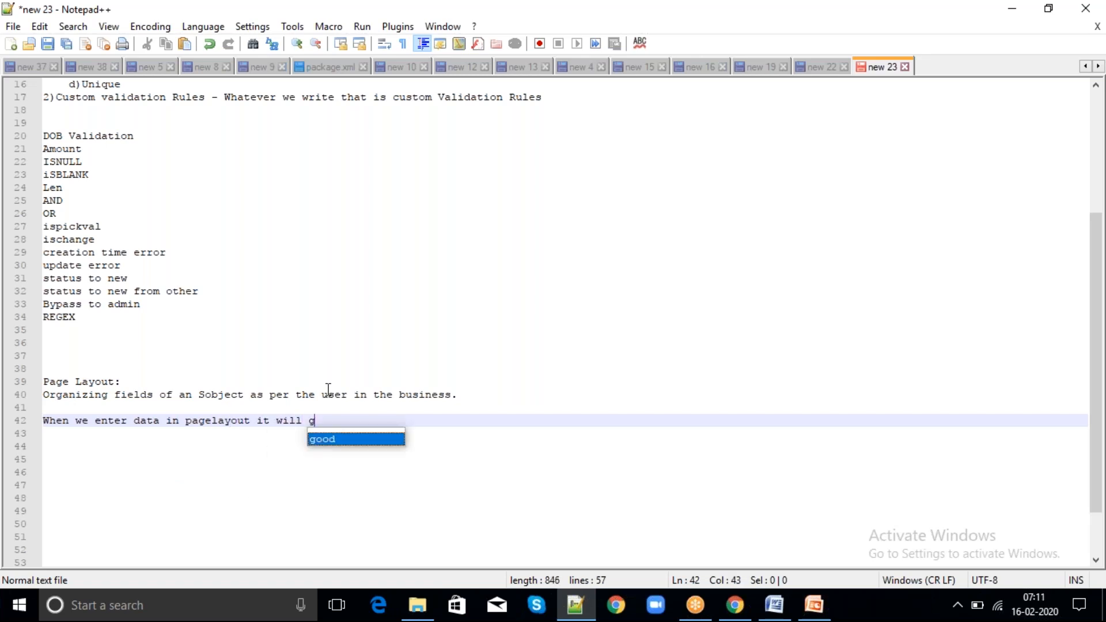
{"action": "type", "text": "o under "}
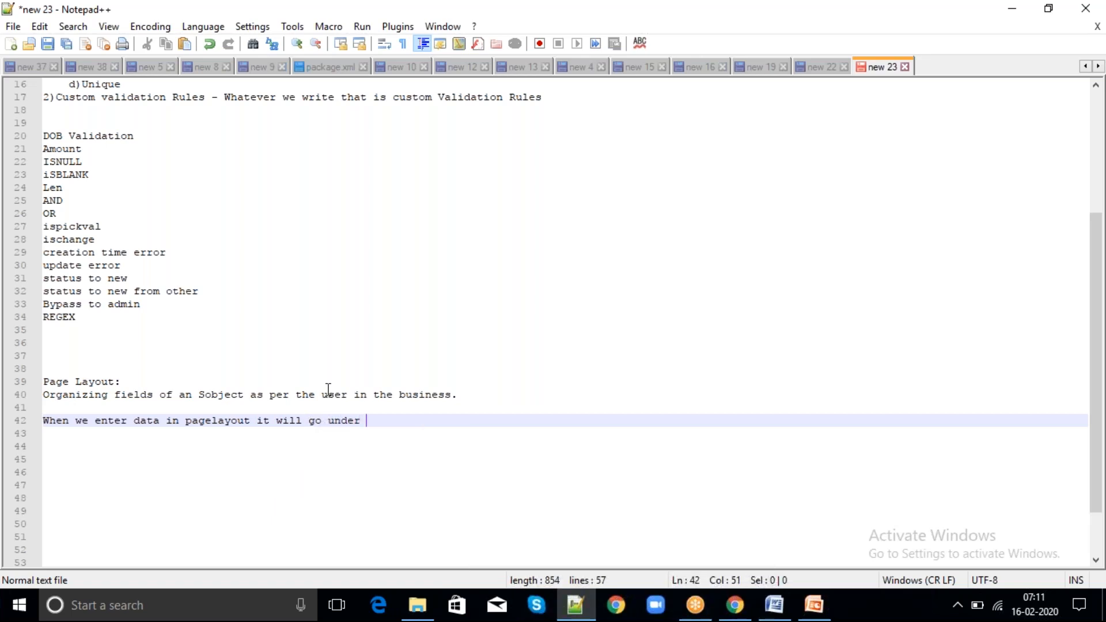
{"action": "type", "text": "validat"}
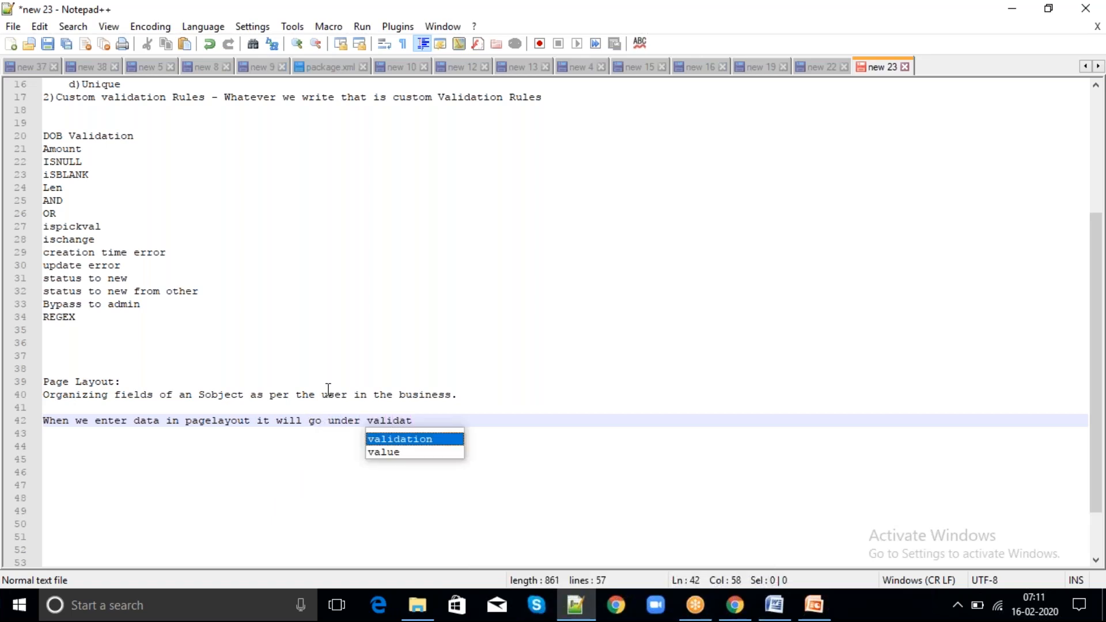
{"action": "type", "text": "ion rule"}
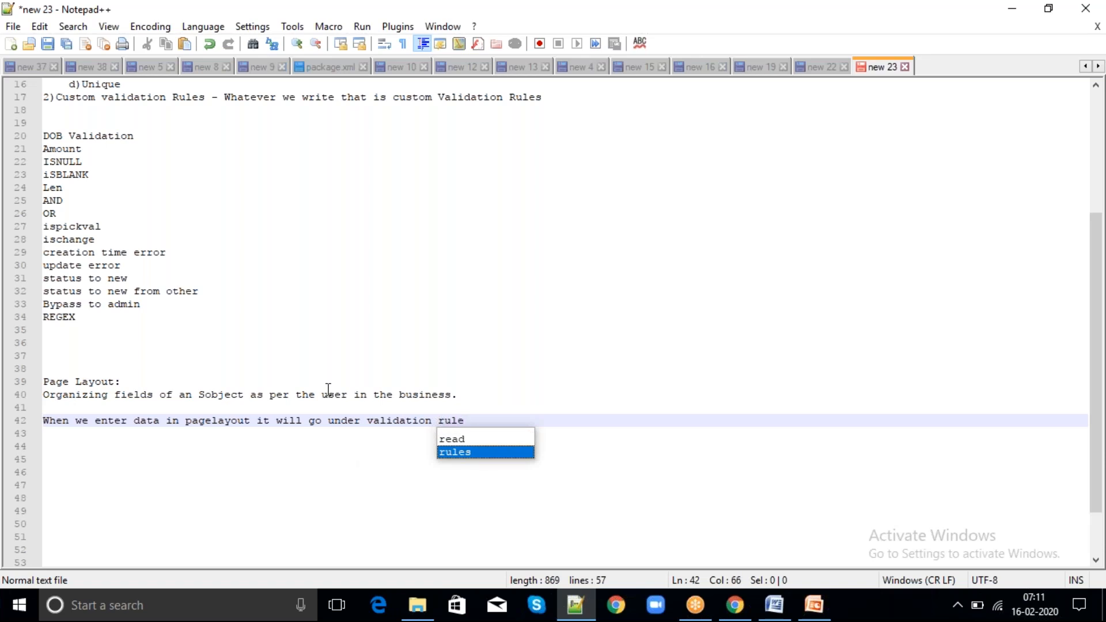
{"action": "type", "text": ","}
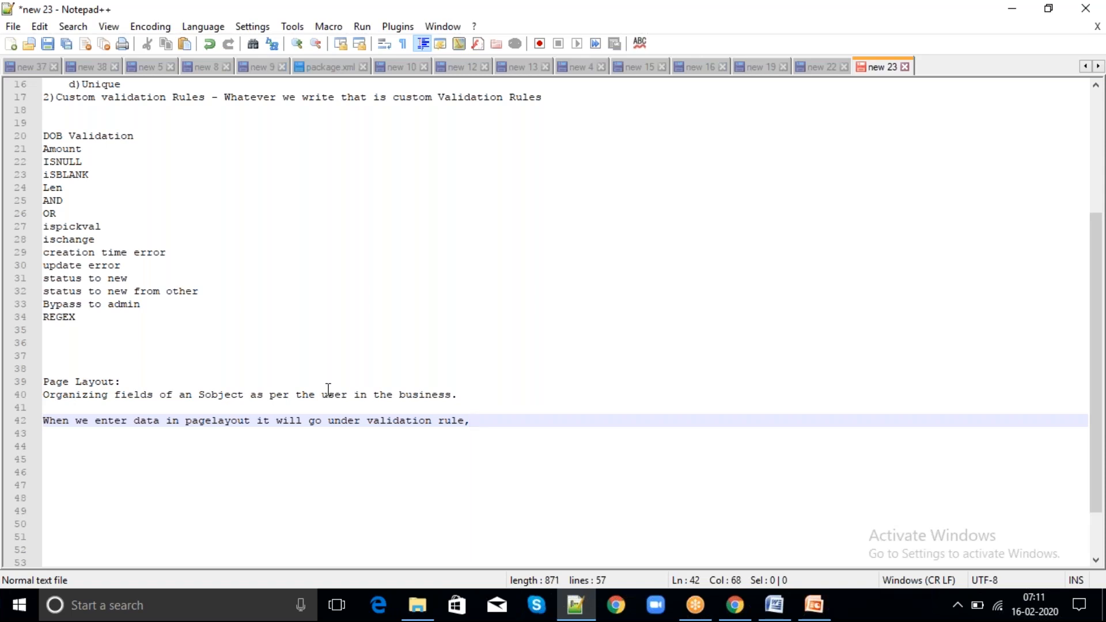
Finish the sentence with "it checks if it is valid it will go to the model & it will store." and start a new line.
{"action": "type", "text": "it checks if i"}
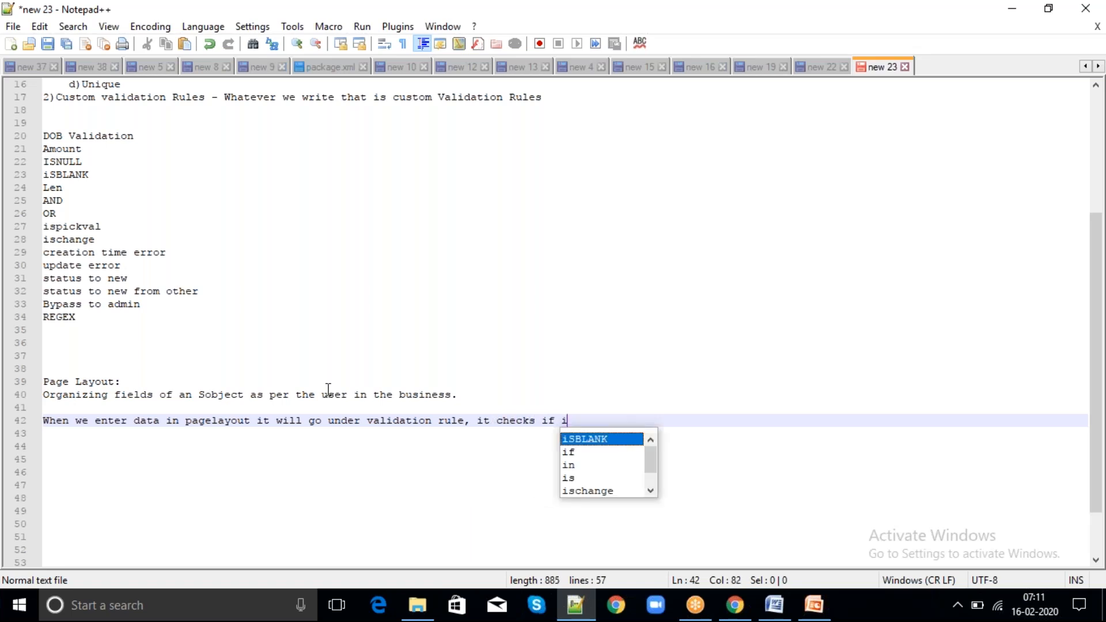
{"action": "type", "text": "t is "}
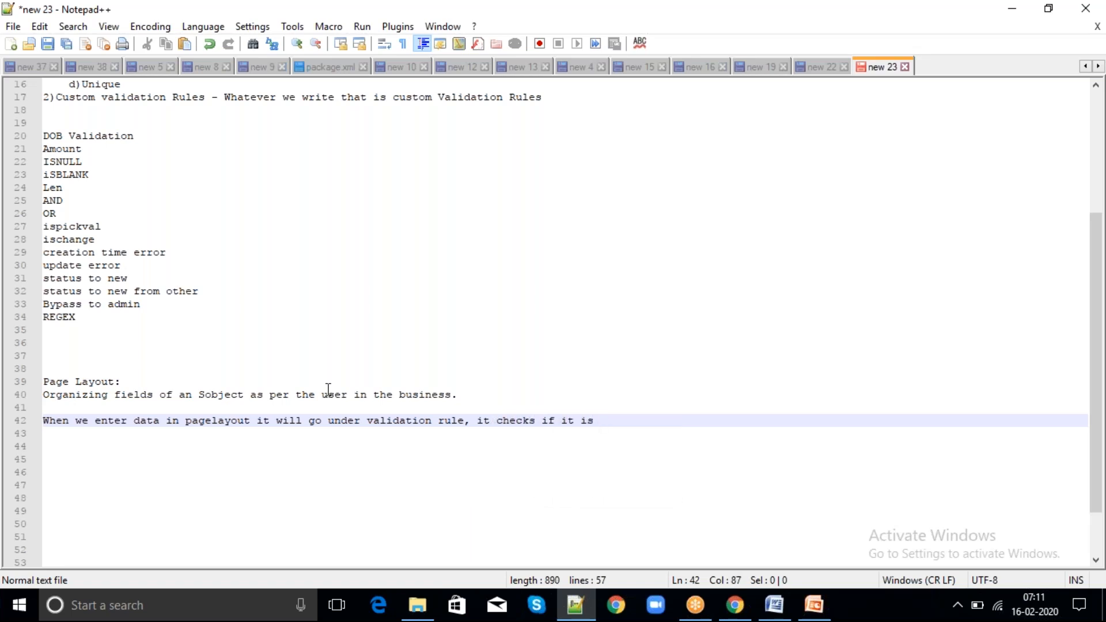
{"action": "type", "text": "valid it wil"}
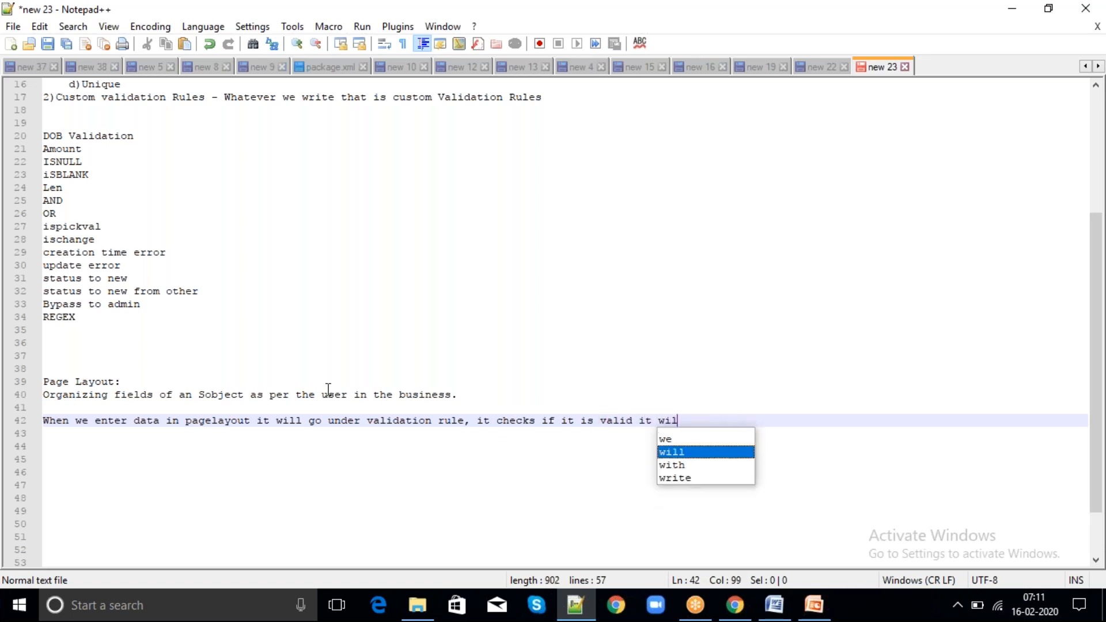
{"action": "type", "text": "l go to to"}
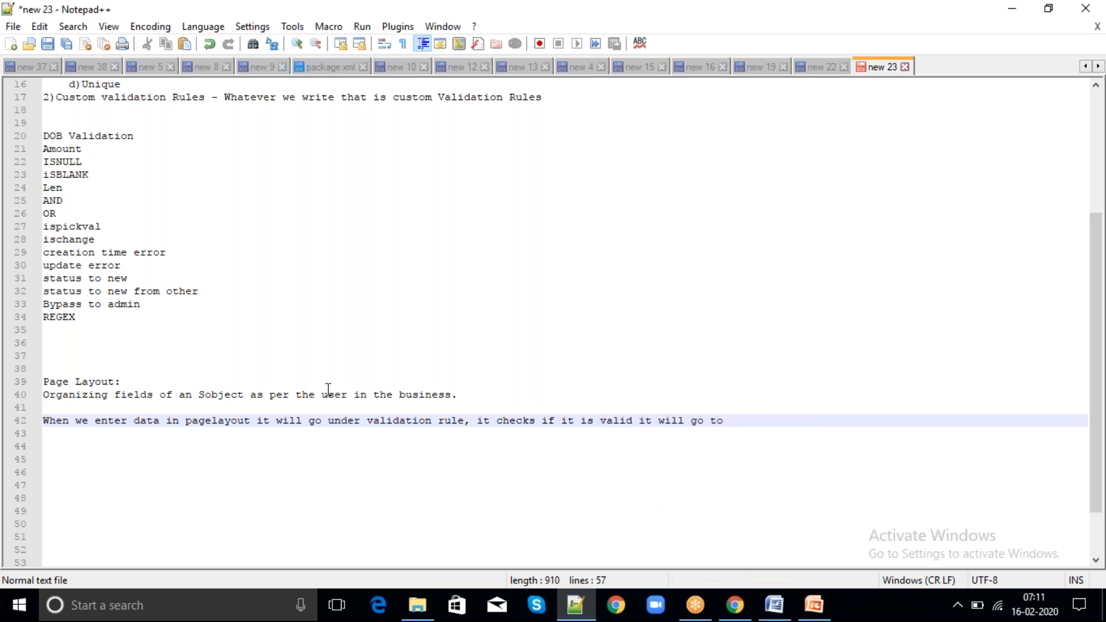
{"action": "type", "text": "he model & "}
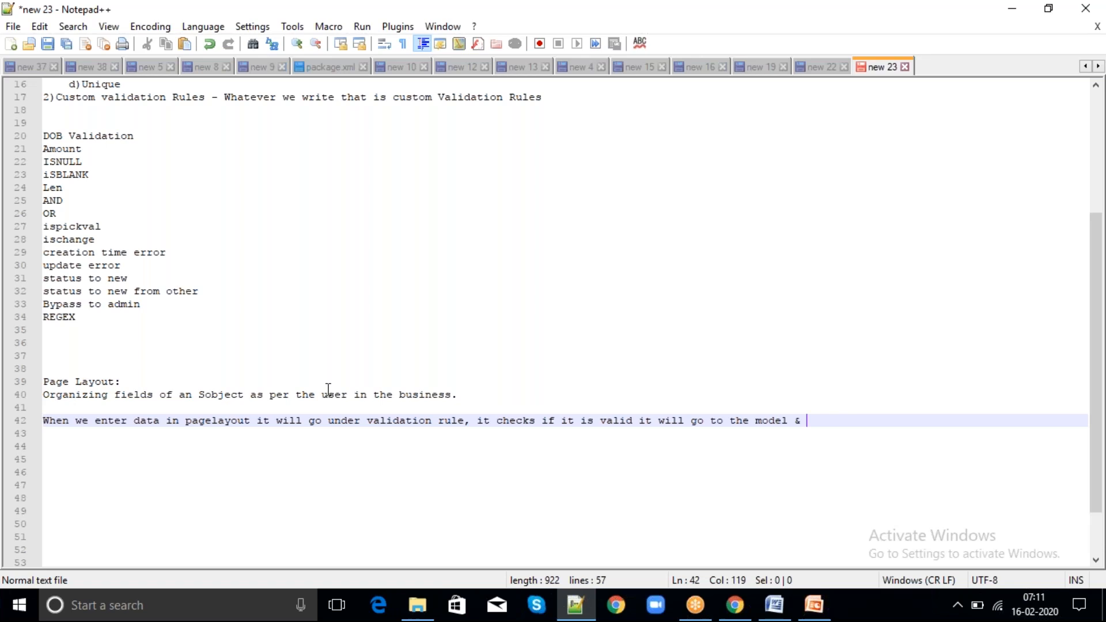
{"action": "type", "text": "it wi"}
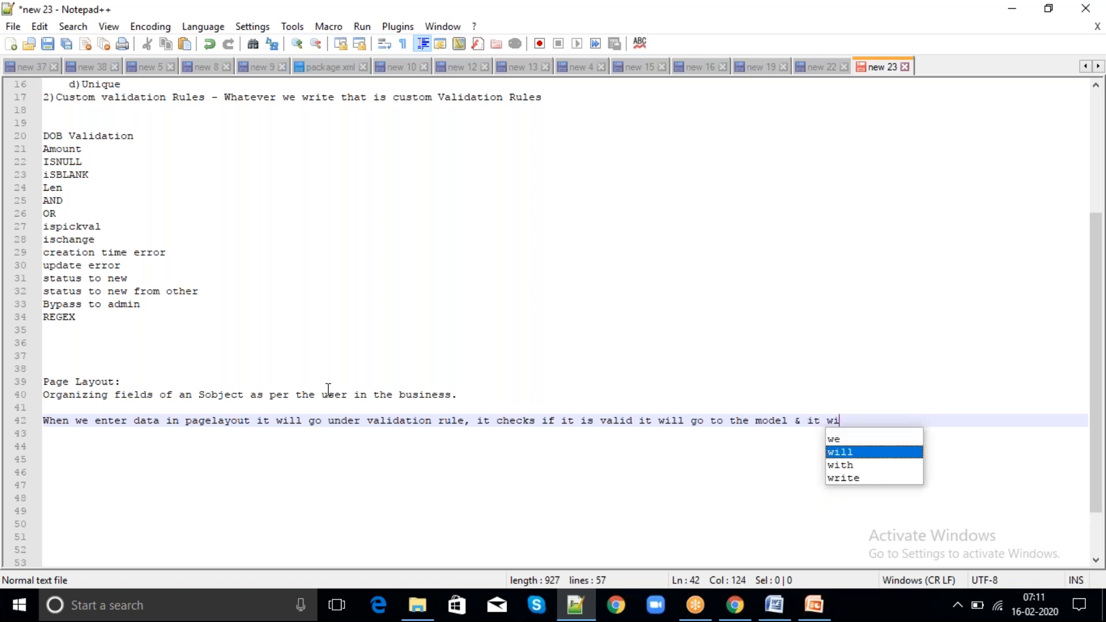
{"action": "type", "text": "ll sto"}
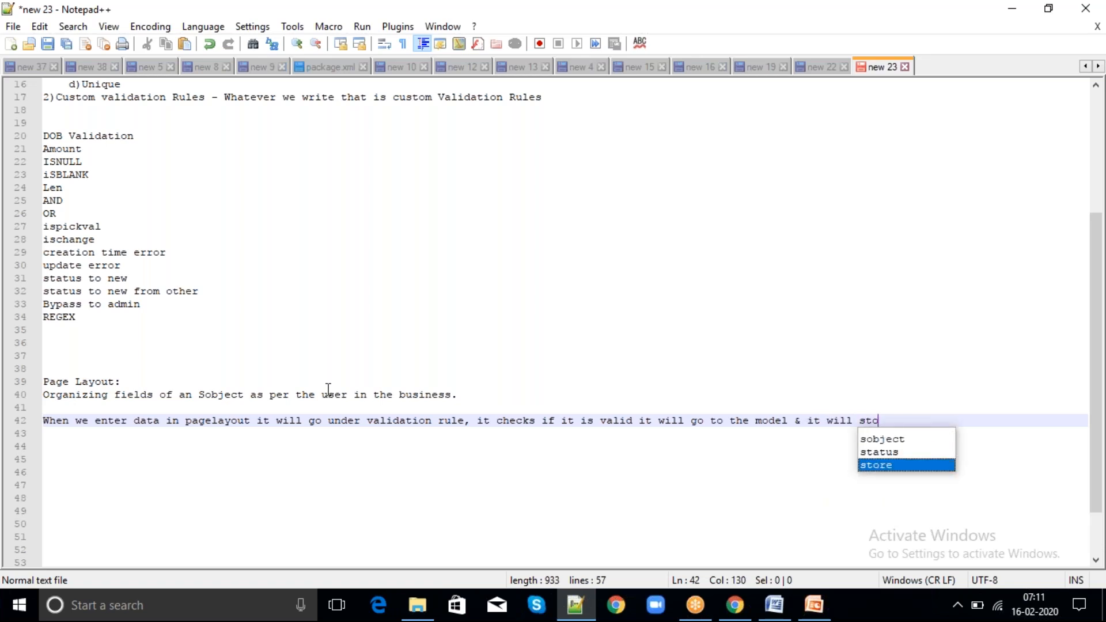
{"action": "type", "text": "re."}
{"action": "key", "text": "Return"}
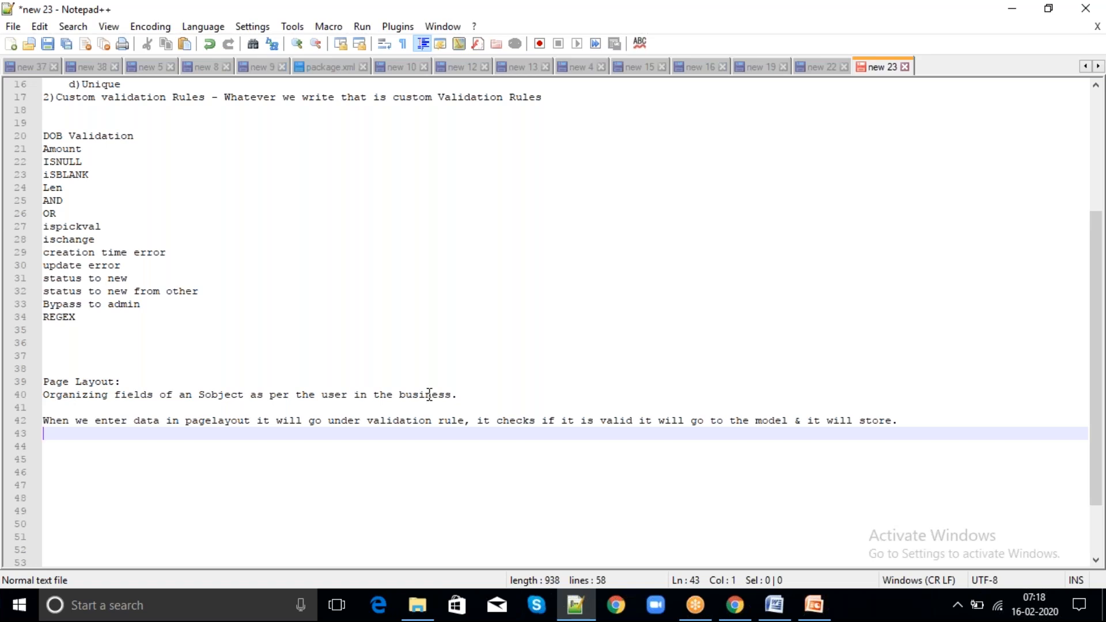
Switch to Chrome and close the contact record's page and the duplicate Stud-0010 page.
{"action": "left_click", "coordinate": [732, 606]}
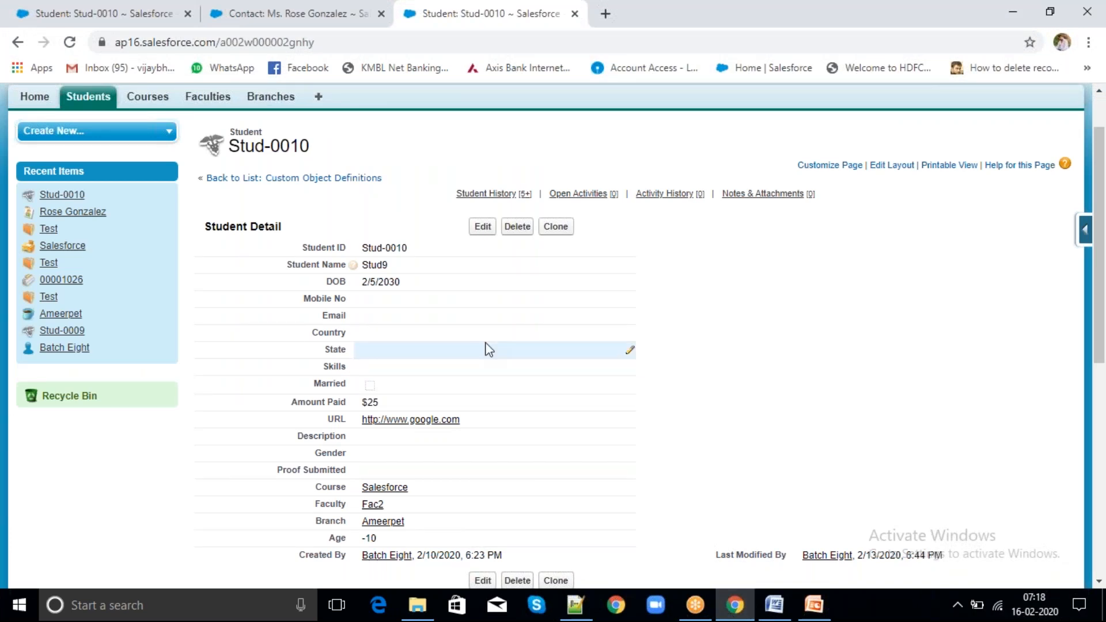
{"action": "left_click", "coordinate": [380, 13]}
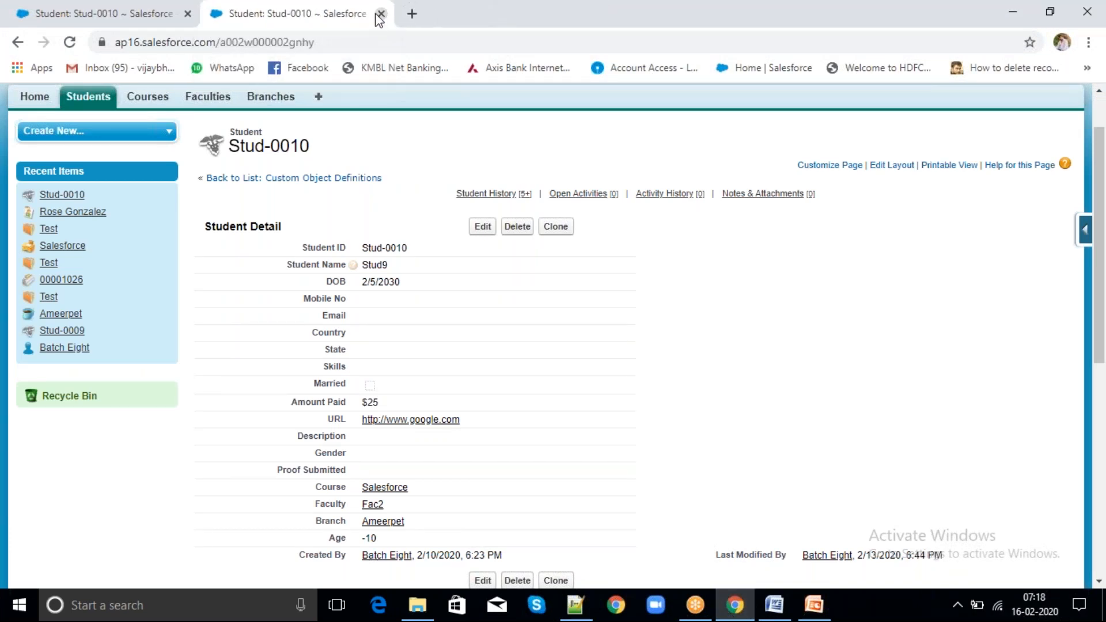
{"action": "left_click", "coordinate": [380, 13]}
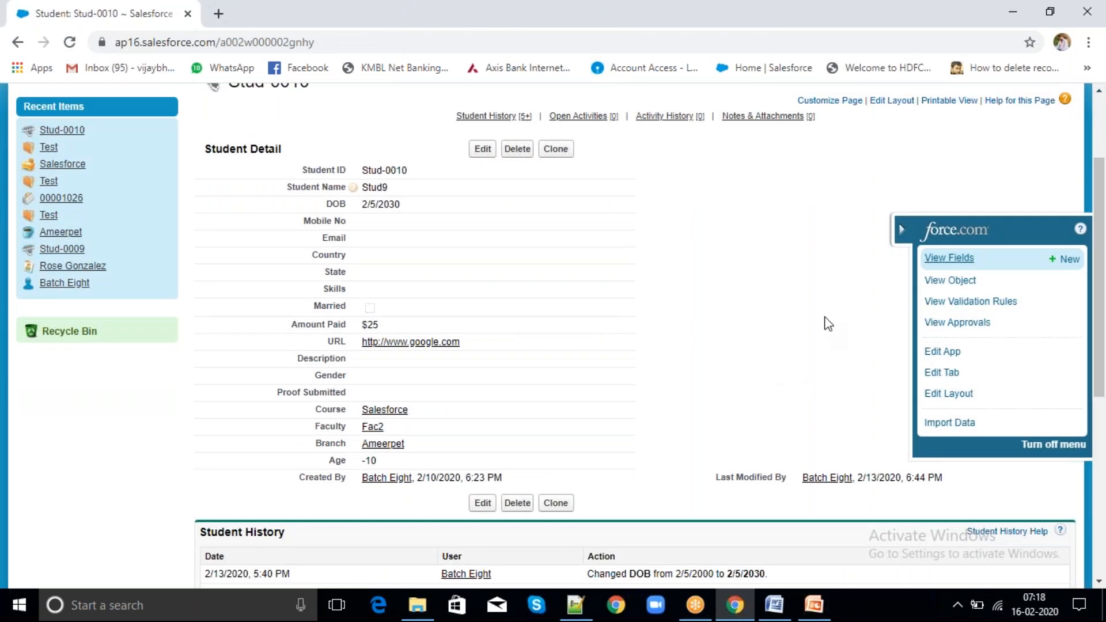
Open the Student object definition from the record and open its Student Layout page layout for editing.
{"action": "left_click", "coordinate": [942, 281]}
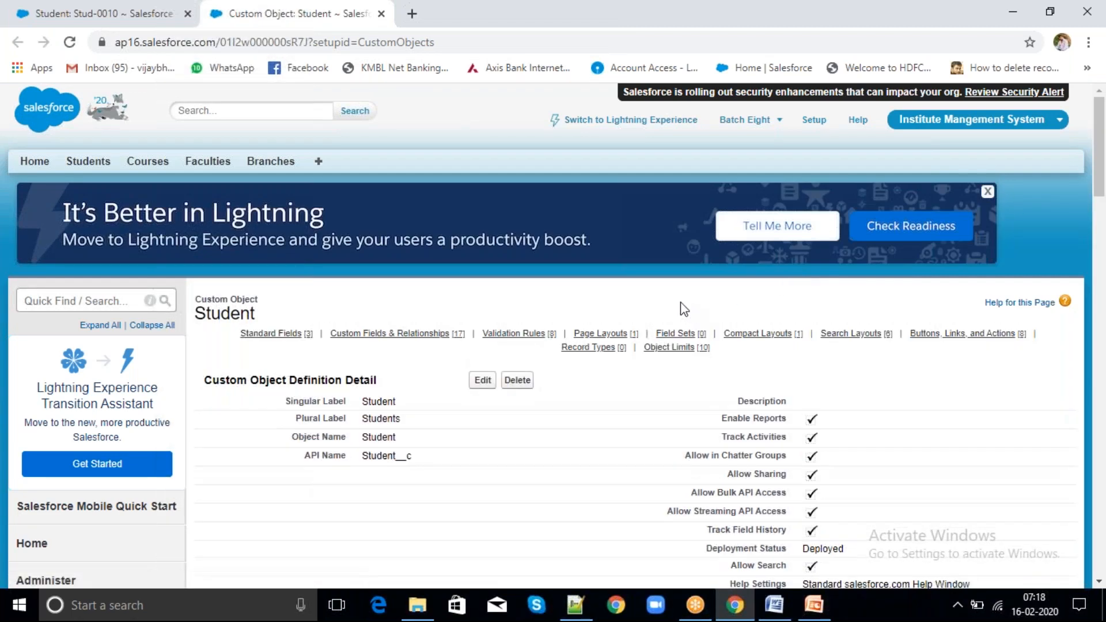
{"action": "scroll", "coordinate": [680, 301], "scroll_direction": "down", "scroll_amount": 3}
{"action": "scroll", "coordinate": [680, 305], "scroll_direction": "down", "scroll_amount": 5}
{"action": "scroll", "coordinate": [680, 305], "scroll_direction": "down", "scroll_amount": 5}
{"action": "scroll", "coordinate": [680, 305], "scroll_direction": "down", "scroll_amount": 2}
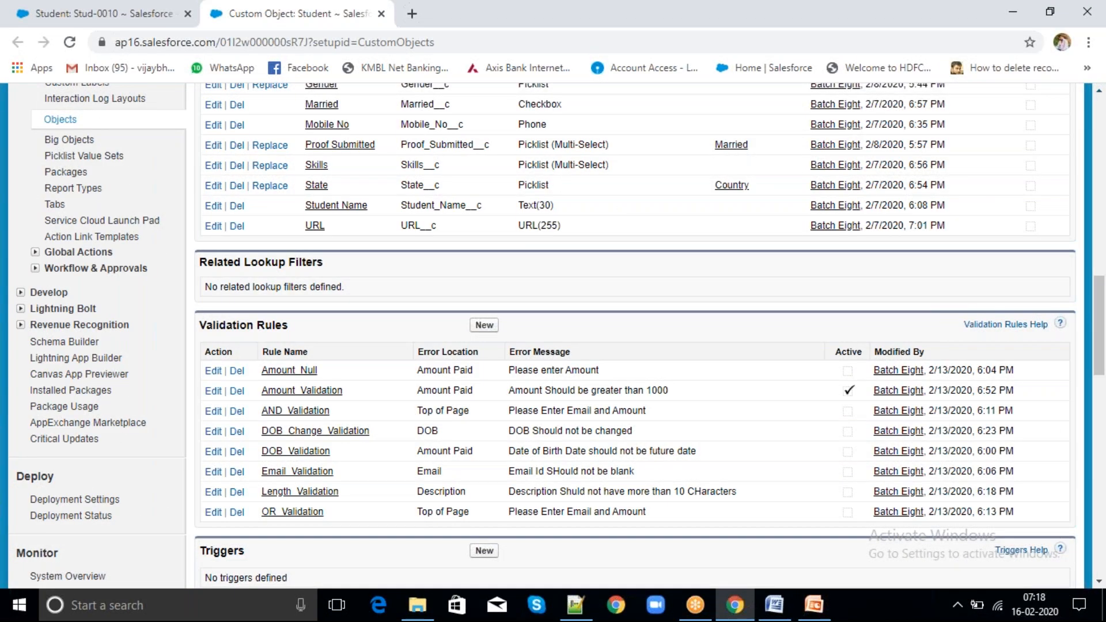
{"action": "scroll", "coordinate": [247, 341], "scroll_direction": "down", "scroll_amount": 5}
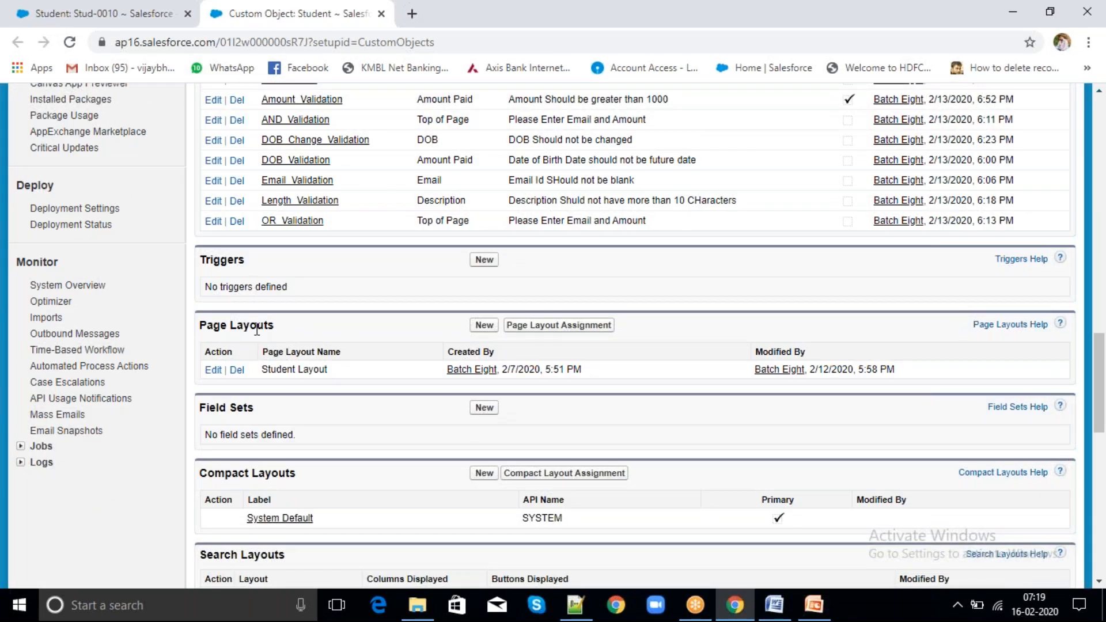
{"action": "left_click_drag", "start_coordinate": [262, 369], "coordinate": [339, 379]}
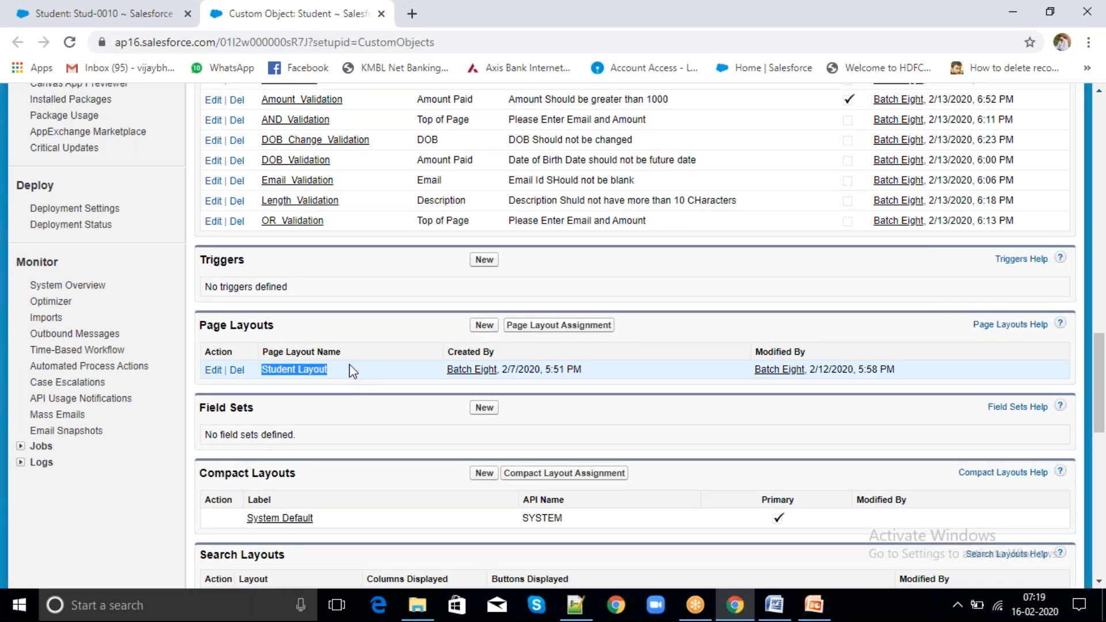
{"action": "left_click", "coordinate": [387, 334]}
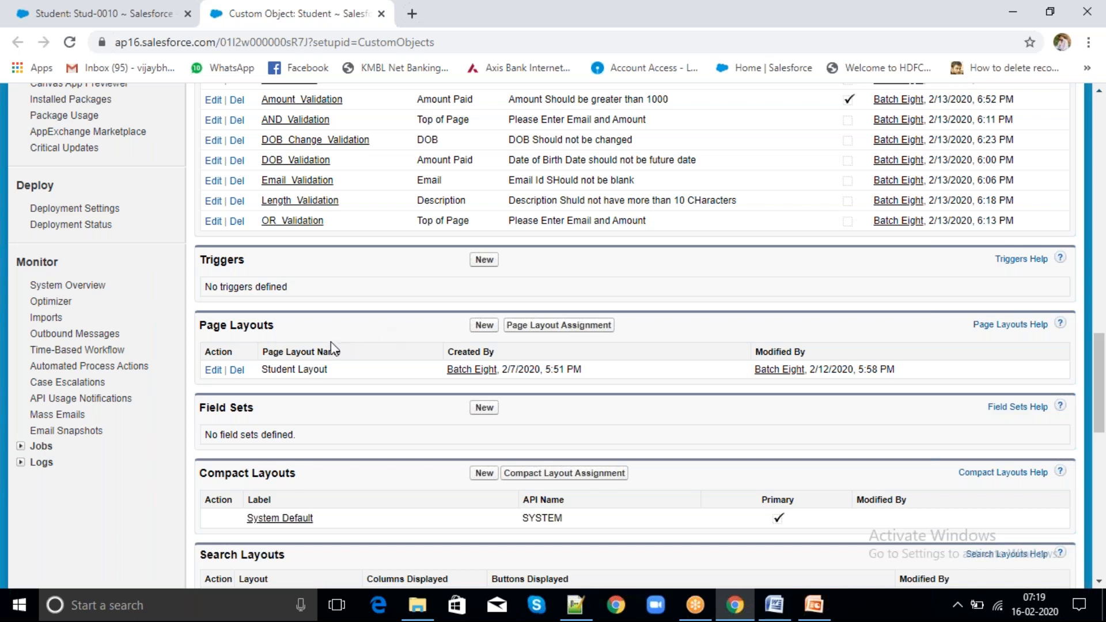
{"action": "left_click", "coordinate": [213, 370]}
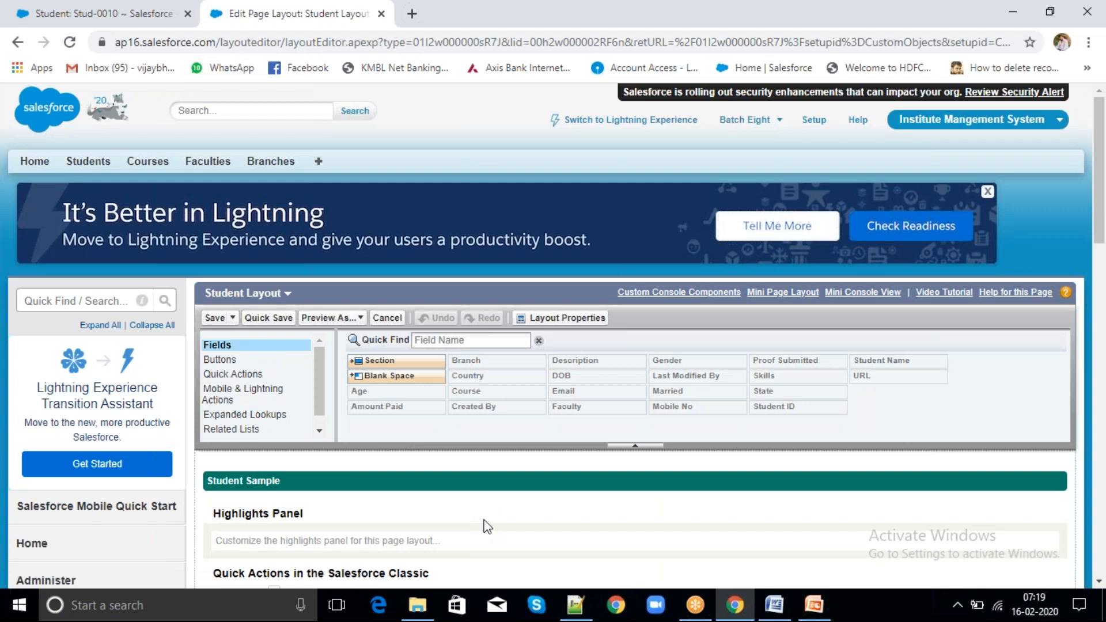
Compare the fields in the Student Layout's Information section with those shown on the Stud-0010 record.
{"action": "scroll", "coordinate": [487, 526], "scroll_direction": "down", "scroll_amount": 4}
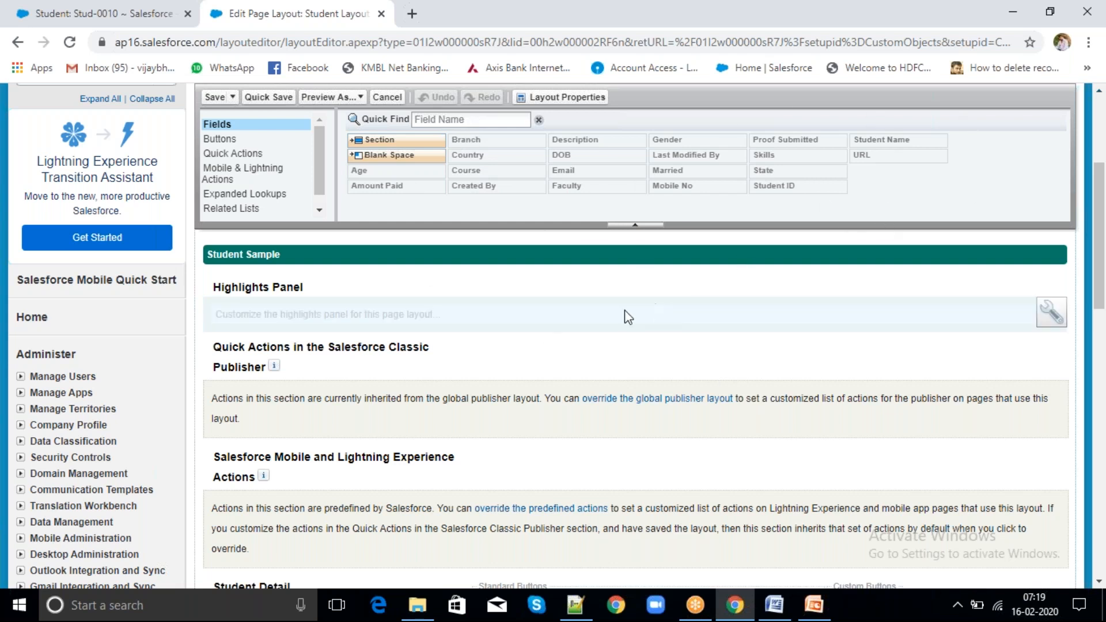
{"action": "scroll", "coordinate": [628, 317], "scroll_direction": "down", "scroll_amount": 6}
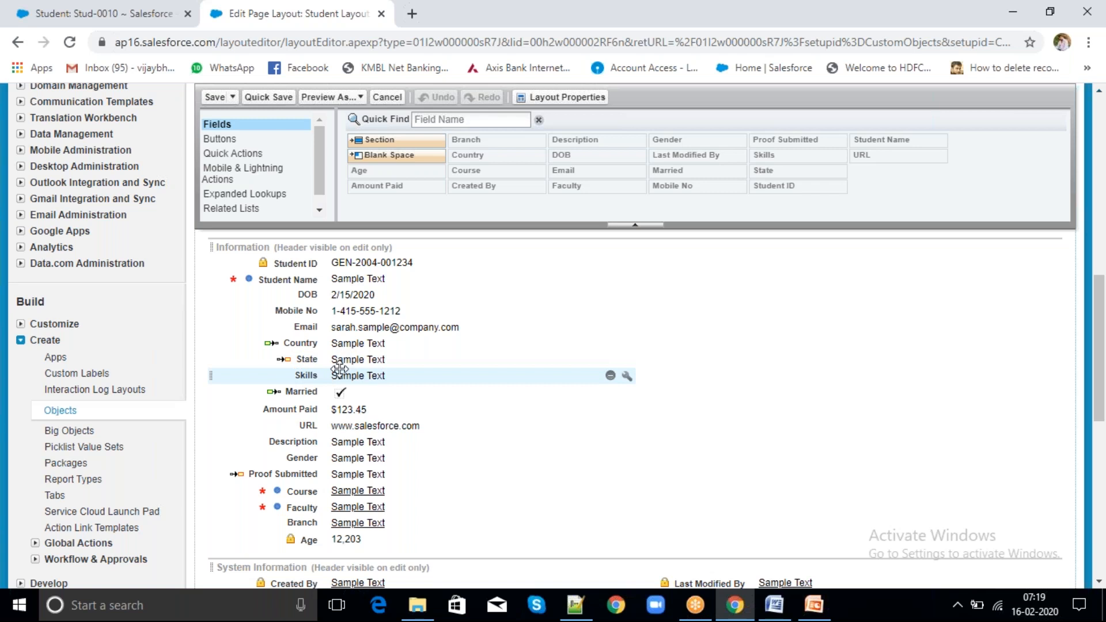
{"action": "left_click", "coordinate": [95, 14]}
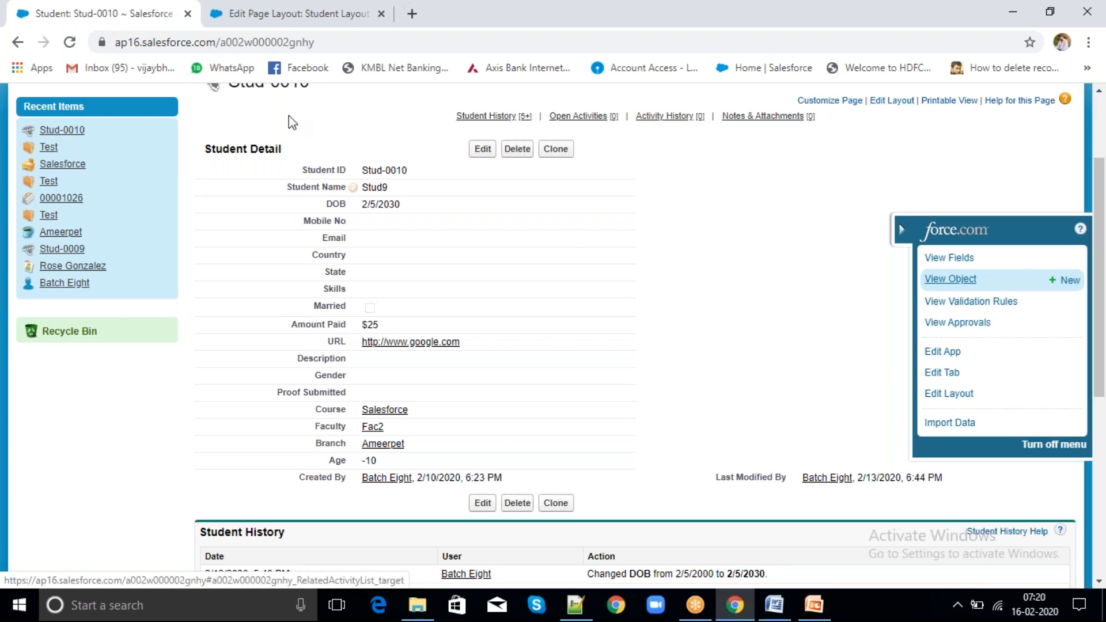
{"action": "left_click", "coordinate": [299, 16]}
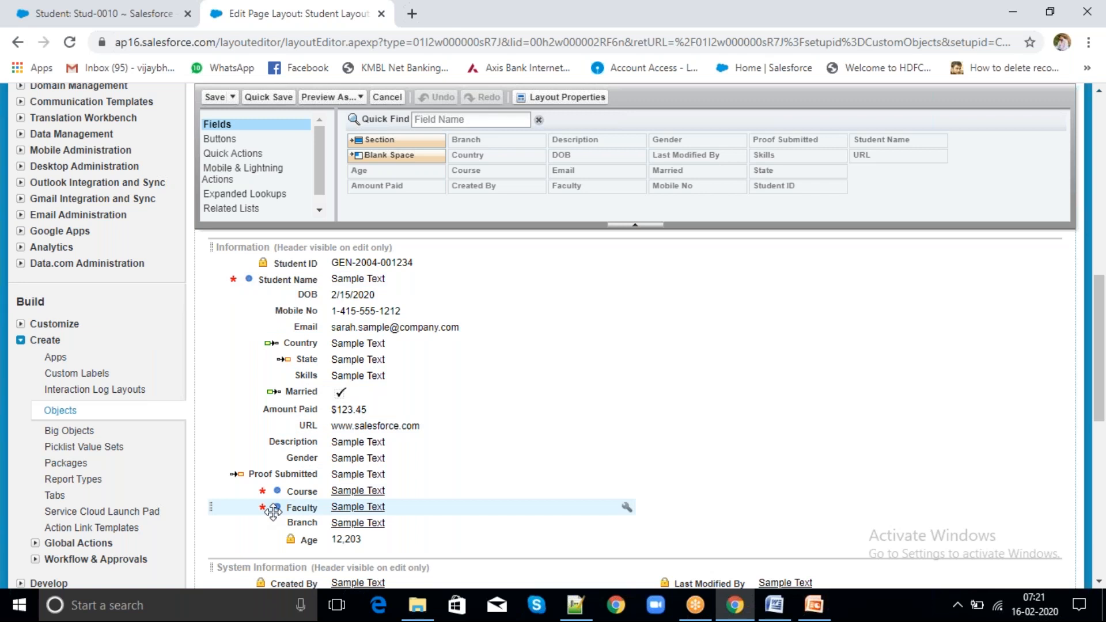
Open Stud-0010 for editing, examine how its Course and Faculty fields appear, and return to the Student Layout editor.
{"action": "left_click", "coordinate": [135, 17]}
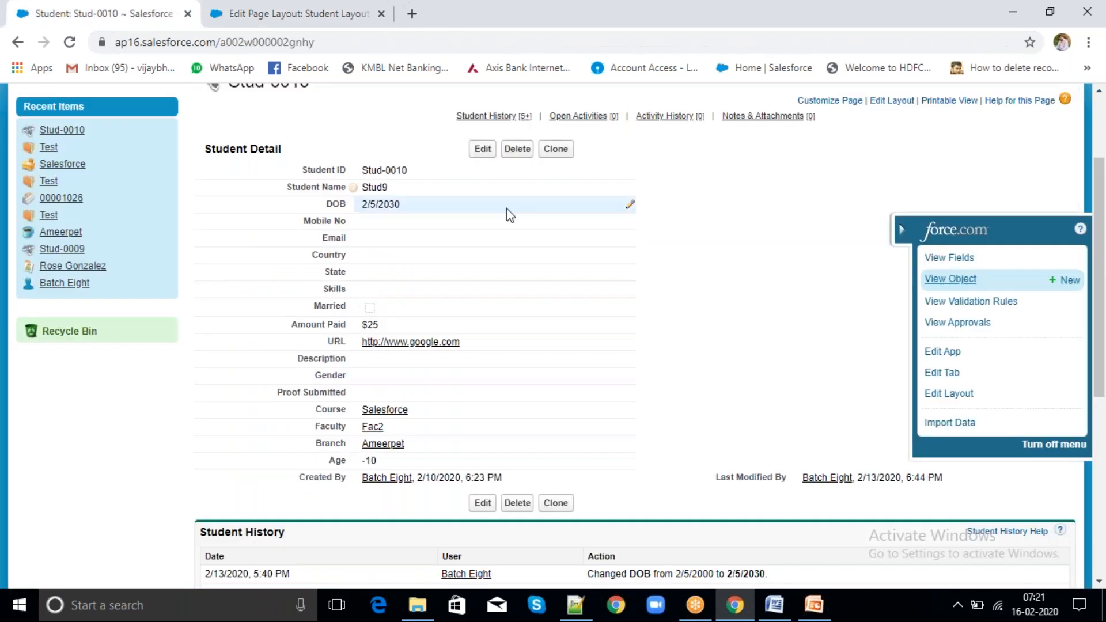
{"action": "left_click", "coordinate": [483, 151]}
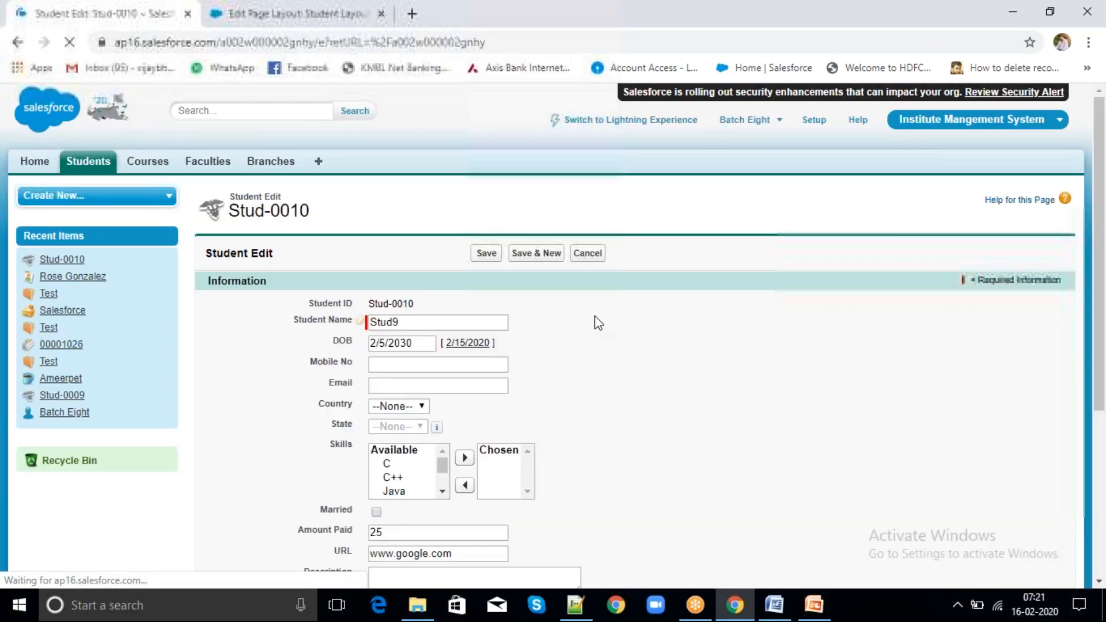
{"action": "left_click", "coordinate": [603, 339]}
{"action": "scroll", "coordinate": [607, 344], "scroll_direction": "down", "scroll_amount": 1}
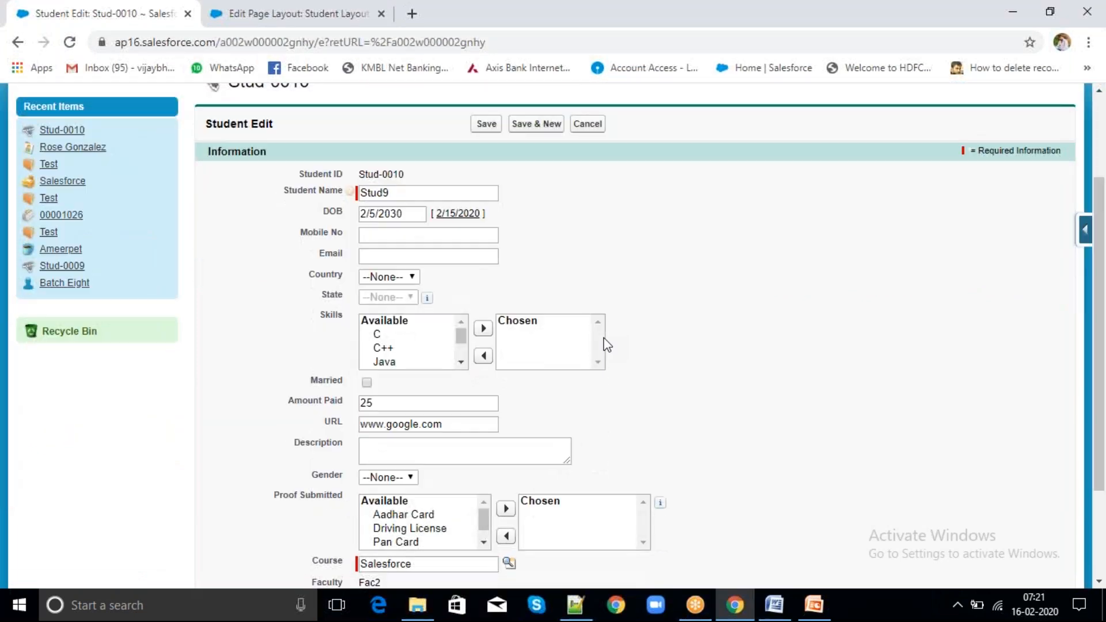
{"action": "scroll", "coordinate": [607, 345], "scroll_direction": "down", "scroll_amount": 2}
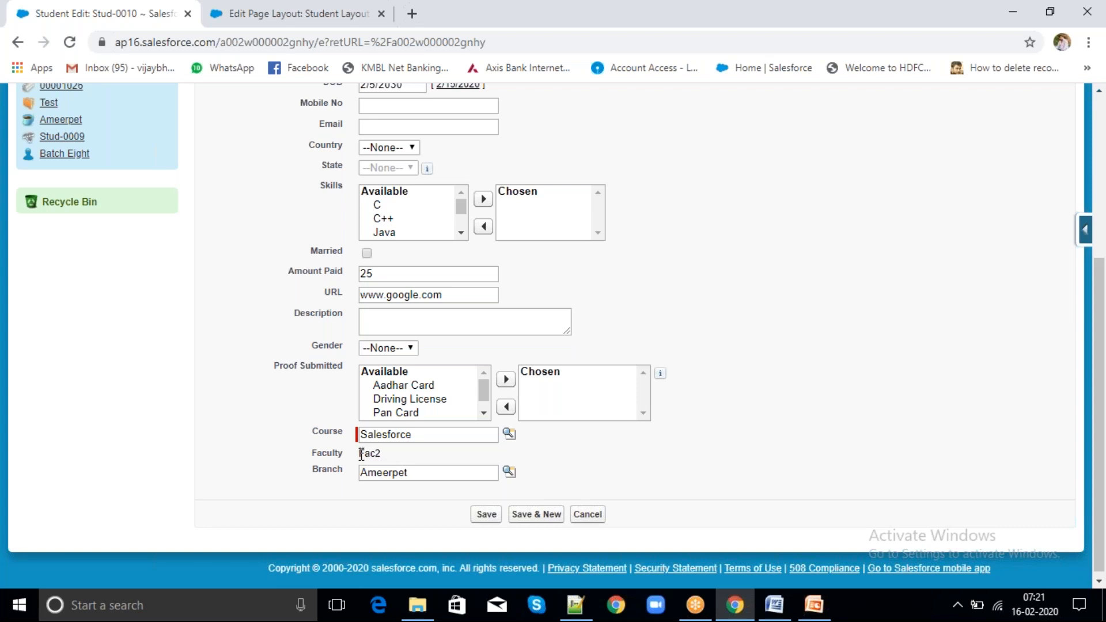
{"action": "left_click_drag", "start_coordinate": [362, 455], "coordinate": [386, 456]}
{"action": "left_click", "coordinate": [278, 16]}
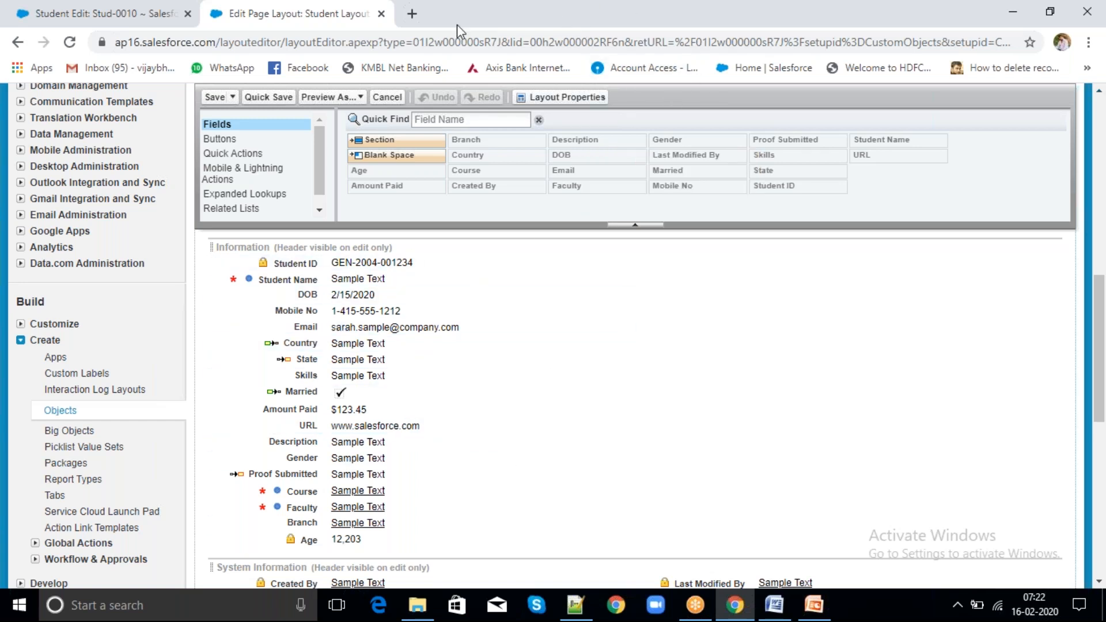
Choose Australia as the Country in Stud-0010's edit form and examine the dependent State field.
{"action": "left_click", "coordinate": [92, 14]}
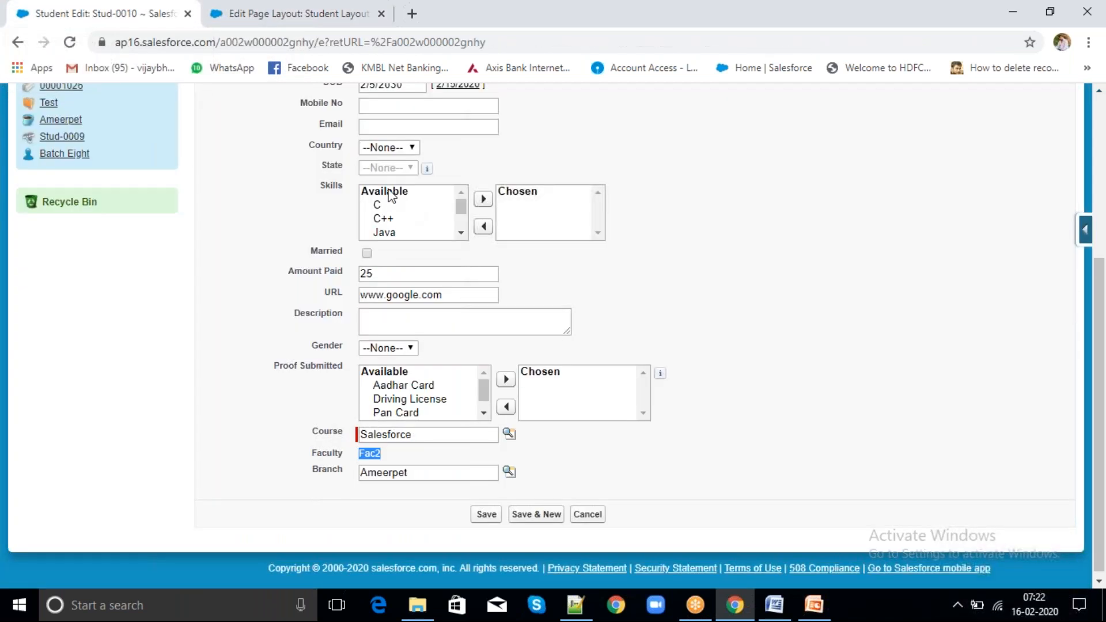
{"action": "left_click", "coordinate": [388, 148]}
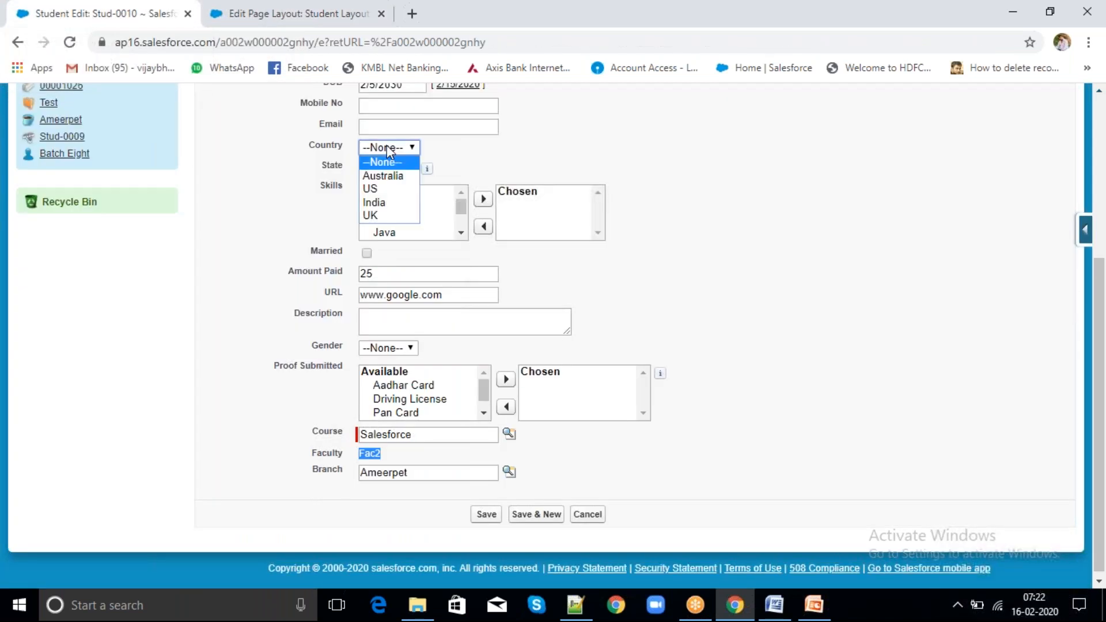
{"action": "left_click", "coordinate": [386, 174]}
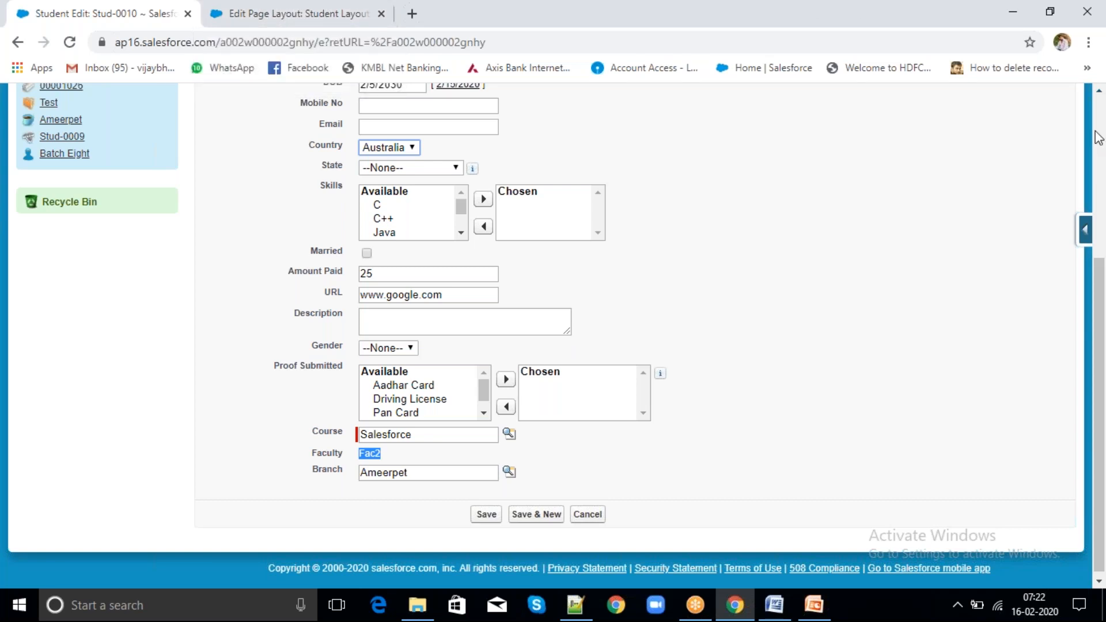
{"action": "scroll", "coordinate": [1097, 138], "scroll_direction": "up", "scroll_amount": 5}
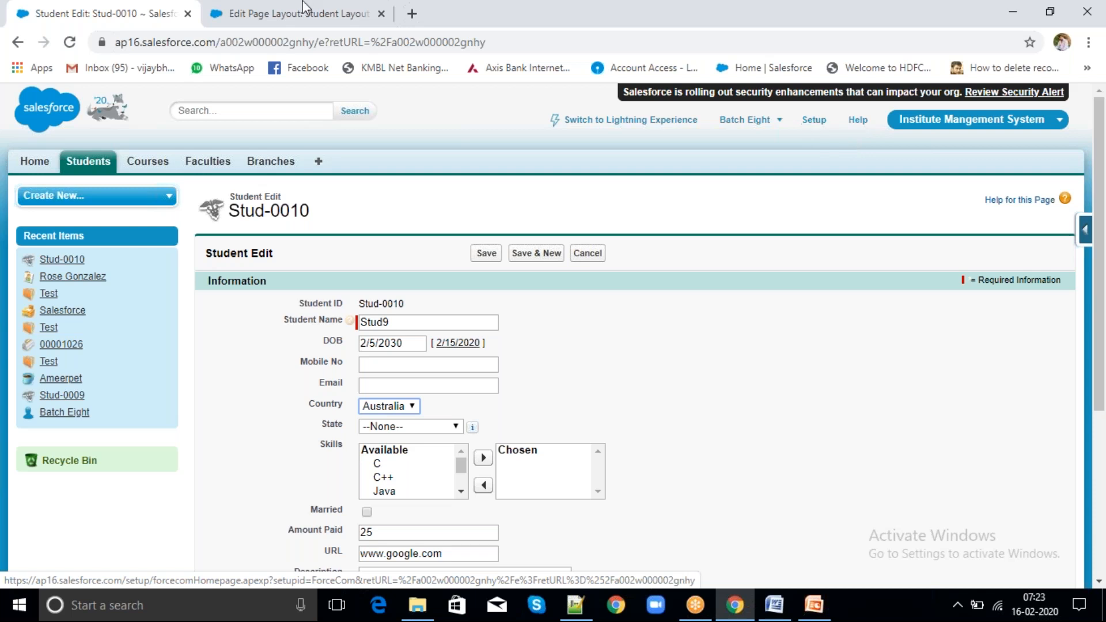
Compare the Student Layout's field order with Stud-0010's edit form, then cancel editing and view the record's detail fields.
{"action": "left_click", "coordinate": [301, 15]}
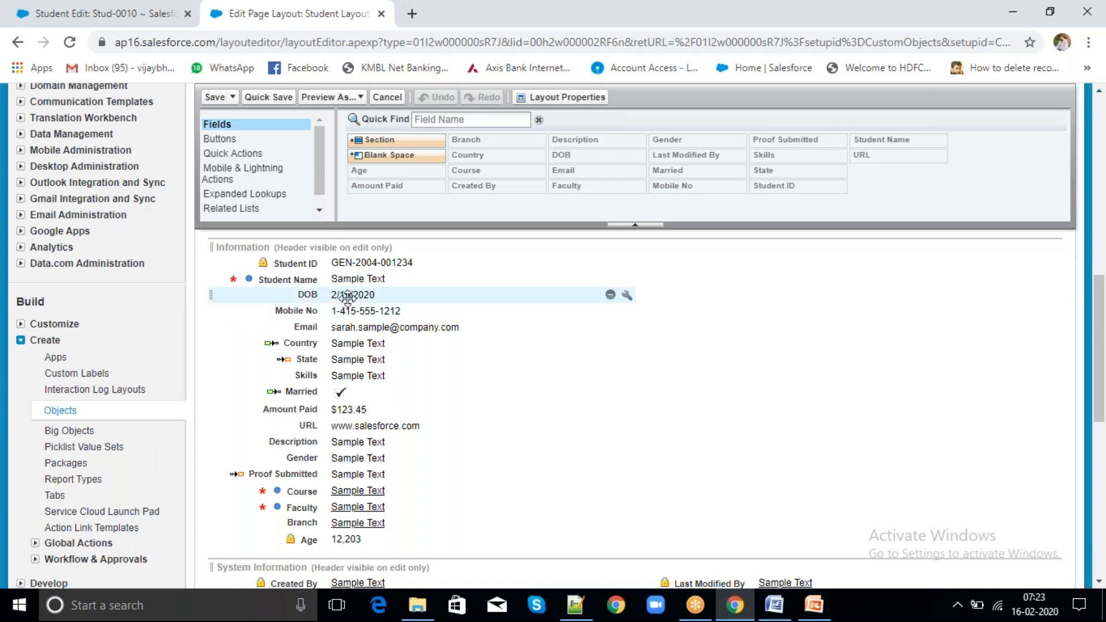
{"action": "left_click", "coordinate": [97, 13]}
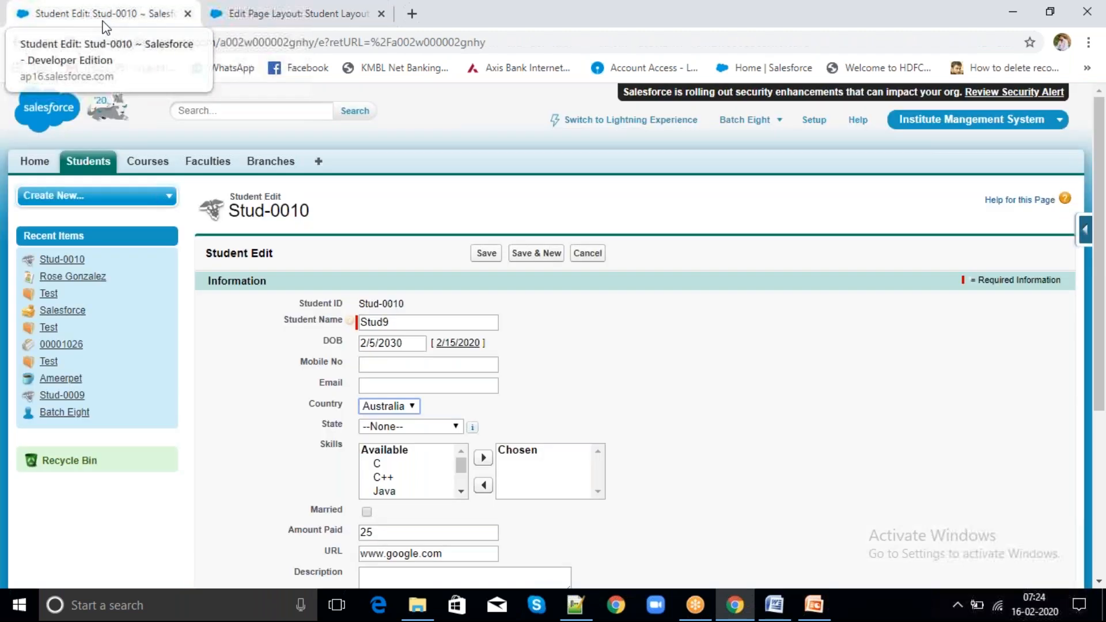
{"action": "left_click", "coordinate": [582, 321]}
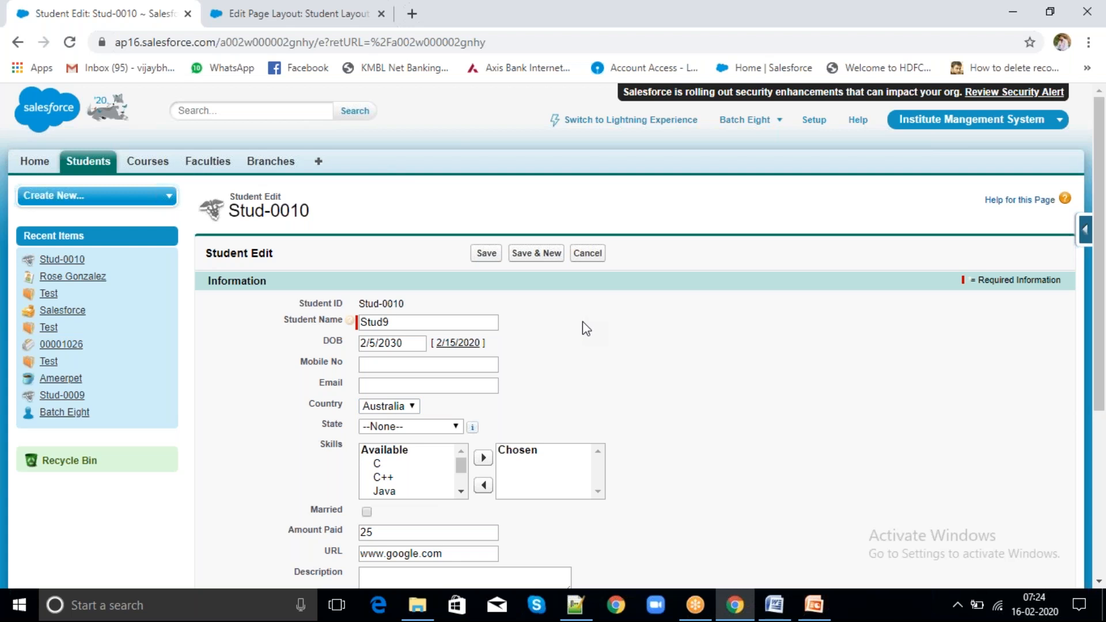
{"action": "scroll", "coordinate": [582, 322], "scroll_direction": "down", "scroll_amount": 4}
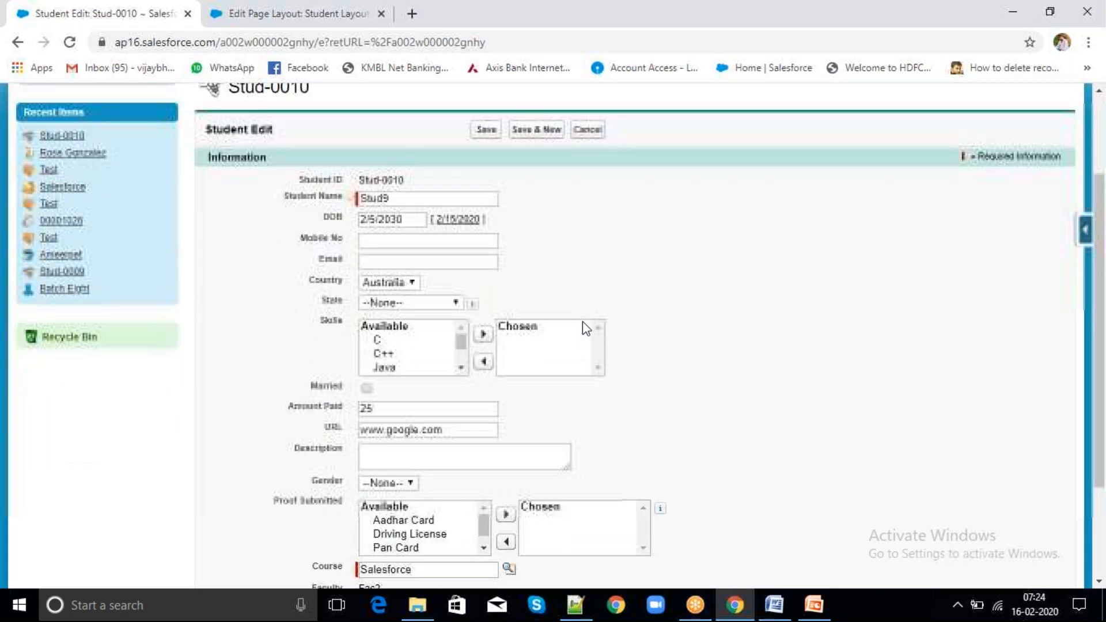
{"action": "left_click", "coordinate": [286, 15]}
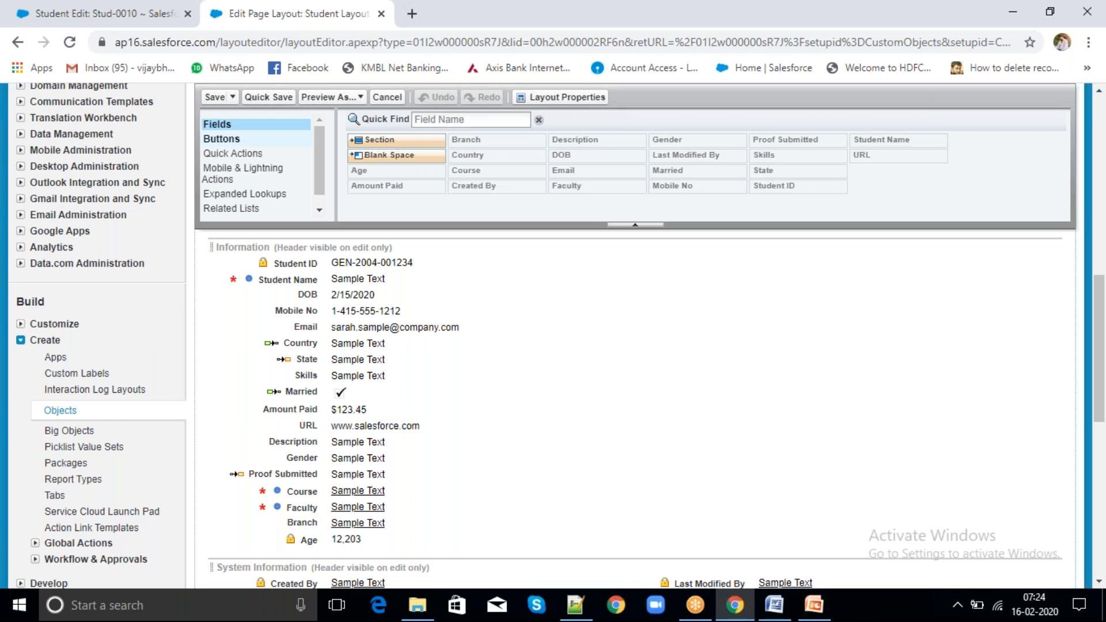
{"action": "left_click", "coordinate": [149, 19]}
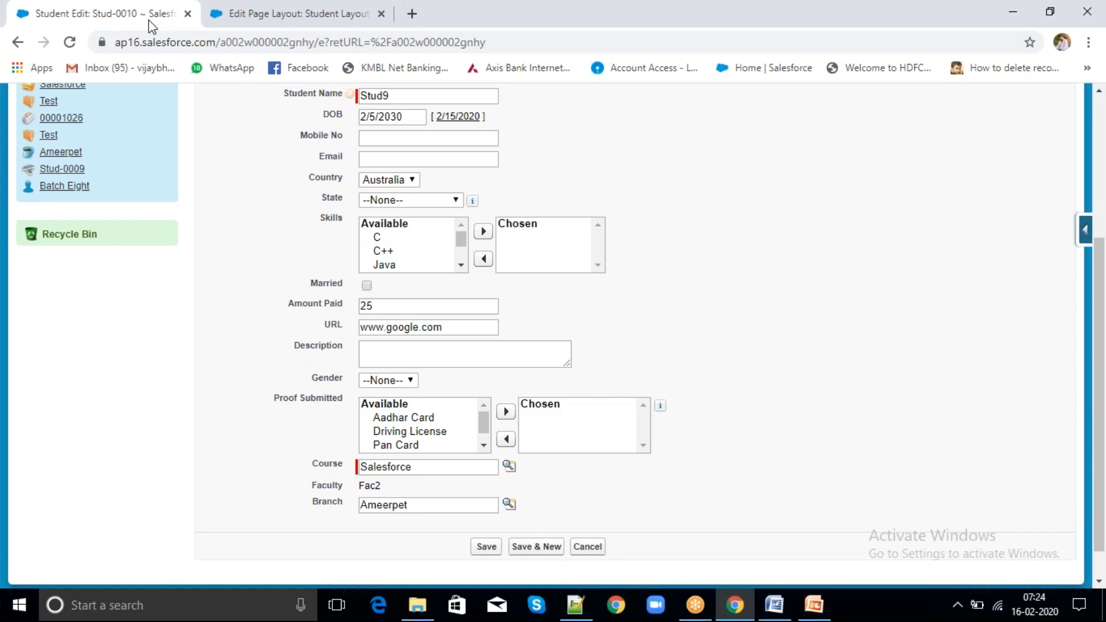
{"action": "left_click", "coordinate": [588, 547]}
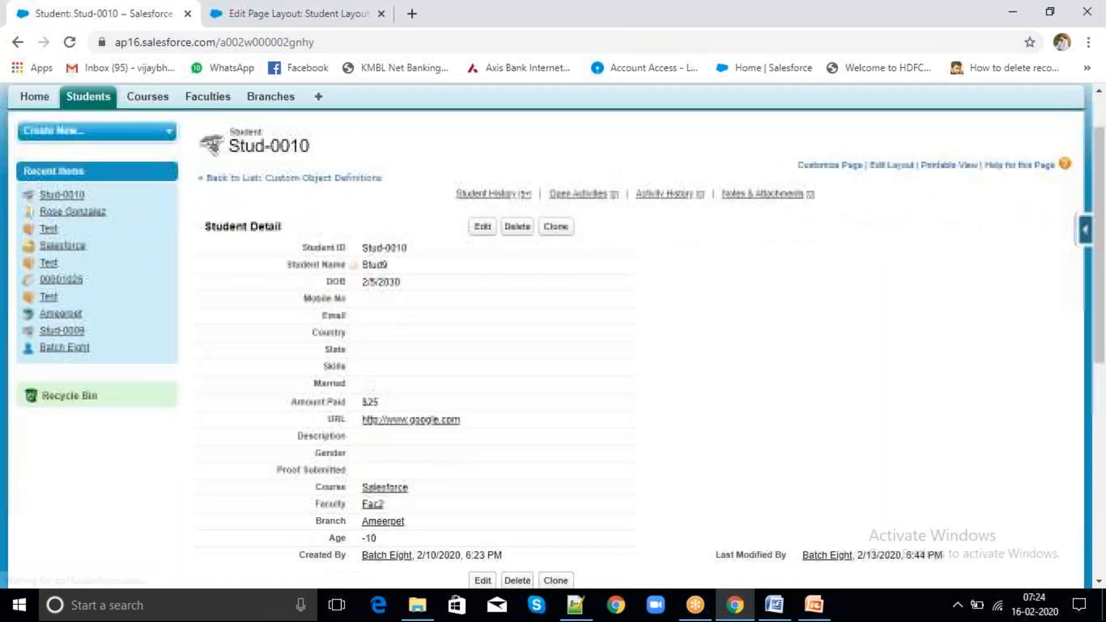
{"action": "scroll", "coordinate": [271, 180], "scroll_direction": "down", "scroll_amount": 1}
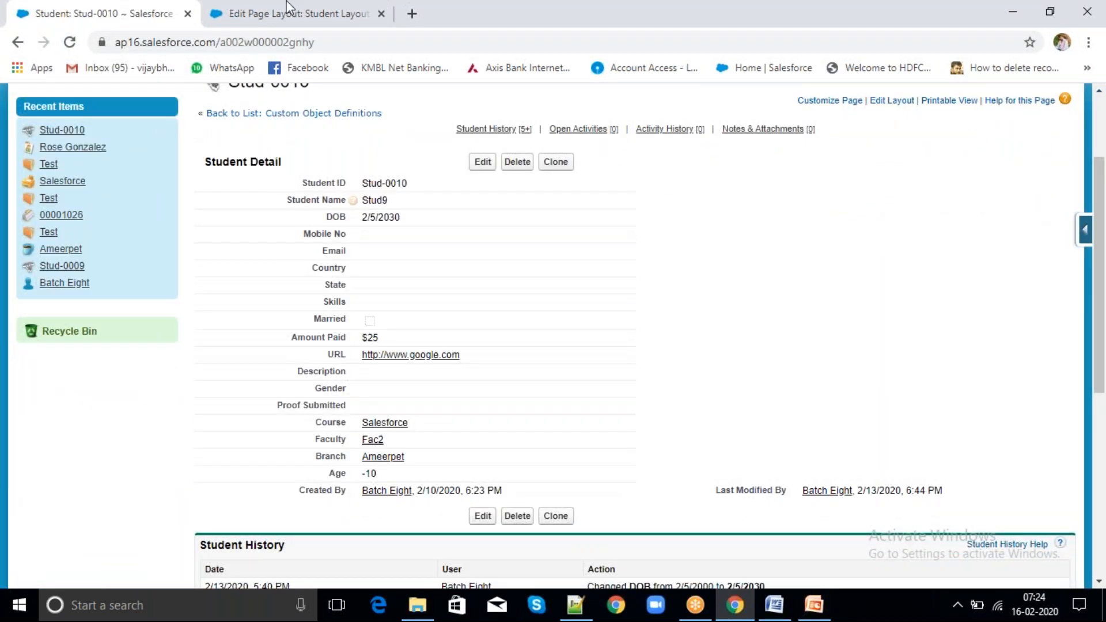
Move the Age field directly below DOB in the Student Layout, save the layout, and reload Stud-0010 to check it.
{"action": "left_click", "coordinate": [295, 17]}
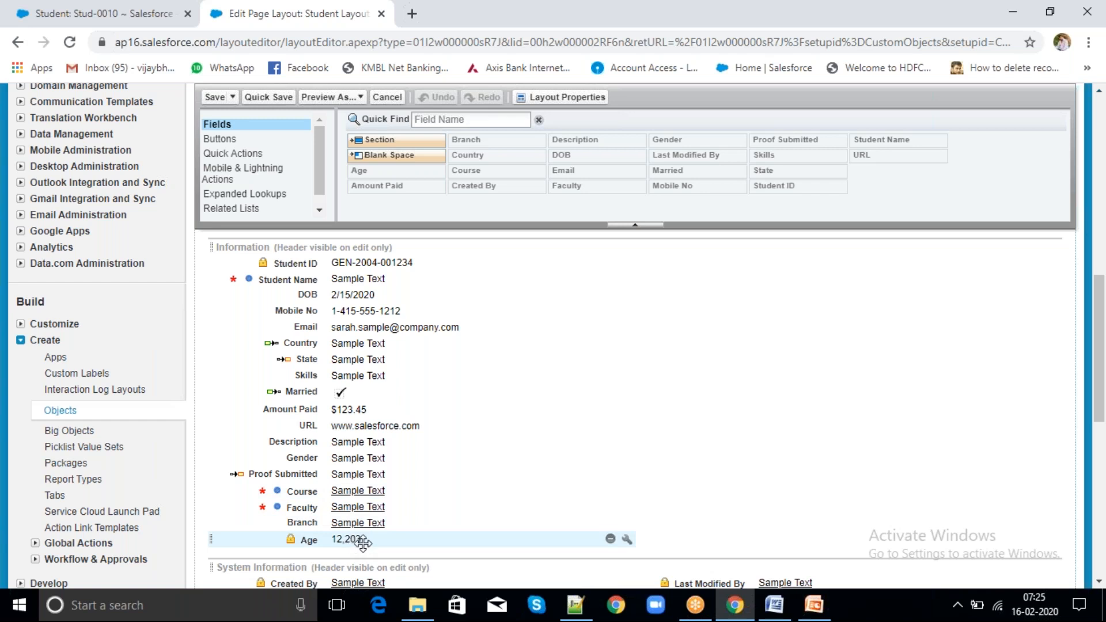
{"action": "left_click_drag", "start_coordinate": [361, 541], "coordinate": [361, 312]}
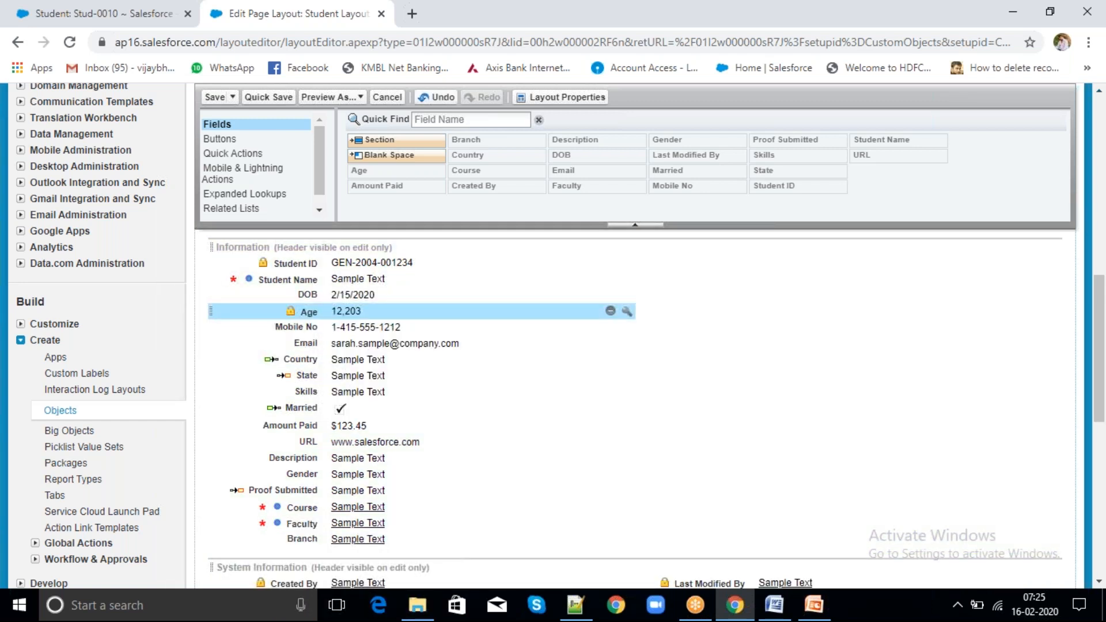
{"action": "left_click", "coordinate": [270, 97]}
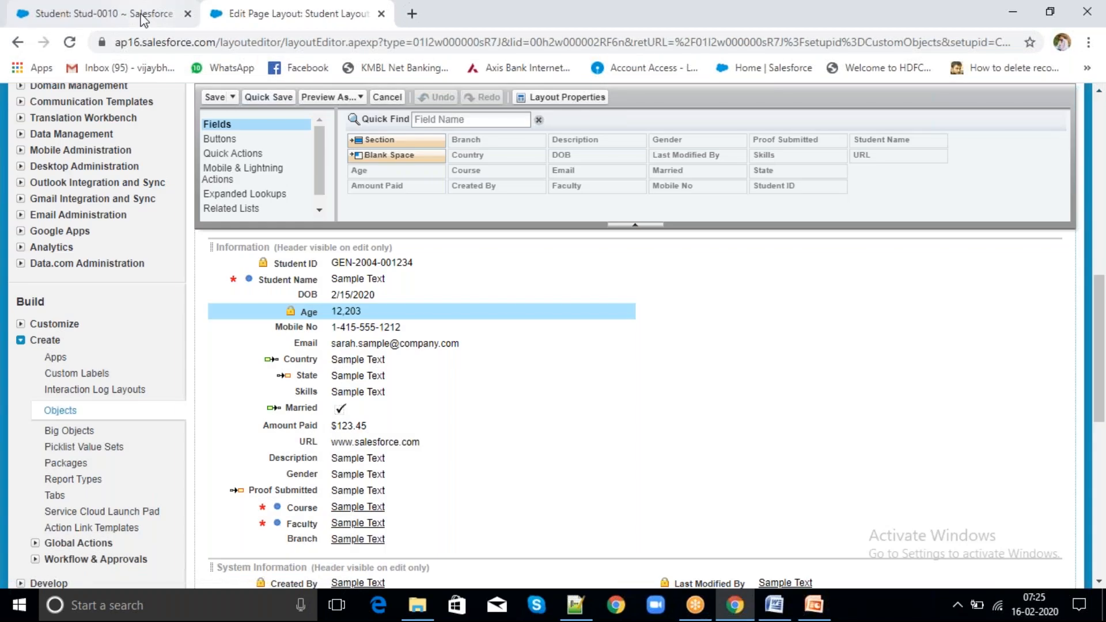
{"action": "left_click", "coordinate": [142, 18]}
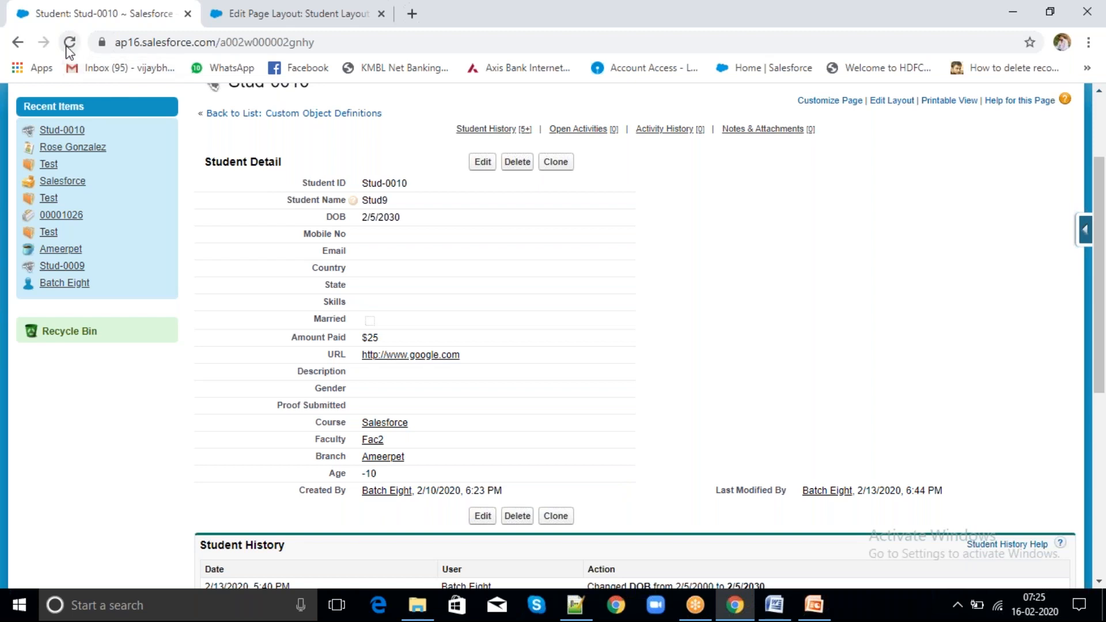
{"action": "left_click", "coordinate": [293, 22]}
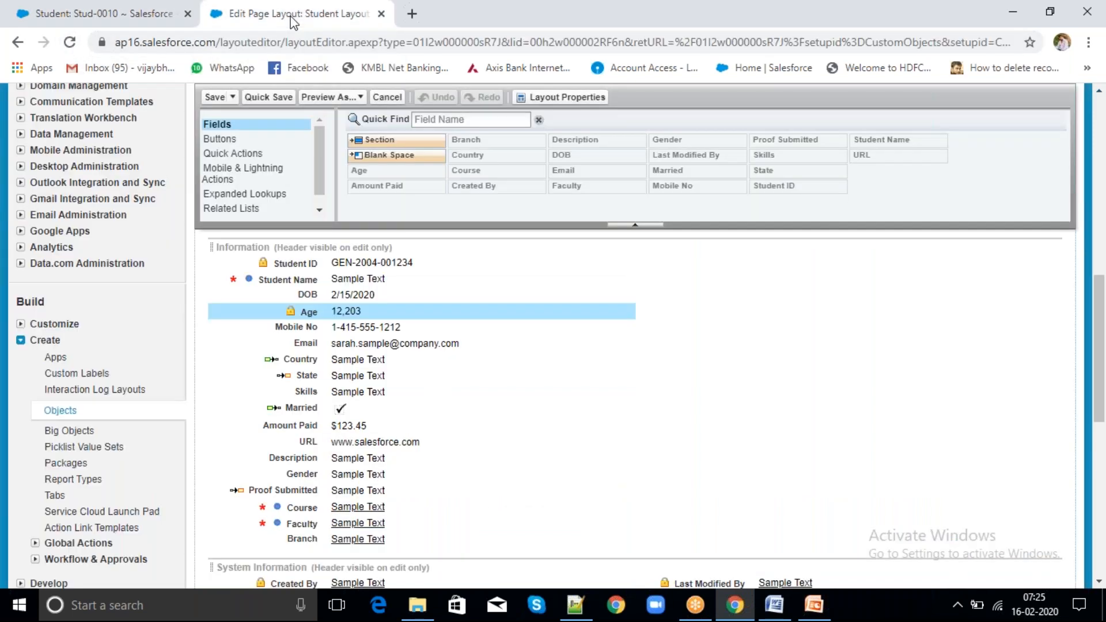
{"action": "left_click", "coordinate": [151, 17]}
{"action": "left_click", "coordinate": [69, 43]}
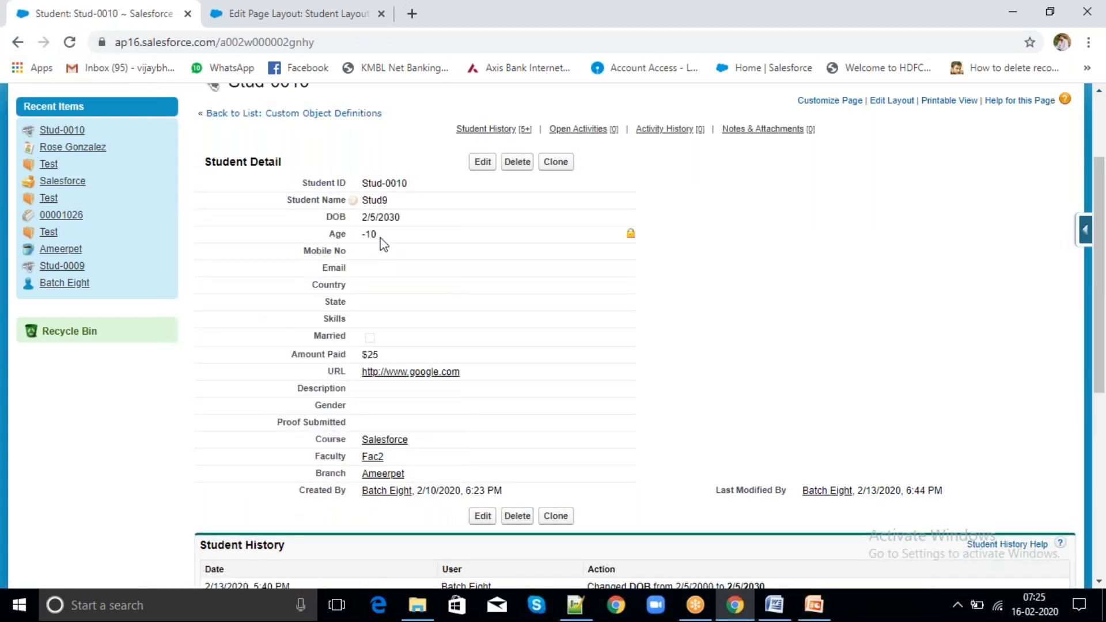
Remove the URL field from the Student Layout's Information section, save the layout, and reload Stud-0010.
{"action": "left_click", "coordinate": [289, 24]}
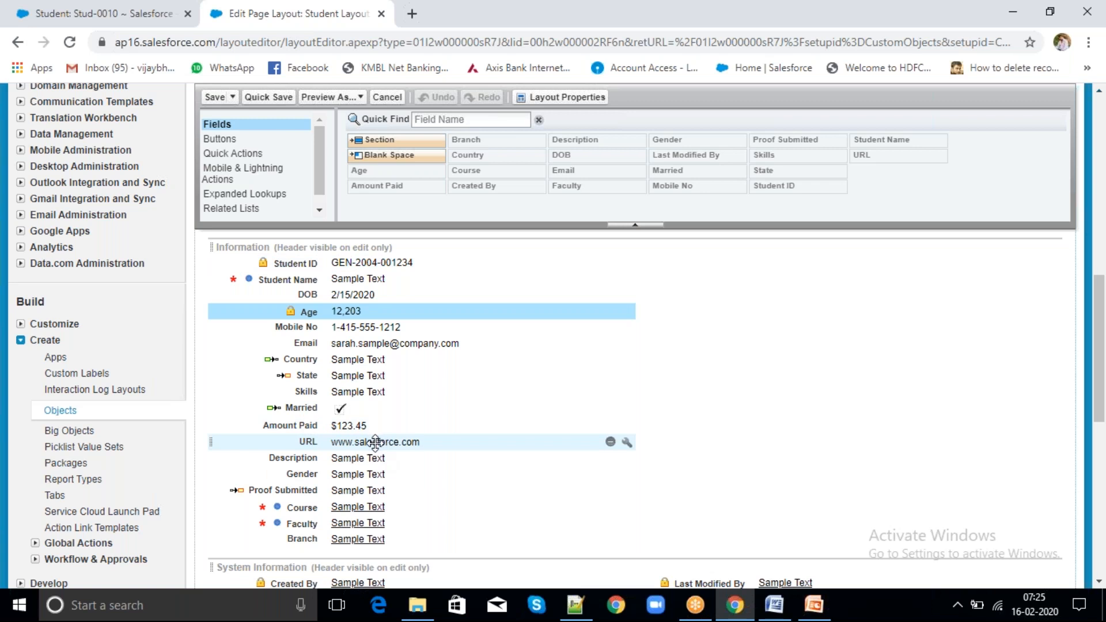
{"action": "left_click_drag", "start_coordinate": [375, 442], "coordinate": [537, 154]}
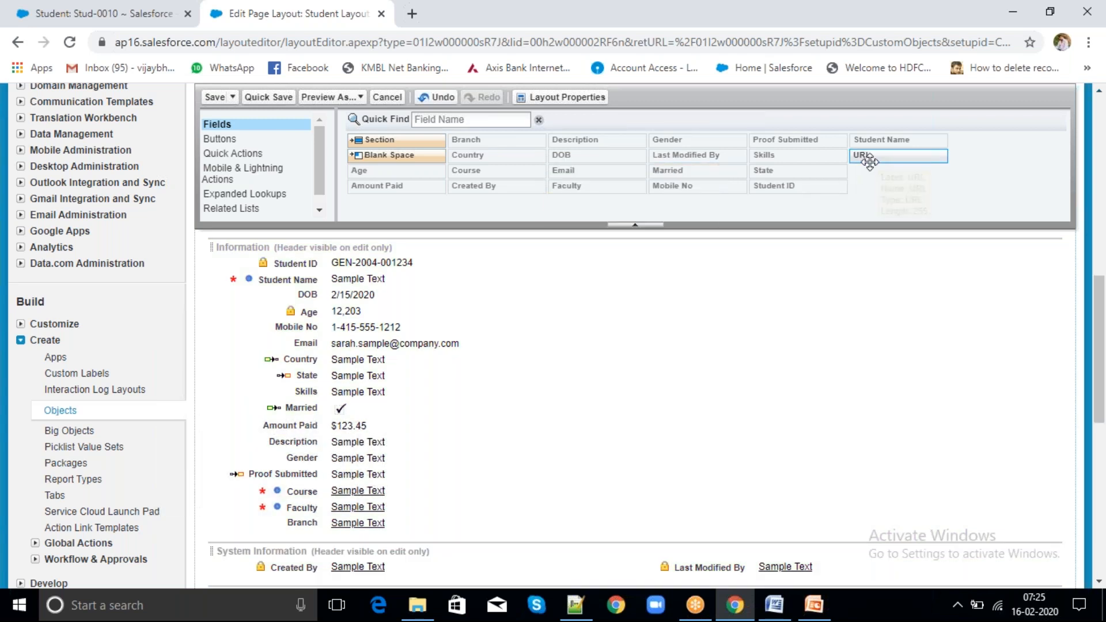
{"action": "mouse_move", "coordinate": [773, 189]}
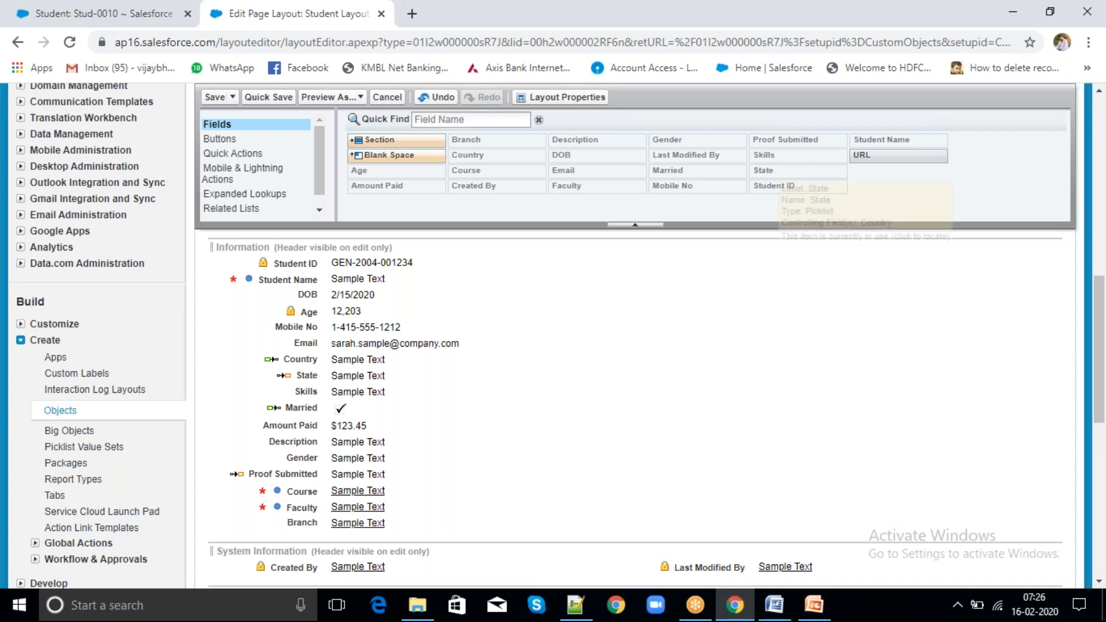
{"action": "mouse_move", "coordinate": [857, 160]}
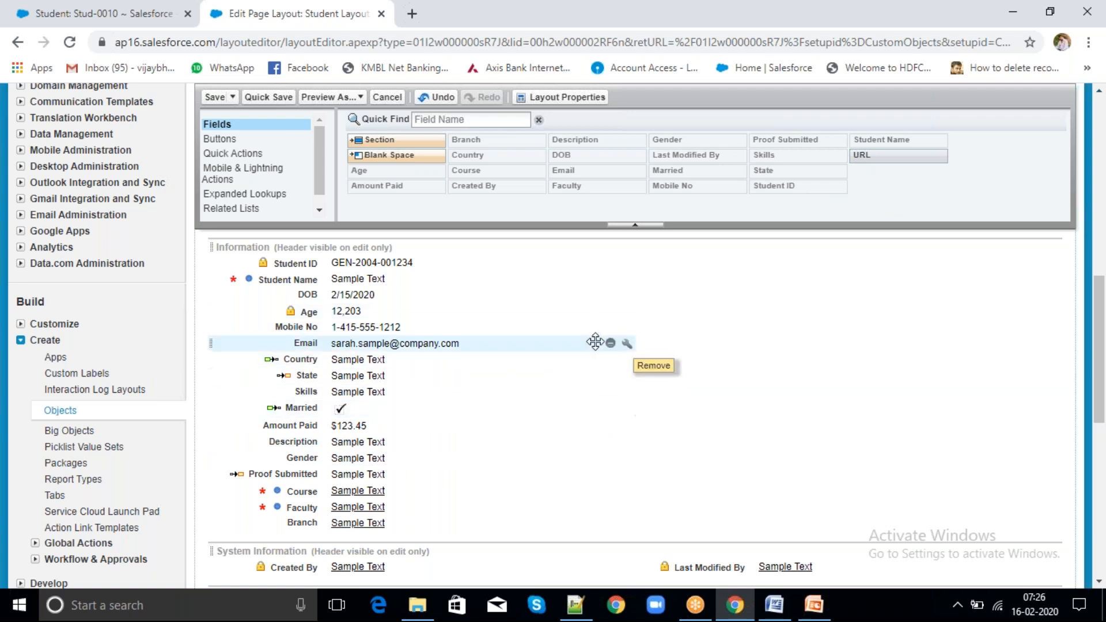
{"action": "left_click", "coordinate": [883, 157]}
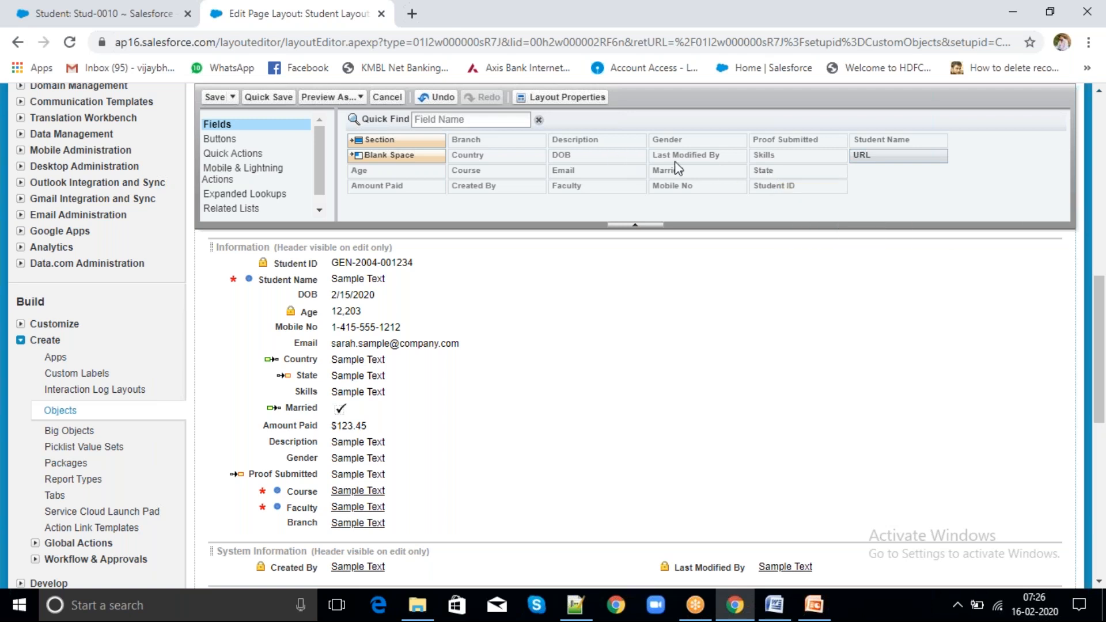
{"action": "mouse_move", "coordinate": [603, 177]}
{"action": "mouse_move", "coordinate": [702, 168]}
{"action": "mouse_move", "coordinate": [668, 164]}
{"action": "mouse_move", "coordinate": [884, 158]}
{"action": "left_click", "coordinate": [268, 97]}
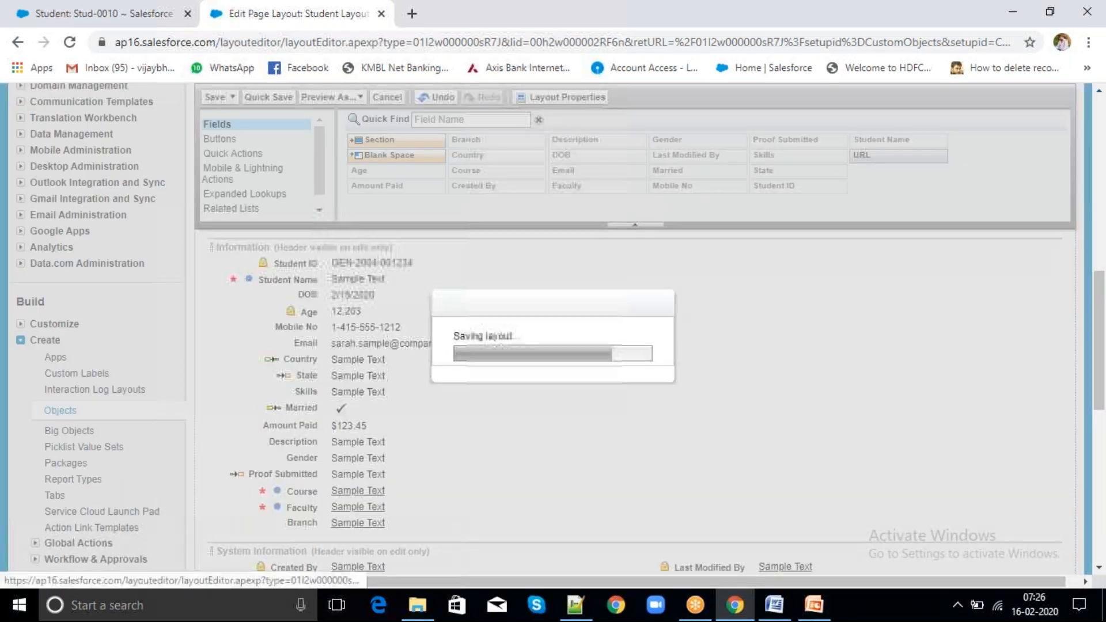
{"action": "left_click", "coordinate": [95, 13]}
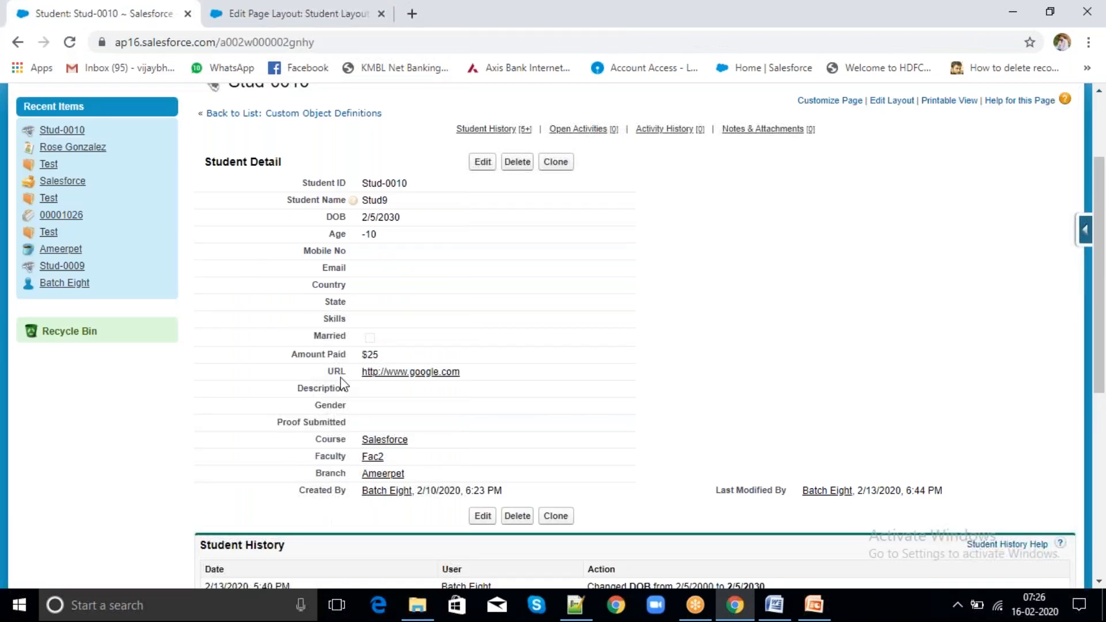
{"action": "left_click", "coordinate": [69, 44]}
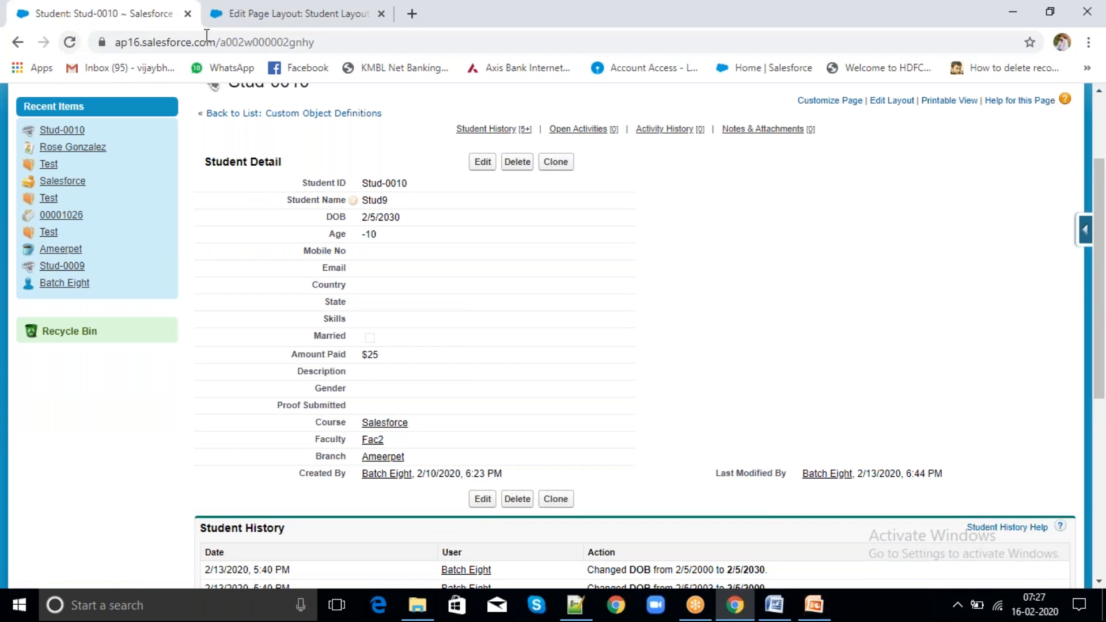
Add the URL field back to the Student Layout directly below Age, save the layout, and reload Stud-0010.
{"action": "left_click", "coordinate": [251, 16]}
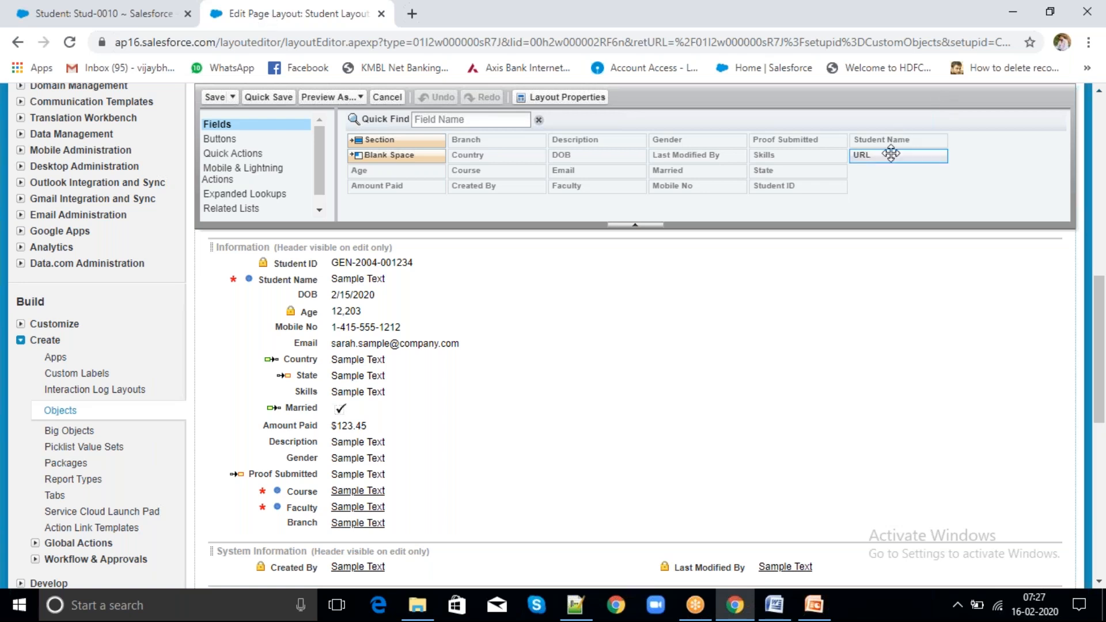
{"action": "left_click_drag", "start_coordinate": [890, 156], "coordinate": [467, 336]}
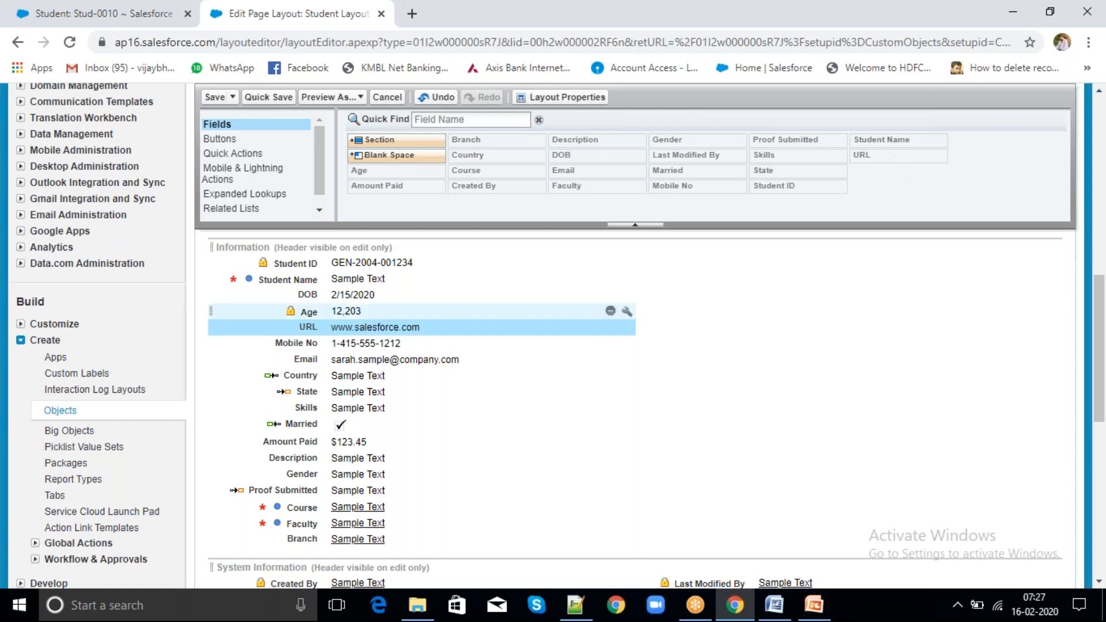
{"action": "left_click", "coordinate": [269, 97]}
{"action": "left_click", "coordinate": [121, 17]}
{"action": "left_click", "coordinate": [70, 43]}
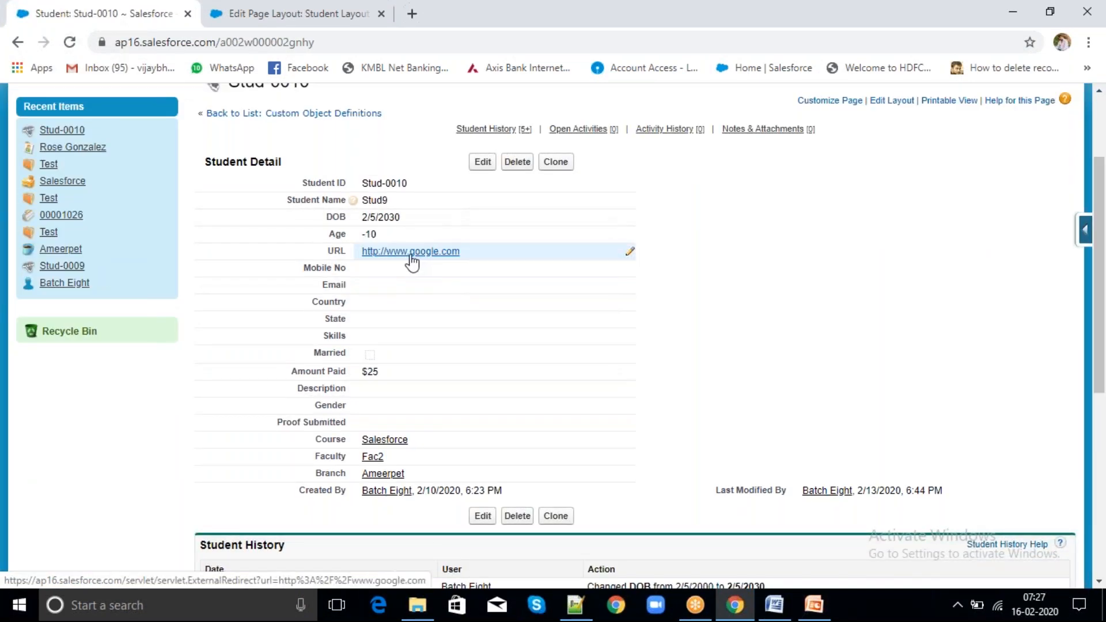
Reorder the Information section to start with Student Name, Student ID, Age, Faculty, Branch, DOB, URL and Course, and save the layout.
{"action": "left_click", "coordinate": [285, 14]}
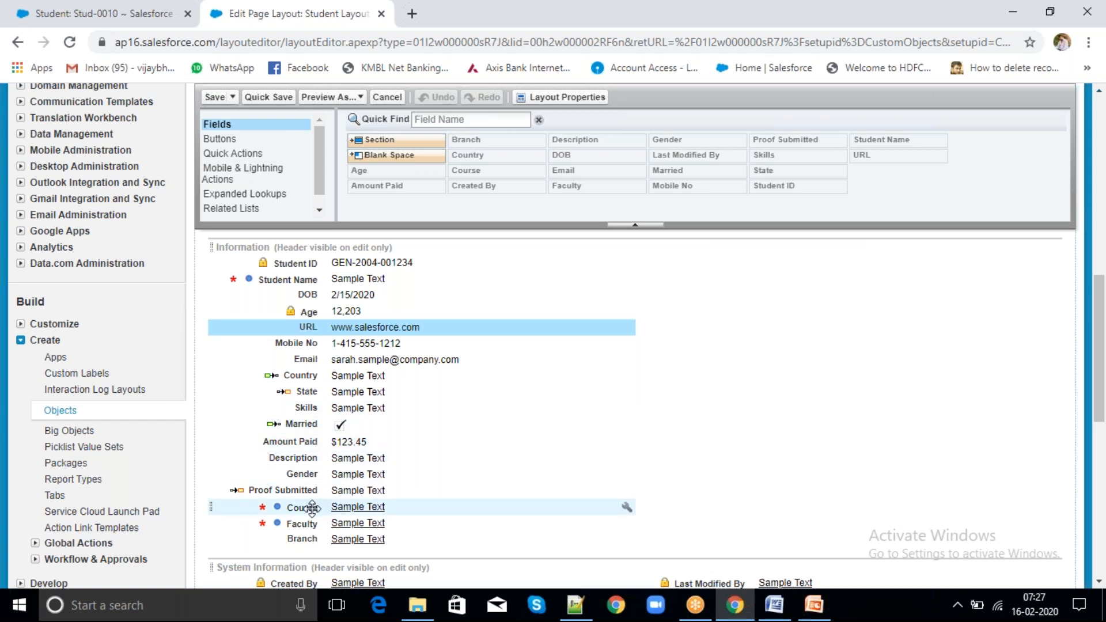
{"action": "left_click_drag", "start_coordinate": [312, 510], "coordinate": [323, 335]}
{"action": "left_click_drag", "start_coordinate": [311, 312], "coordinate": [337, 292]}
{"action": "left_click_drag", "start_coordinate": [306, 524], "coordinate": [349, 304]}
{"action": "left_click_drag", "start_coordinate": [340, 264], "coordinate": [353, 288]}
{"action": "double_click", "coordinate": [355, 295]}
{"action": "left_click", "coordinate": [570, 375]}
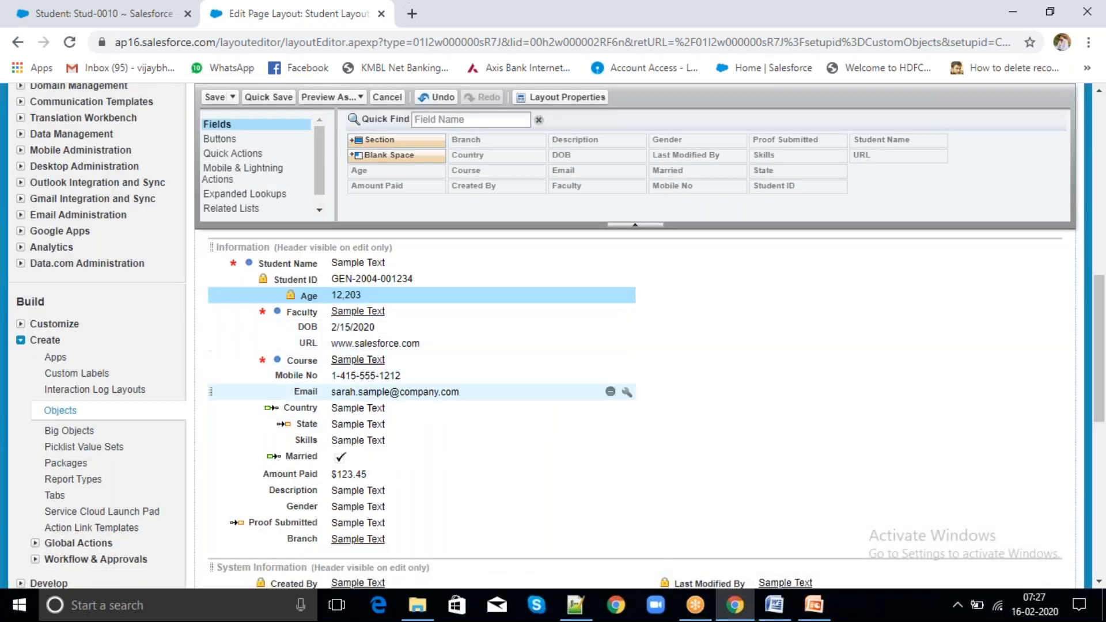
{"action": "left_click_drag", "start_coordinate": [320, 538], "coordinate": [357, 328]}
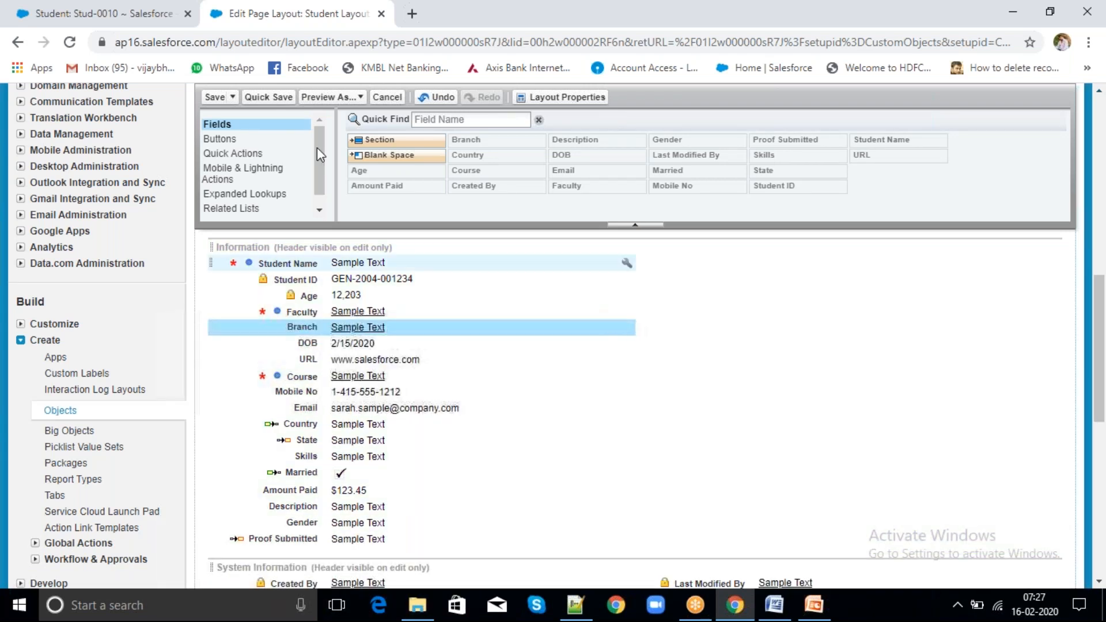
{"action": "left_click", "coordinate": [267, 97]}
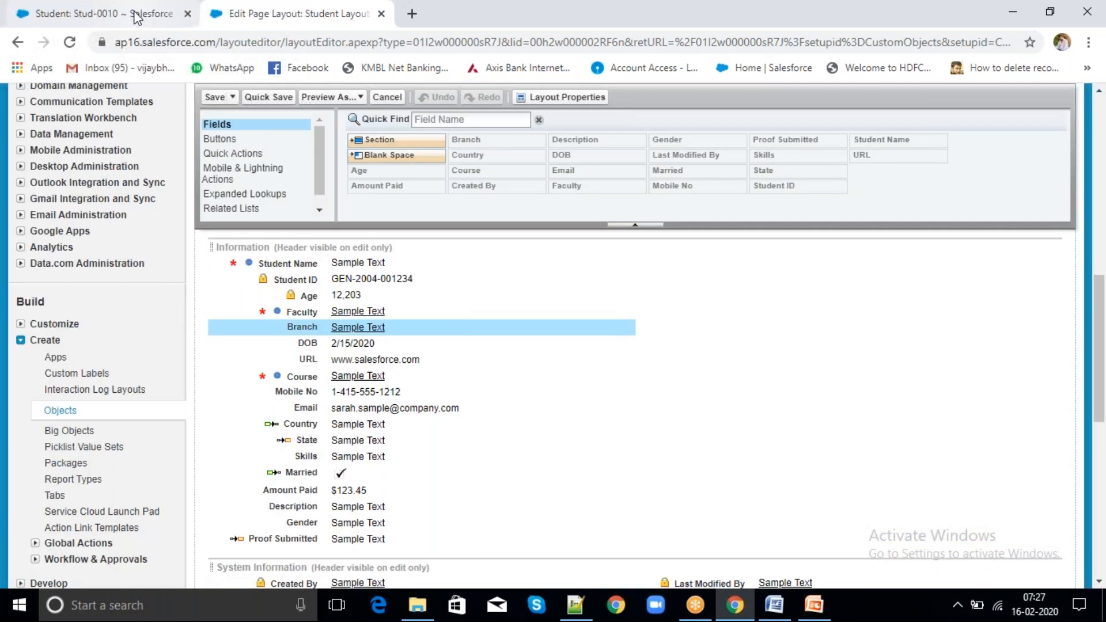
Reload Stud-0010 to check its field order, then return to the Student Layout editor.
{"action": "left_click", "coordinate": [138, 14]}
{"action": "left_click", "coordinate": [69, 50]}
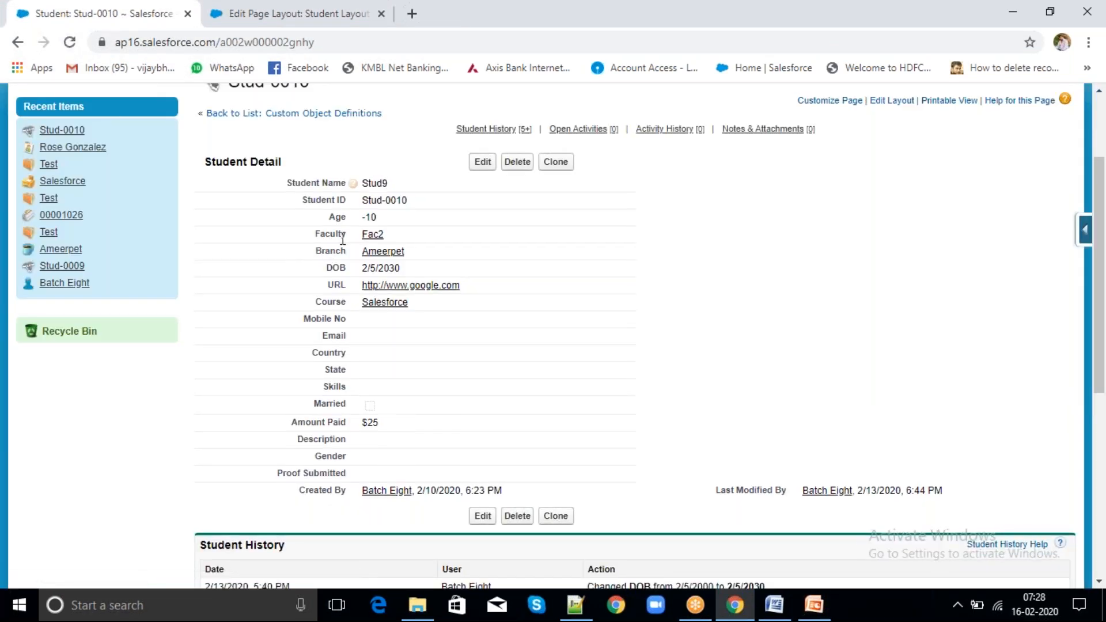
{"action": "left_click", "coordinate": [294, 18]}
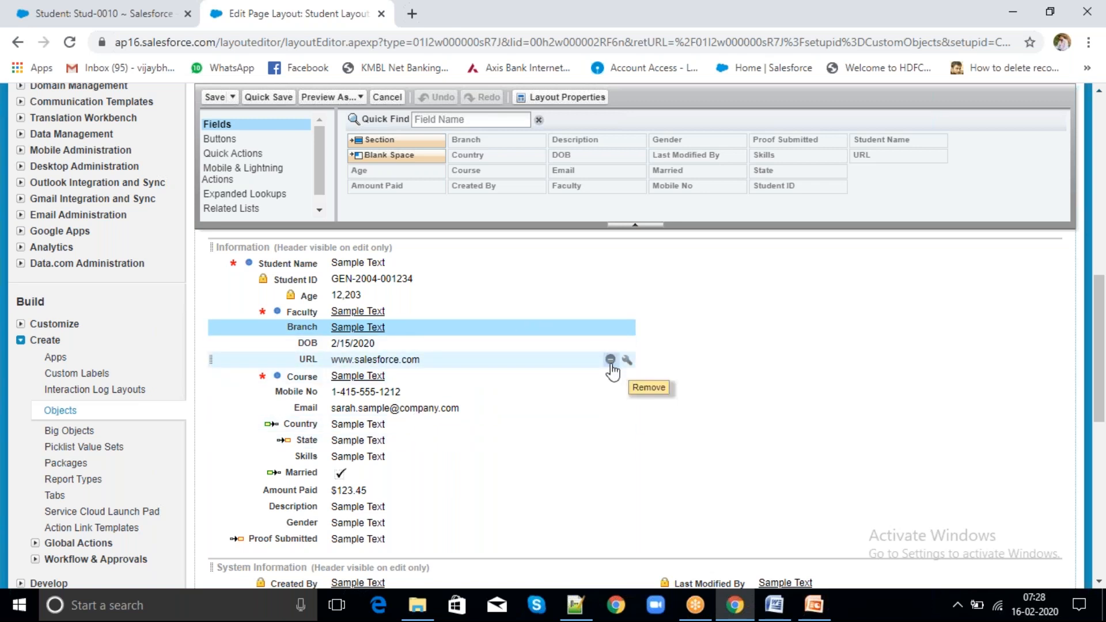
Remove the URL and Mobile No fields from the Student Layout's Information section, save the layout, and reload Stud-0010.
{"action": "left_click", "coordinate": [610, 359]}
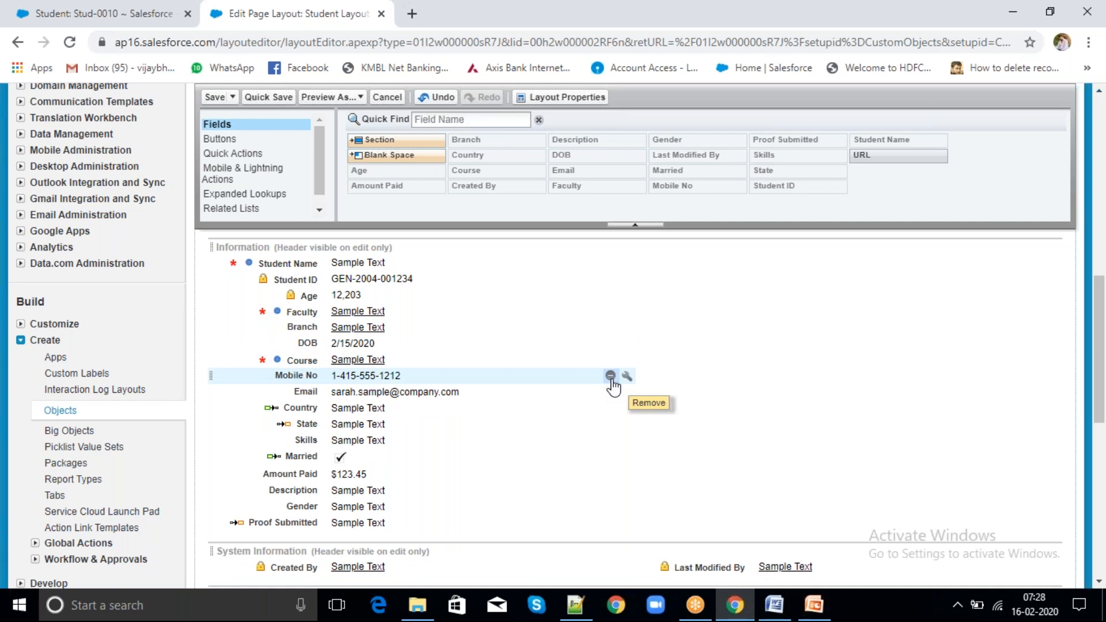
{"action": "left_click", "coordinate": [610, 375]}
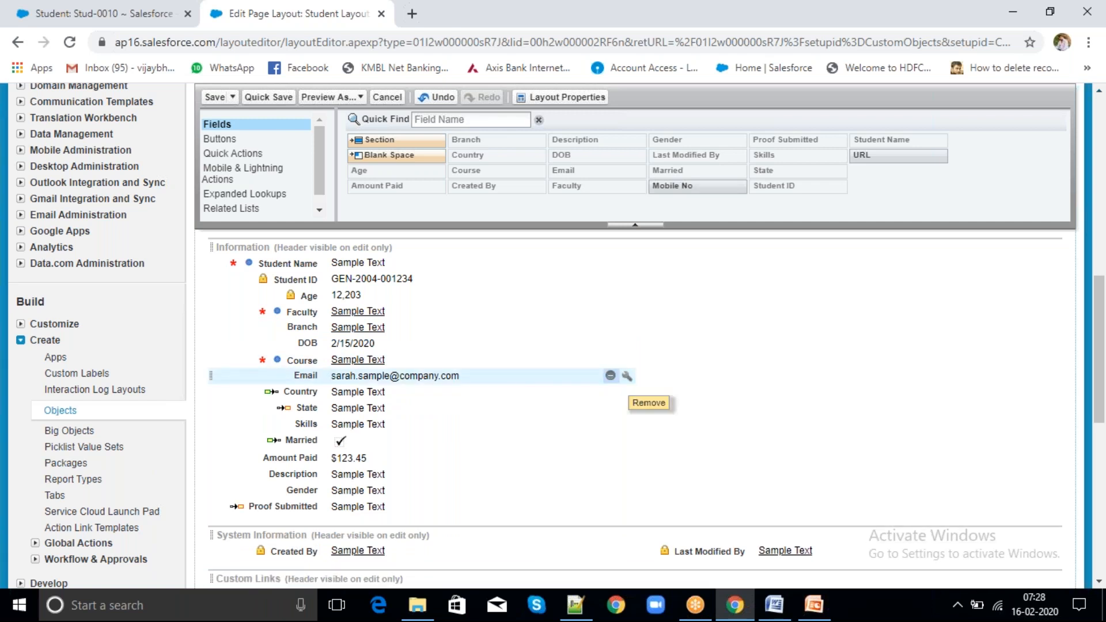
{"action": "left_click", "coordinate": [269, 99]}
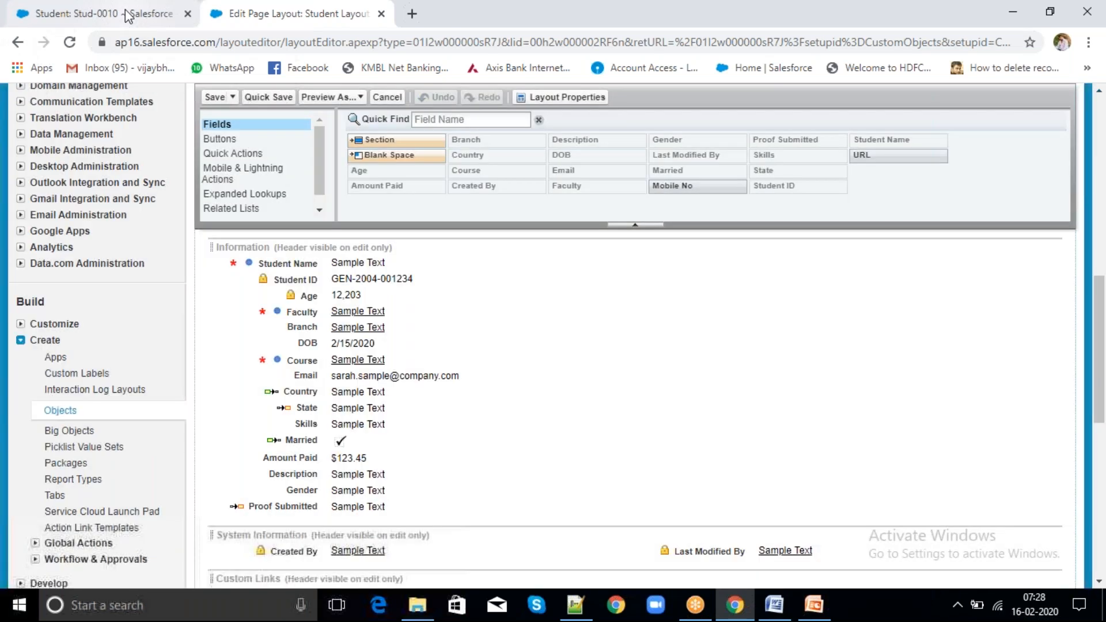
{"action": "left_click", "coordinate": [104, 14]}
{"action": "left_click", "coordinate": [69, 44]}
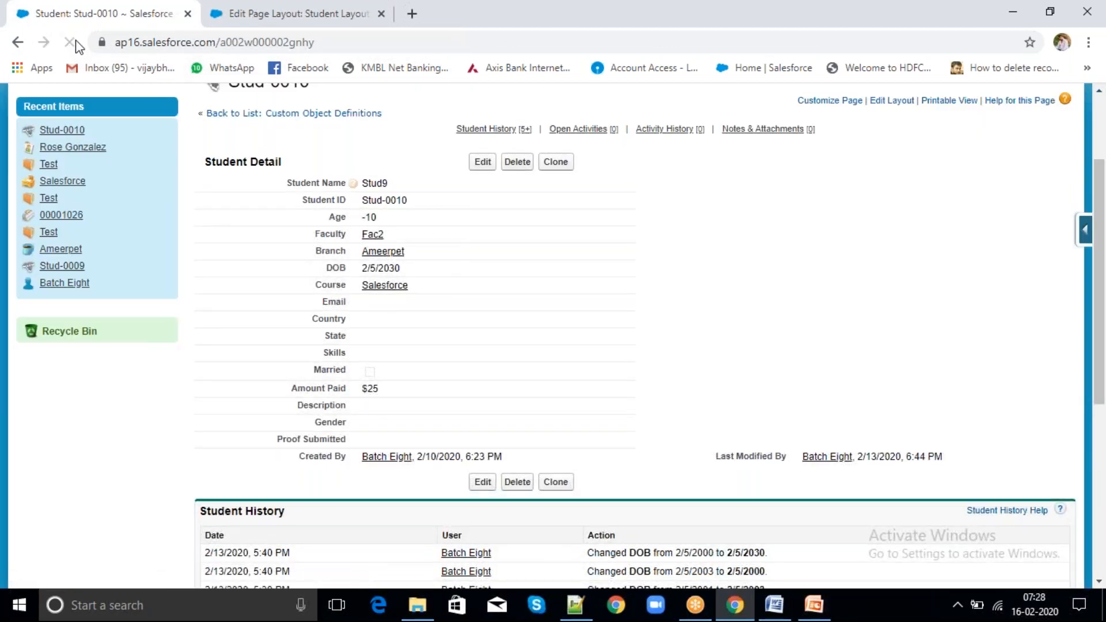
Add Mobile No and URL back to the Student Layout directly below Age, save the layout, and reload Stud-0010.
{"action": "left_click", "coordinate": [262, 14]}
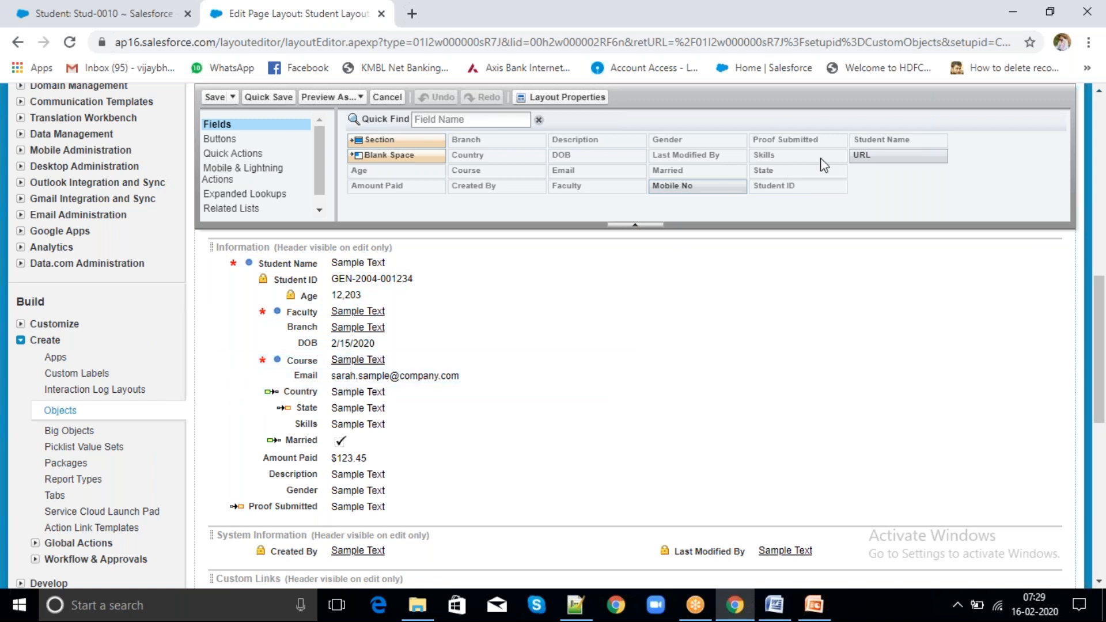
{"action": "left_click", "coordinate": [698, 185]}
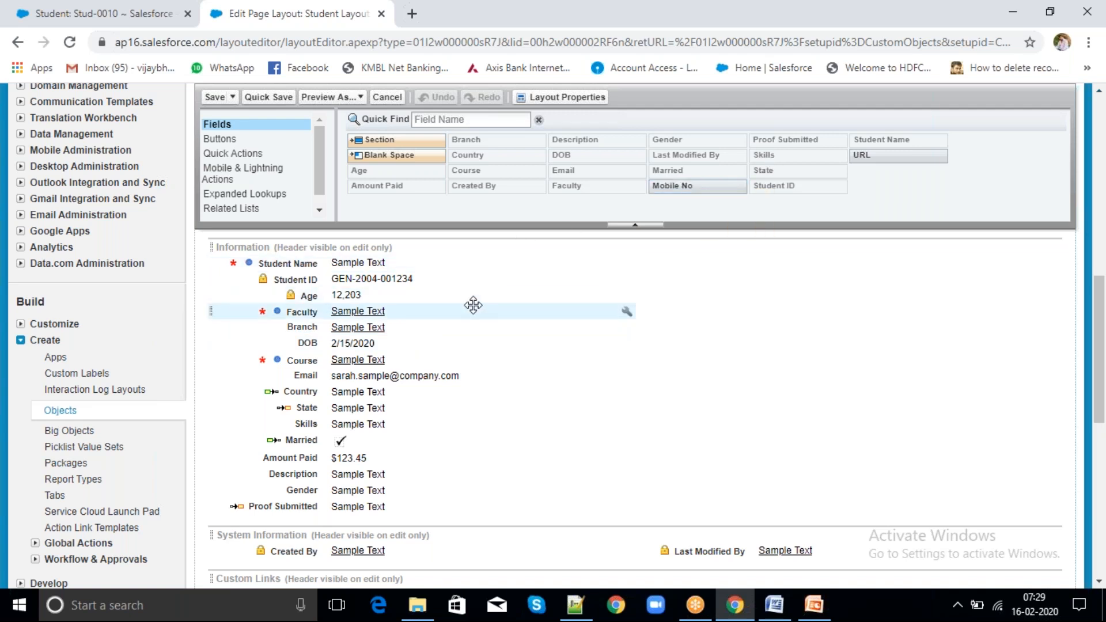
{"action": "left_click_drag", "start_coordinate": [690, 186], "coordinate": [488, 306]}
{"action": "left_click_drag", "start_coordinate": [871, 154], "coordinate": [412, 327]}
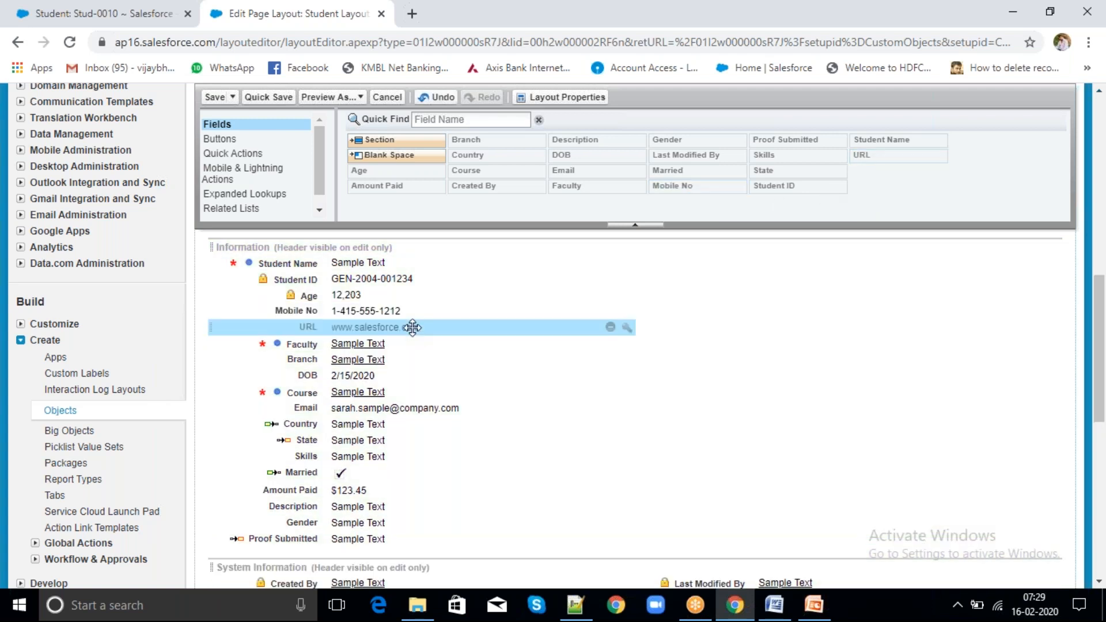
{"action": "left_click", "coordinate": [277, 98]}
{"action": "left_click", "coordinate": [138, 16]}
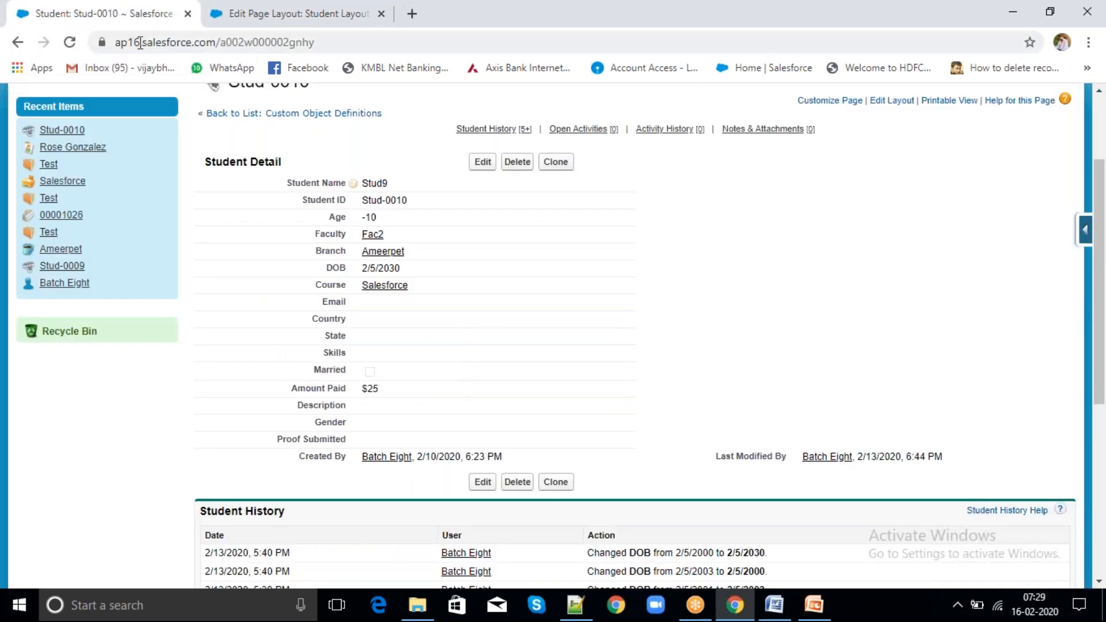
{"action": "left_click", "coordinate": [72, 44]}
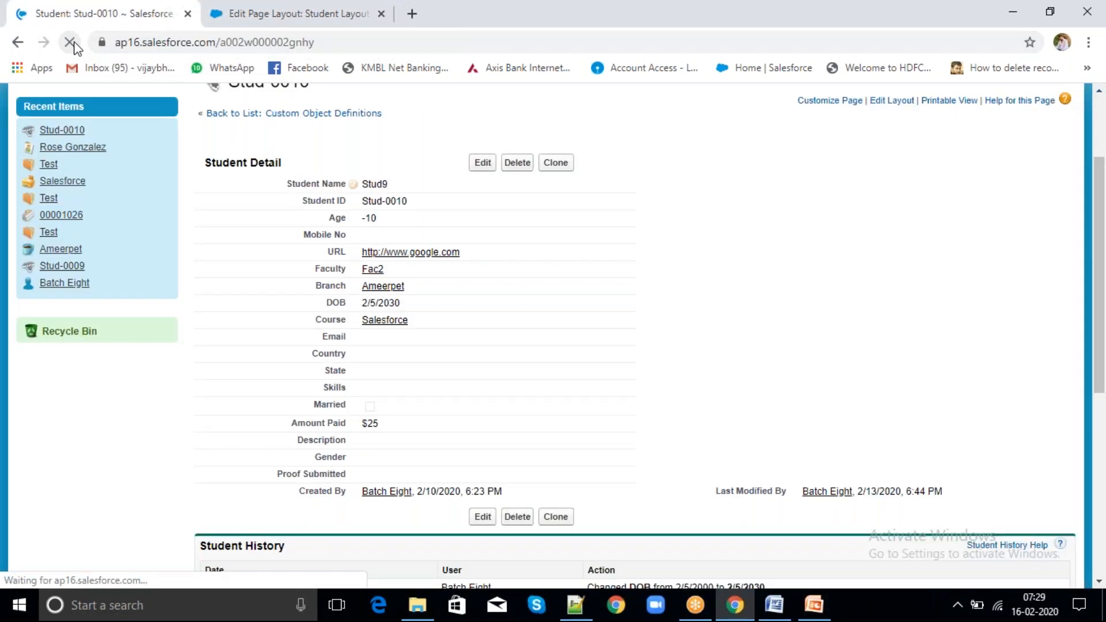
Move URL, Email and Amount Paid into the second column of the Information section, save the layout, and reload Stud-0010.
{"action": "left_click", "coordinate": [281, 25]}
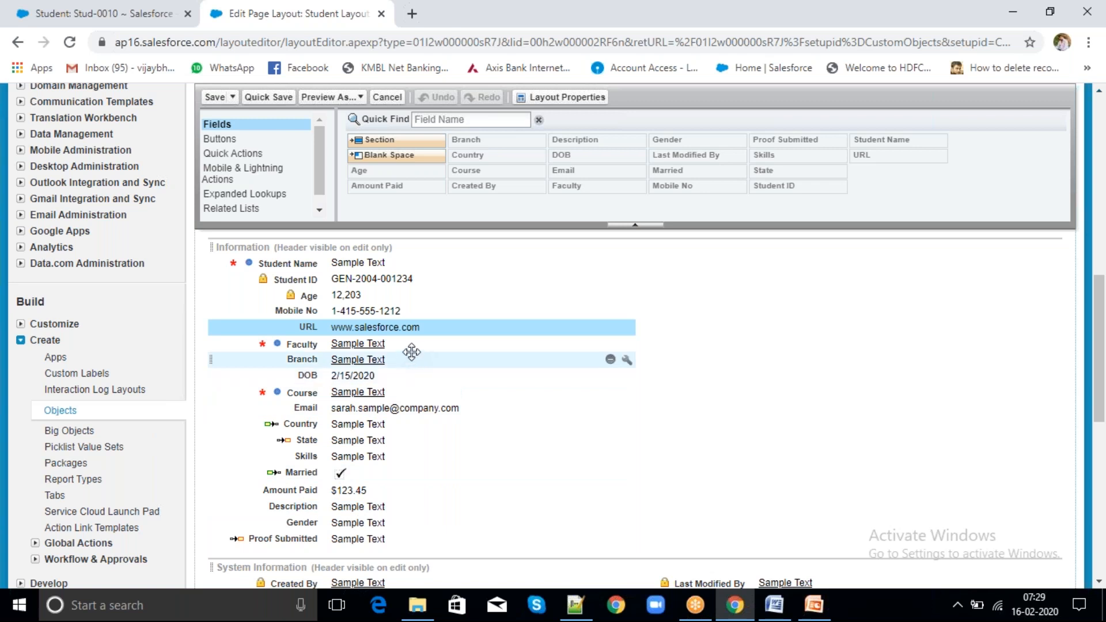
{"action": "left_click_drag", "start_coordinate": [437, 328], "coordinate": [853, 348]}
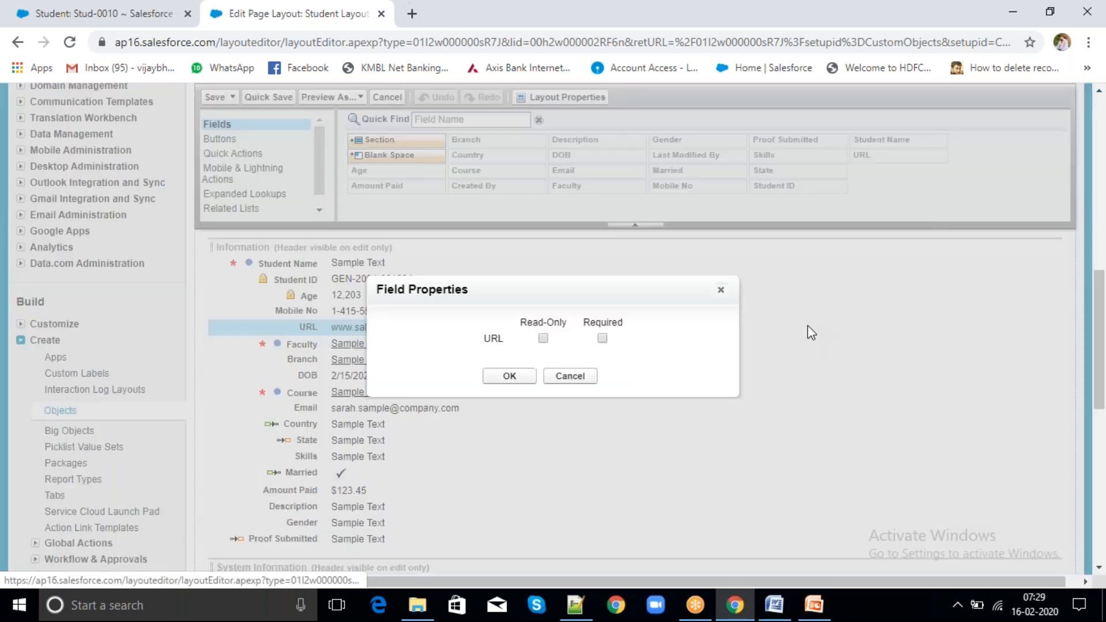
{"action": "left_click", "coordinate": [722, 295]}
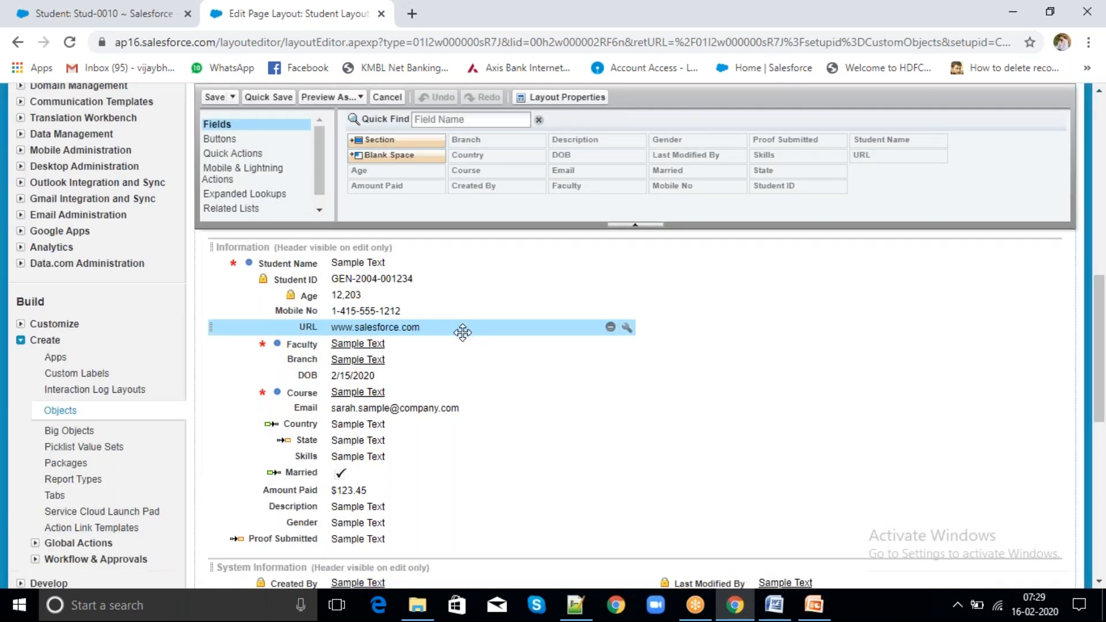
{"action": "left_click_drag", "start_coordinate": [461, 328], "coordinate": [822, 335]}
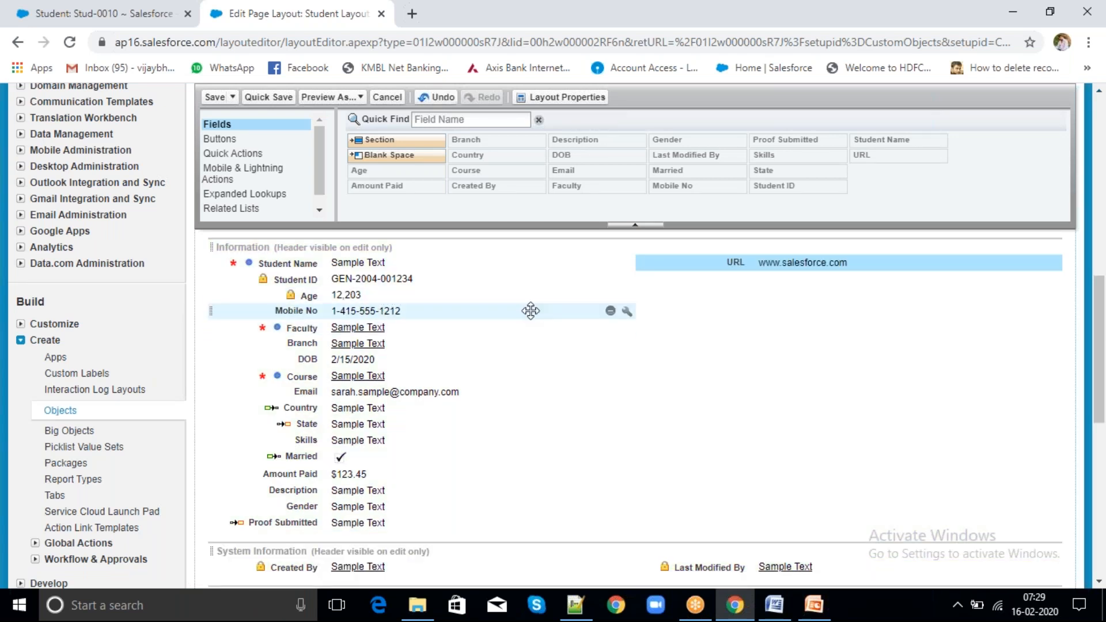
{"action": "left_click", "coordinate": [361, 394]}
{"action": "left_click_drag", "start_coordinate": [361, 395], "coordinate": [756, 278]}
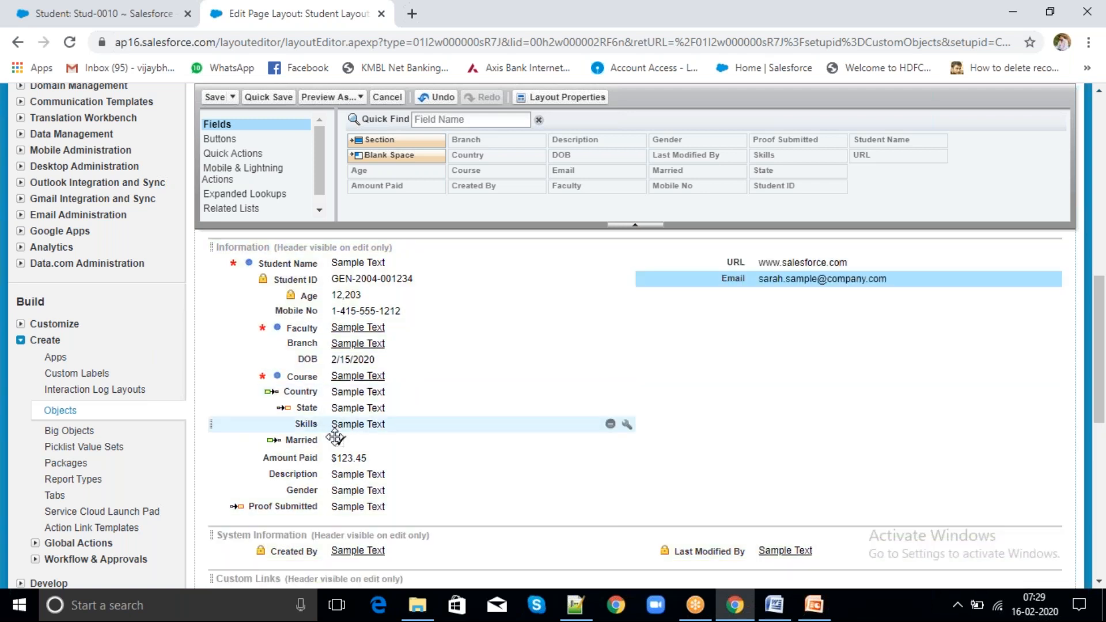
{"action": "left_click_drag", "start_coordinate": [323, 458], "coordinate": [814, 308]}
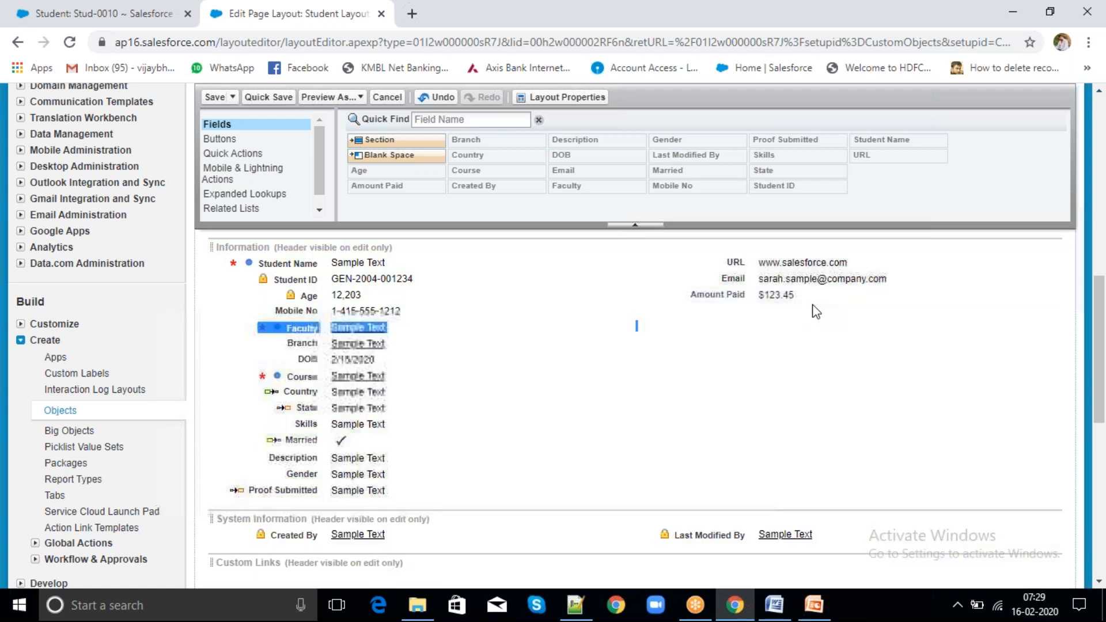
{"action": "left_click", "coordinate": [249, 99]}
{"action": "left_click", "coordinate": [144, 11]}
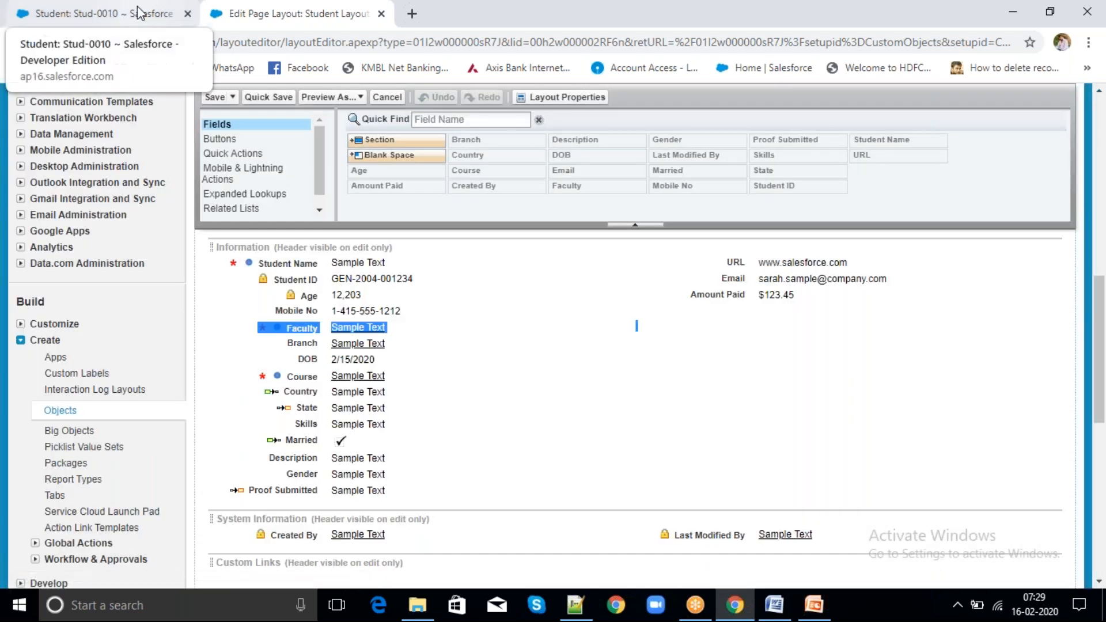
{"action": "left_click", "coordinate": [70, 43]}
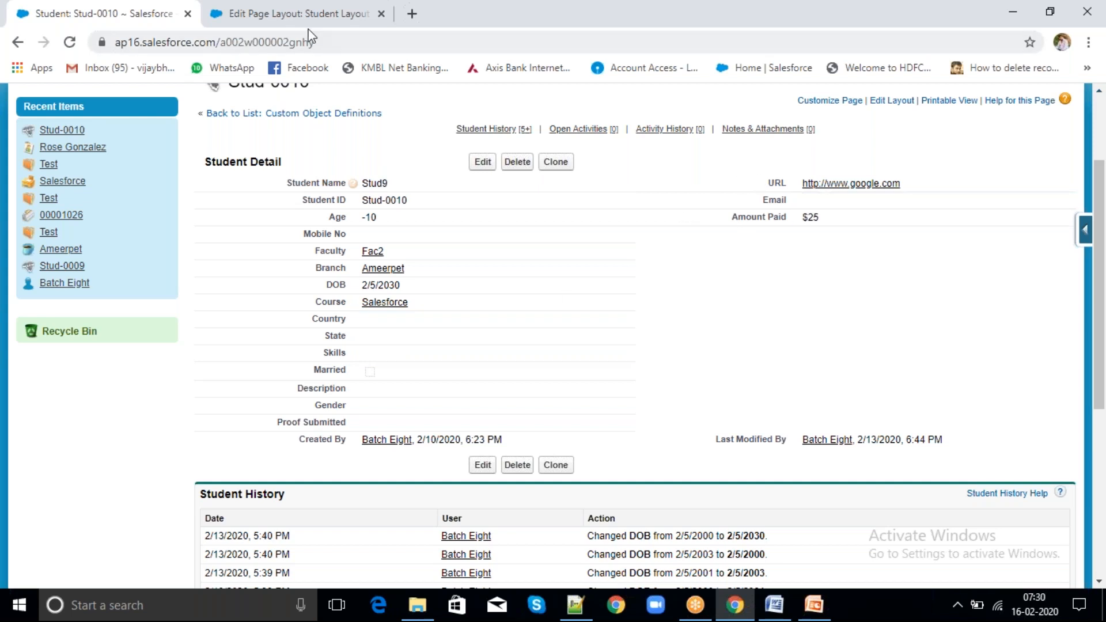
Add a new section below the Information section of the Student Layout and name it Personal Information.
{"action": "left_click", "coordinate": [289, 14]}
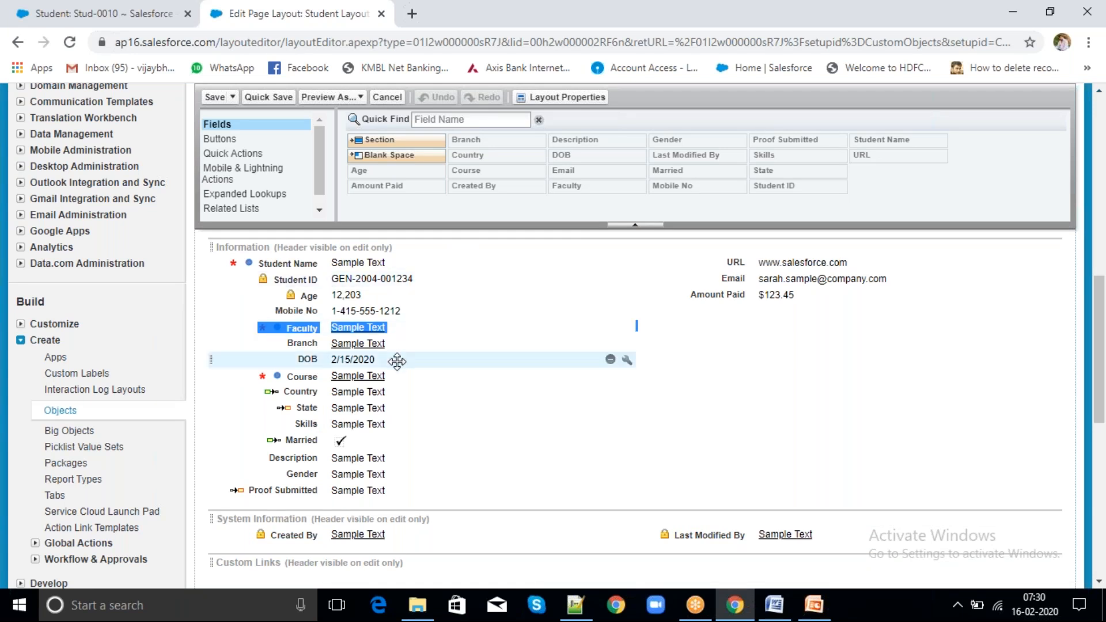
{"action": "left_click", "coordinate": [117, 16]}
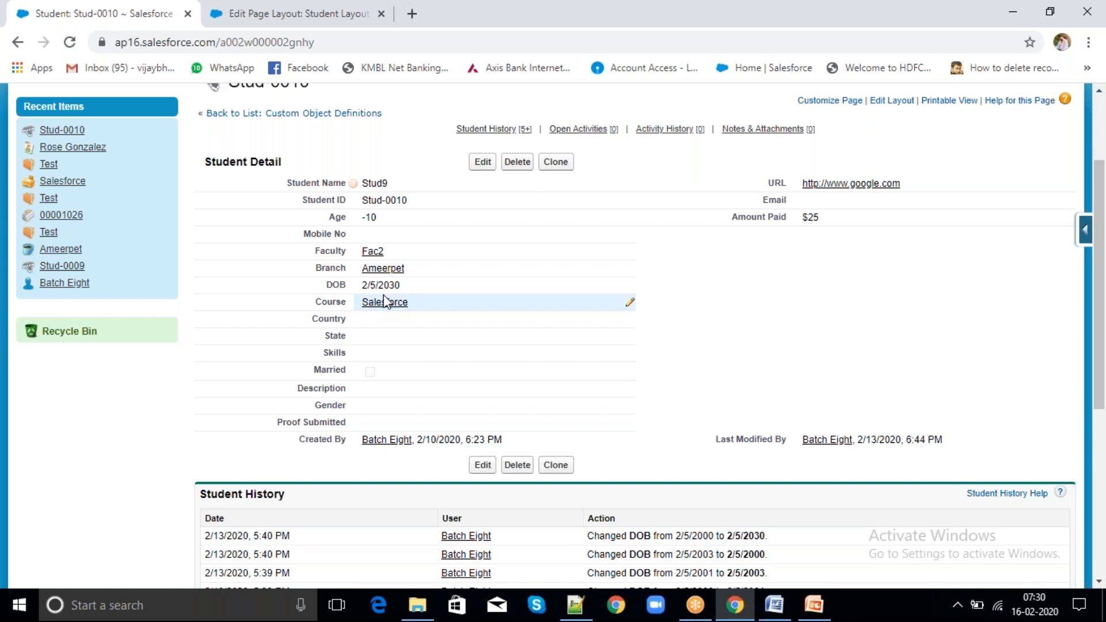
{"action": "left_click", "coordinate": [311, 25]}
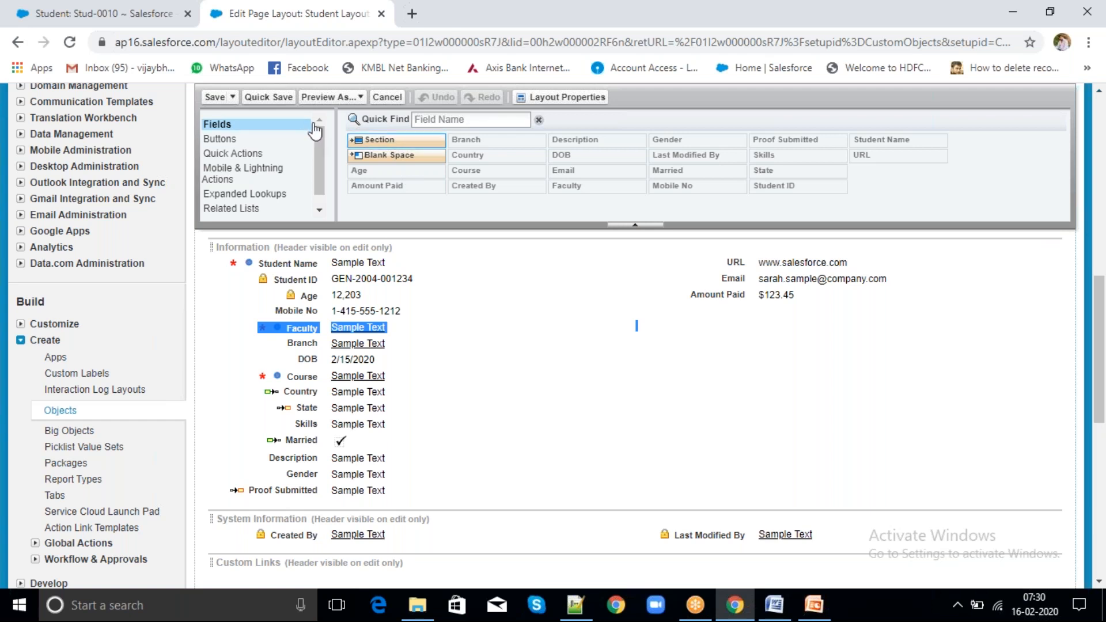
{"action": "left_click_drag", "start_coordinate": [380, 141], "coordinate": [374, 503]}
{"action": "left_click_drag", "start_coordinate": [588, 262], "coordinate": [511, 260]}
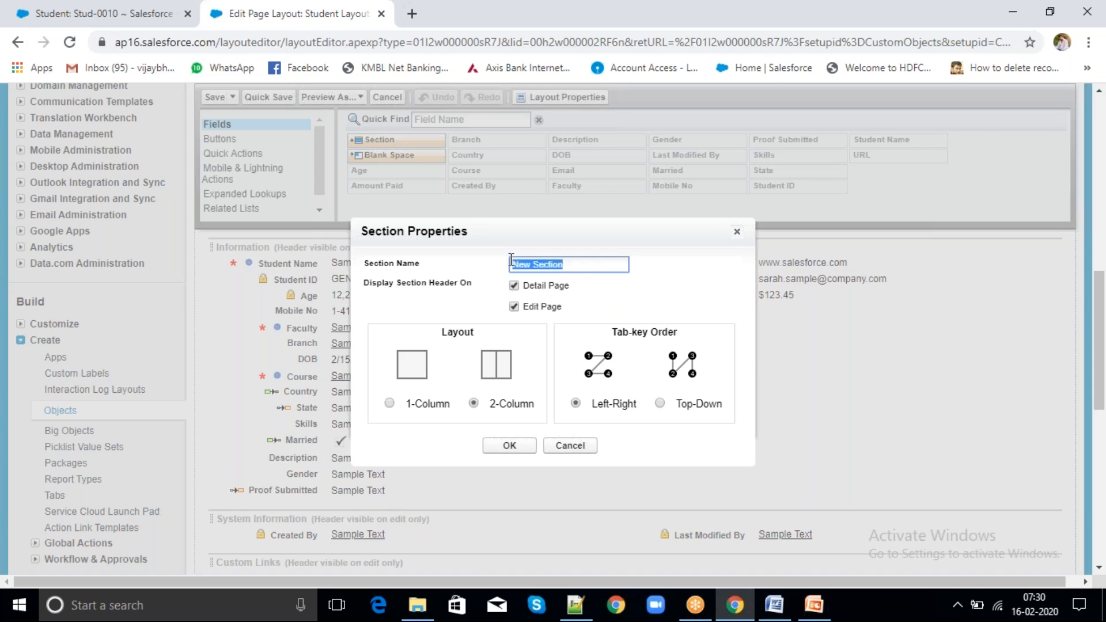
{"action": "type", "text": "Personal"}
Compare the section header display on Stud-0010's detail page and edit form with the new section's Detail Page and Edit Page options.
{"action": "left_click", "coordinate": [88, 17]}
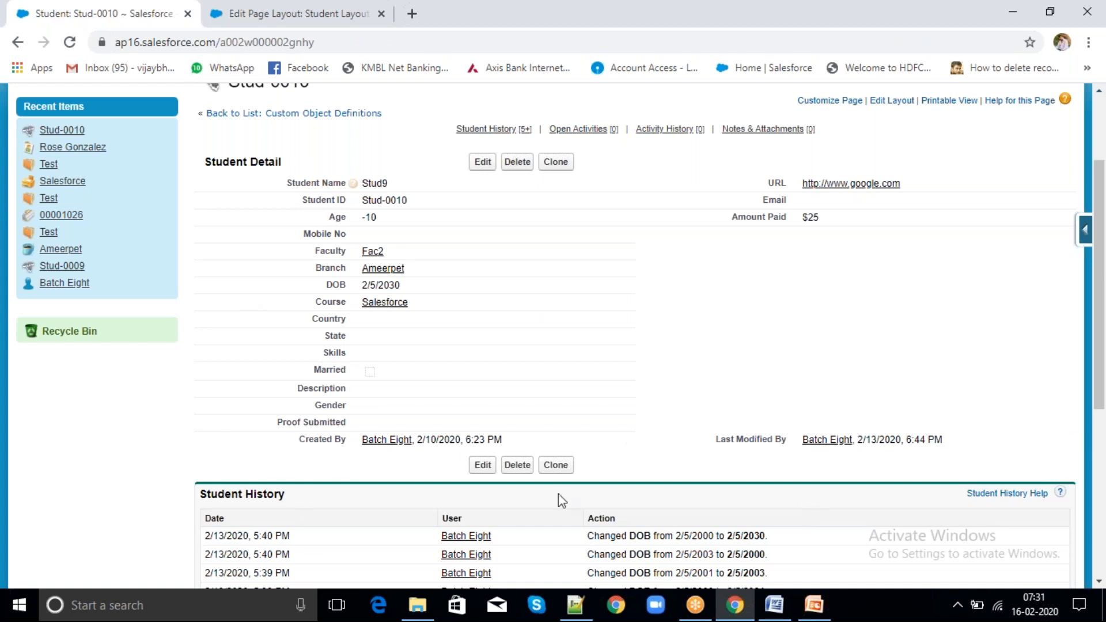
{"action": "left_click", "coordinate": [311, 16]}
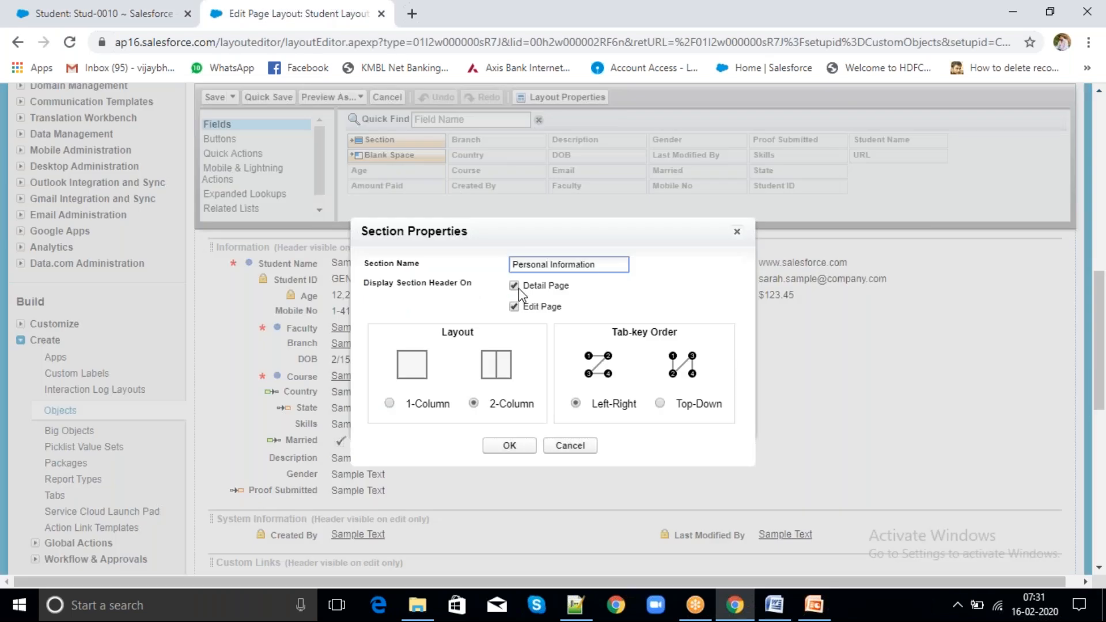
{"action": "left_click", "coordinate": [94, 9]}
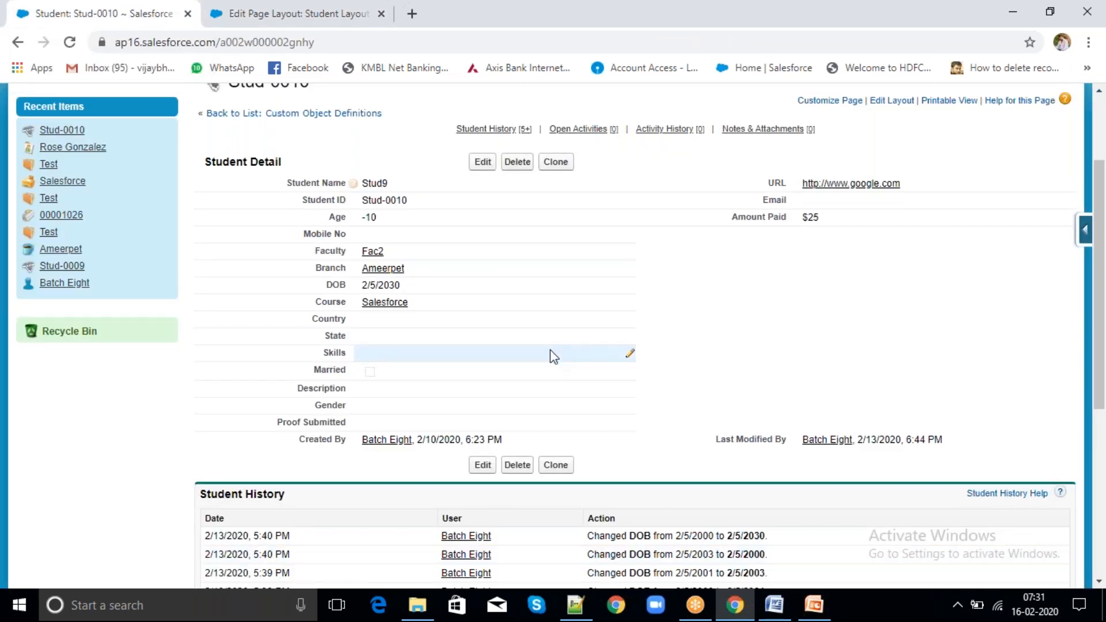
{"action": "left_click", "coordinate": [482, 161]}
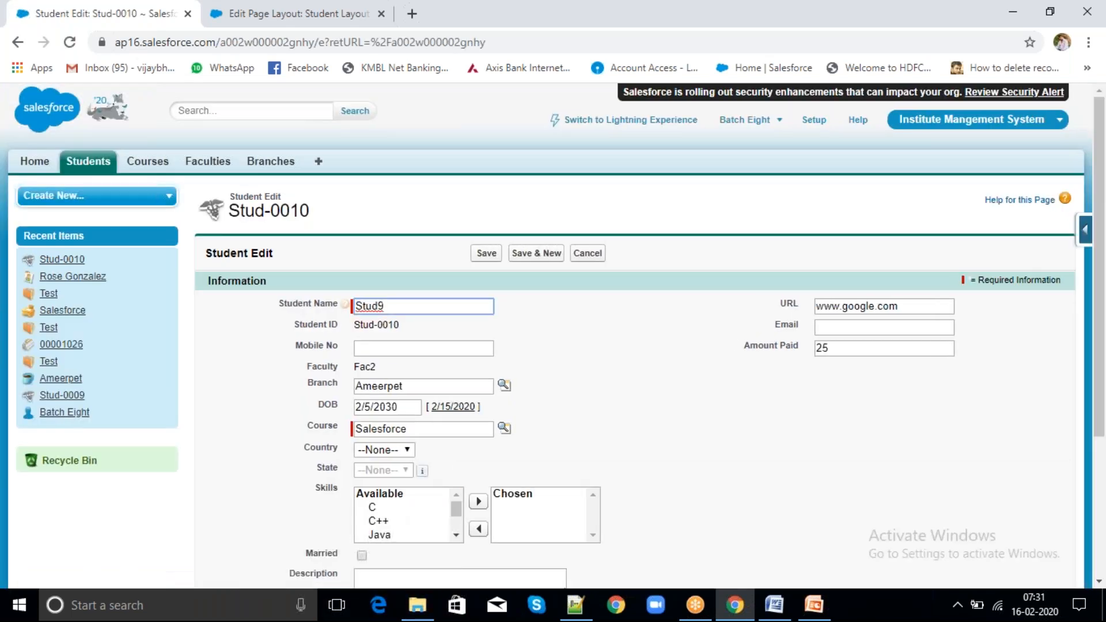
{"action": "left_click", "coordinate": [614, 413]}
{"action": "scroll", "coordinate": [614, 412], "scroll_direction": "down", "scroll_amount": 1}
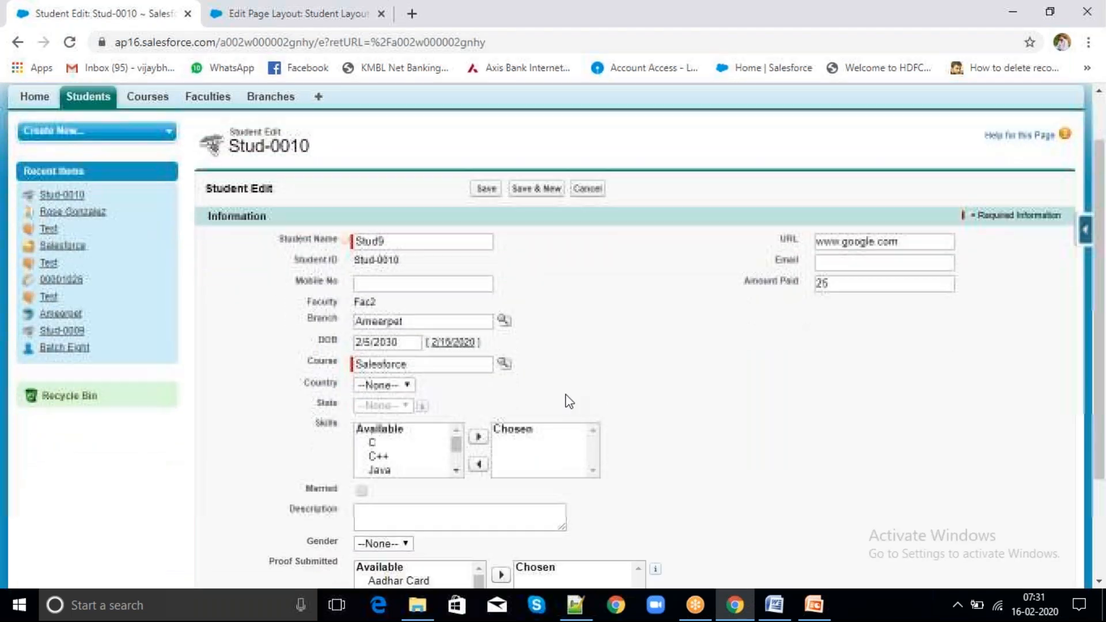
{"action": "left_click", "coordinate": [279, 12]}
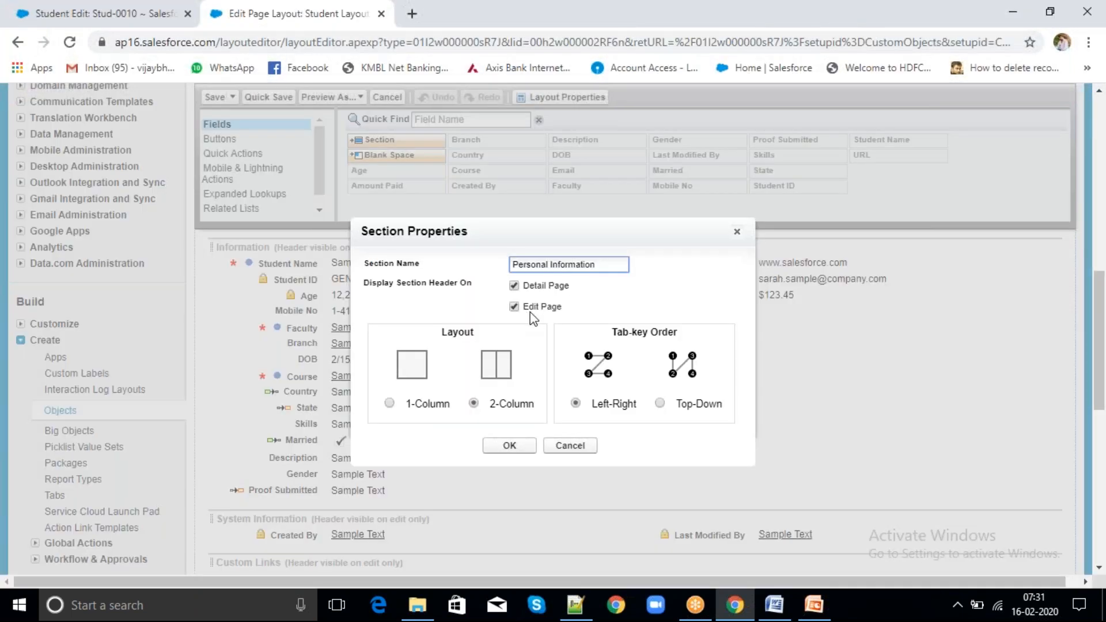
Review the full Stud-0010 edit form, cancel the editing, and return to the new section's properties.
{"action": "left_click", "coordinate": [148, 13]}
{"action": "scroll", "coordinate": [698, 330], "scroll_direction": "down", "scroll_amount": 3}
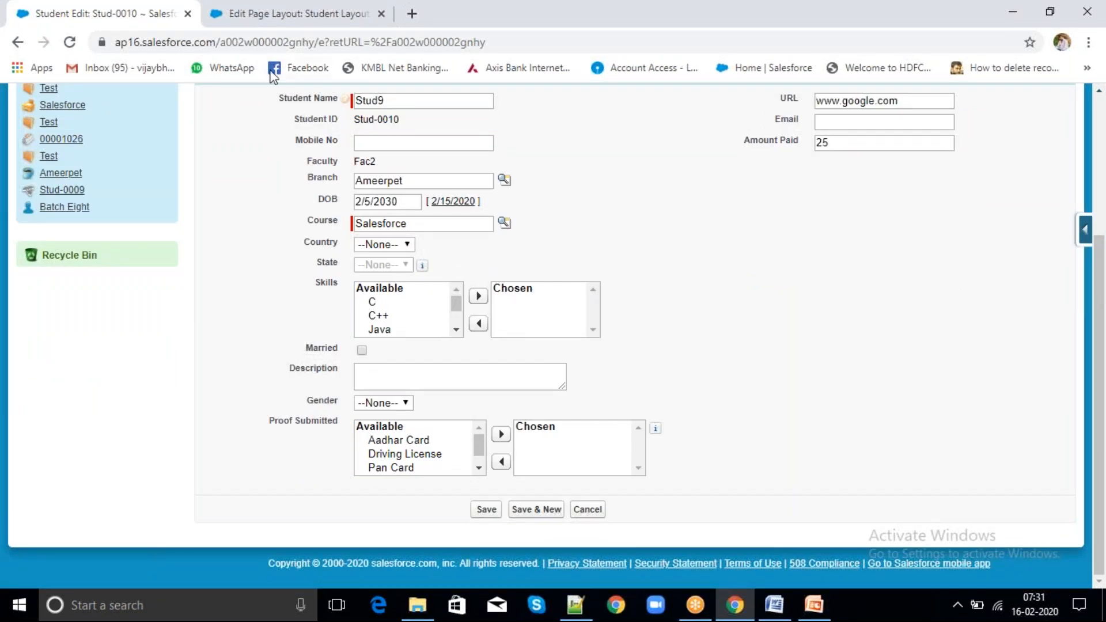
{"action": "scroll", "coordinate": [609, 183], "scroll_direction": "up", "scroll_amount": 3}
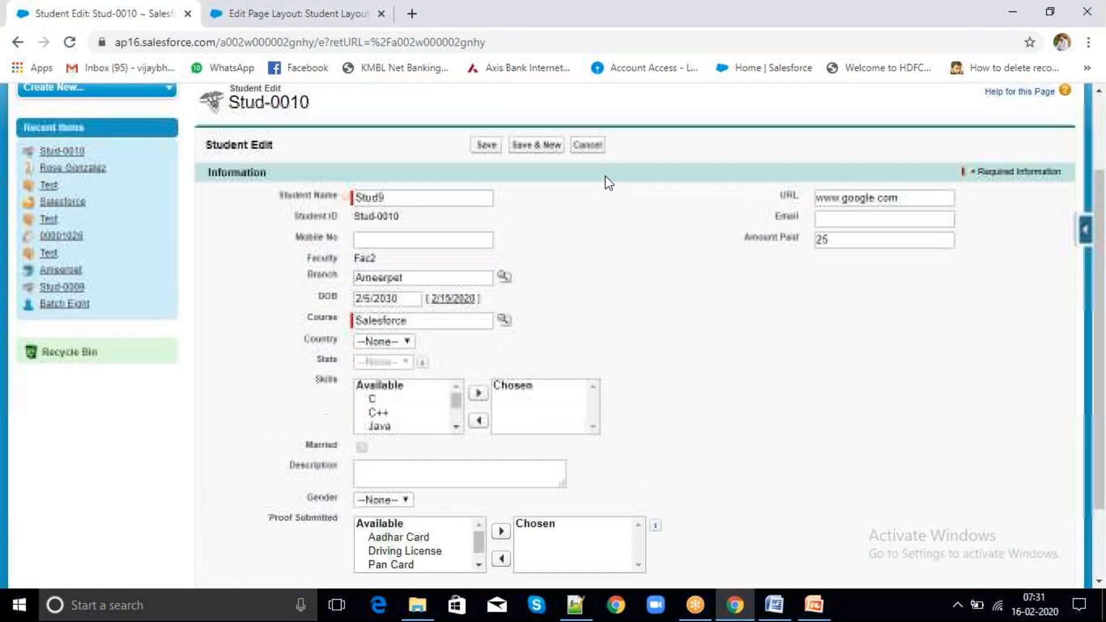
{"action": "left_click", "coordinate": [587, 145]}
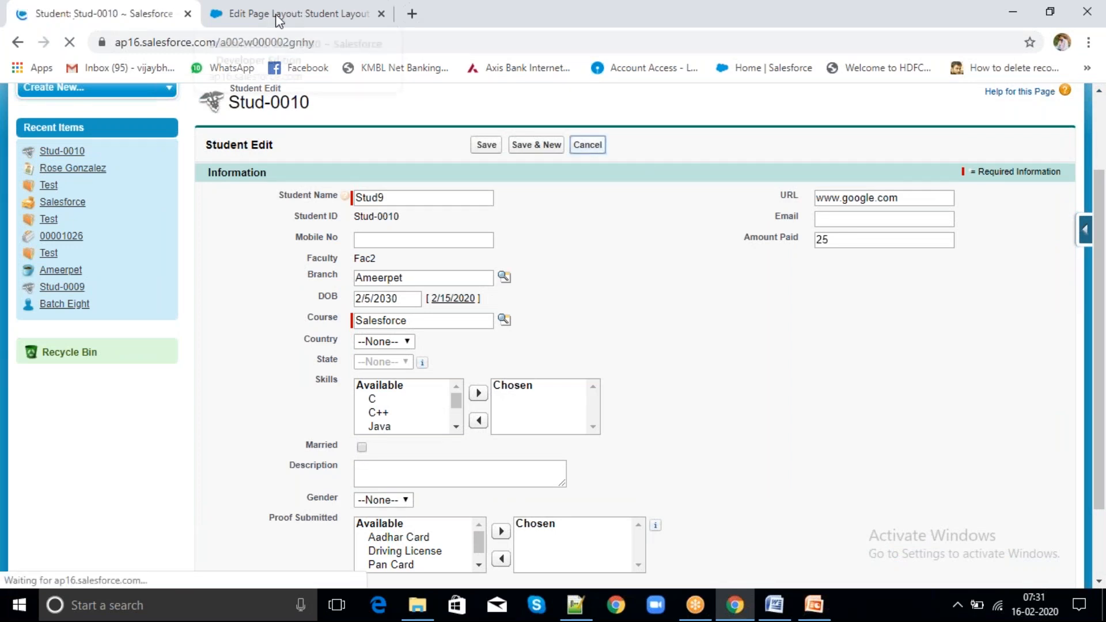
{"action": "left_click", "coordinate": [277, 16]}
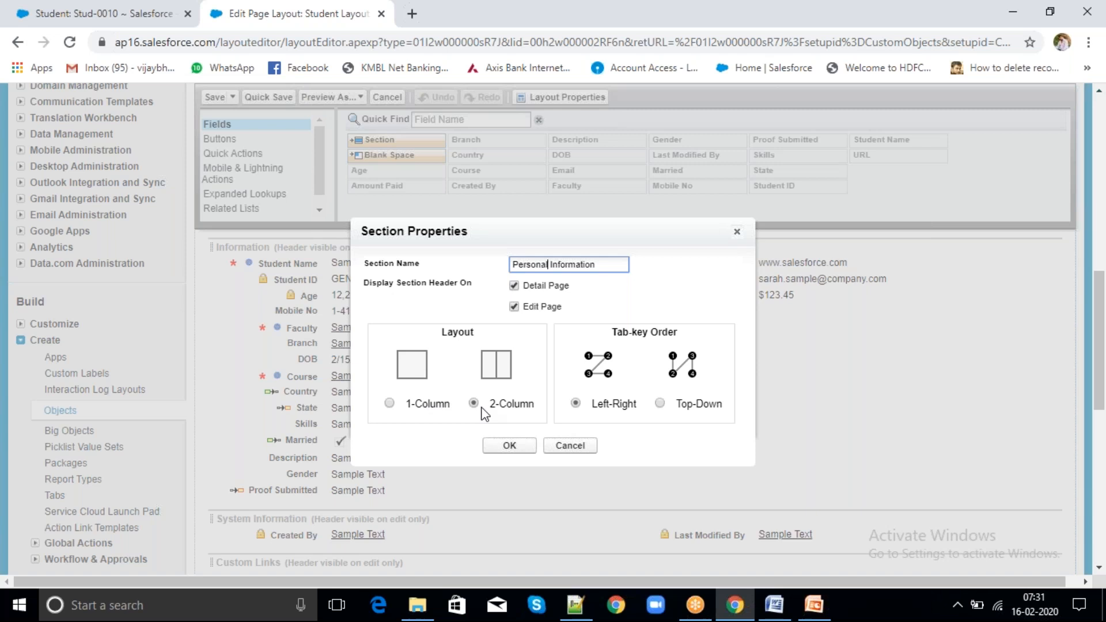
Compare the two-column field arrangement on Stud-0010's detail page with the new section's 2-Column layout option.
{"action": "left_click", "coordinate": [167, 17]}
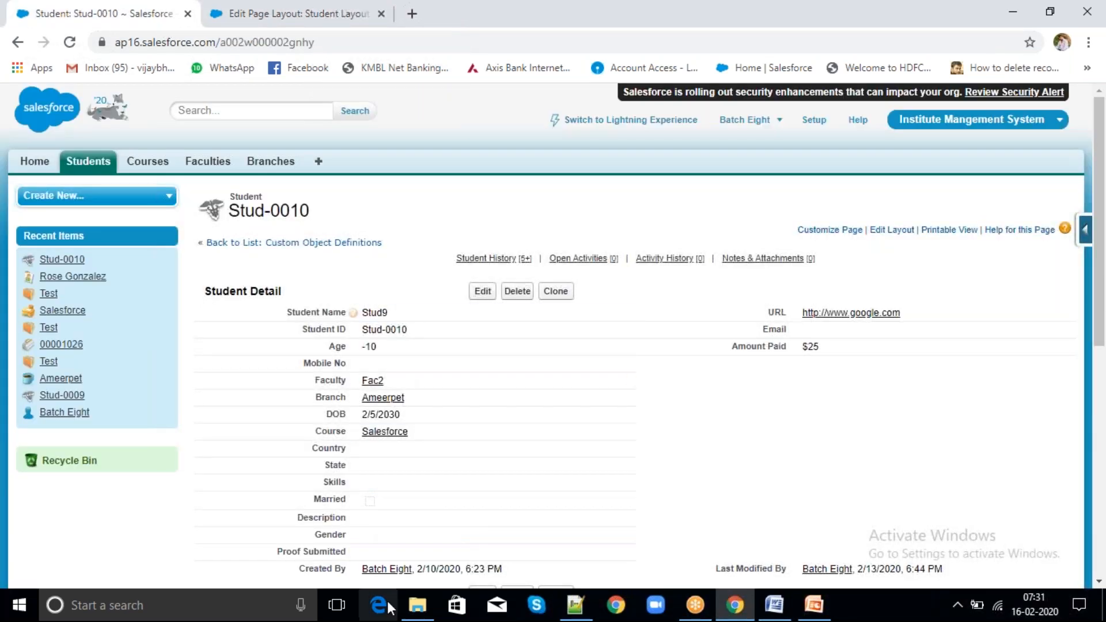
{"action": "mouse_move", "coordinate": [379, 435]}
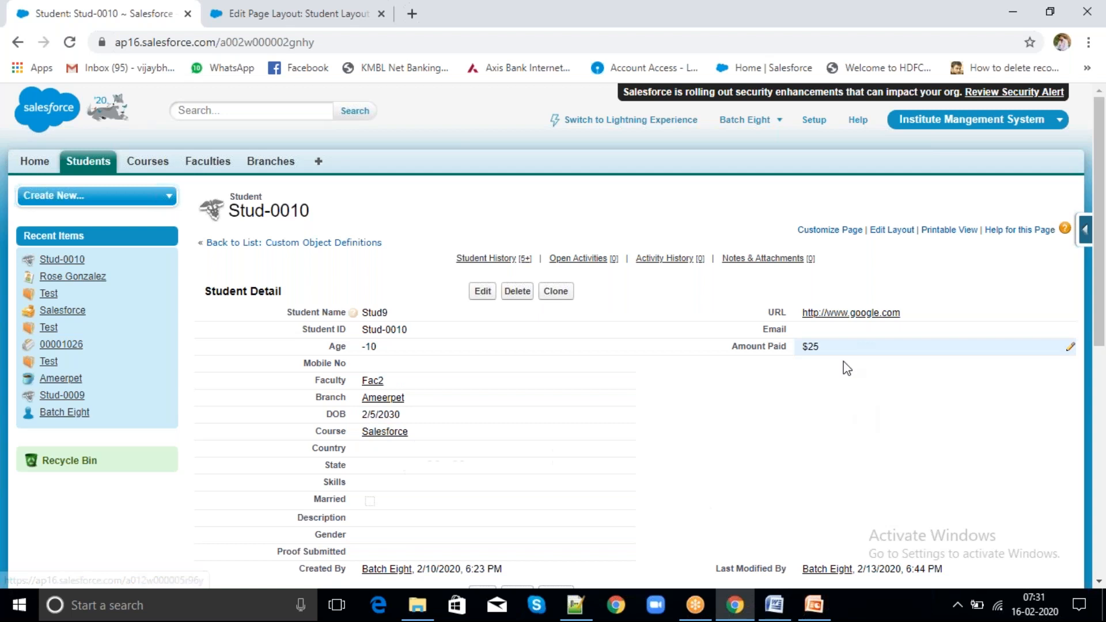
{"action": "left_click", "coordinate": [332, 16]}
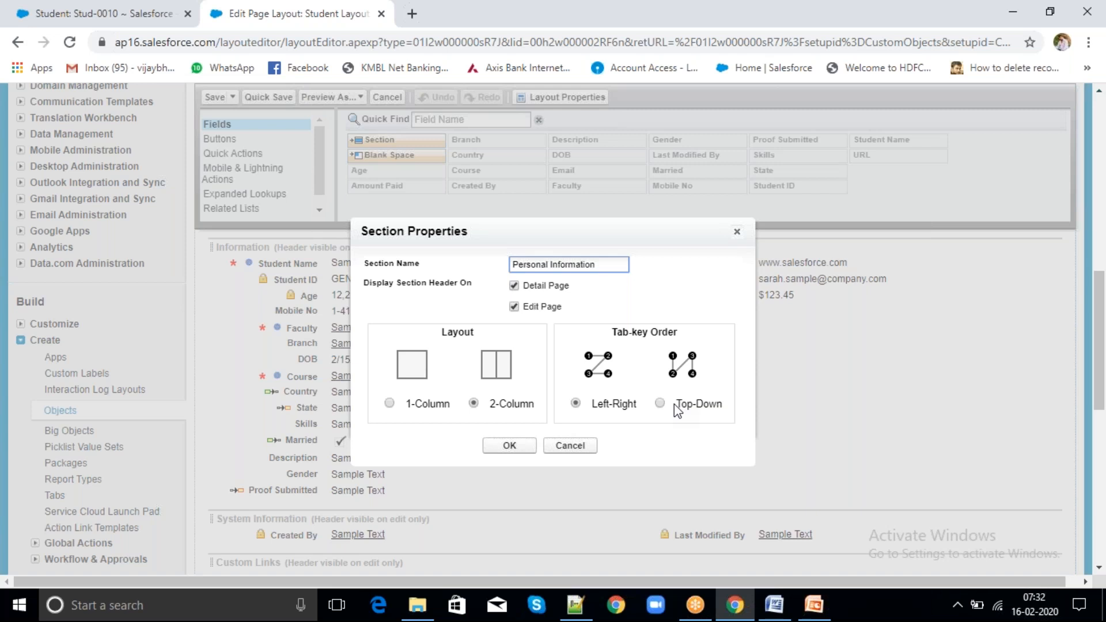
Switch to the Sales app and open a new account form at its Address Information section.
{"action": "left_click", "coordinate": [118, 16]}
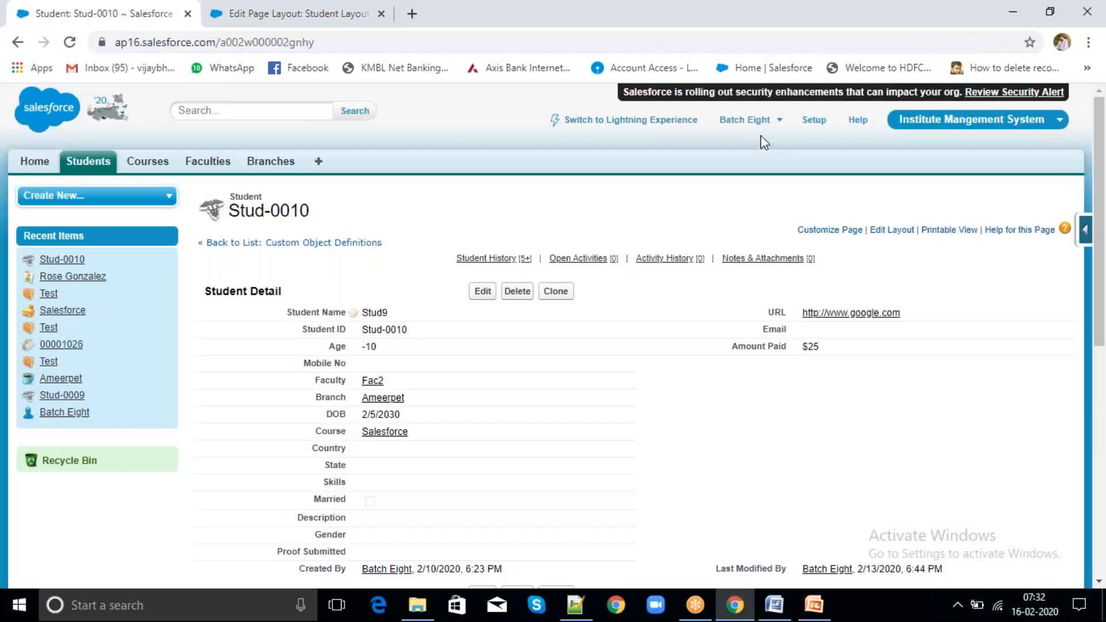
{"action": "left_click", "coordinate": [945, 128]}
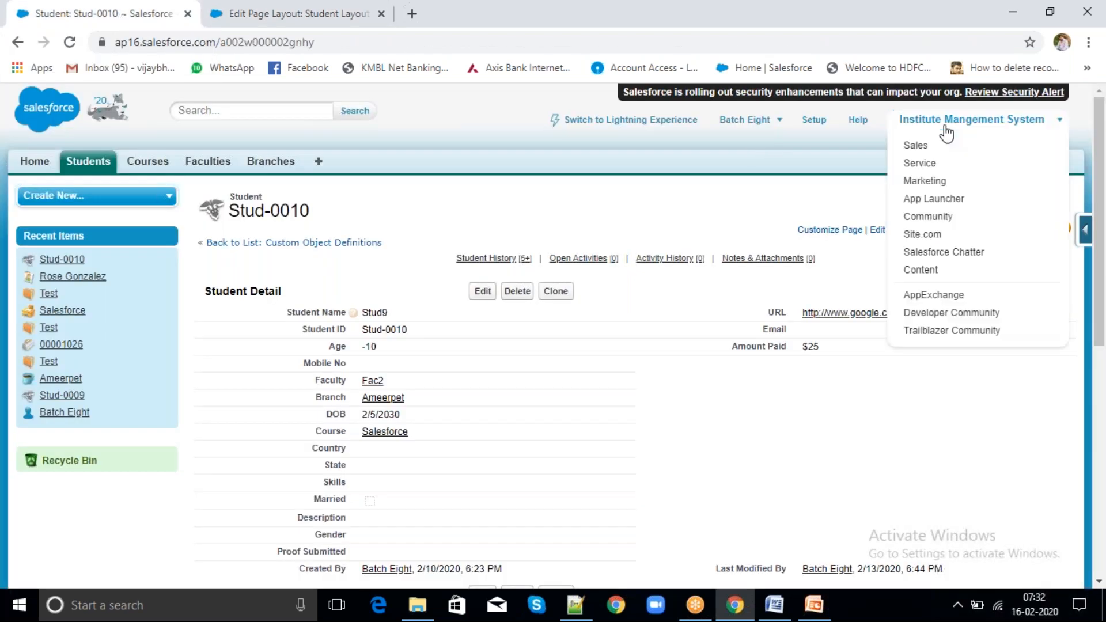
{"action": "left_click", "coordinate": [921, 146]}
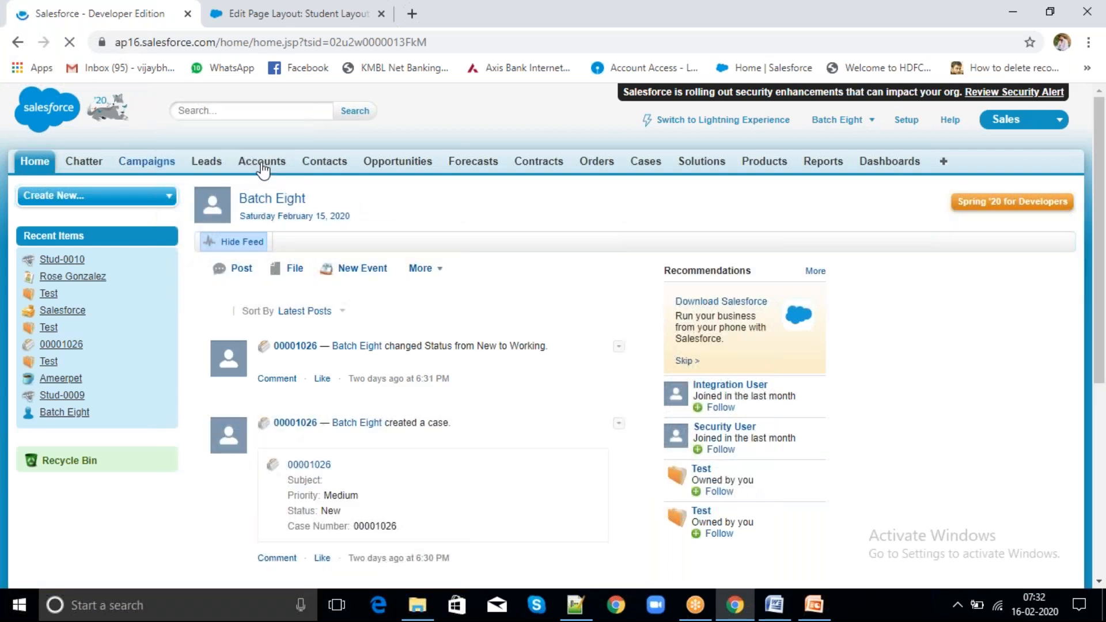
{"action": "left_click", "coordinate": [262, 161]}
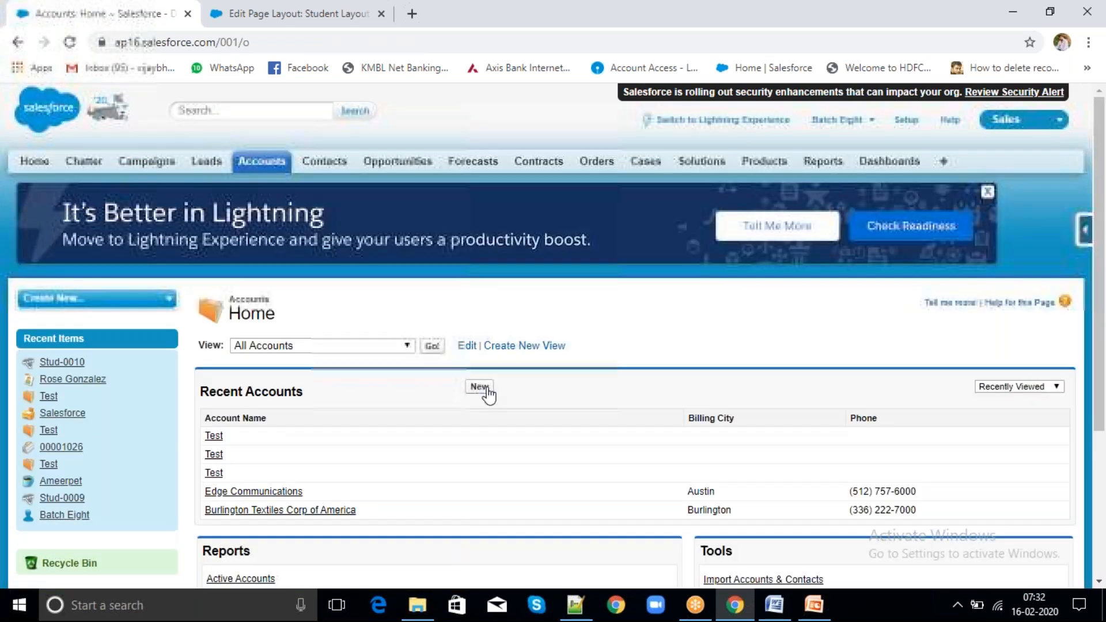
{"action": "left_click", "coordinate": [479, 387]}
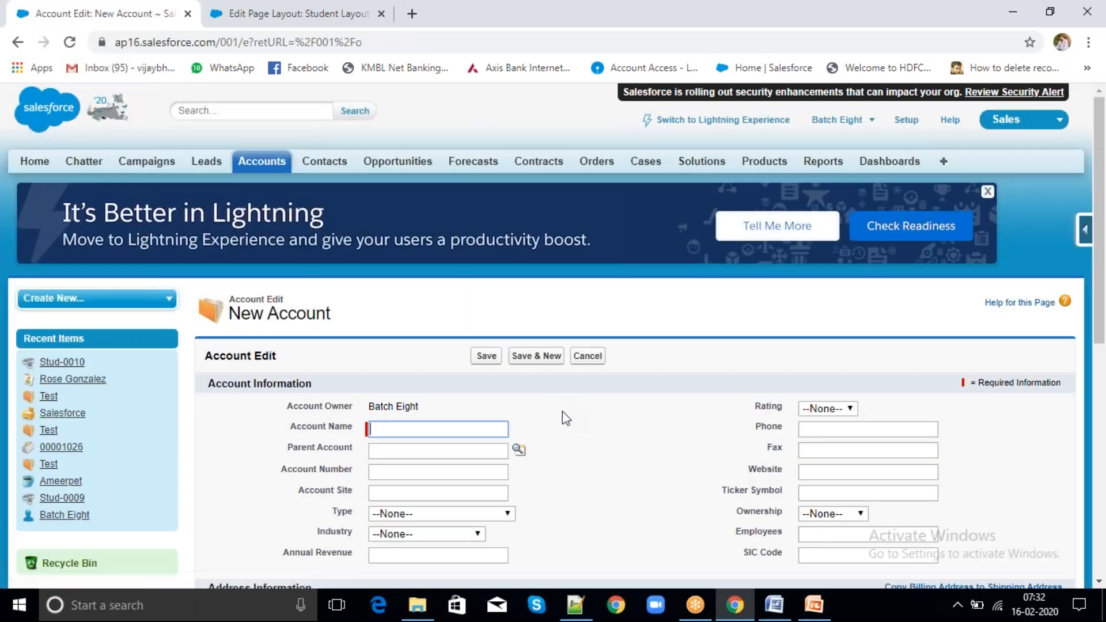
{"action": "scroll", "coordinate": [562, 411], "scroll_direction": "down", "scroll_amount": 2}
{"action": "scroll", "coordinate": [562, 411], "scroll_direction": "down", "scroll_amount": 3}
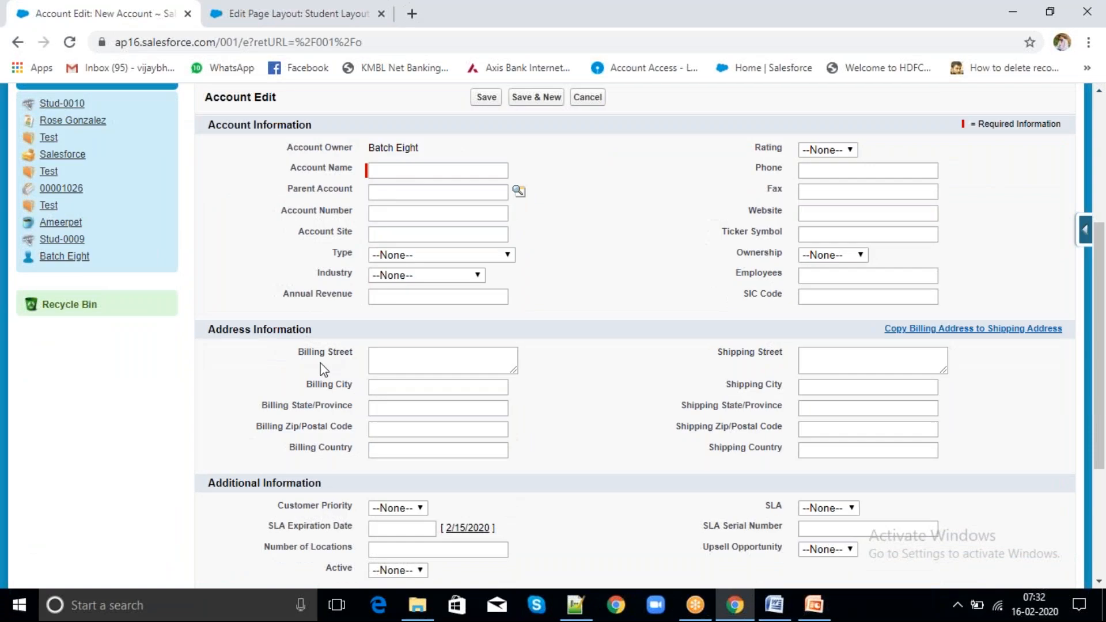
Step through the billing and shipping address fields twice, starting from Billing Street, to examine the form's tab-key order.
{"action": "left_click", "coordinate": [392, 364]}
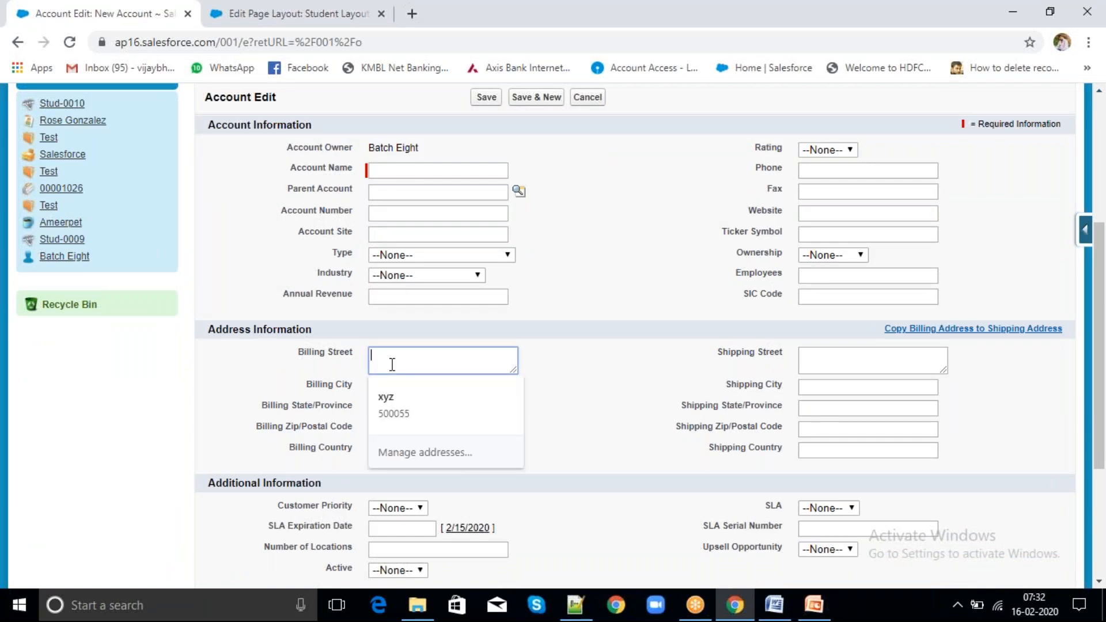
{"action": "key", "text": "Tab"}
{"action": "key", "text": "Tab"}
{"action": "key", "text": "Tab"}
{"action": "key", "text": "Tab"}
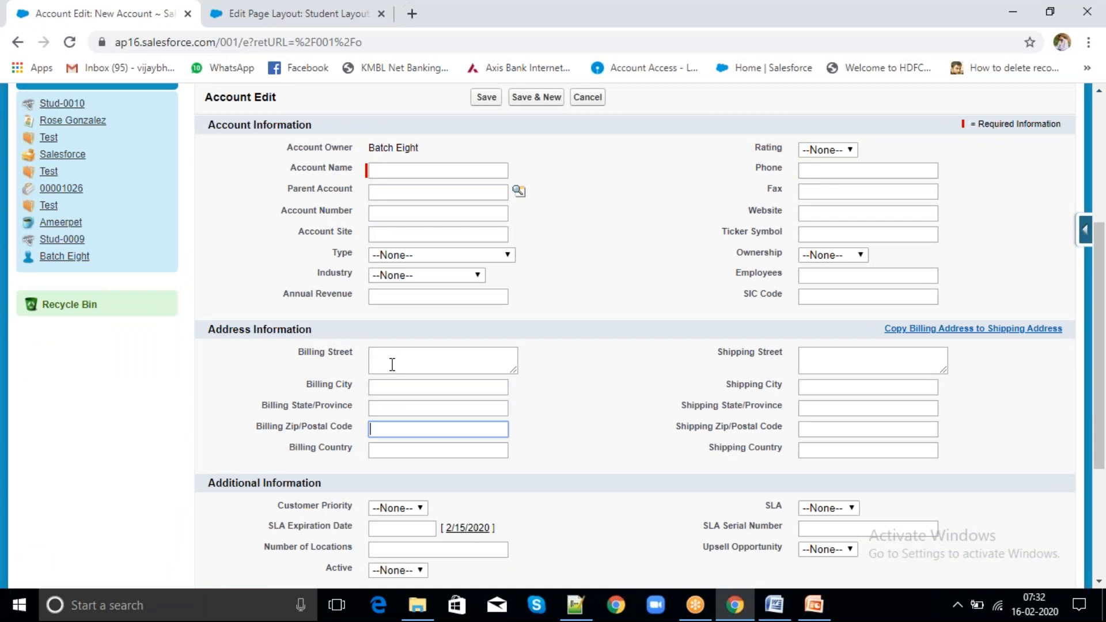
{"action": "key", "text": "Tab"}
{"action": "key", "text": "Tab"}
{"action": "key", "text": "Tab"}
{"action": "key", "text": "Tab"}
{"action": "key", "text": "Tab"}
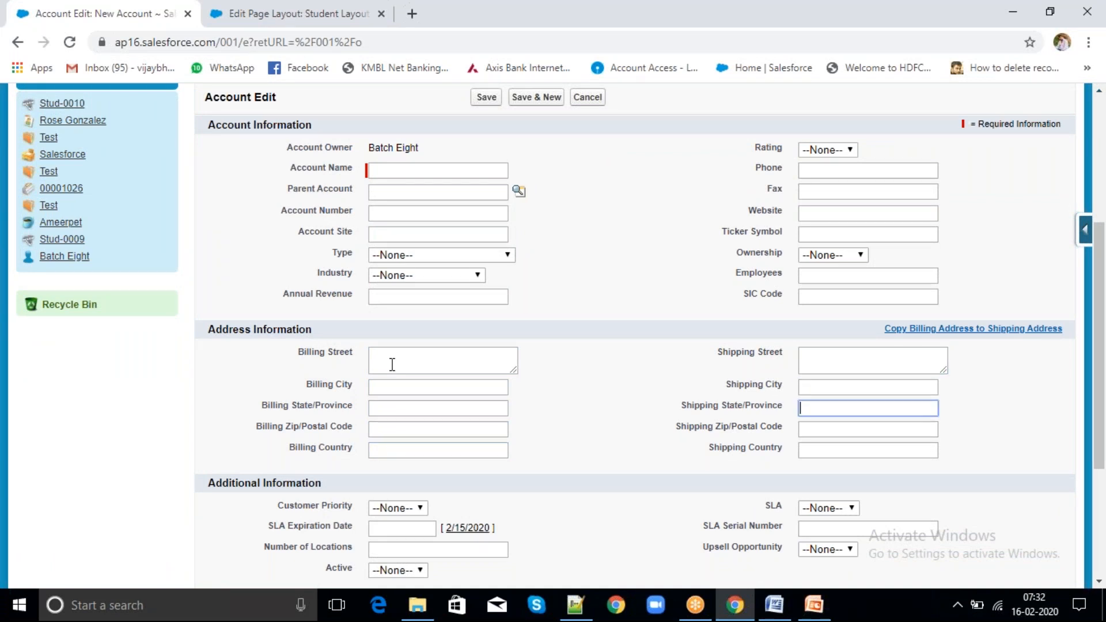
{"action": "left_click", "coordinate": [384, 363]}
{"action": "key", "text": "Tab"}
{"action": "key", "text": "Tab"}
{"action": "key", "text": "Tab"}
{"action": "key", "text": "Tab"}
{"action": "key", "text": "Tab"}
{"action": "key", "text": "Tab"}
{"action": "key", "text": "Tab"}
{"action": "key", "text": "Tab"}
{"action": "key", "text": "Tab"}
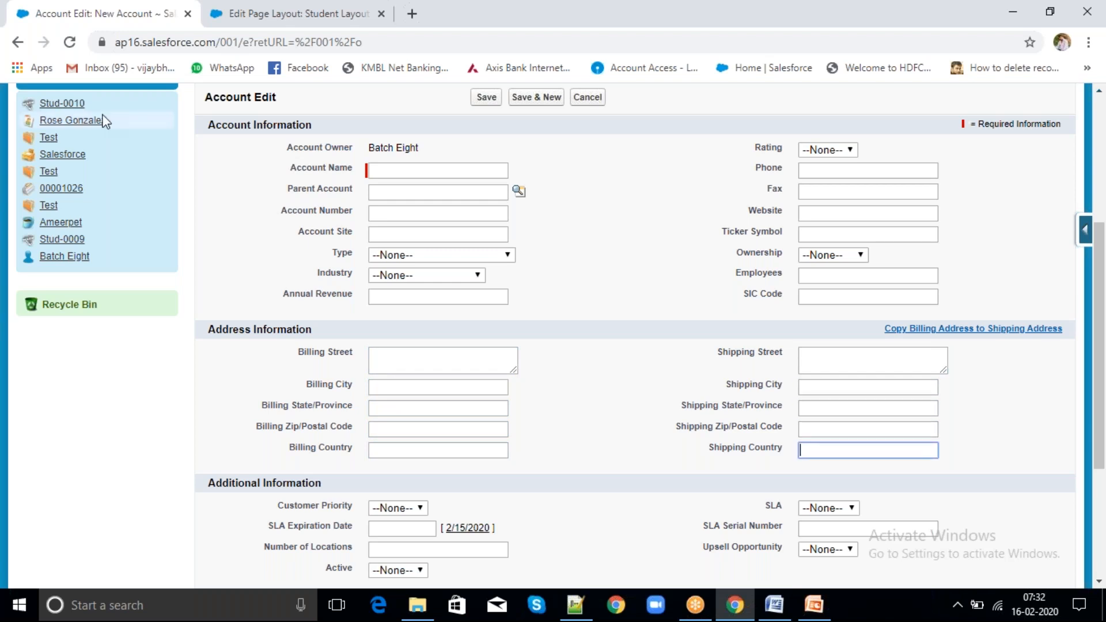
Compare the Top-Down tab-key order with the account form, set Personal Information to Left-Right order, and confirm the section properties.
{"action": "left_click", "coordinate": [292, 14]}
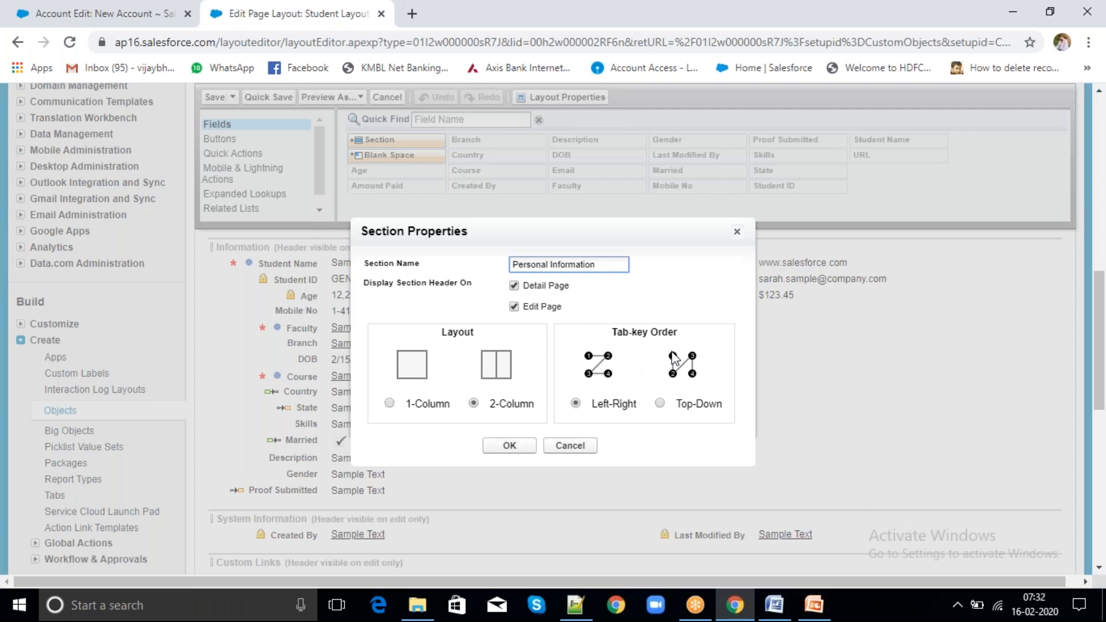
{"action": "left_click", "coordinate": [660, 404]}
{"action": "key", "text": "ctrl+Tab"}
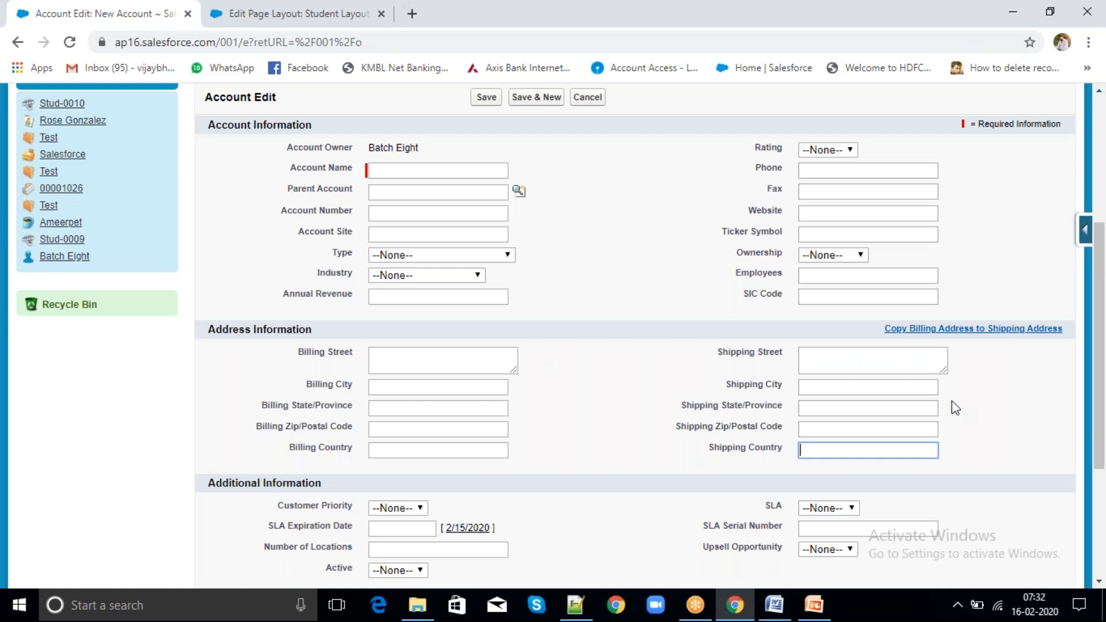
{"action": "left_click", "coordinate": [245, 12]}
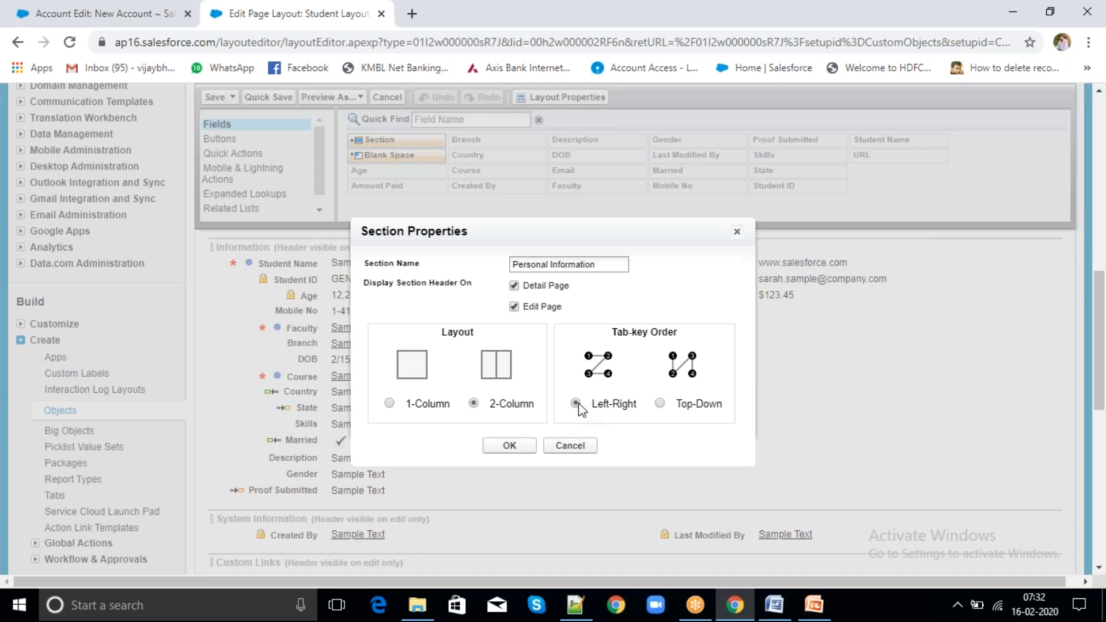
{"action": "left_click", "coordinate": [576, 403]}
{"action": "left_click", "coordinate": [508, 447]}
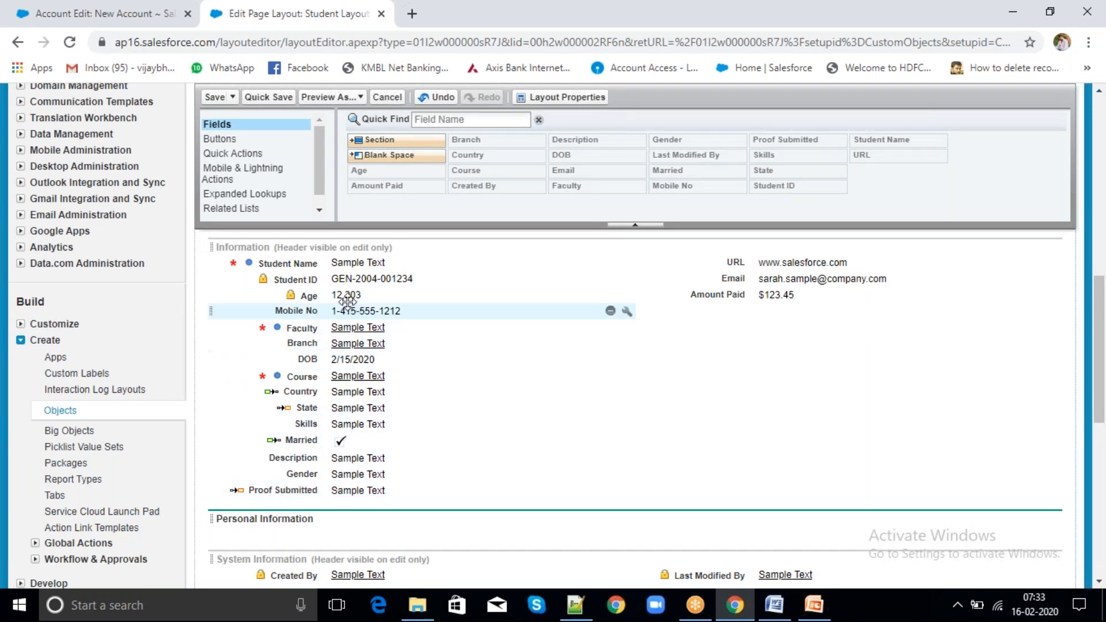
Move DOB into the first column and Age into the second column of the Personal Information section.
{"action": "left_click_drag", "start_coordinate": [327, 357], "coordinate": [325, 513]}
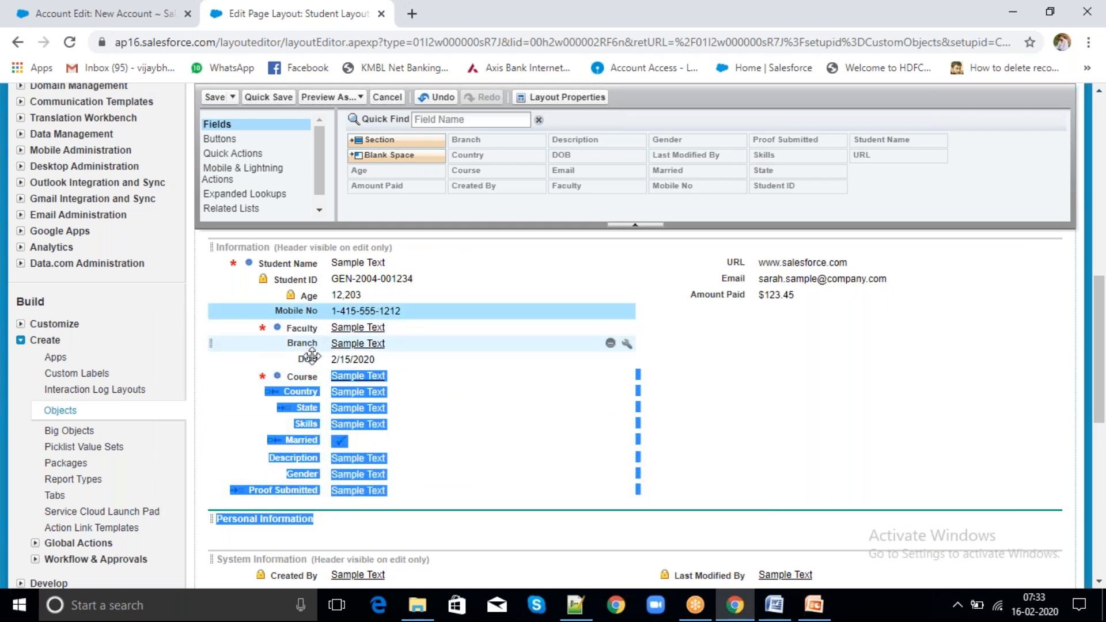
{"action": "left_click_drag", "start_coordinate": [313, 367], "coordinate": [314, 517]}
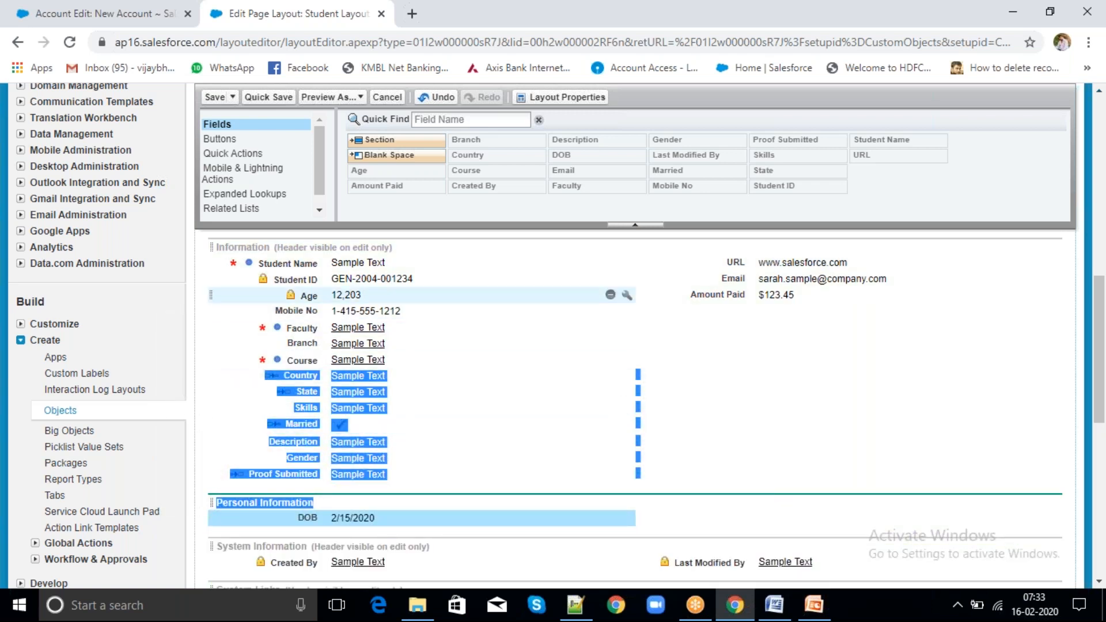
{"action": "left_click_drag", "start_coordinate": [357, 295], "coordinate": [749, 516]}
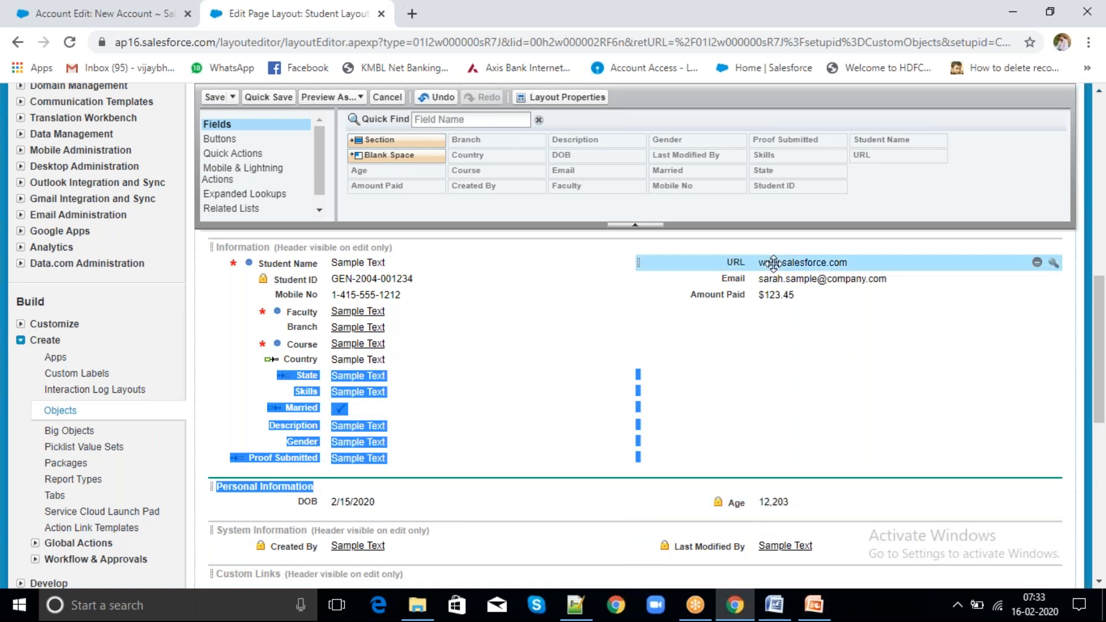
Move URL and Email above DOB in Personal Information's first column, and place Mobile No above Age in the second.
{"action": "left_click_drag", "start_coordinate": [773, 264], "coordinate": [506, 502]}
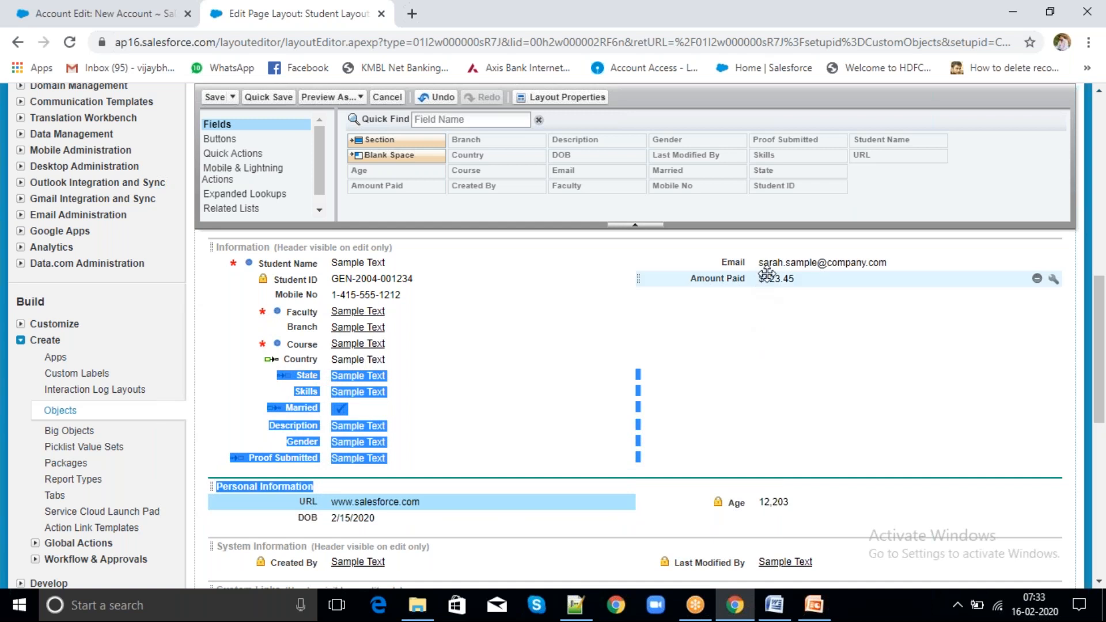
{"action": "left_click_drag", "start_coordinate": [766, 264], "coordinate": [504, 525]}
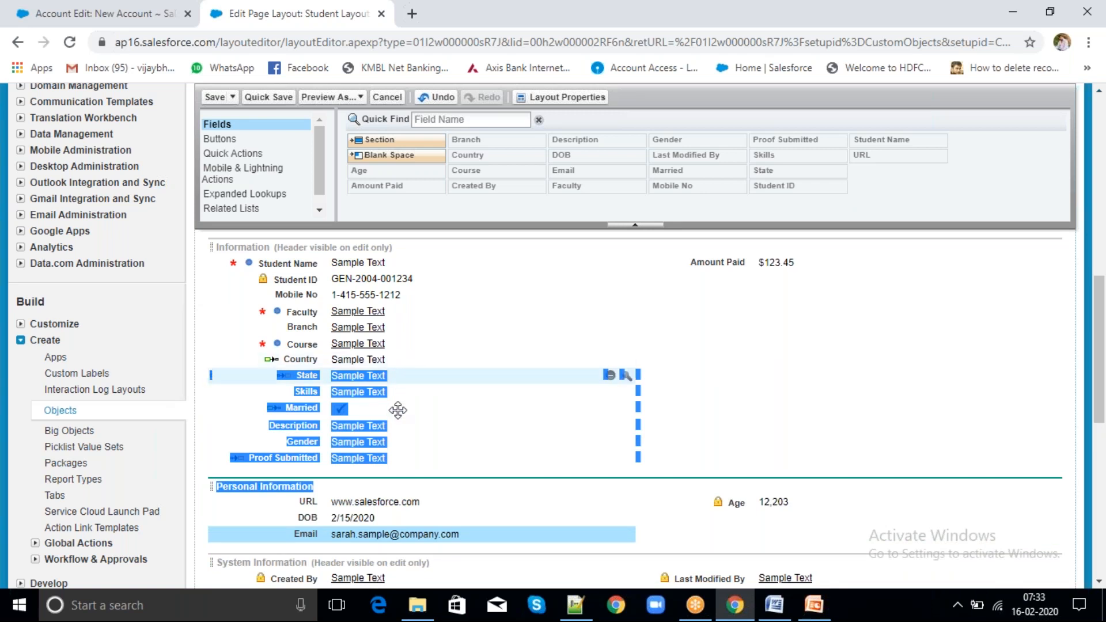
{"action": "left_click_drag", "start_coordinate": [357, 517], "coordinate": [363, 553]}
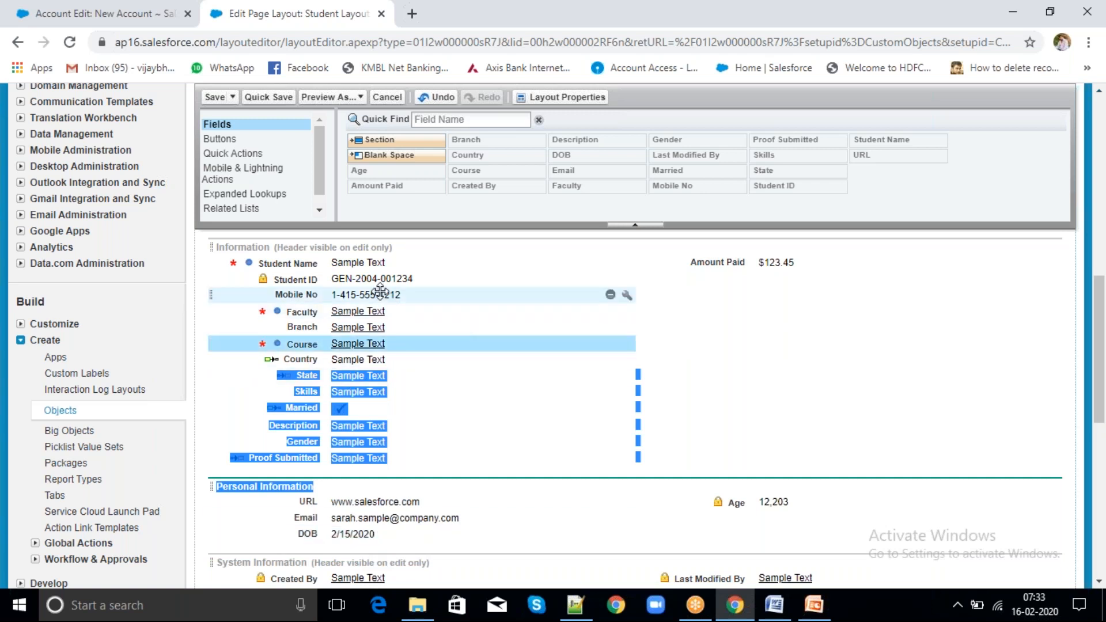
{"action": "left_click_drag", "start_coordinate": [380, 293], "coordinate": [721, 482]}
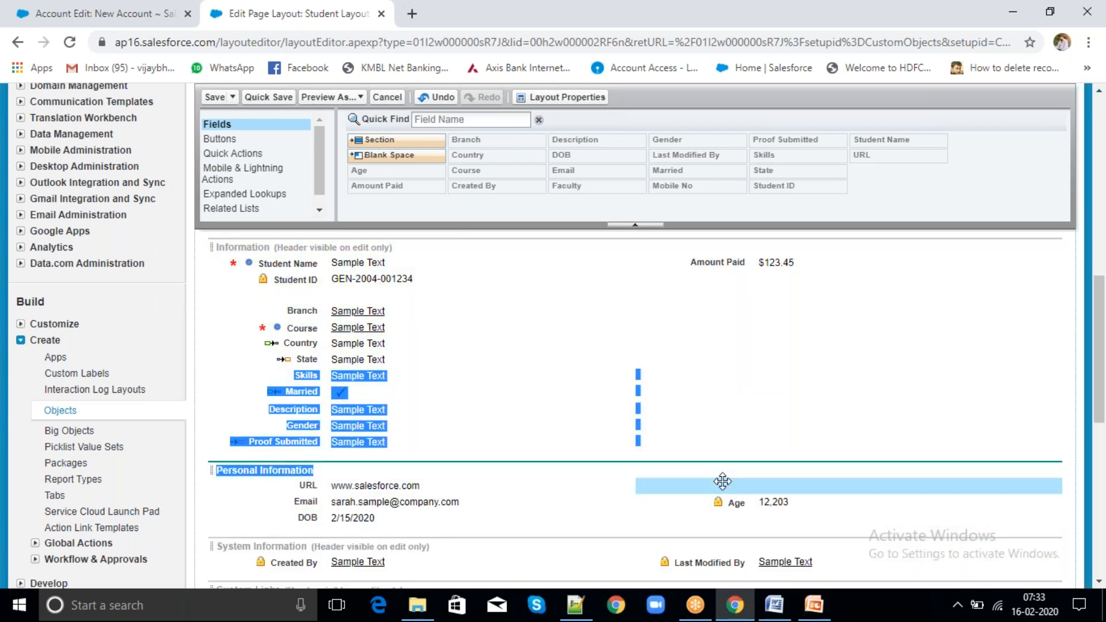
Save the Student Layout and return to the Student object definition.
{"action": "left_click", "coordinate": [267, 98]}
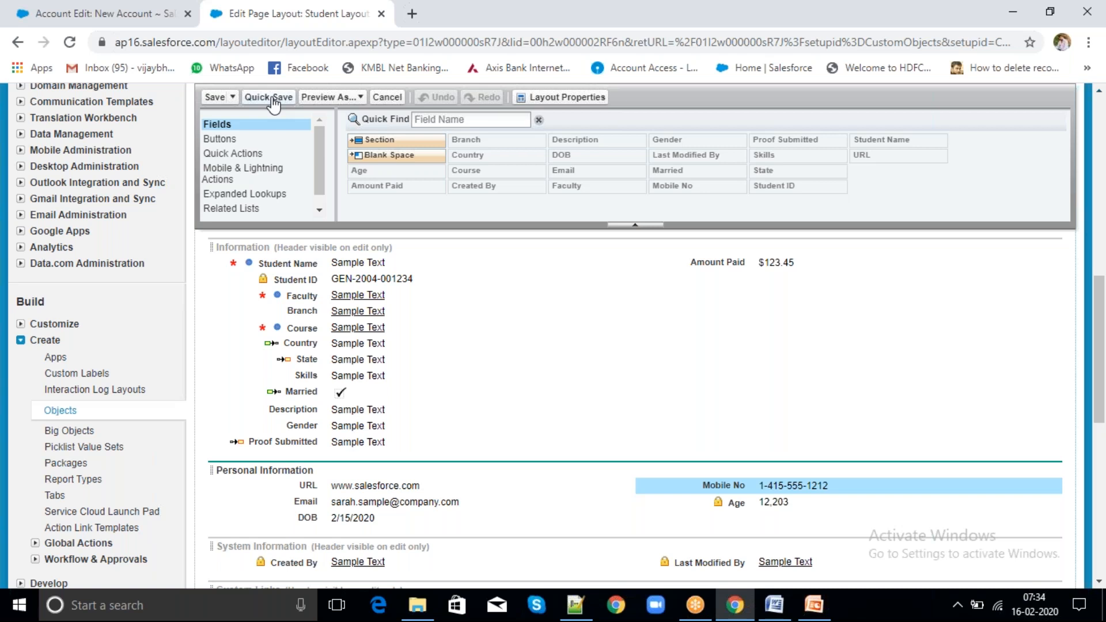
{"action": "left_click", "coordinate": [271, 100]}
{"action": "left_click", "coordinate": [215, 97]}
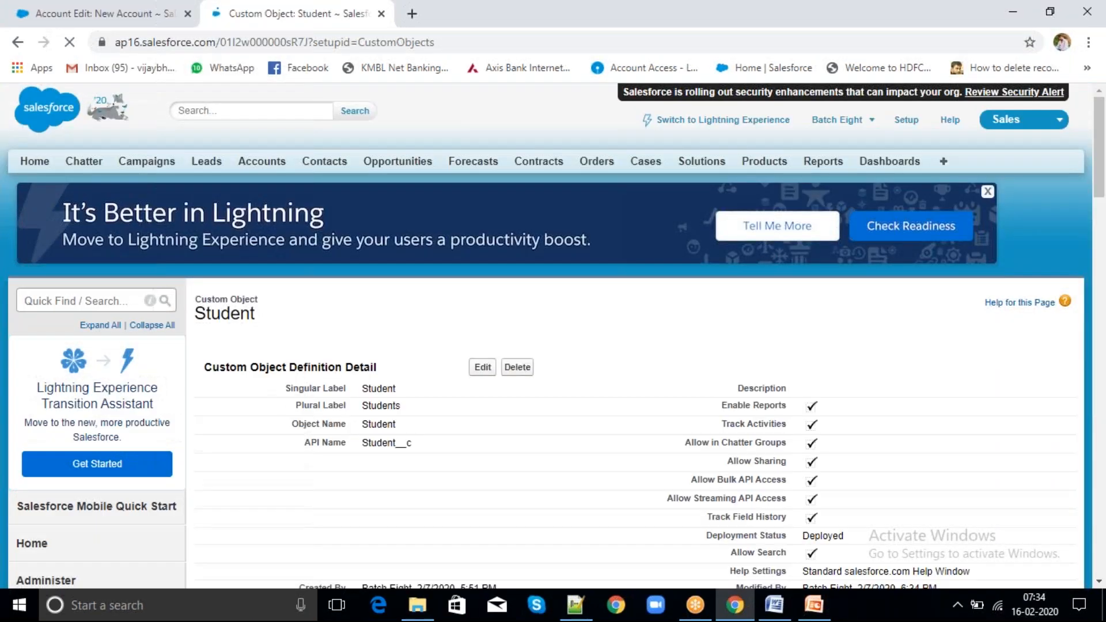
Reopen the Student Layout for editing and examine the fields placed in its Personal Information section.
{"action": "scroll", "coordinate": [553, 334], "scroll_direction": "down", "scroll_amount": 15}
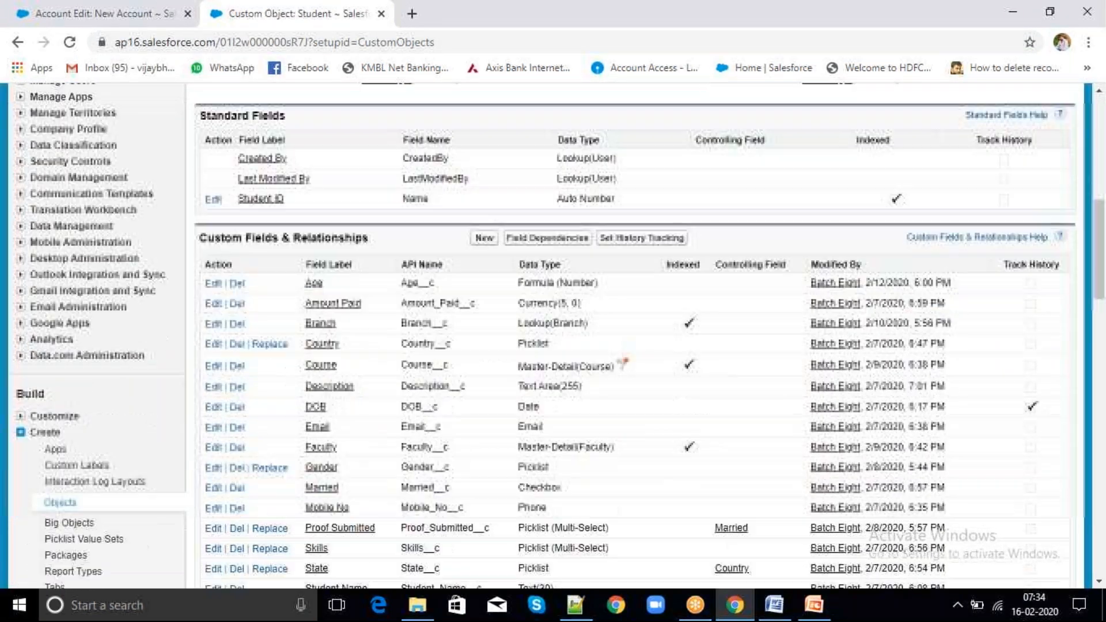
{"action": "scroll", "coordinate": [553, 334], "scroll_direction": "down", "scroll_amount": 6}
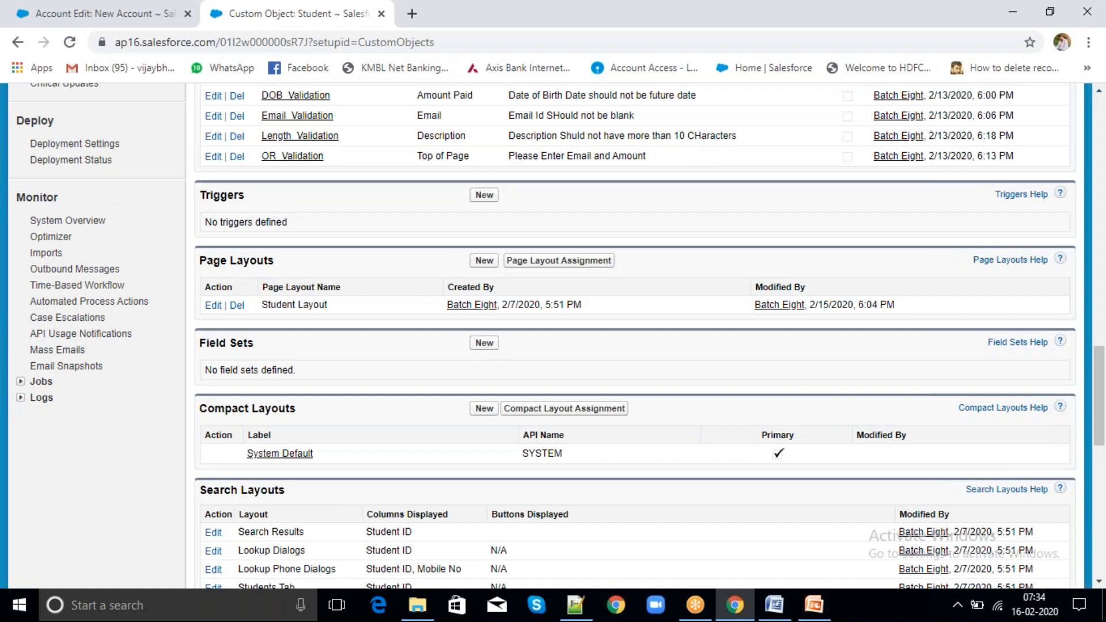
{"action": "left_click", "coordinate": [213, 305]}
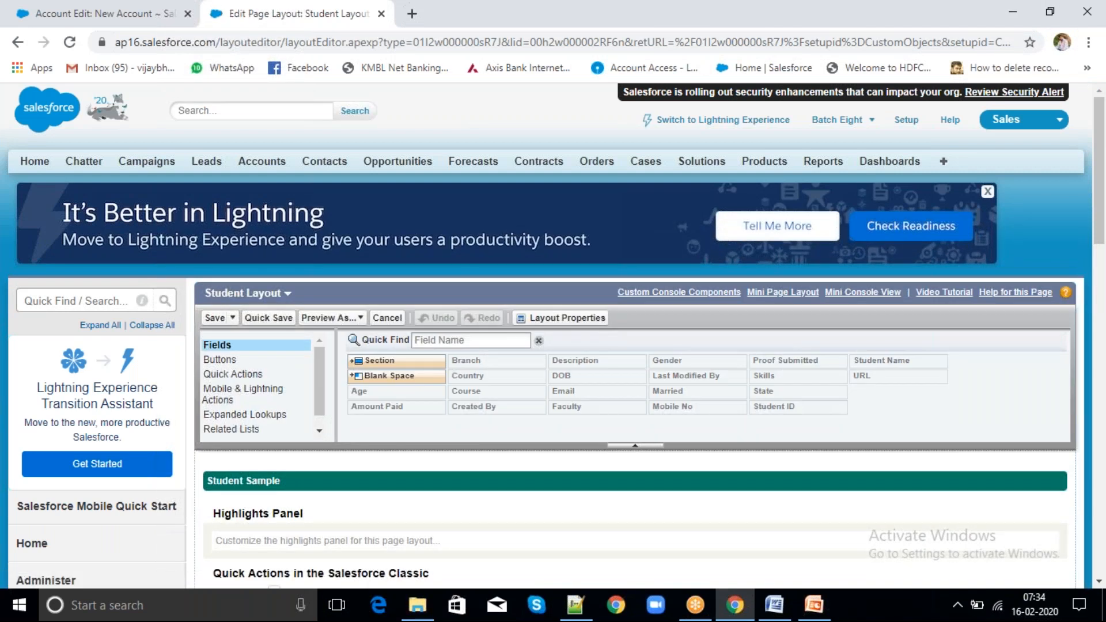
{"action": "scroll", "coordinate": [553, 334], "scroll_direction": "down", "scroll_amount": 4}
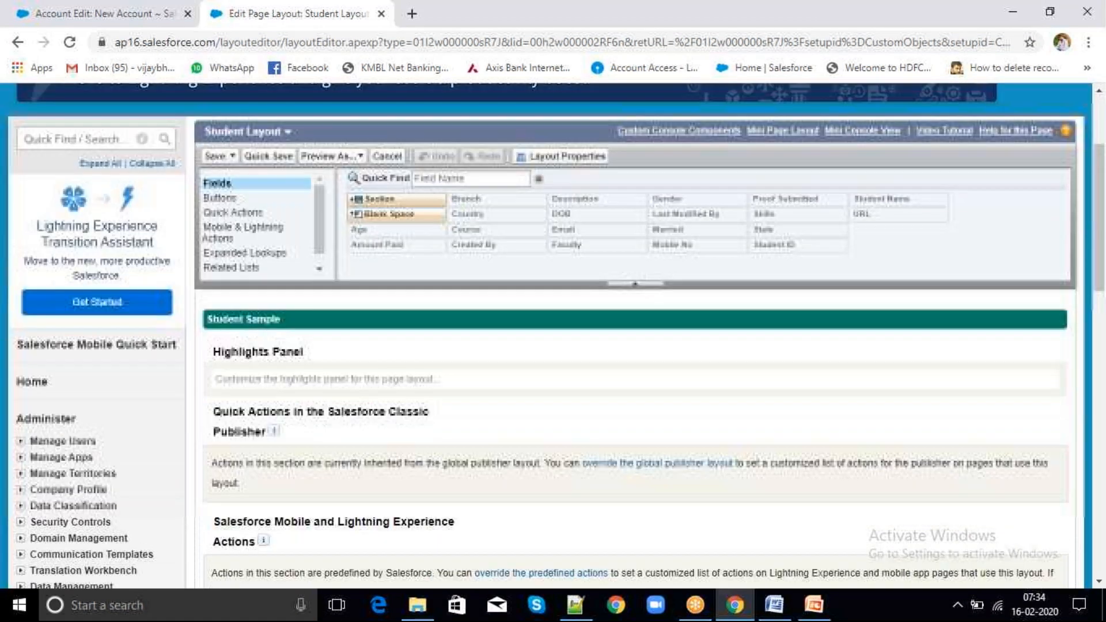
{"action": "scroll", "coordinate": [553, 334], "scroll_direction": "down", "scroll_amount": 6}
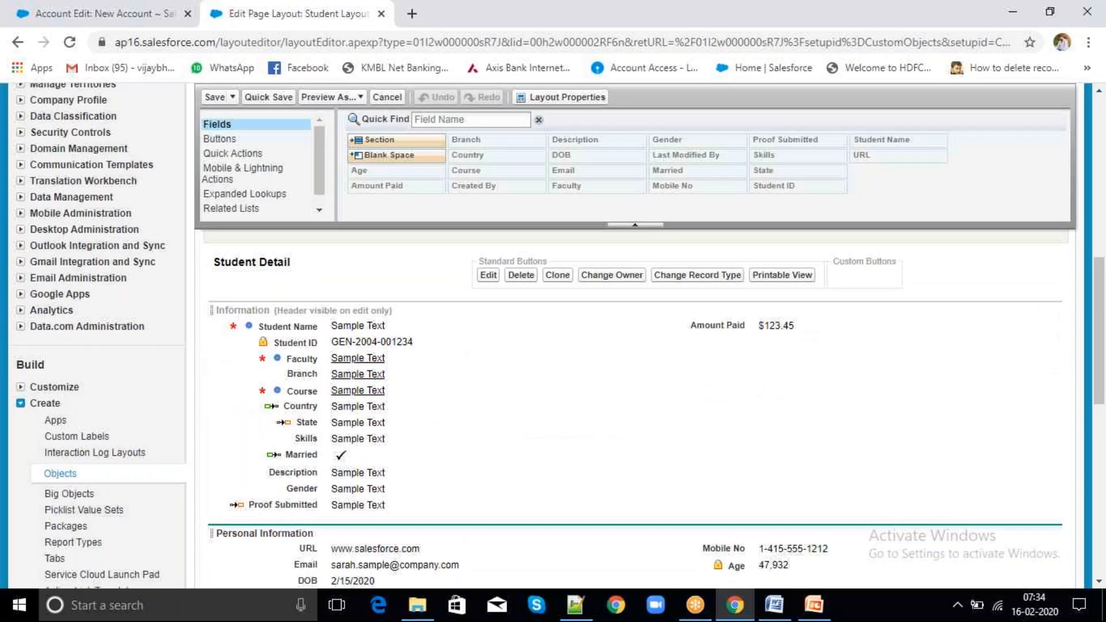
{"action": "scroll", "coordinate": [336, 454], "scroll_direction": "down", "scroll_amount": 1}
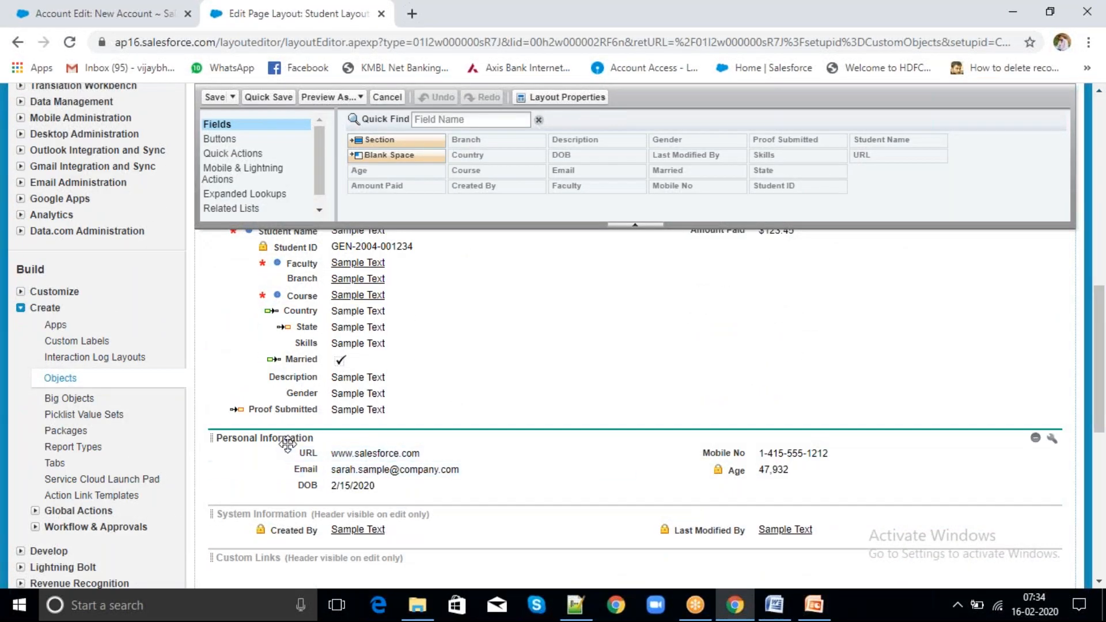
Leave the new account form and switch to the Institute Mangement System app.
{"action": "left_click", "coordinate": [113, 17]}
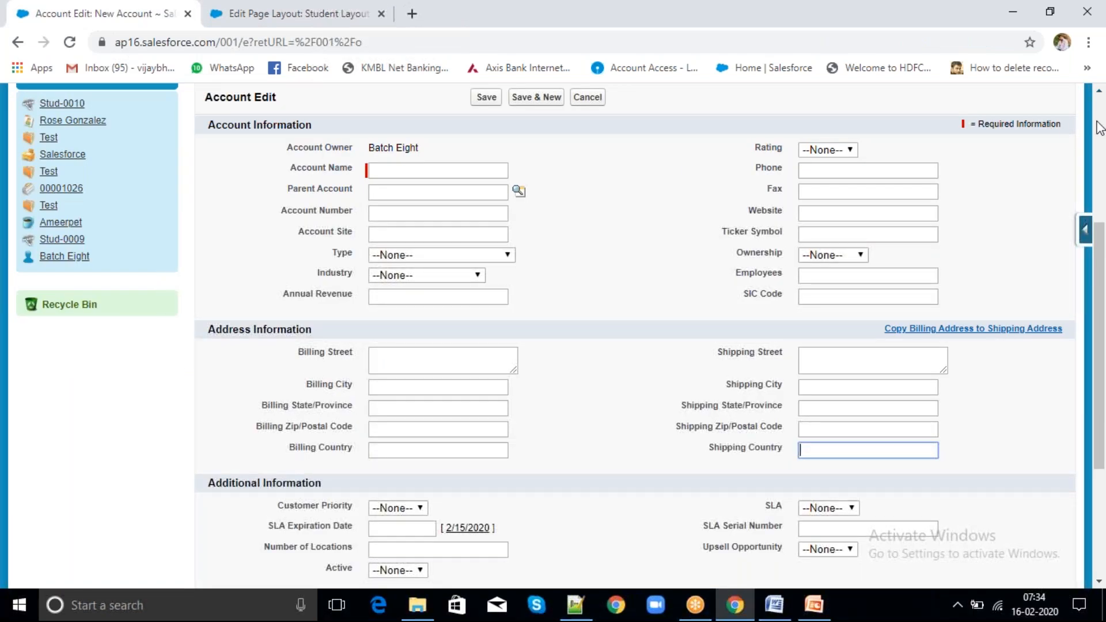
{"action": "scroll", "coordinate": [1098, 128], "scroll_direction": "up", "scroll_amount": 1}
{"action": "scroll", "coordinate": [1099, 127], "scroll_direction": "up", "scroll_amount": 4}
{"action": "left_click", "coordinate": [1058, 119]}
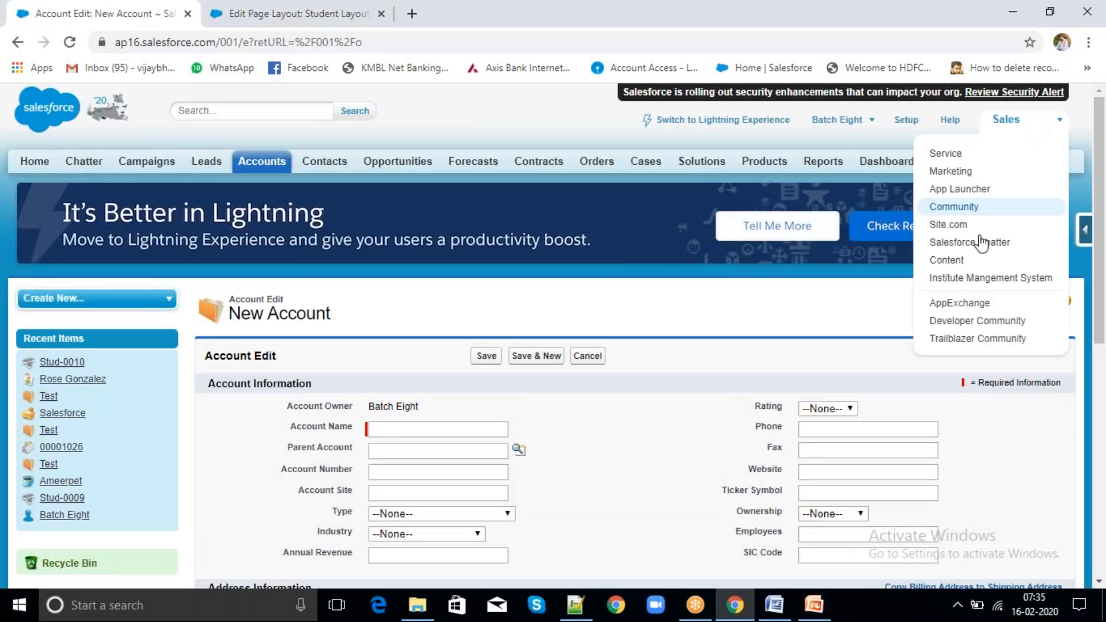
{"action": "left_click", "coordinate": [968, 279]}
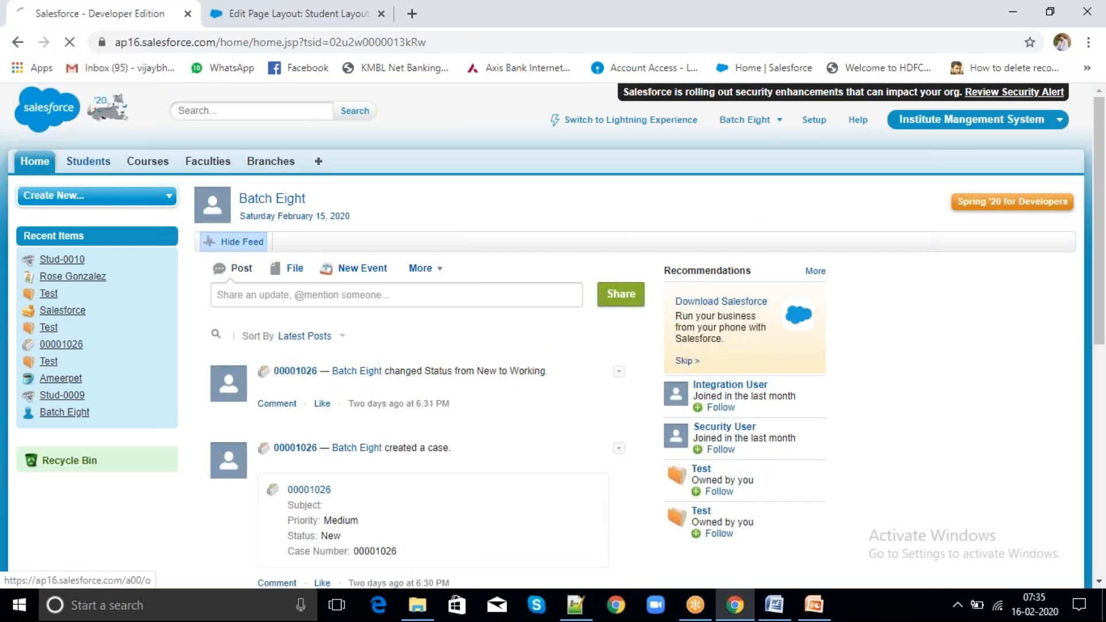
Open the Stud-0010 record from the Students list and examine how its Personal Information section displays.
{"action": "left_click", "coordinate": [88, 161]}
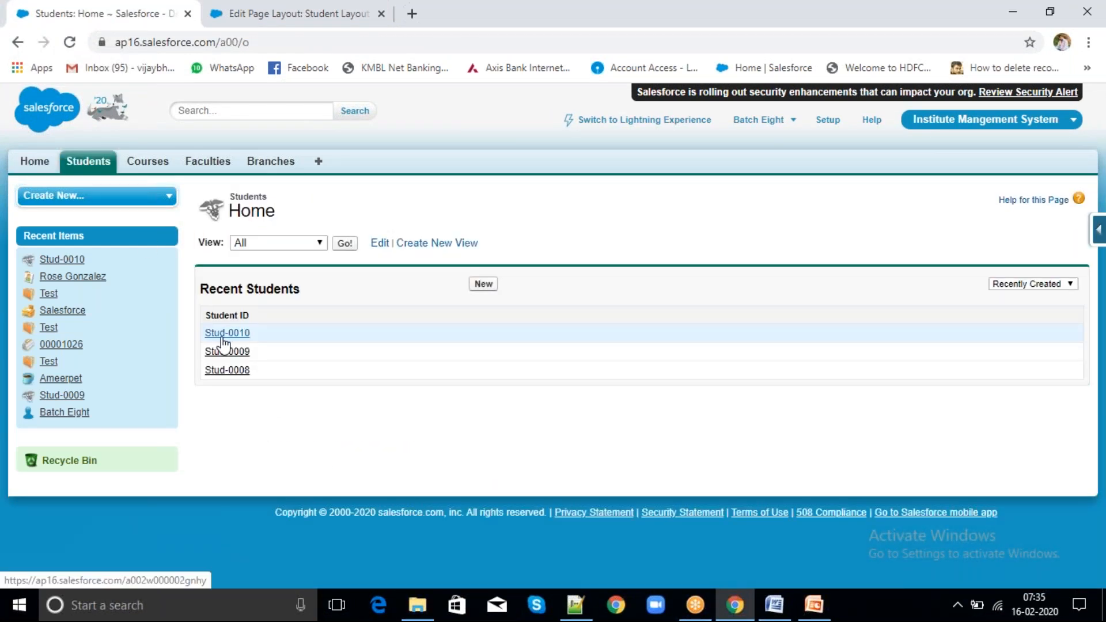
{"action": "left_click", "coordinate": [223, 335]}
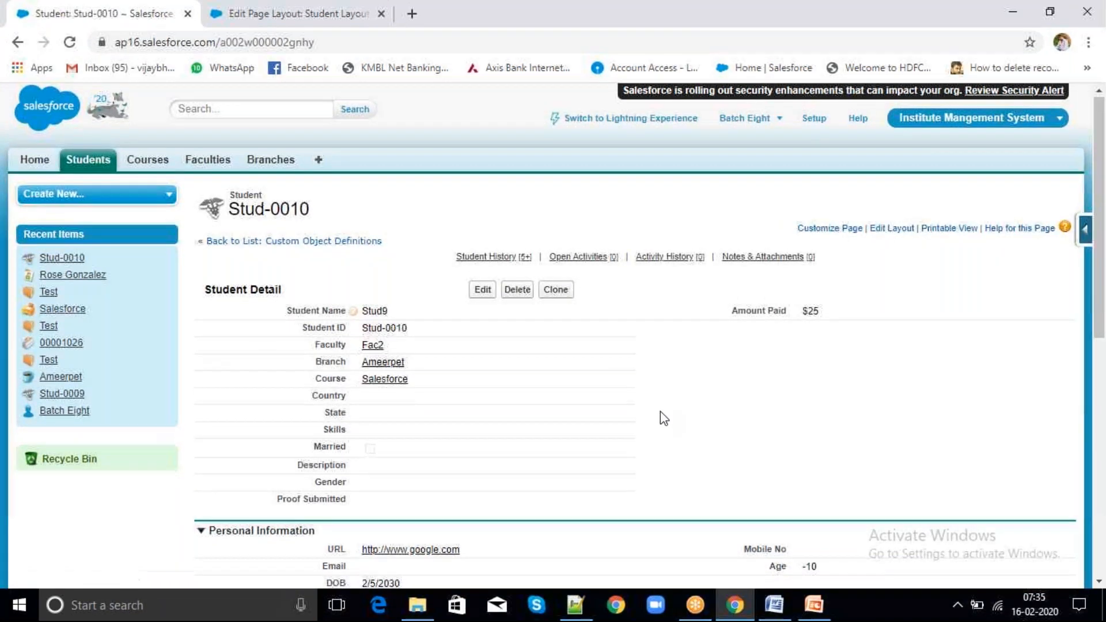
{"action": "scroll", "coordinate": [660, 412], "scroll_direction": "down", "scroll_amount": 2}
{"action": "scroll", "coordinate": [660, 411], "scroll_direction": "down", "scroll_amount": 1}
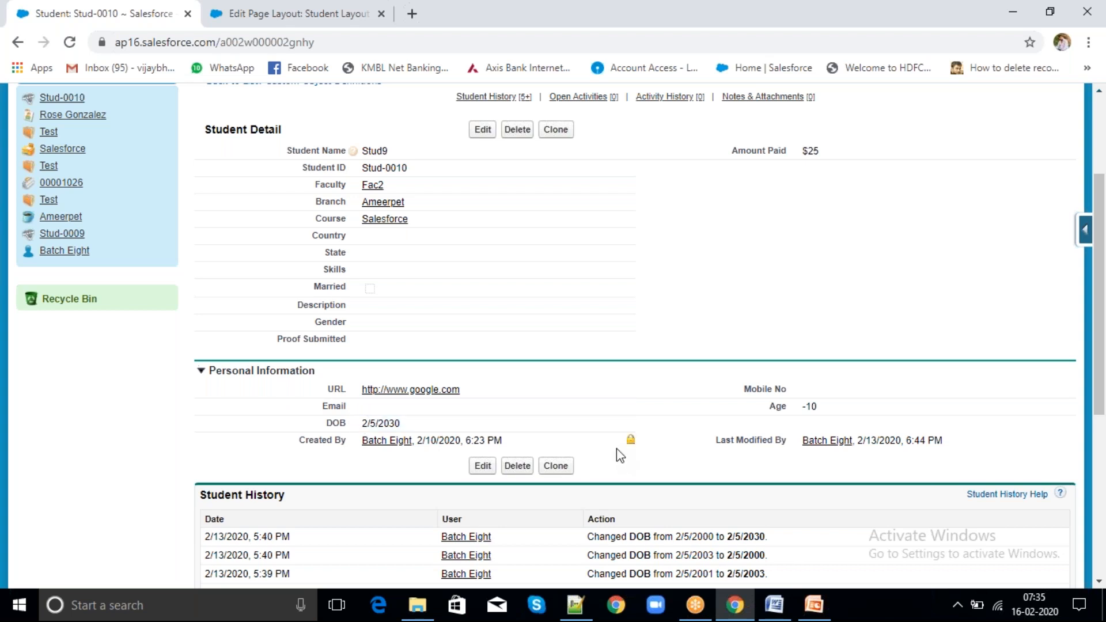
In the Student Layout, try Married between Mobile No and Age, and finally place it below Student ID in the Information section.
{"action": "left_click", "coordinate": [287, 16]}
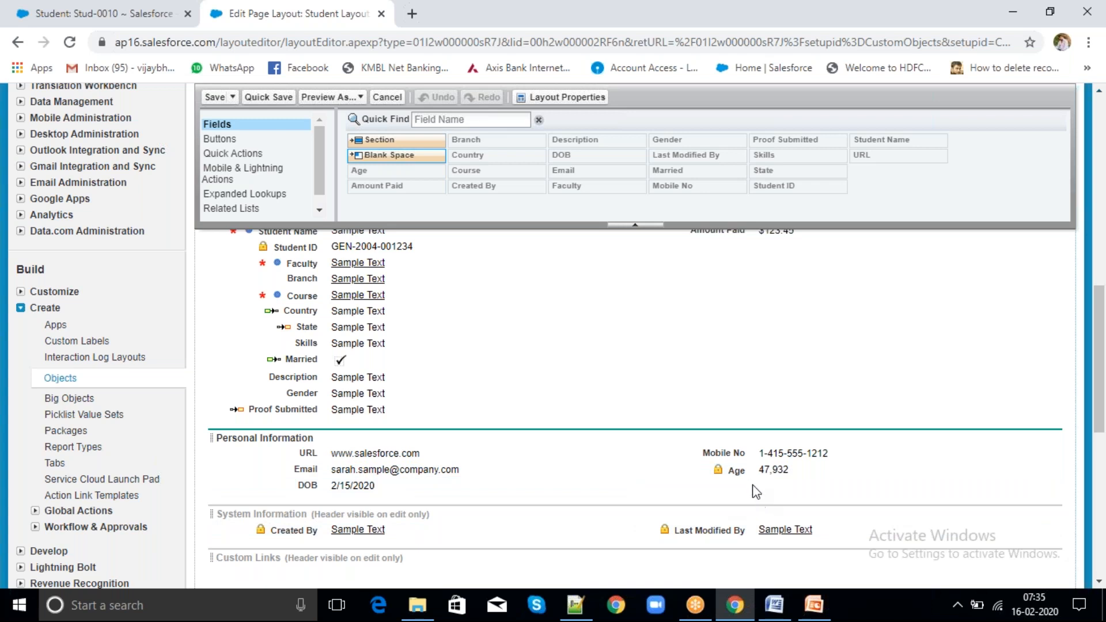
{"action": "left_click_drag", "start_coordinate": [743, 469], "coordinate": [756, 497]}
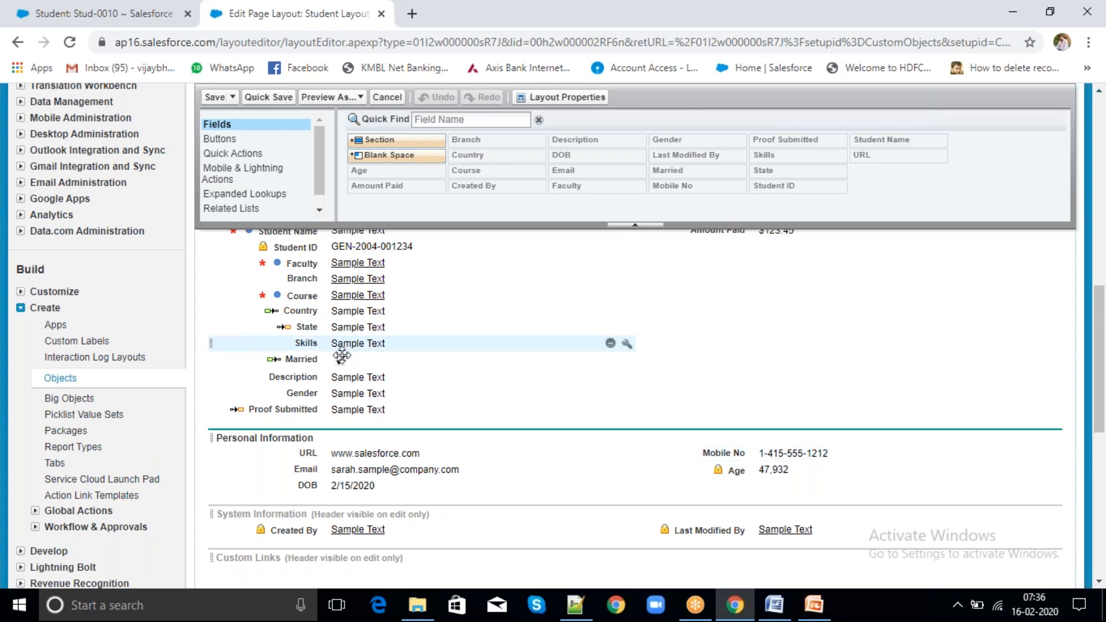
{"action": "left_click_drag", "start_coordinate": [314, 358], "coordinate": [721, 470]}
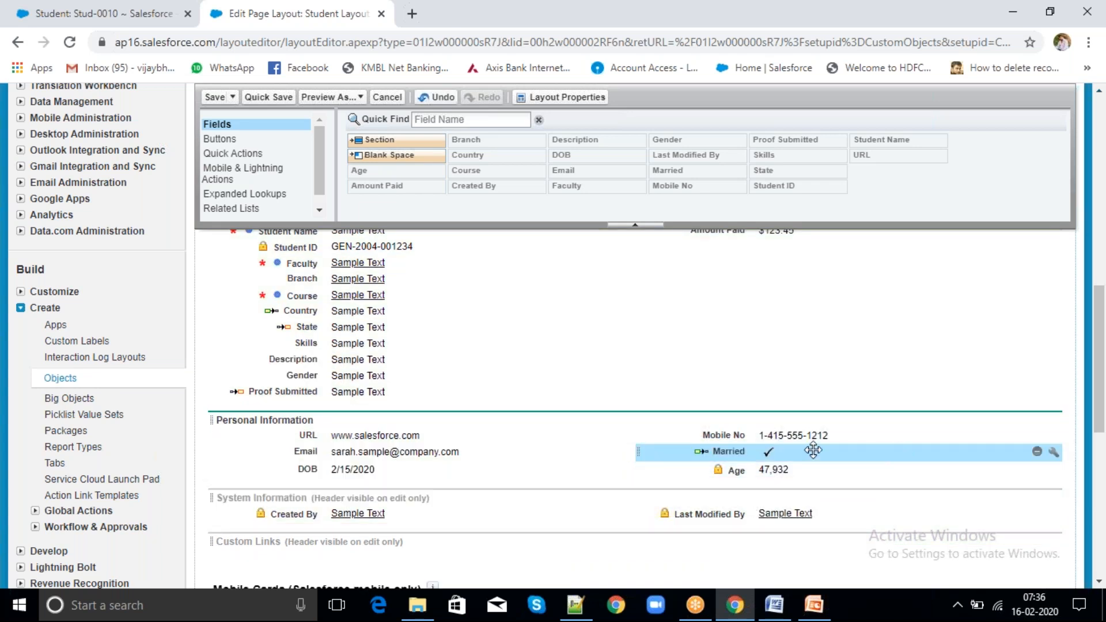
{"action": "left_click_drag", "start_coordinate": [791, 455], "coordinate": [476, 263]}
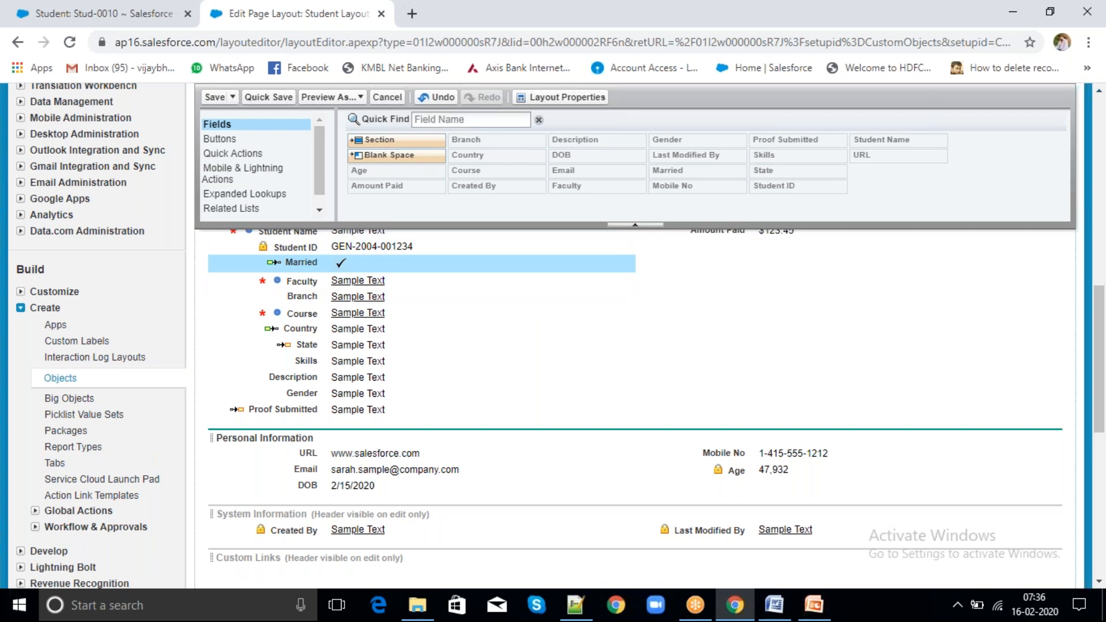
Quick-save a blank space between Mobile No and Age in Personal Information, and reload the Stud-0010 record to check it.
{"action": "left_click_drag", "start_coordinate": [416, 161], "coordinate": [740, 471]}
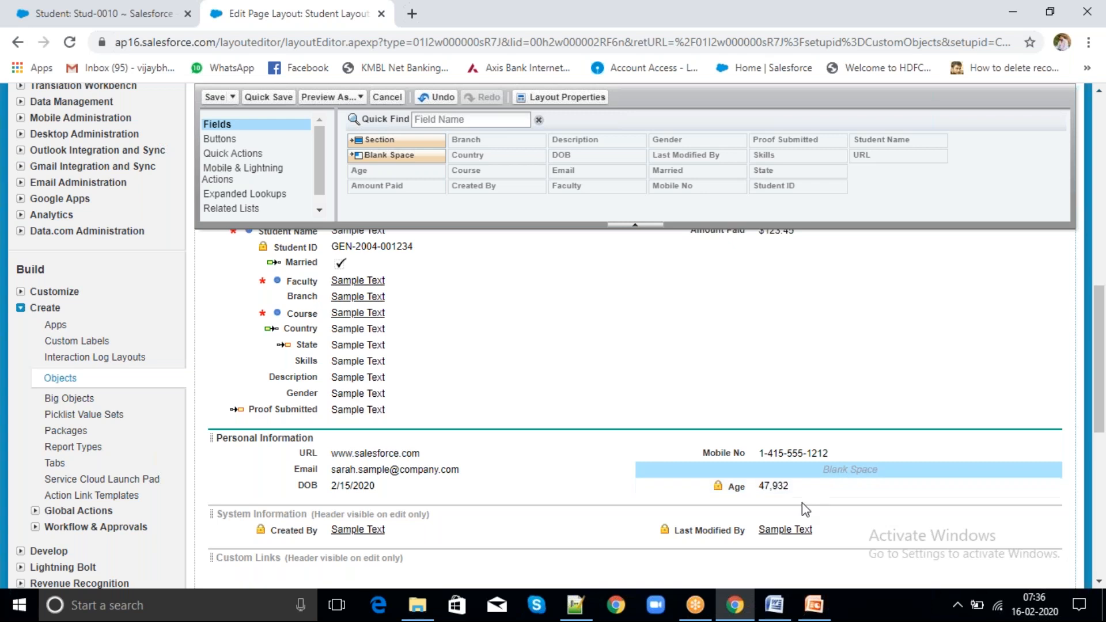
{"action": "left_click", "coordinate": [269, 100]}
{"action": "left_click", "coordinate": [126, 20]}
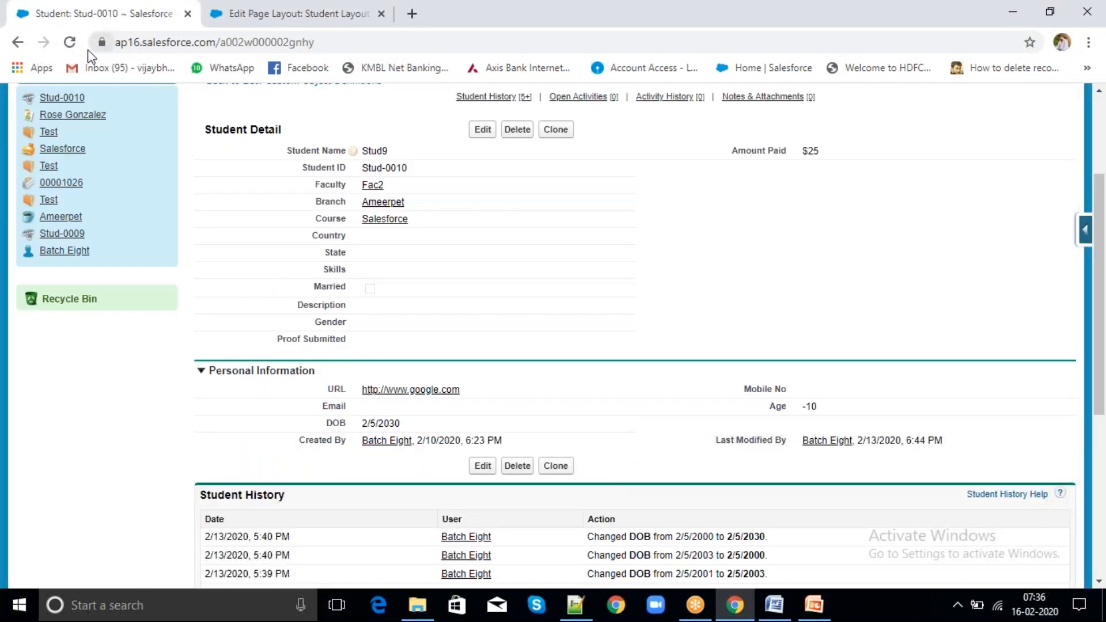
{"action": "left_click", "coordinate": [70, 42]}
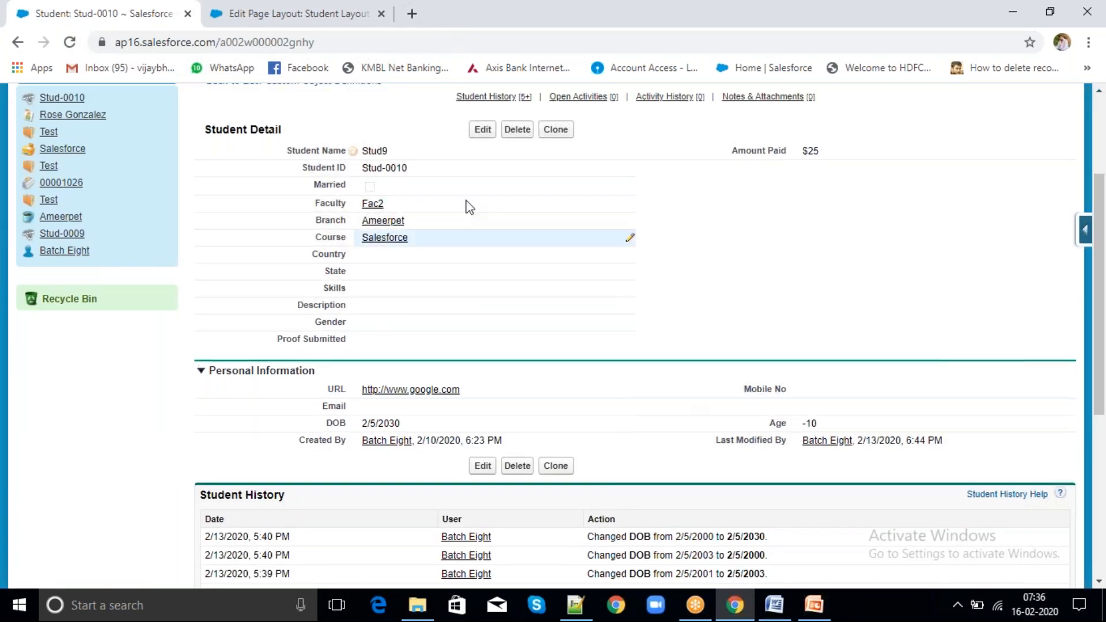
Remove Branch from the Student Layout, add it back between Married and Faculty in the Information section, and quick-save the layout.
{"action": "left_click", "coordinate": [250, 15]}
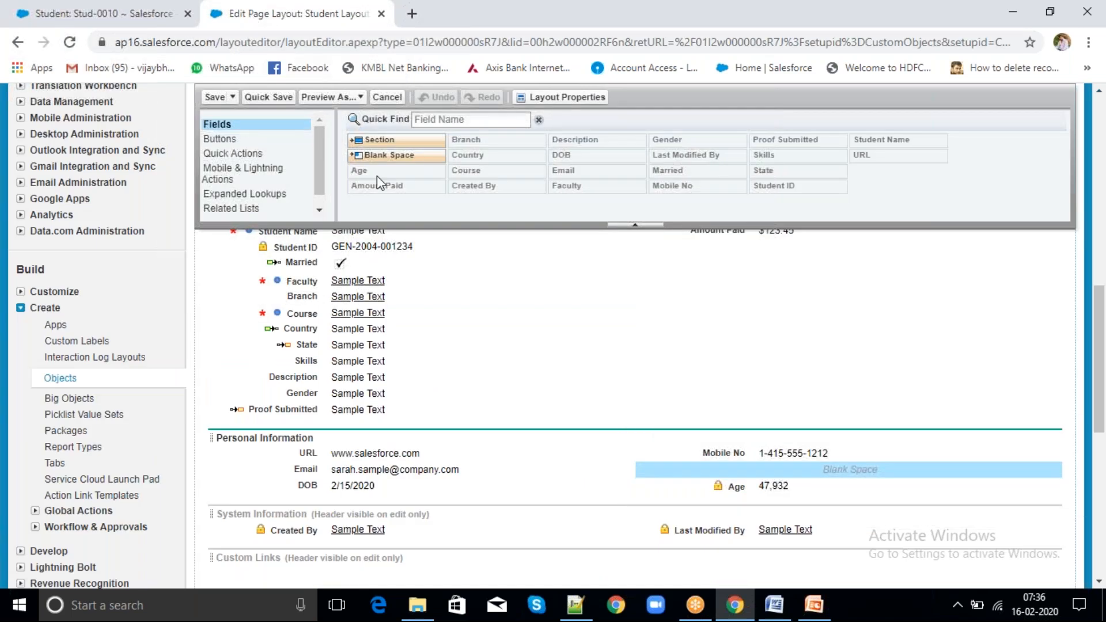
{"action": "left_click", "coordinate": [610, 296]}
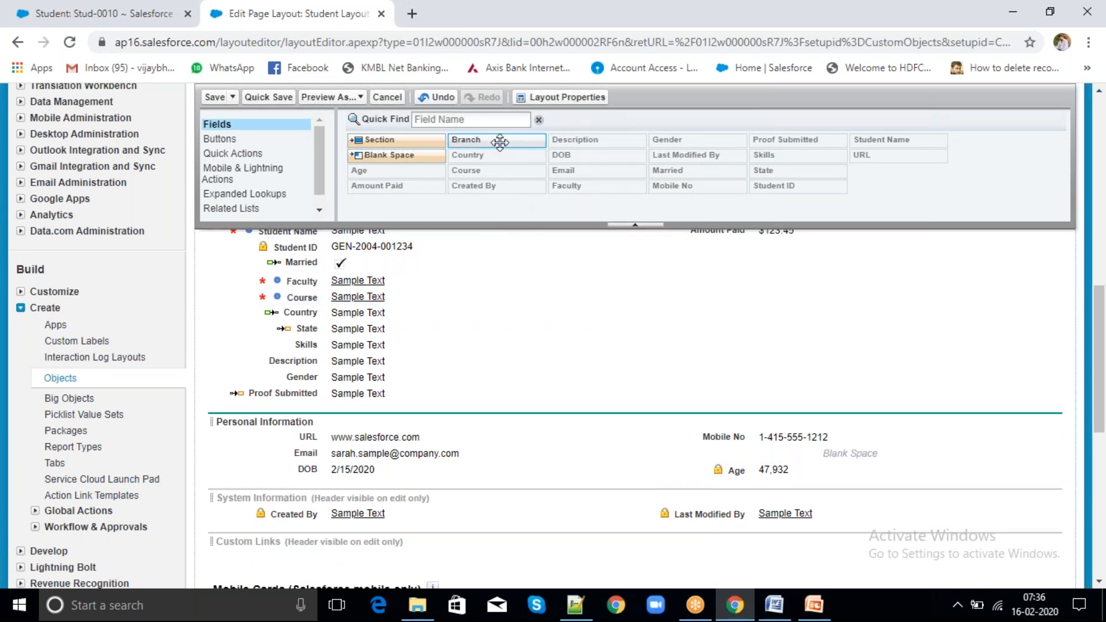
{"action": "left_click_drag", "start_coordinate": [499, 141], "coordinate": [486, 285]}
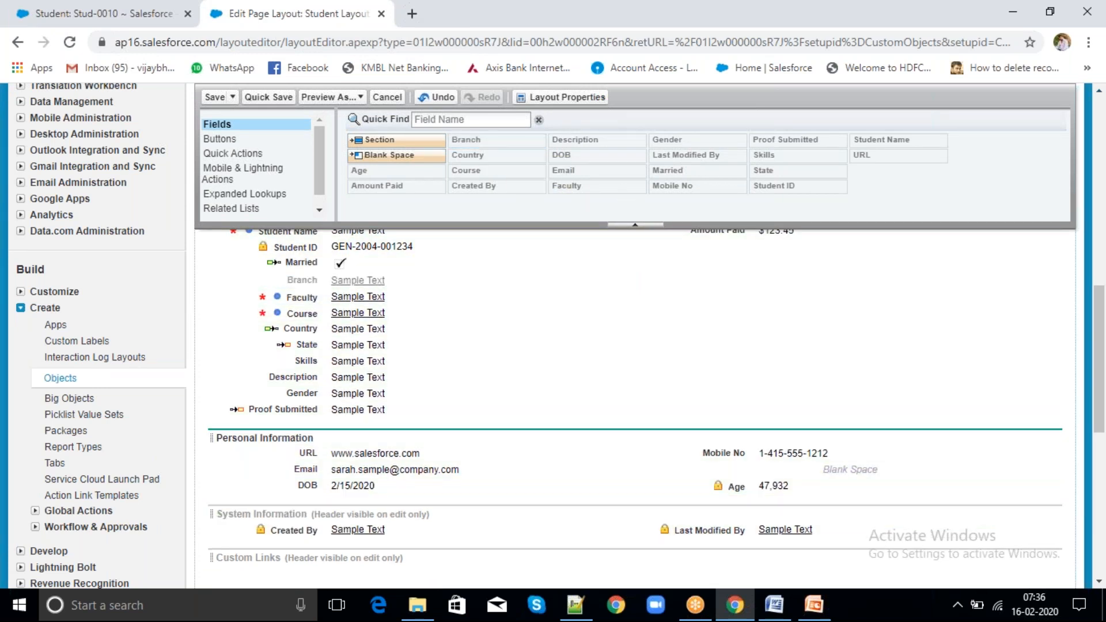
{"action": "left_click", "coordinate": [262, 98]}
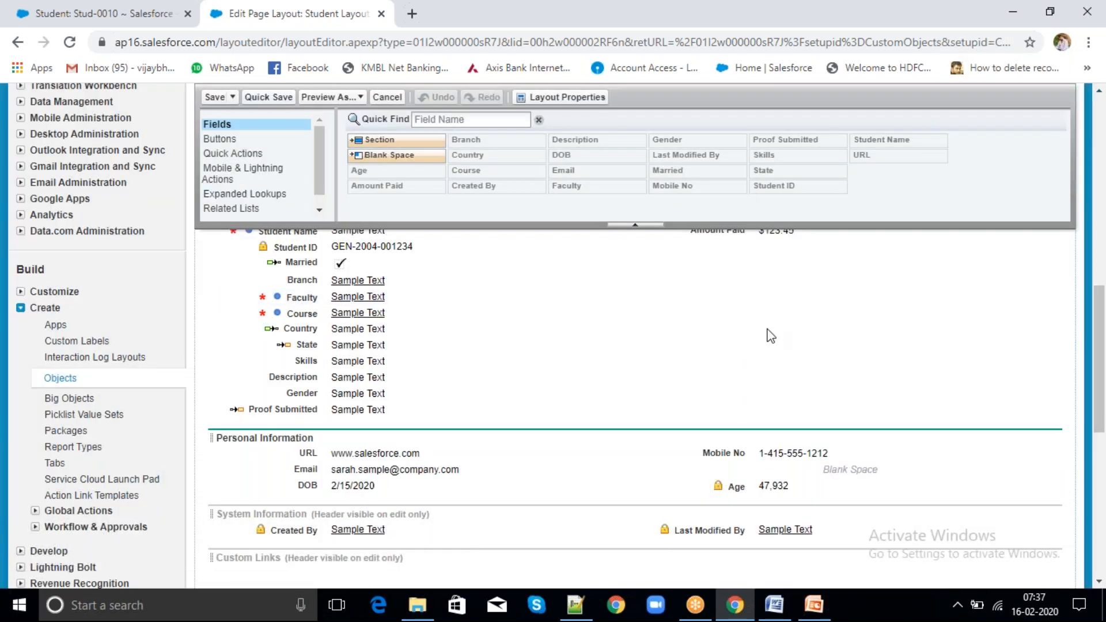
Examine the Read-Only and Required options in the URL field's properties and close them without changes.
{"action": "scroll", "coordinate": [766, 333], "scroll_direction": "up", "scroll_amount": 1}
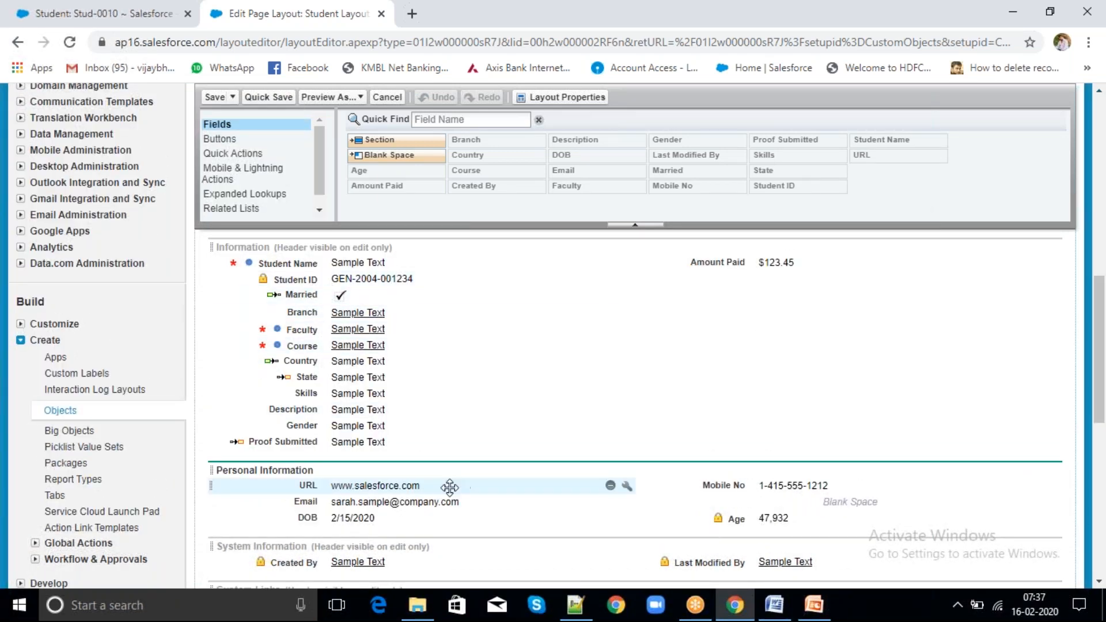
{"action": "left_click", "coordinate": [626, 487]}
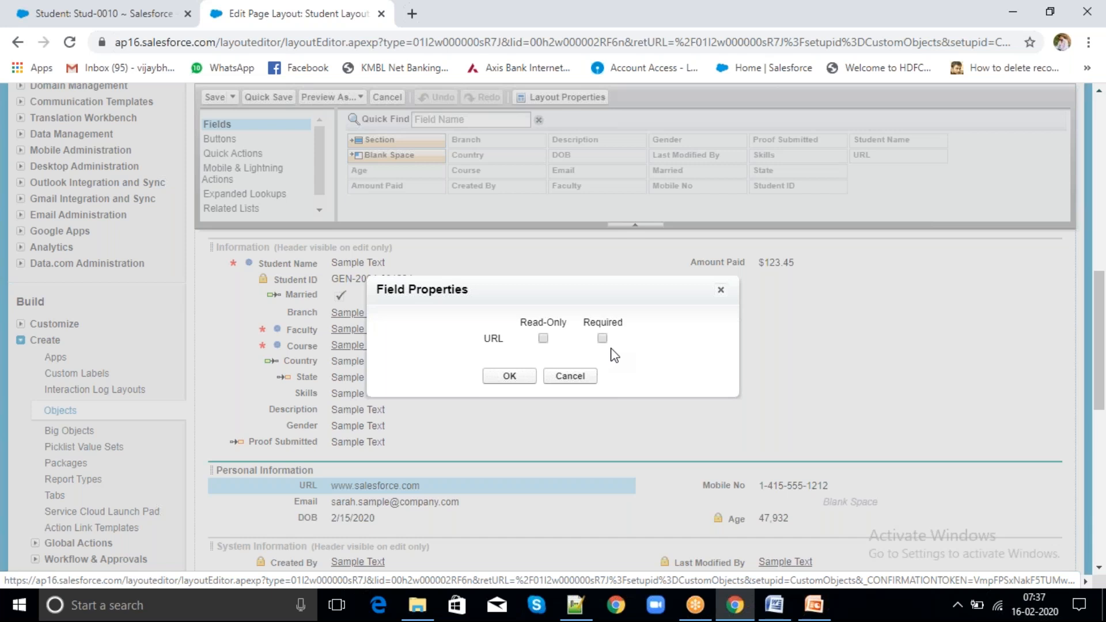
{"action": "left_click", "coordinate": [569, 375]}
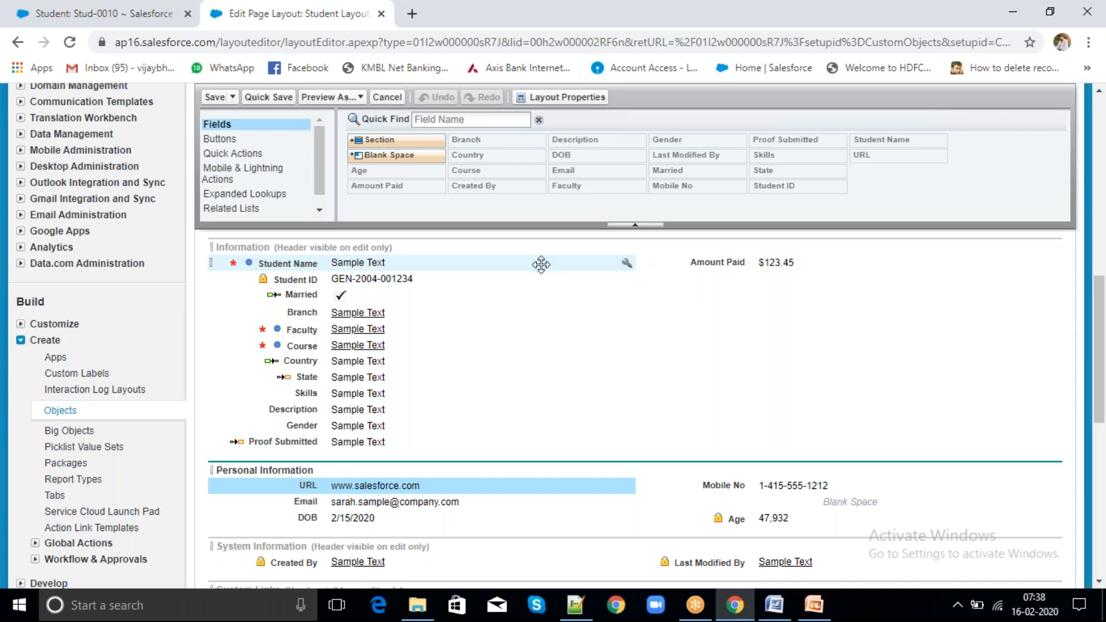
Try to remove the Student Name and Faculty fields from the page layout.
{"action": "left_click_drag", "start_coordinate": [541, 264], "coordinate": [572, 123]}
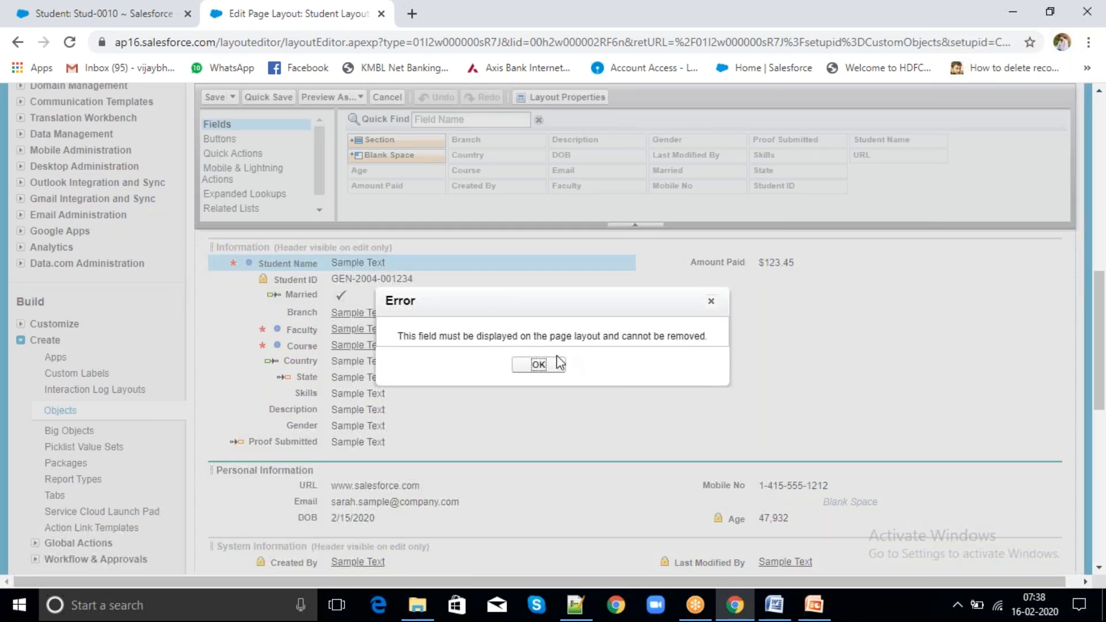
{"action": "left_click", "coordinate": [546, 365]}
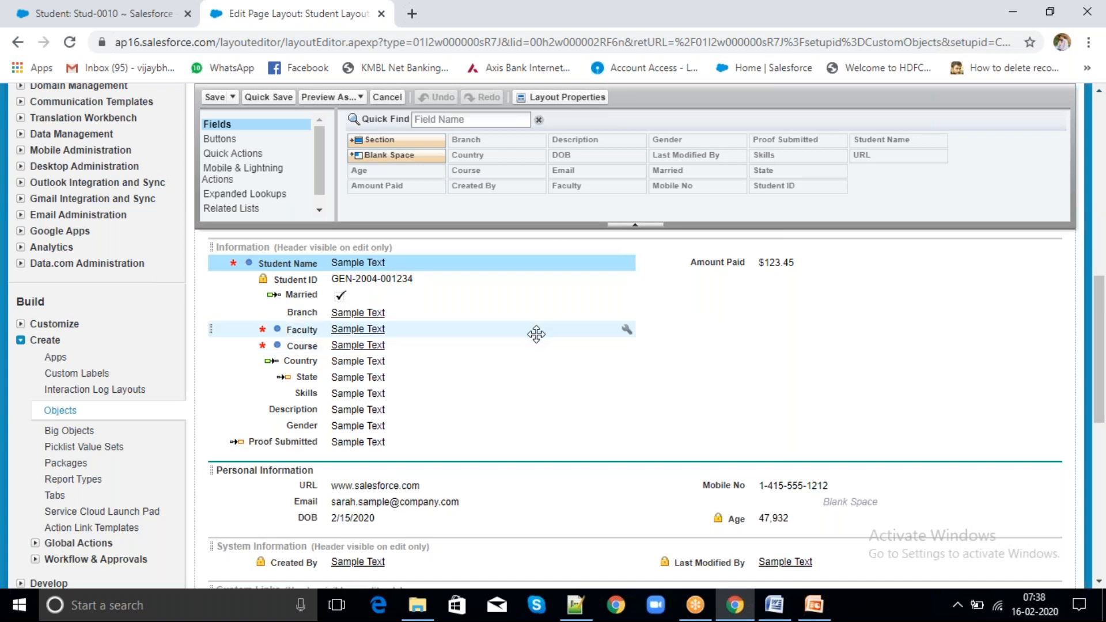
{"action": "left_click_drag", "start_coordinate": [541, 332], "coordinate": [570, 153]}
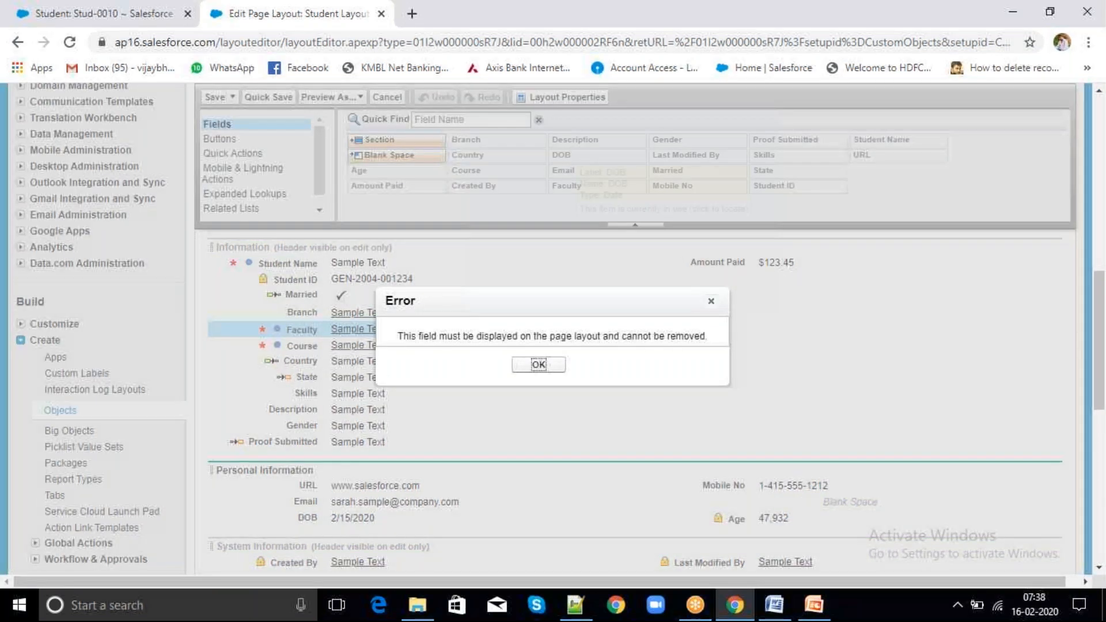
{"action": "left_click", "coordinate": [545, 368]}
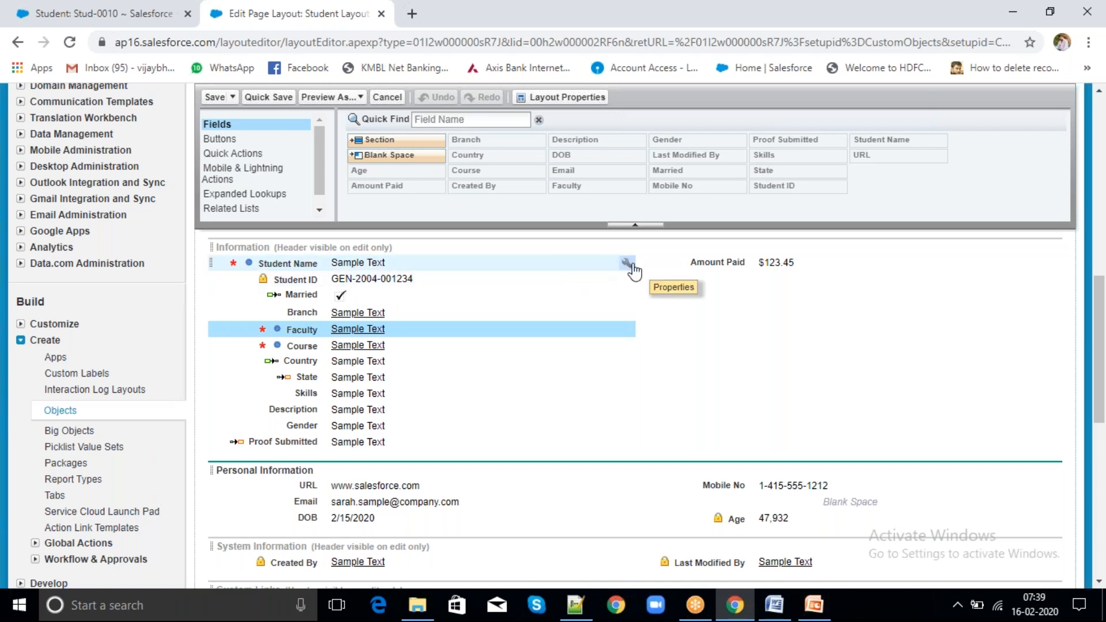
Examine Student Name's field properties, and try toggling Required and Read-Only for Description before cancelling.
{"action": "left_click", "coordinate": [628, 264]}
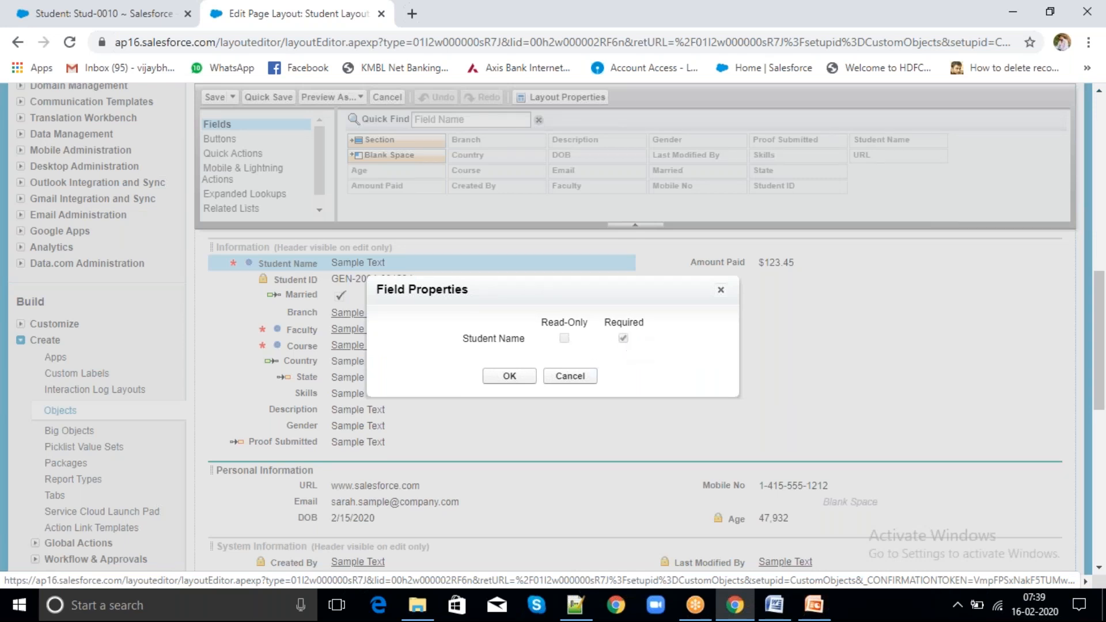
{"action": "left_click", "coordinate": [570, 375]}
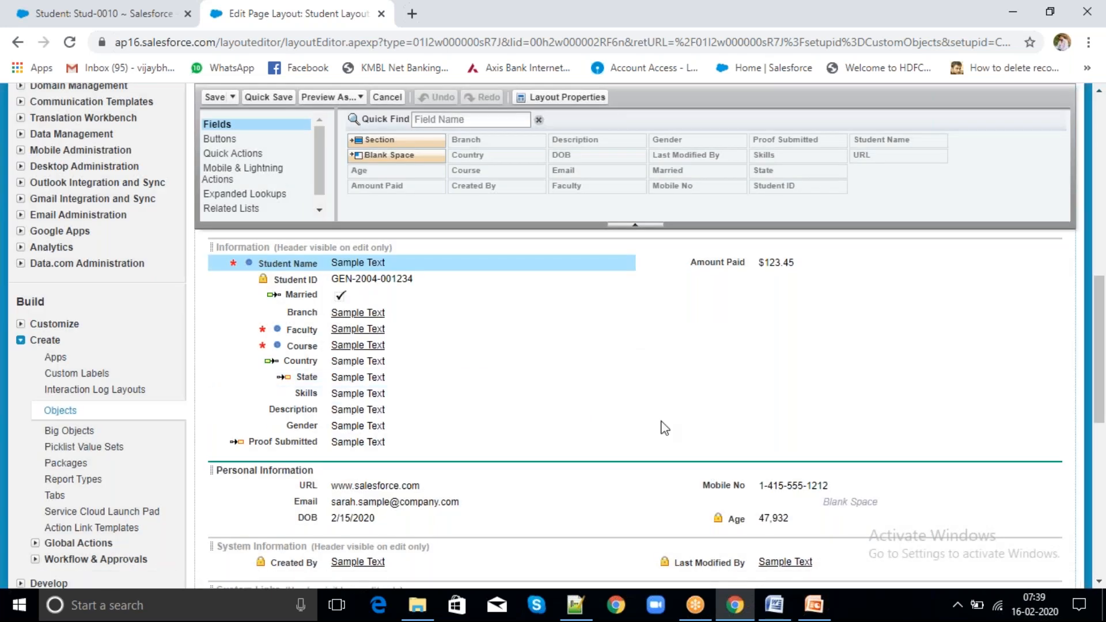
{"action": "left_click", "coordinate": [627, 410]}
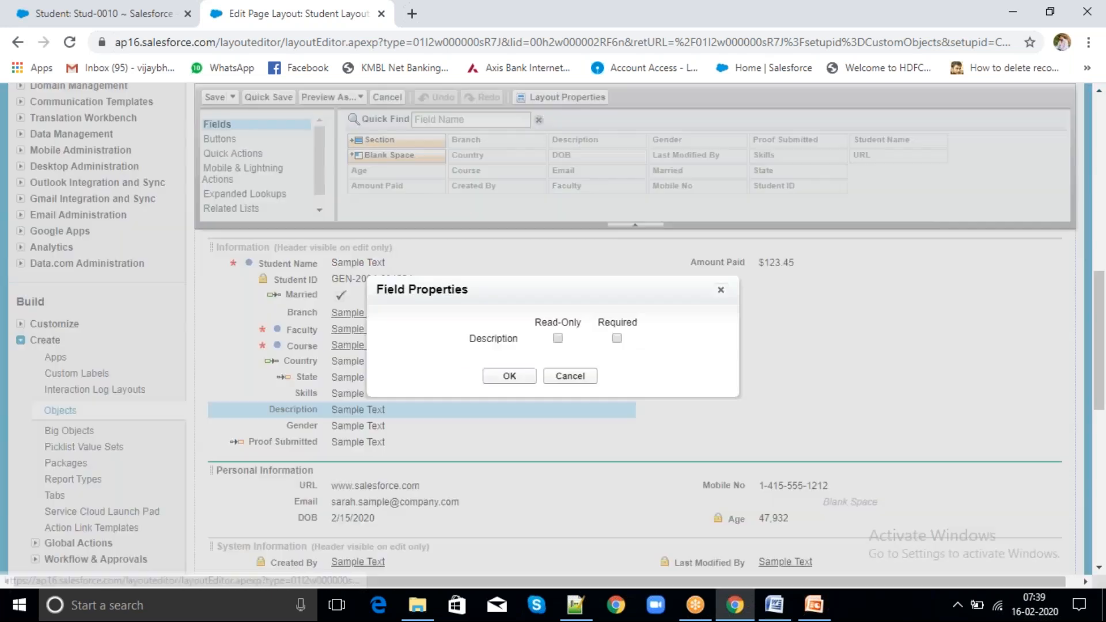
{"action": "left_click", "coordinate": [616, 339]}
{"action": "left_click", "coordinate": [618, 339]}
{"action": "left_click", "coordinate": [559, 338]}
{"action": "left_click", "coordinate": [559, 339]}
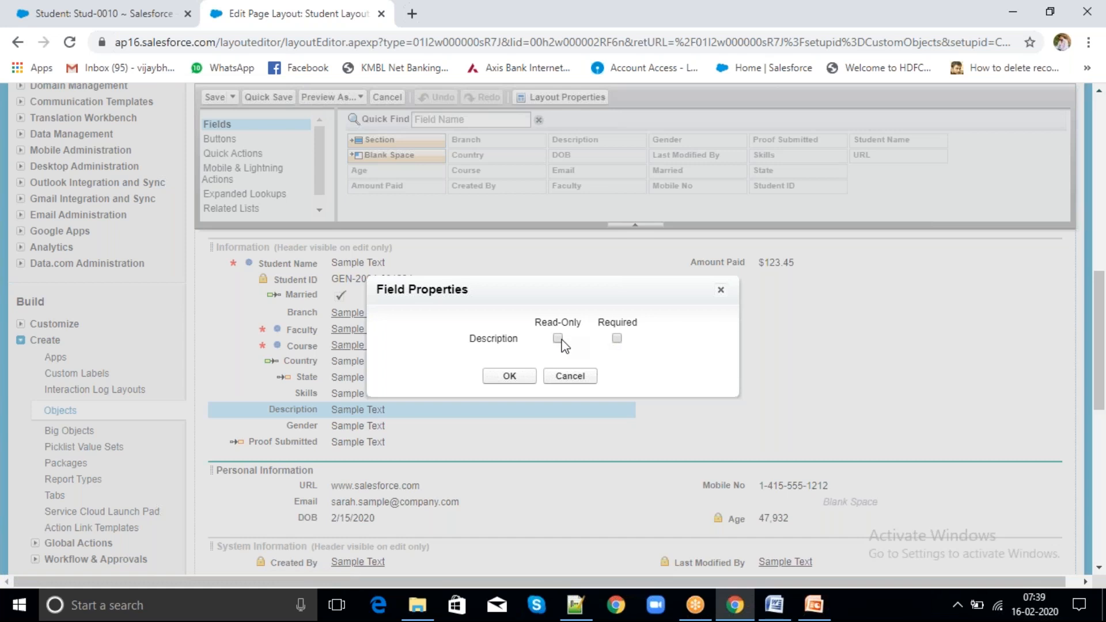
{"action": "left_click", "coordinate": [582, 377]}
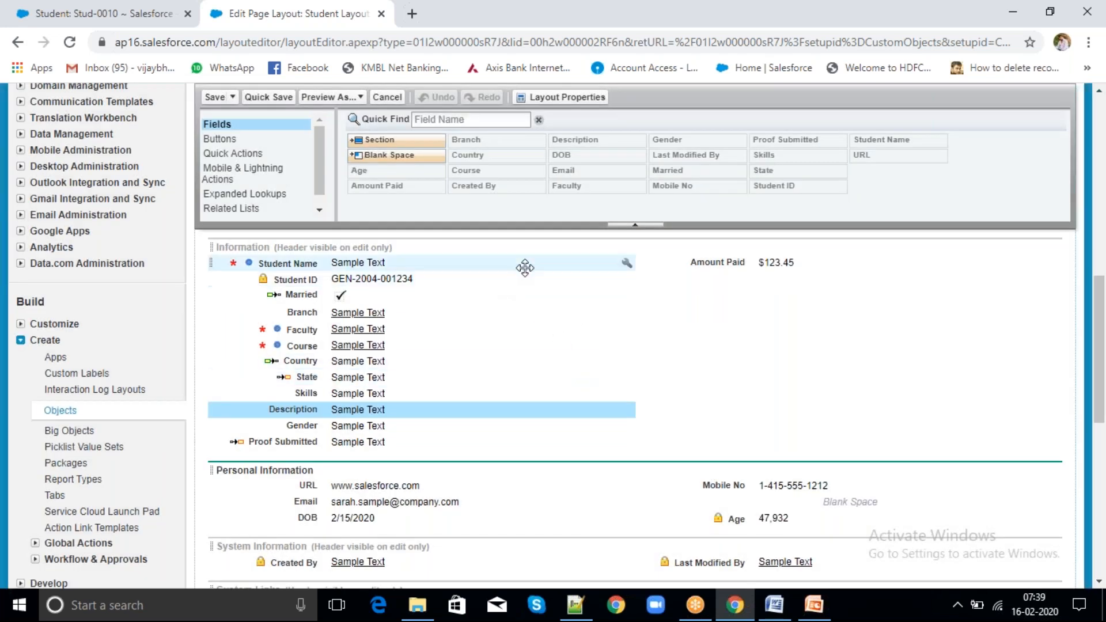
Examine the Read-Only and Required options of the Student Name and Faculty fields without changing them.
{"action": "left_click", "coordinate": [625, 263]}
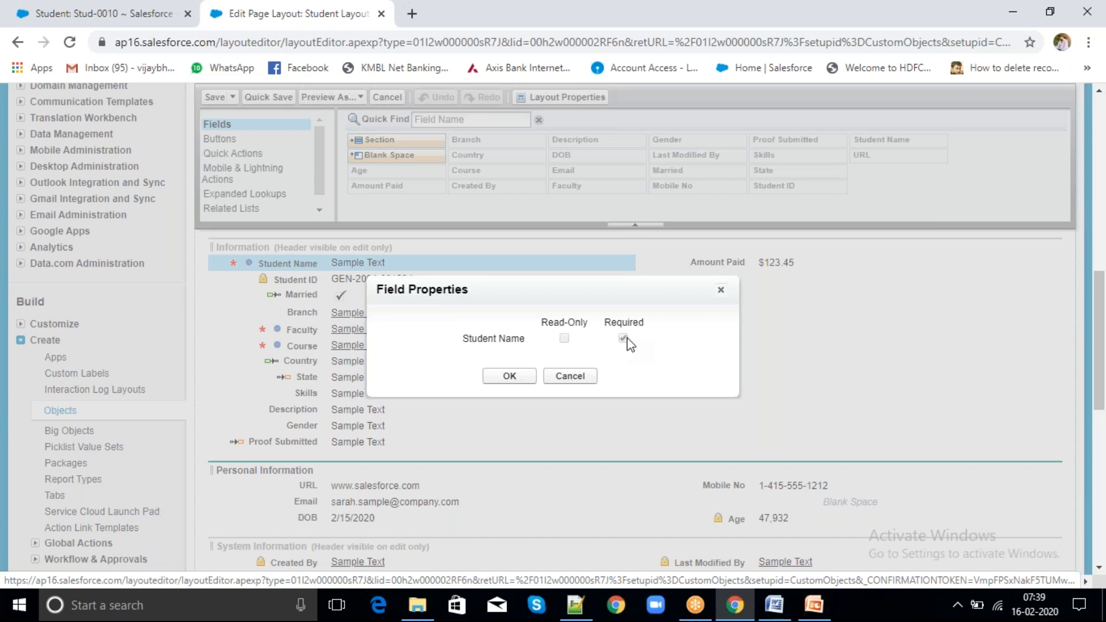
{"action": "left_click", "coordinate": [584, 379]}
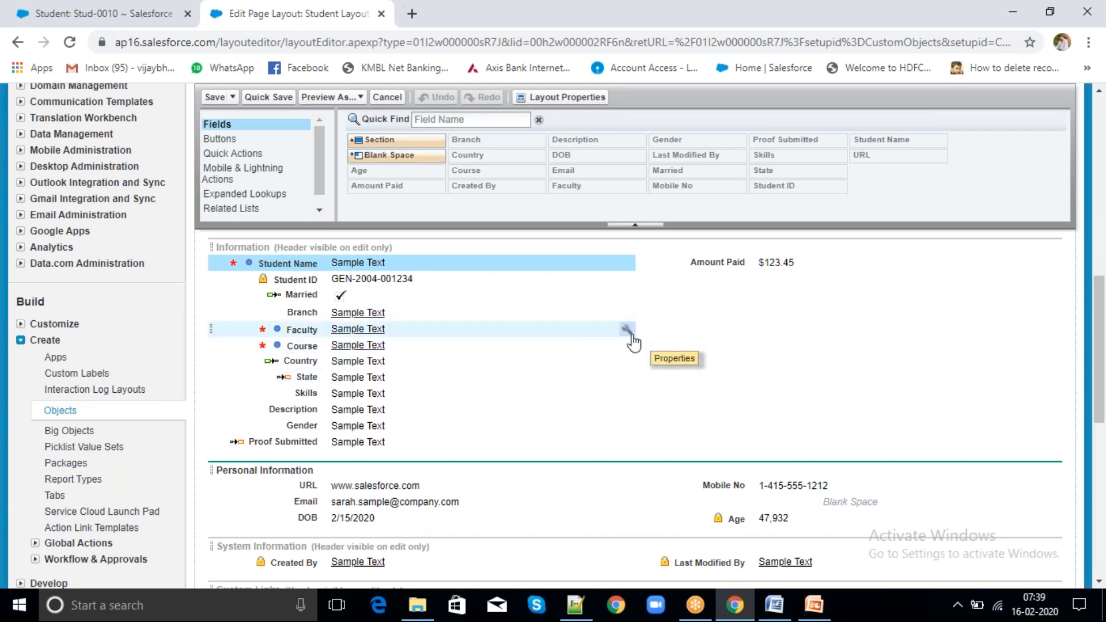
{"action": "left_click", "coordinate": [630, 331]}
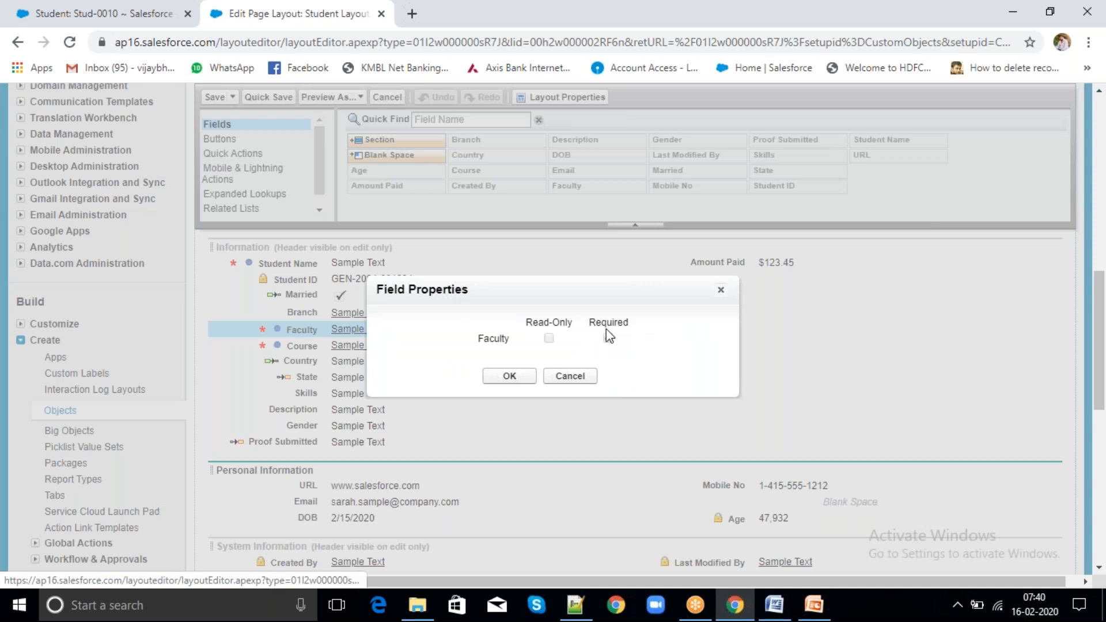
{"action": "left_click", "coordinate": [571, 378]}
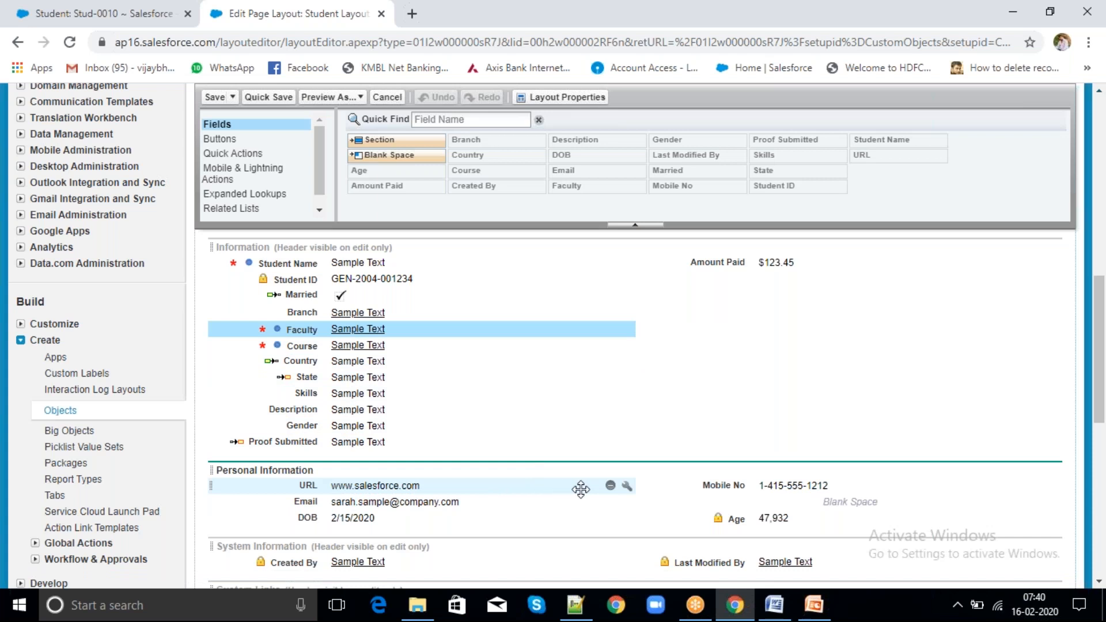
Make the URL field in the Personal Information section required on the page layout.
{"action": "left_click", "coordinate": [626, 487]}
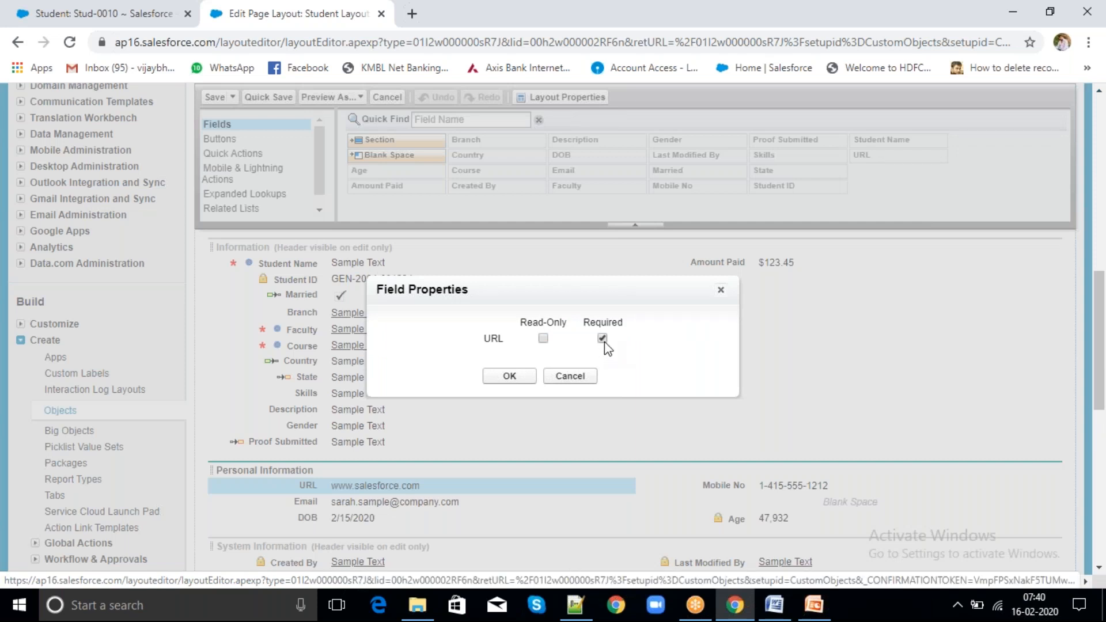
{"action": "left_click", "coordinate": [519, 377]}
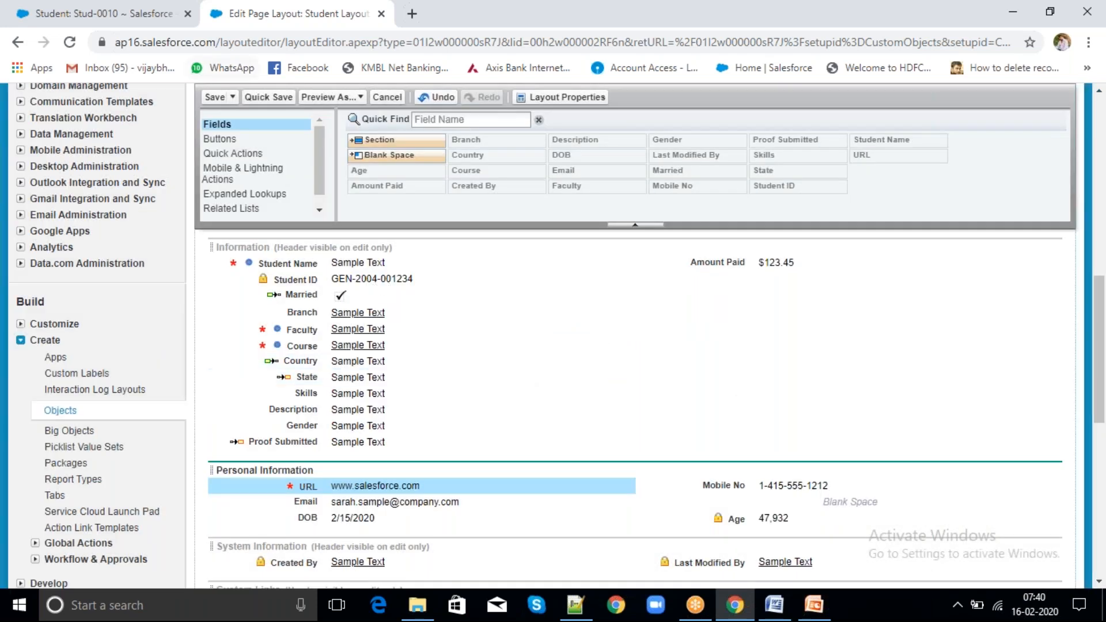
Return to the Stud-0010 record and start a new student record from the Students home page.
{"action": "left_click", "coordinate": [113, 16]}
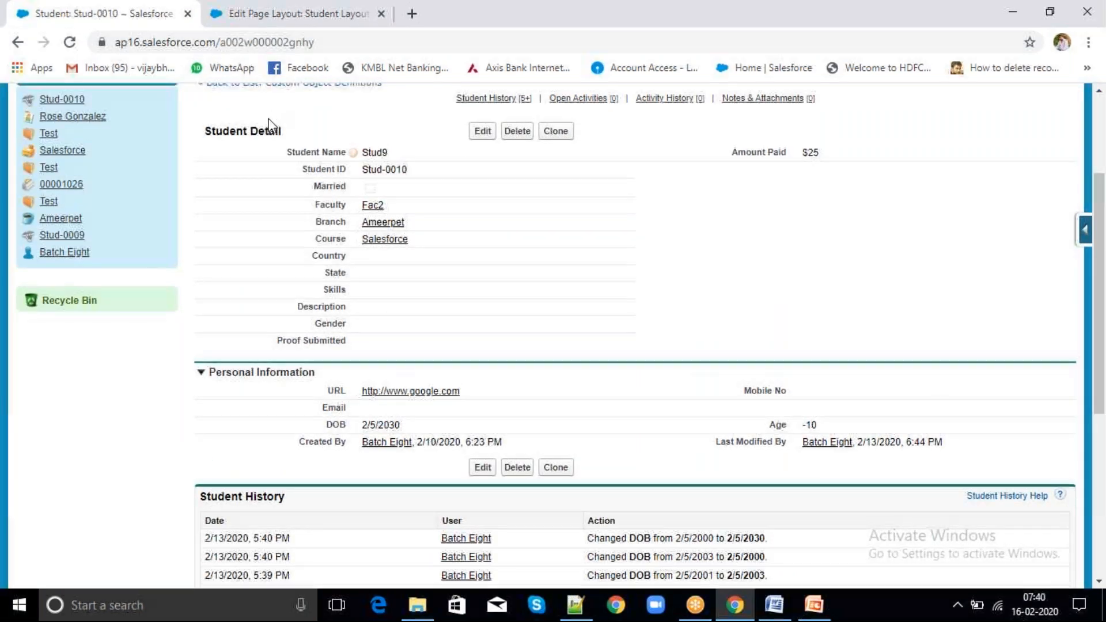
{"action": "scroll", "coordinate": [268, 122], "scroll_direction": "up", "scroll_amount": 1}
{"action": "scroll", "coordinate": [133, 141], "scroll_direction": "up", "scroll_amount": 2}
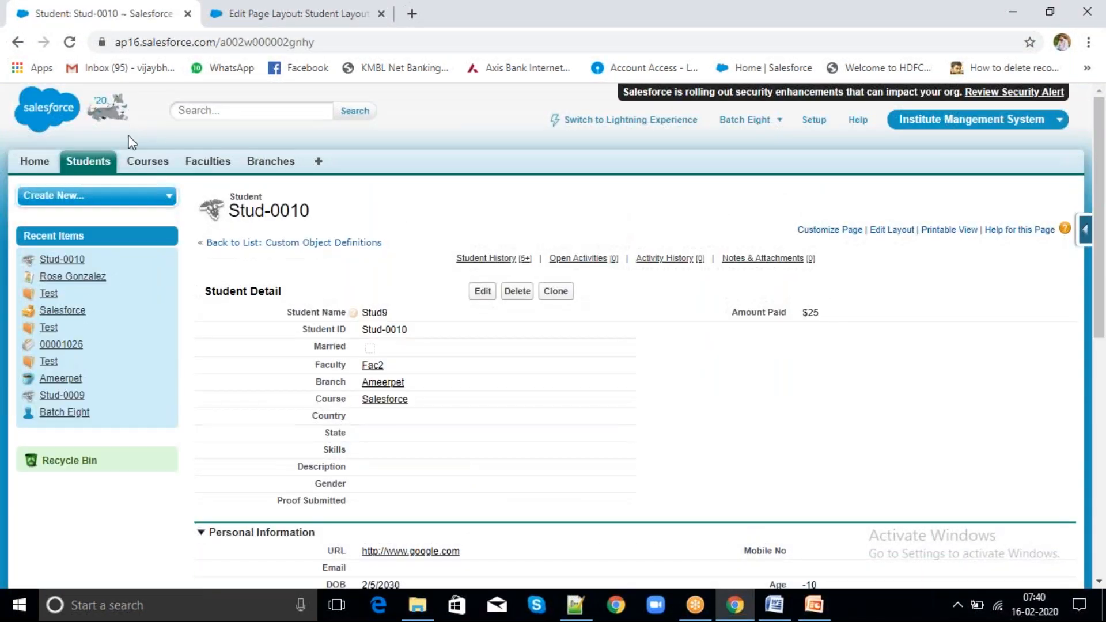
{"action": "left_click", "coordinate": [87, 160]}
{"action": "left_click", "coordinate": [483, 284]}
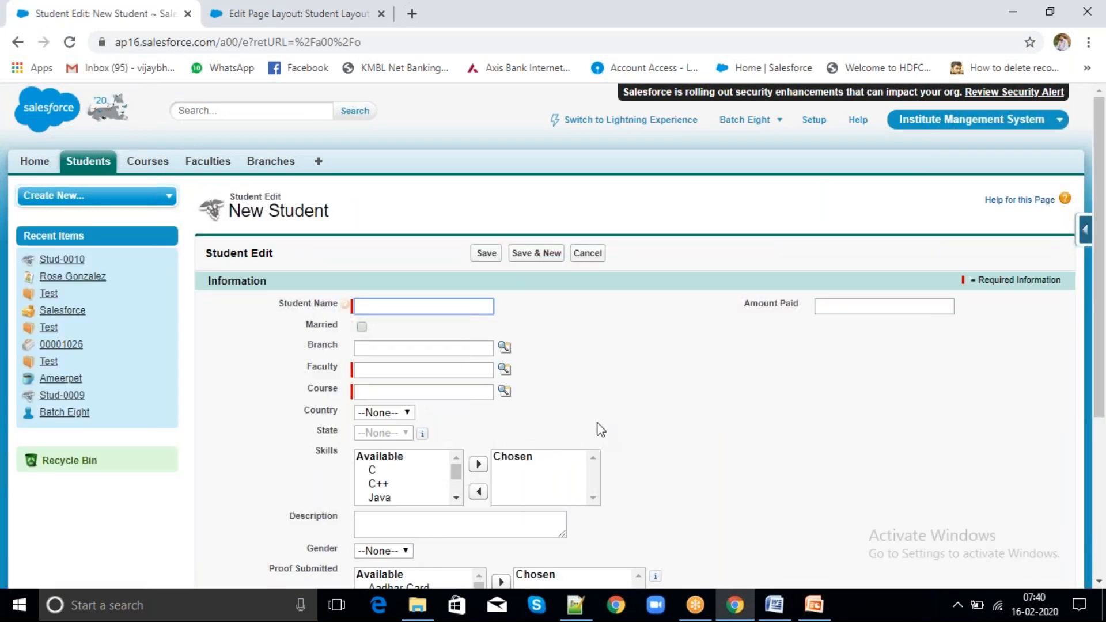
Check the Personal Information section of the new student form and clear the URL field's Required option on the page layout.
{"action": "scroll", "coordinate": [595, 427], "scroll_direction": "down", "scroll_amount": 4}
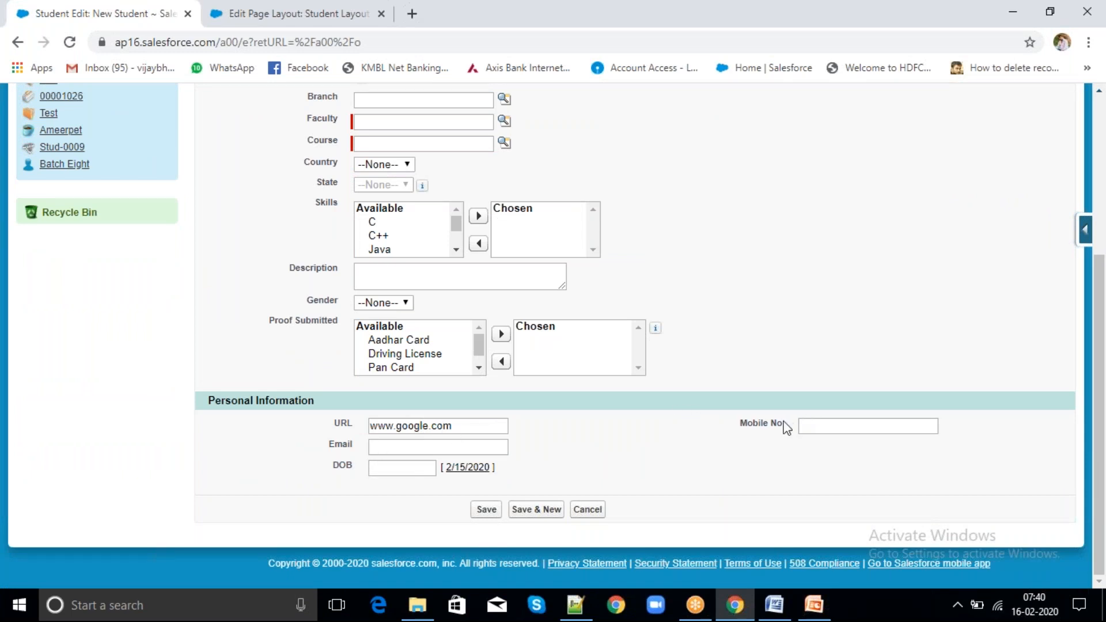
{"action": "left_click", "coordinate": [281, 14]}
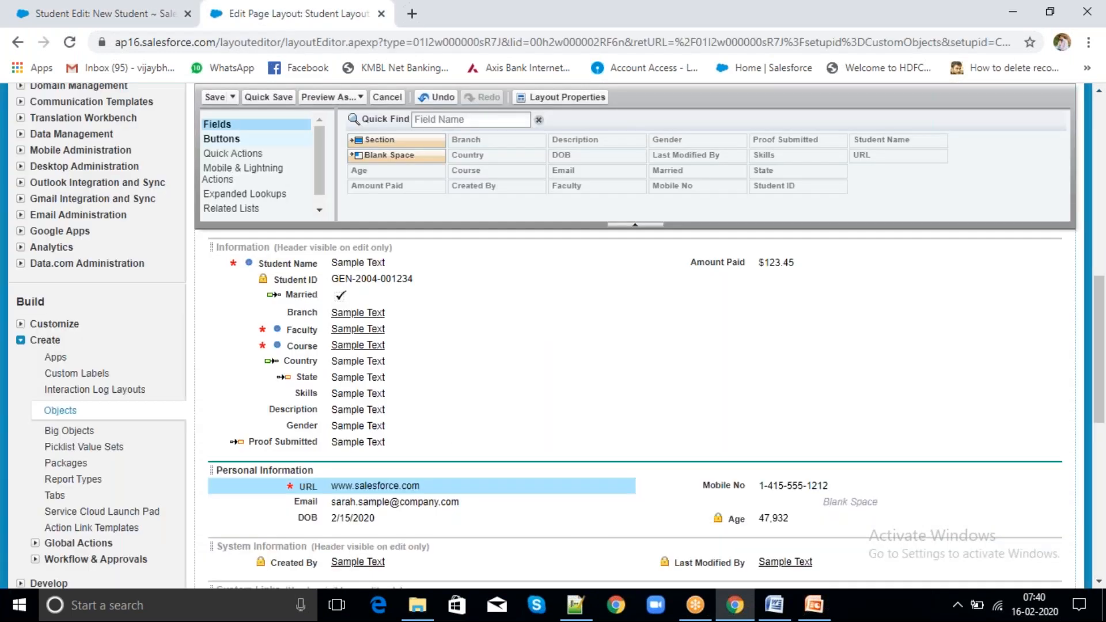
{"action": "mouse_move", "coordinate": [631, 494]}
{"action": "left_click", "coordinate": [626, 486]}
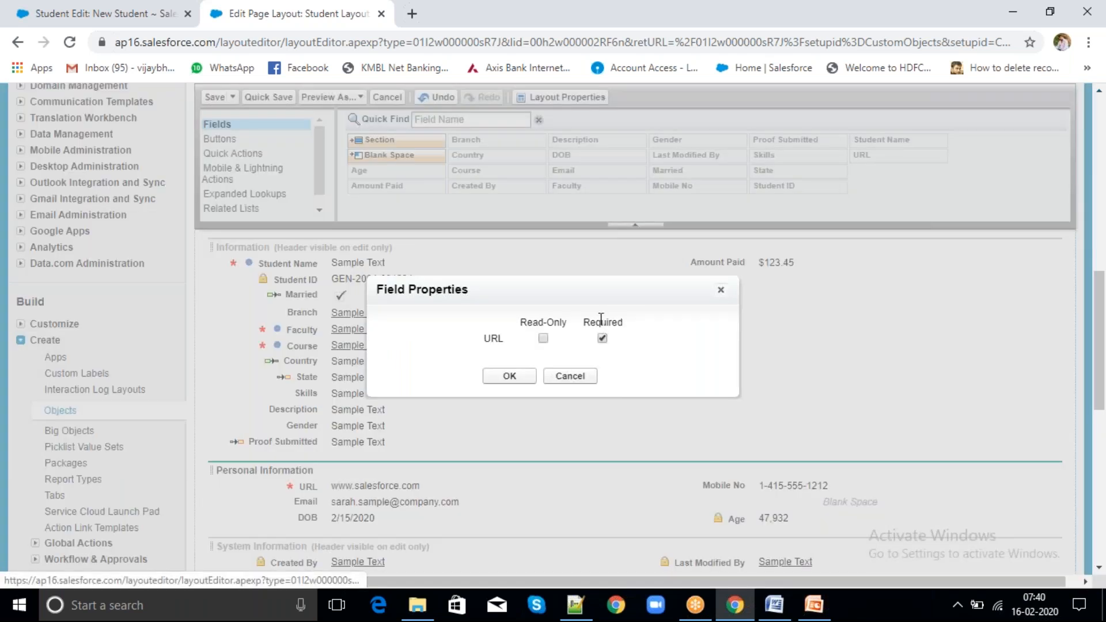
{"action": "left_click", "coordinate": [602, 338]}
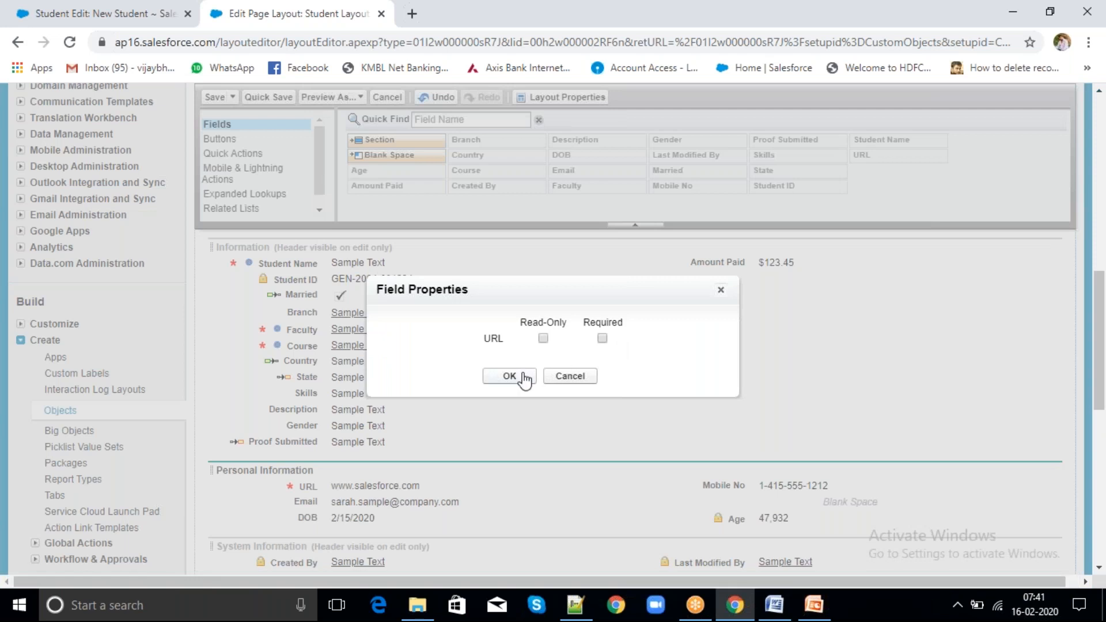
{"action": "left_click", "coordinate": [502, 379]}
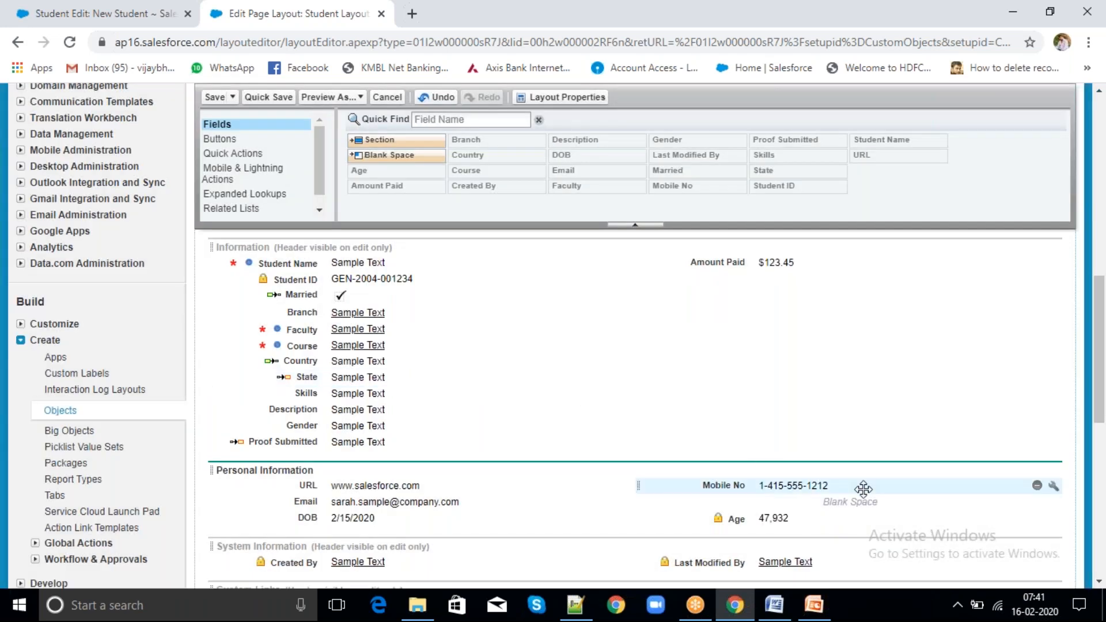
Make the Mobile No field in the Personal Information section required and save the page layout without closing it.
{"action": "left_click", "coordinate": [1051, 490]}
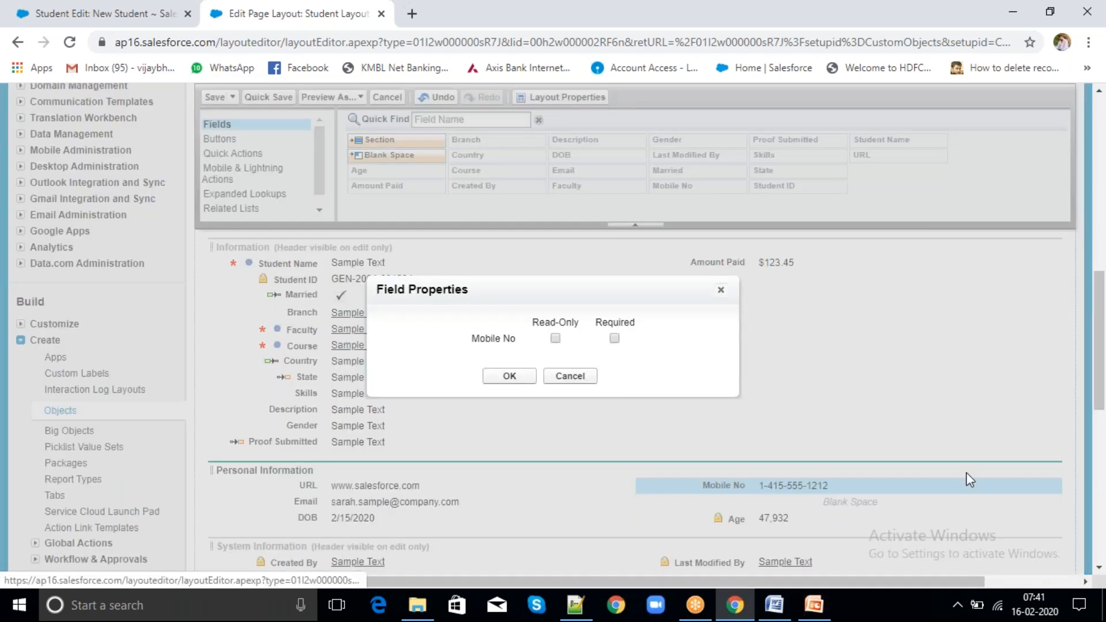
{"action": "left_click", "coordinate": [614, 338]}
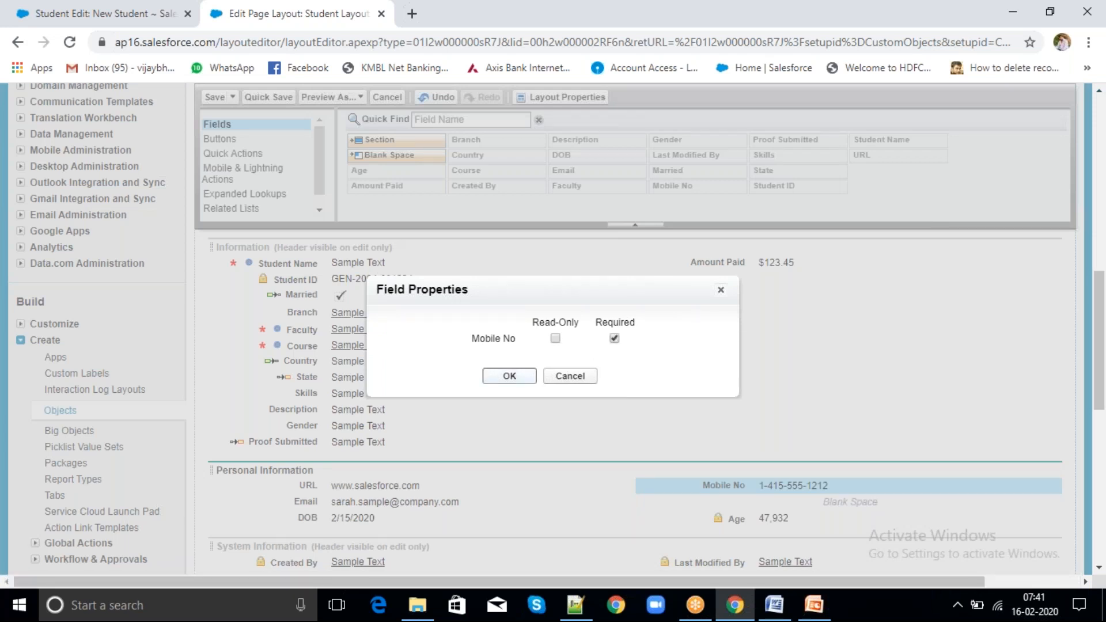
{"action": "left_click", "coordinate": [518, 378]}
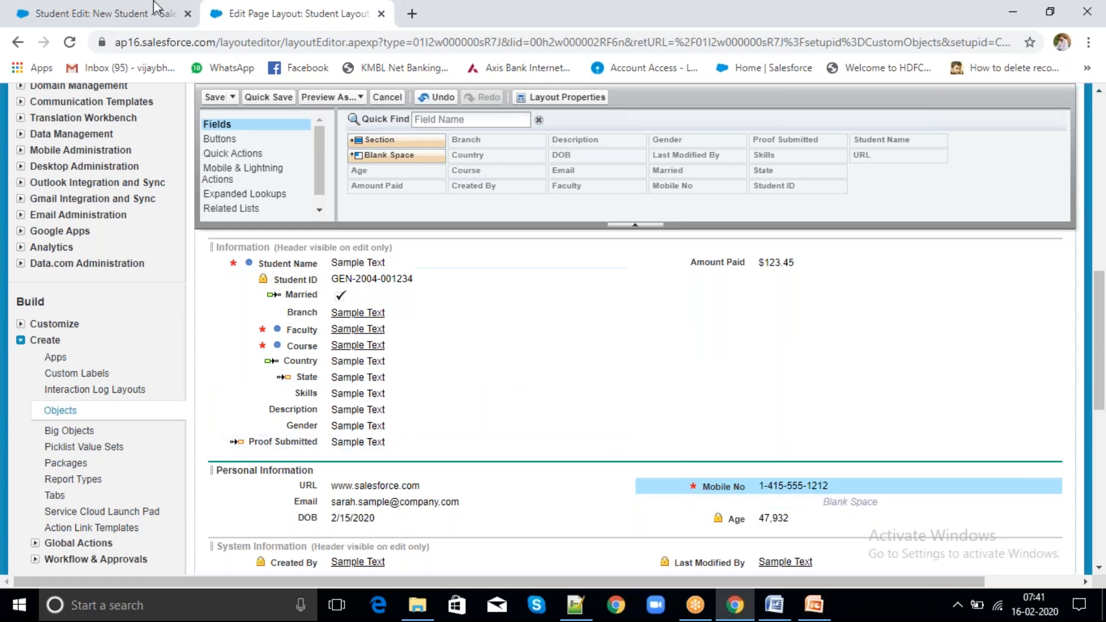
{"action": "left_click", "coordinate": [135, 13]}
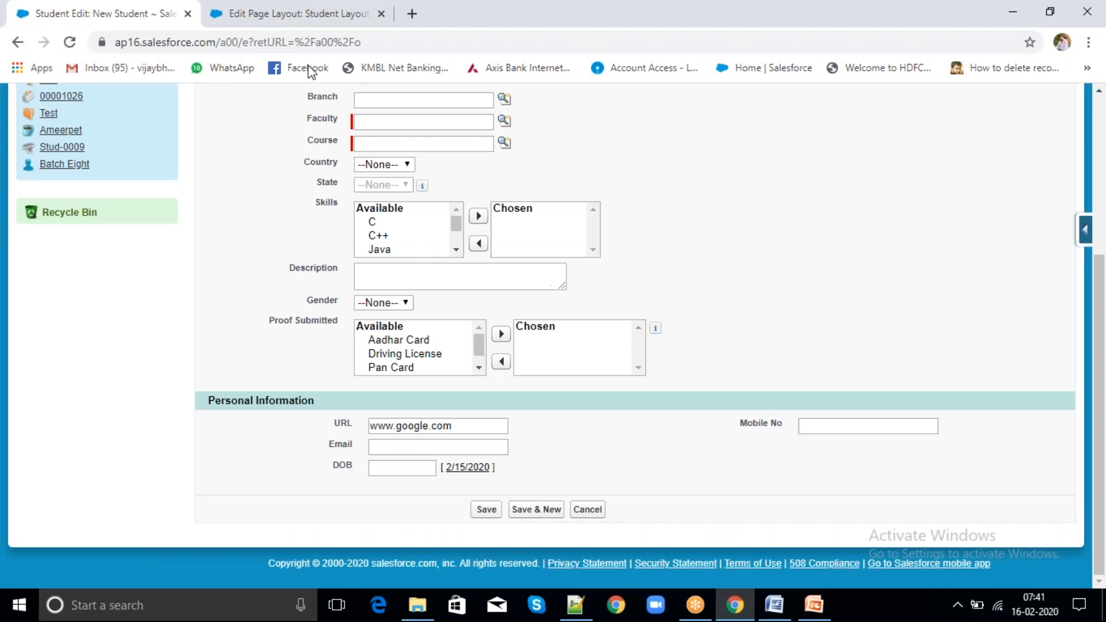
{"action": "left_click", "coordinate": [286, 15]}
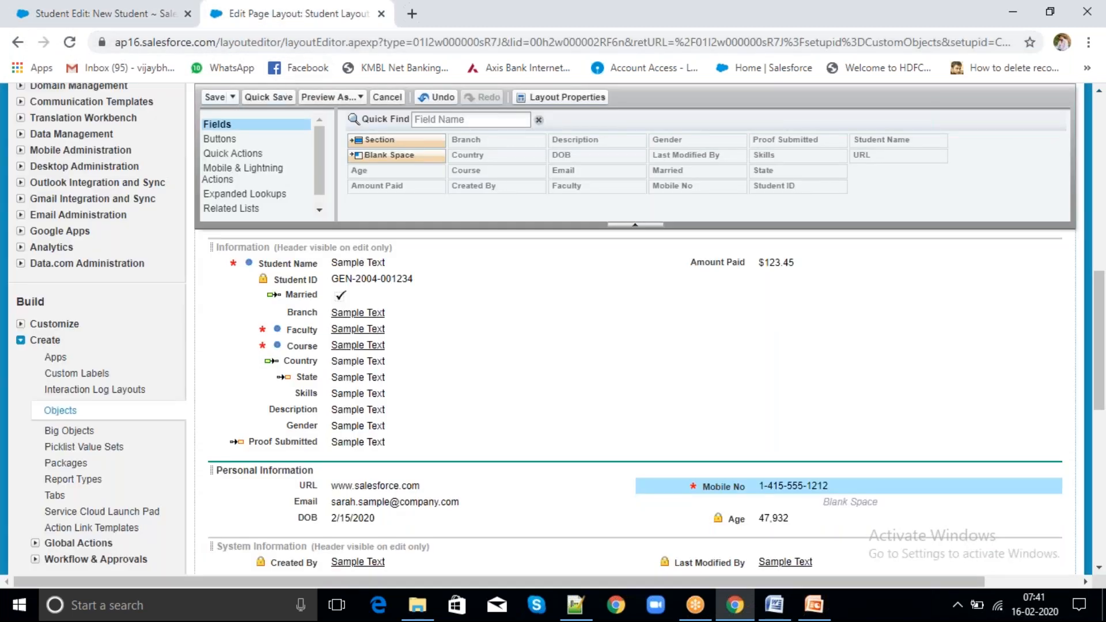
{"action": "left_click", "coordinate": [266, 98]}
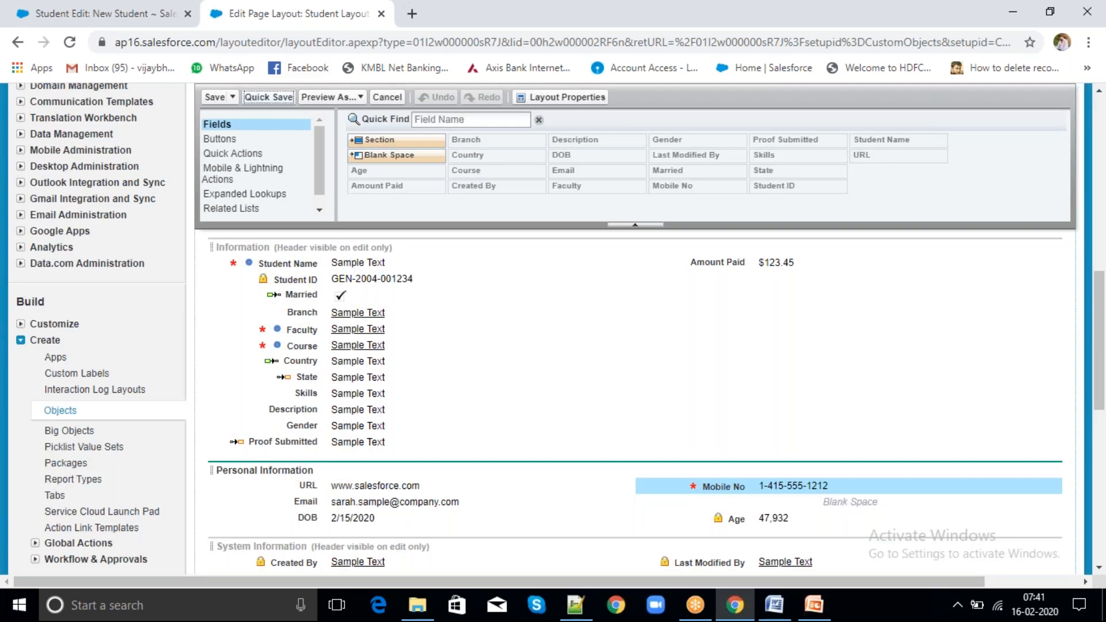
Reload the new student form and check the Mobile No field in the Personal Information section.
{"action": "left_click", "coordinate": [99, 17]}
{"action": "left_click", "coordinate": [69, 44]}
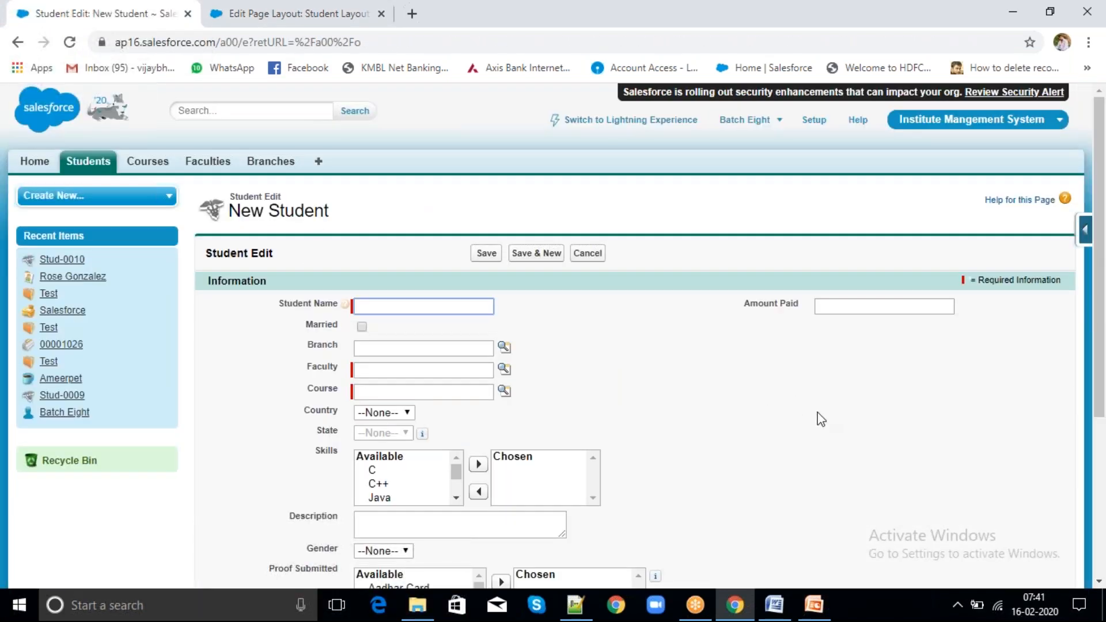
{"action": "scroll", "coordinate": [819, 421], "scroll_direction": "down", "scroll_amount": 5}
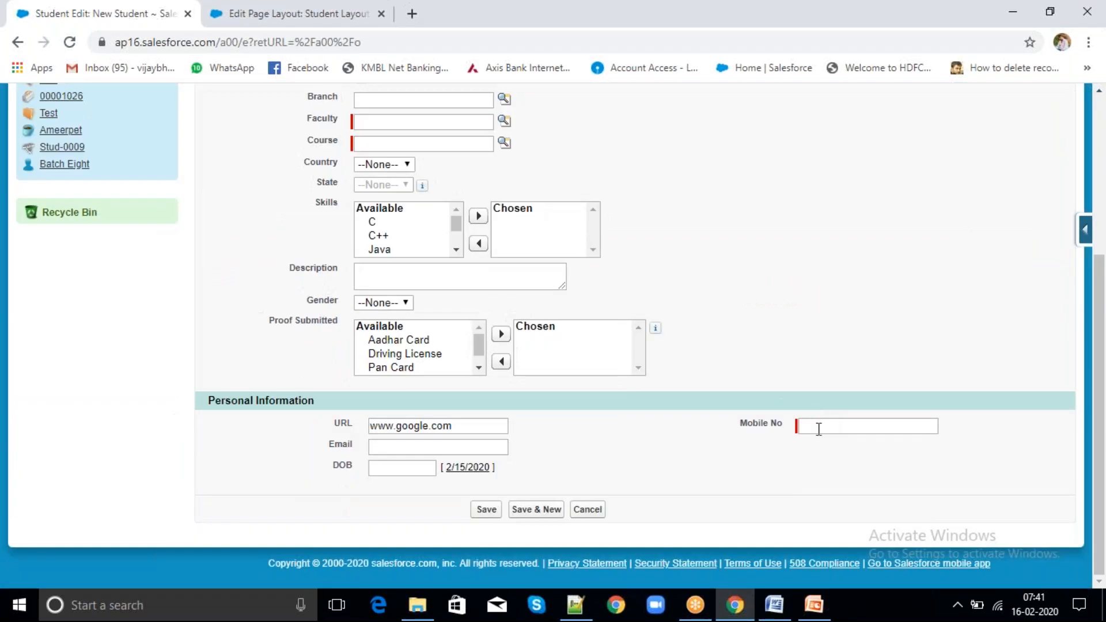
Examine the Read-Only and Required options of the Amount Paid field on the page layout without changing them.
{"action": "left_click", "coordinate": [283, 18]}
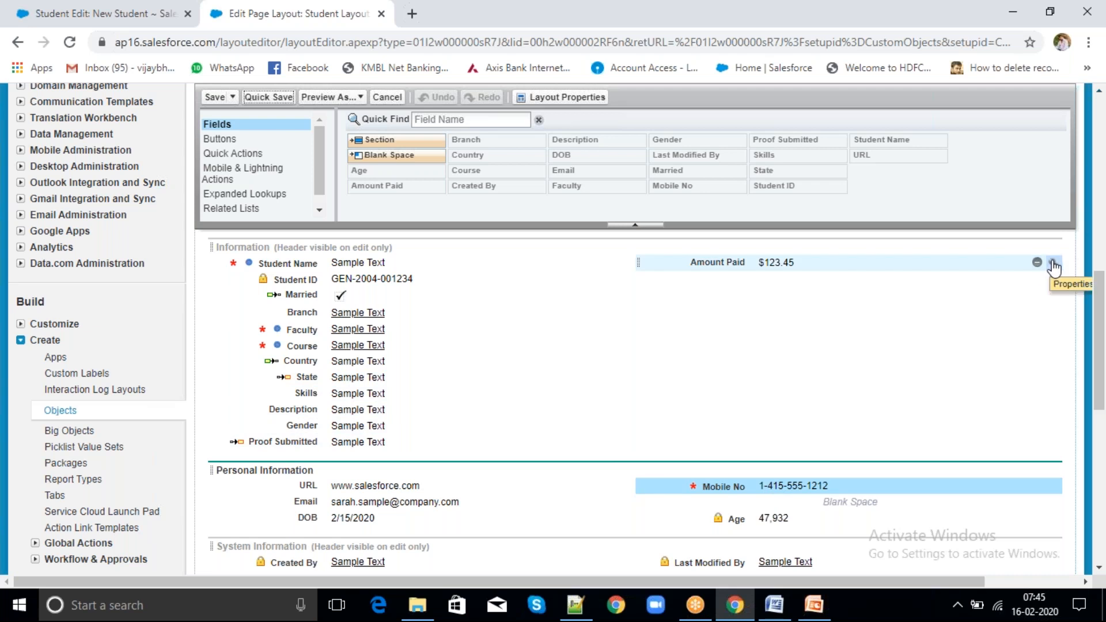
{"action": "left_click", "coordinate": [1054, 266]}
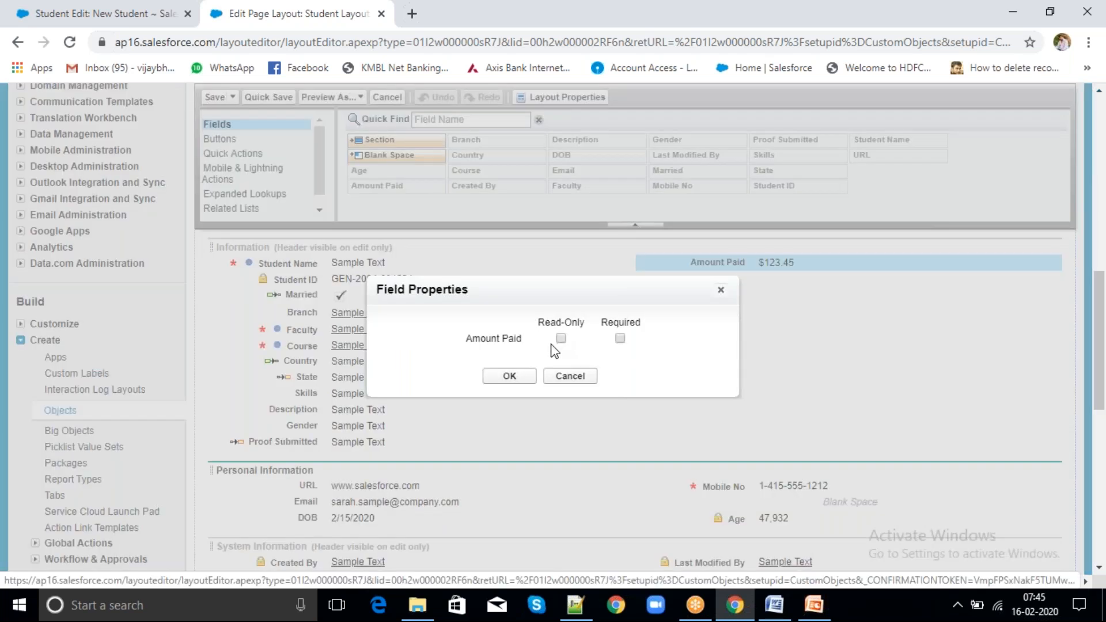
{"action": "left_click", "coordinate": [510, 376]}
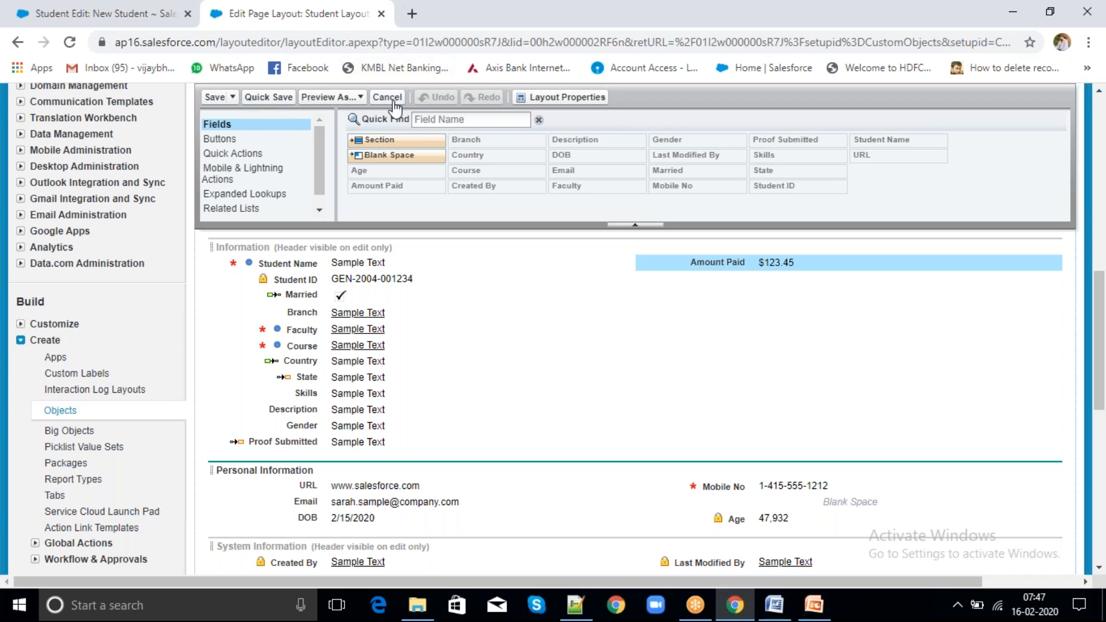
Look through the user profiles available for previewing the page layout, without choosing one.
{"action": "left_click", "coordinate": [361, 97]}
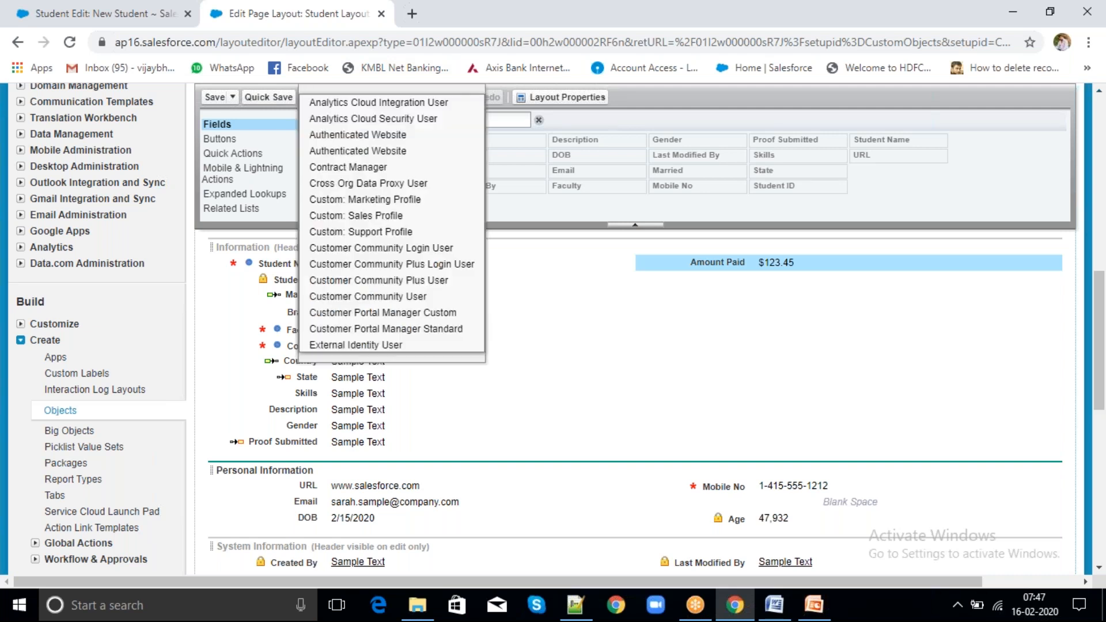
{"action": "scroll", "coordinate": [390, 362], "scroll_direction": "down", "scroll_amount": 5}
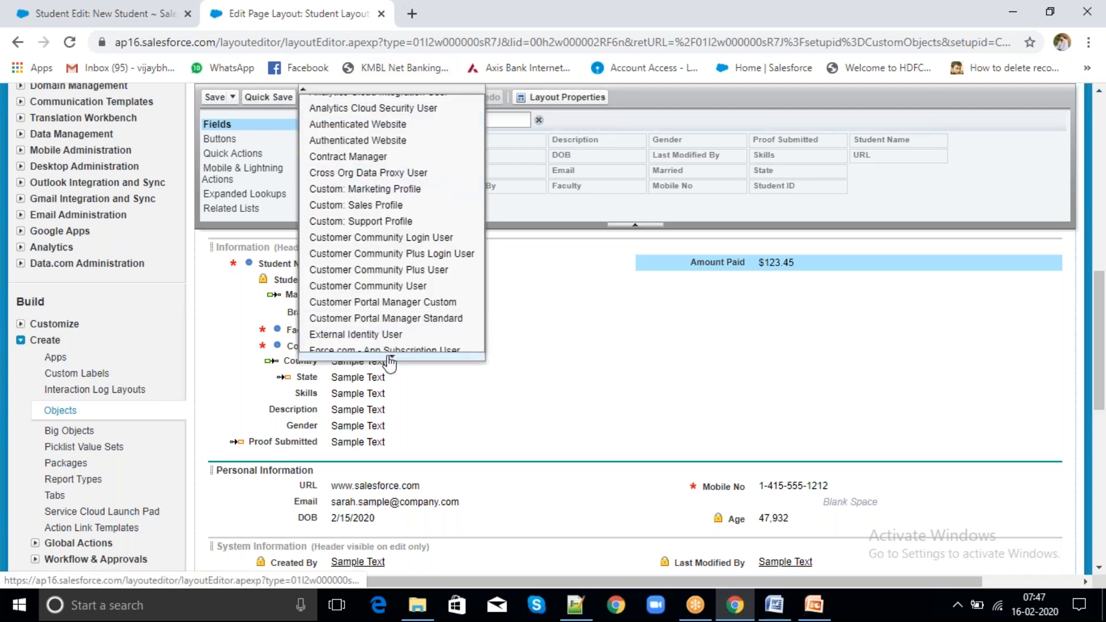
{"action": "scroll", "coordinate": [390, 362], "scroll_direction": "down", "scroll_amount": 4}
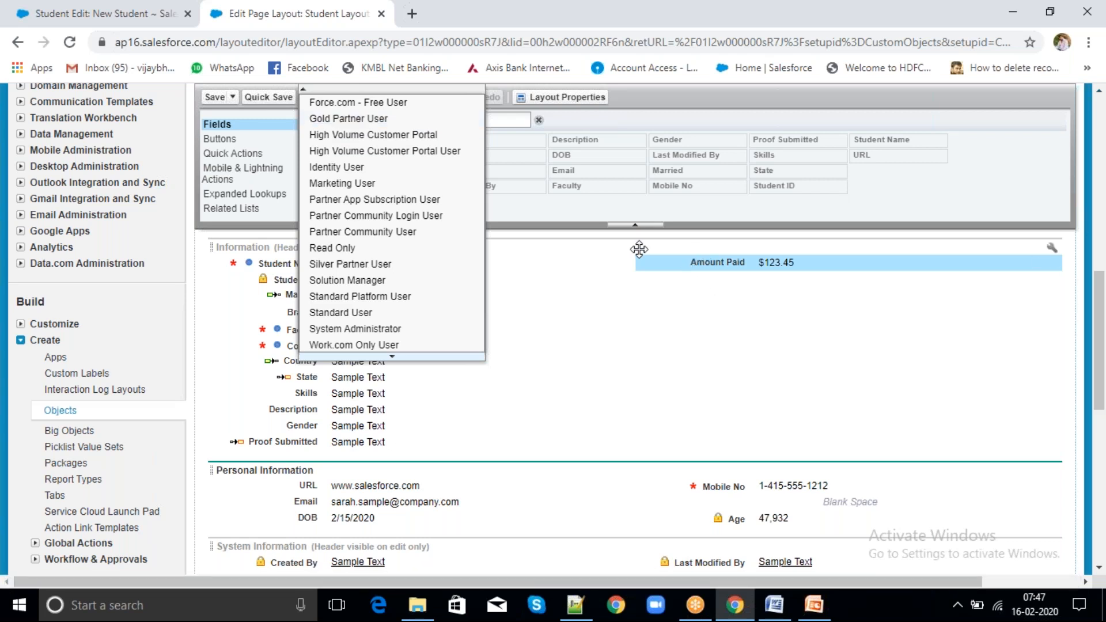
{"action": "left_click", "coordinate": [576, 247]}
Review the layout properties of Student Layout, accept them as they are, and save the layout while keeping the editor open.
{"action": "left_click", "coordinate": [567, 97]}
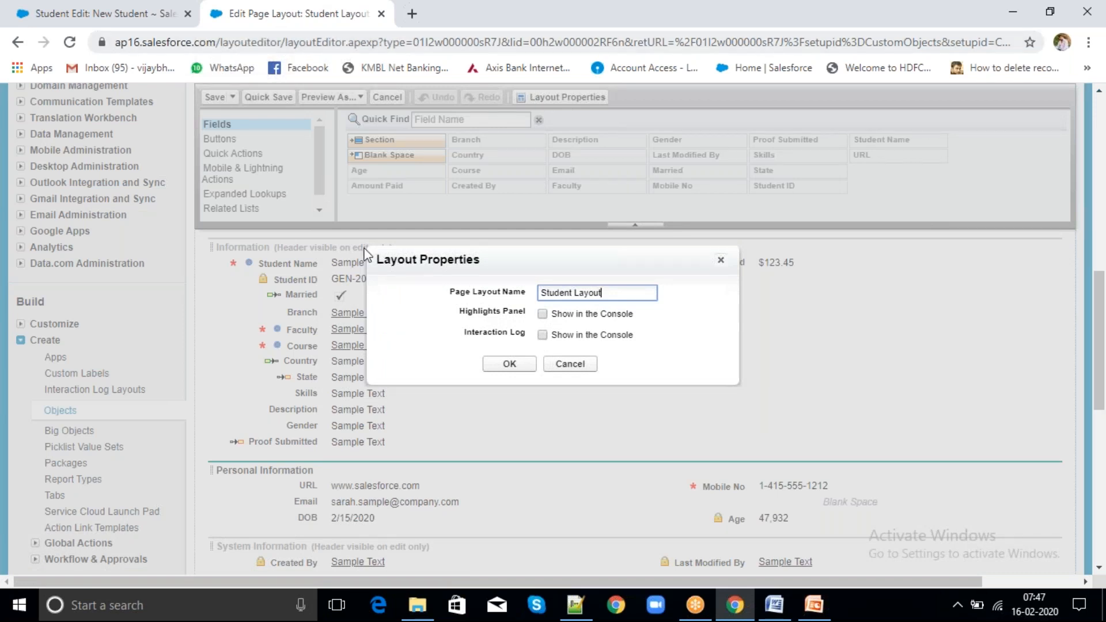
{"action": "left_click", "coordinate": [521, 370]}
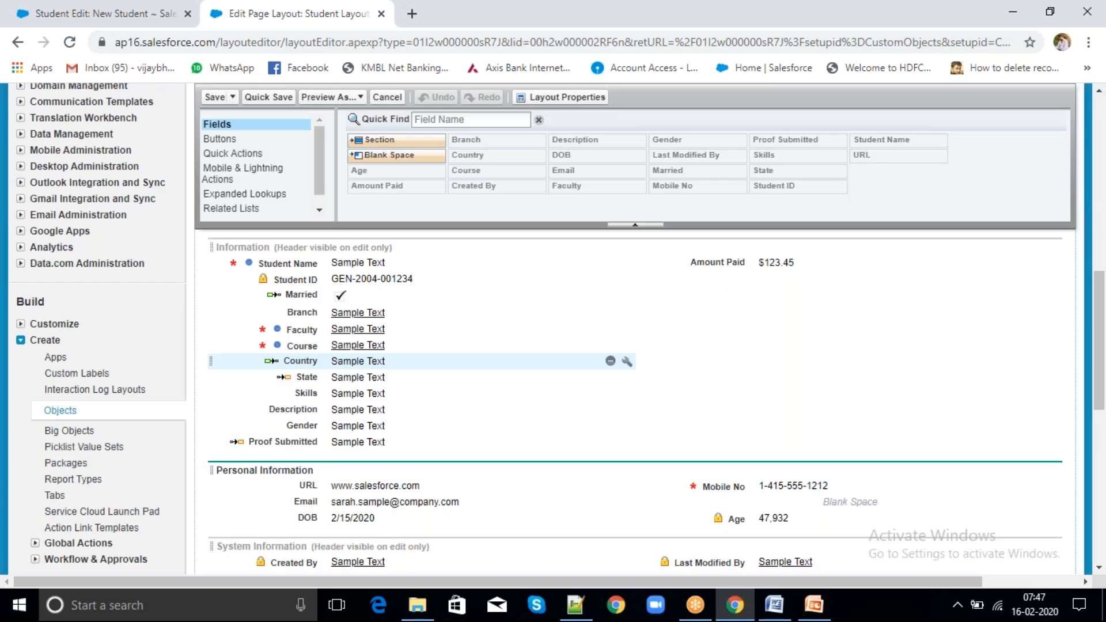
{"action": "left_click", "coordinate": [280, 98]}
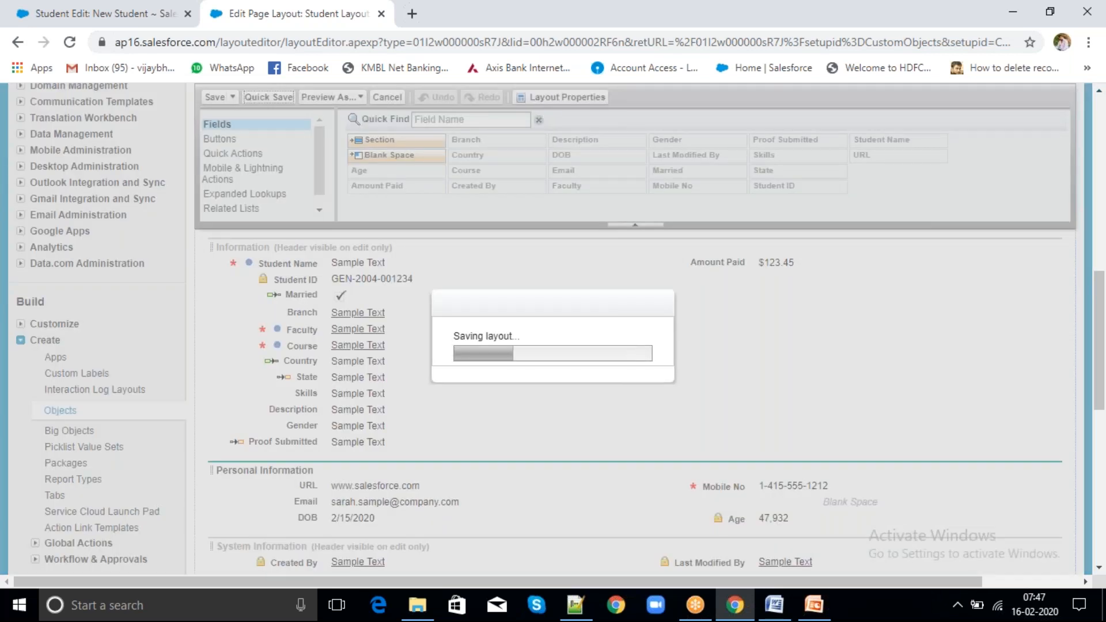
Display the buttons available for the Student page layout and review the standard buttons in the Student Detail section.
{"action": "scroll", "coordinate": [553, 345], "scroll_direction": "down", "scroll_amount": 1}
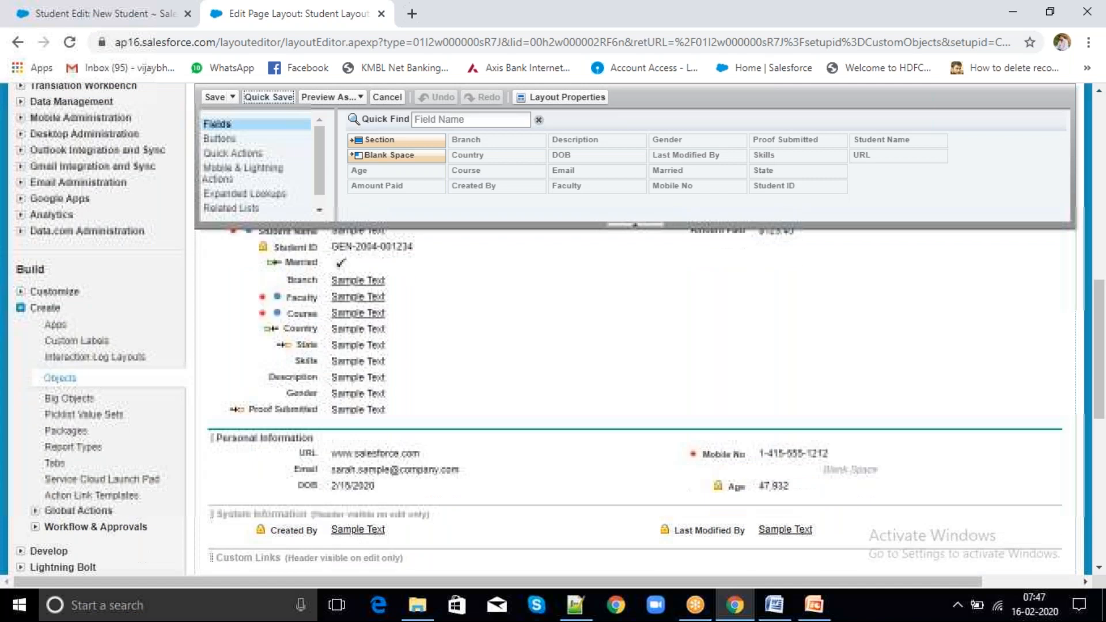
{"action": "scroll", "coordinate": [552, 374], "scroll_direction": "down", "scroll_amount": 3}
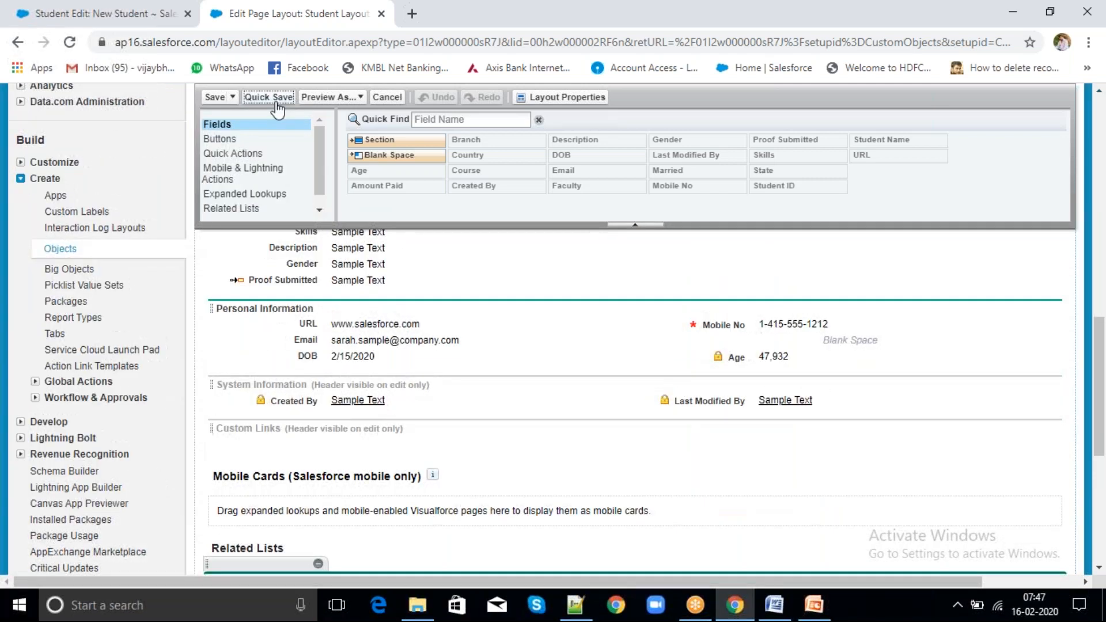
{"action": "left_click", "coordinate": [247, 140]}
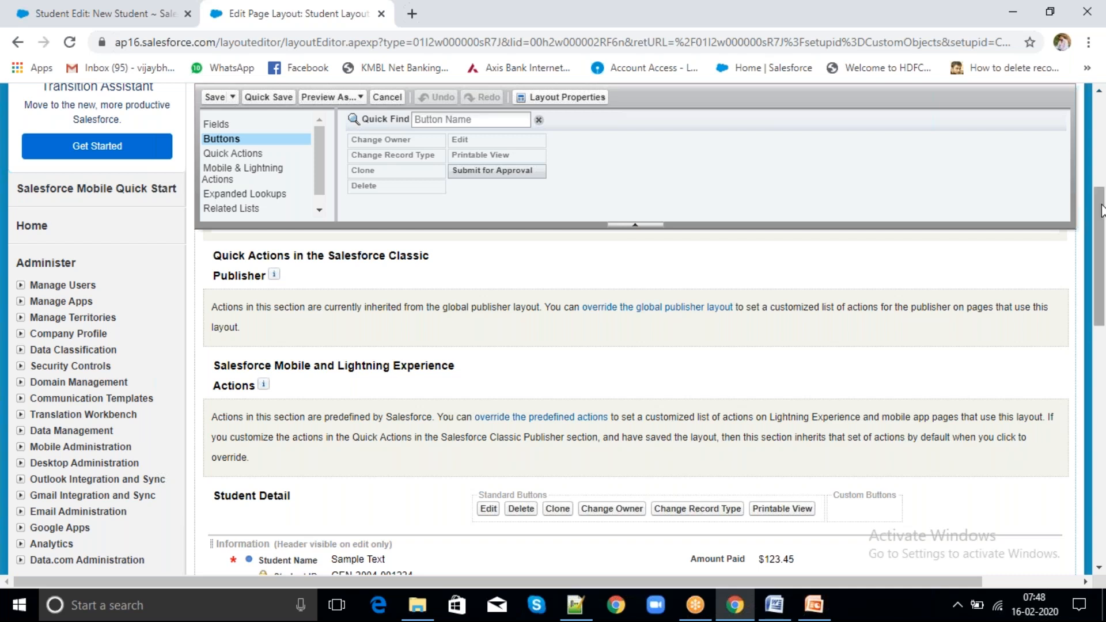
{"action": "mouse_move", "coordinate": [1100, 213]}
{"action": "left_mouse_down"}
{"action": "mouse_move", "coordinate": [1101, 263]}
{"action": "mouse_move", "coordinate": [1101, 222]}
{"action": "left_mouse_up"}
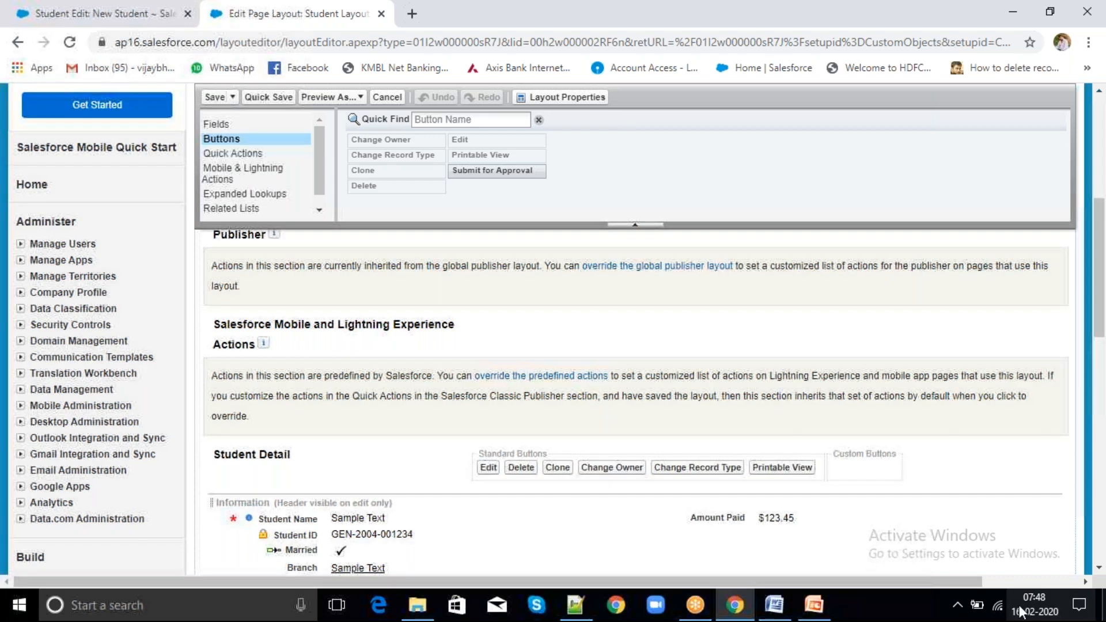
{"action": "left_click", "coordinate": [996, 604]}
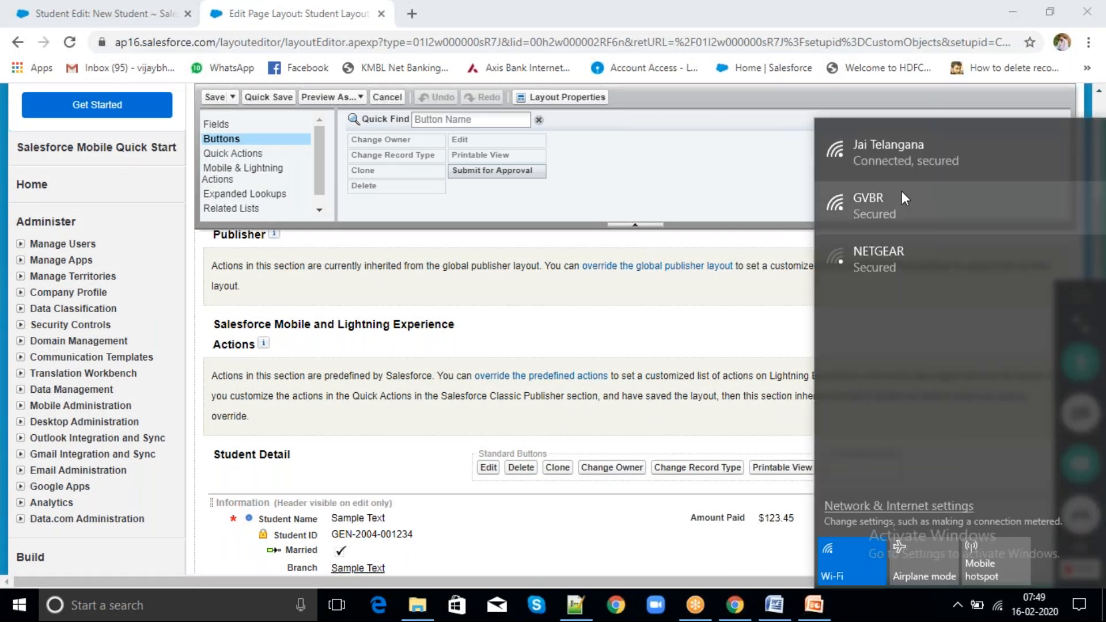
{"action": "left_click", "coordinate": [893, 163]}
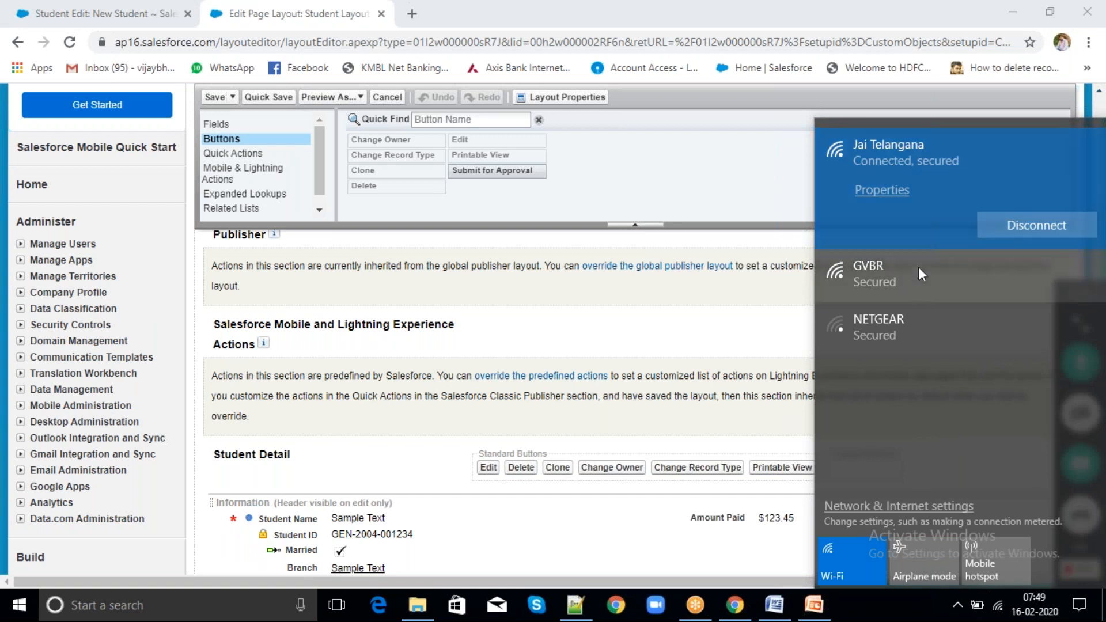
{"action": "left_click", "coordinate": [749, 439]}
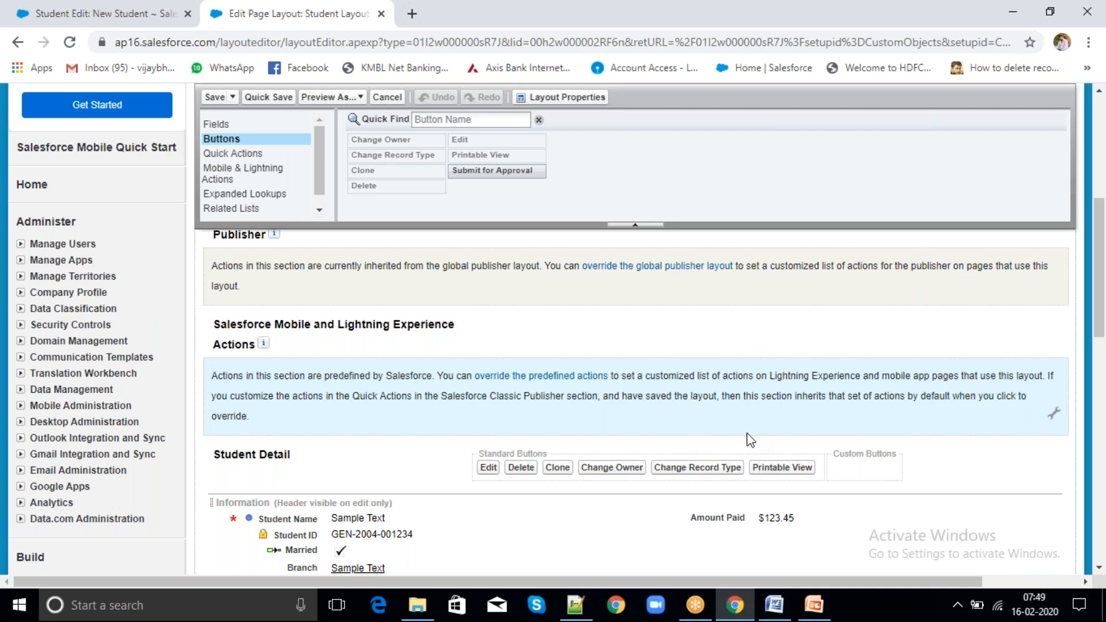
Cancel the new student entry and open the first record in the Recent Students list.
{"action": "left_click", "coordinate": [98, 13]}
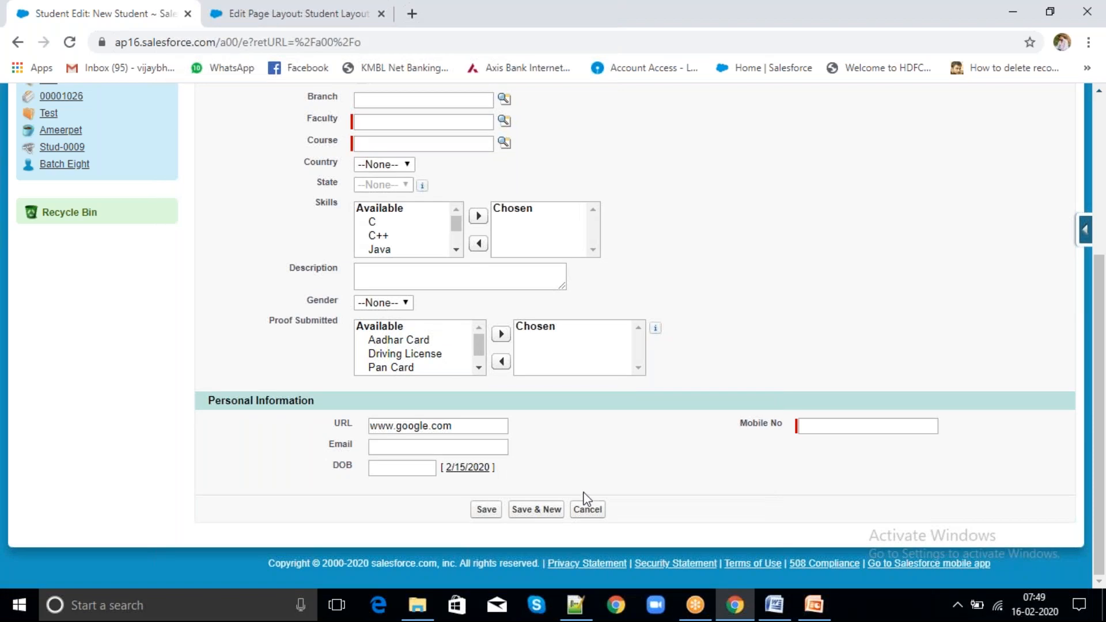
{"action": "left_click", "coordinate": [588, 510]}
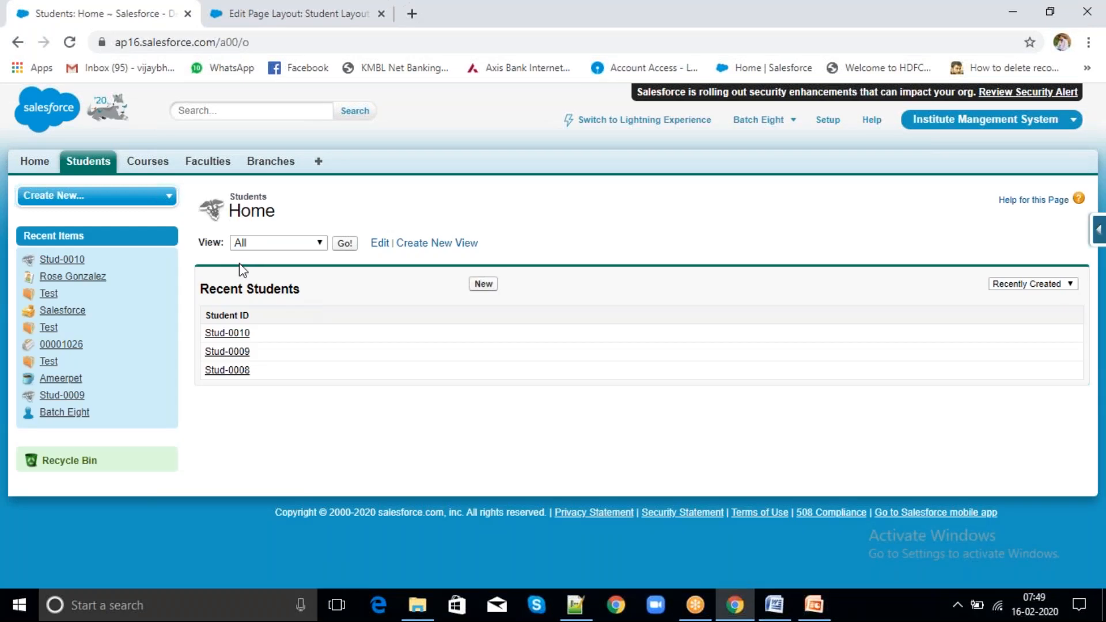
{"action": "left_click", "coordinate": [235, 334]}
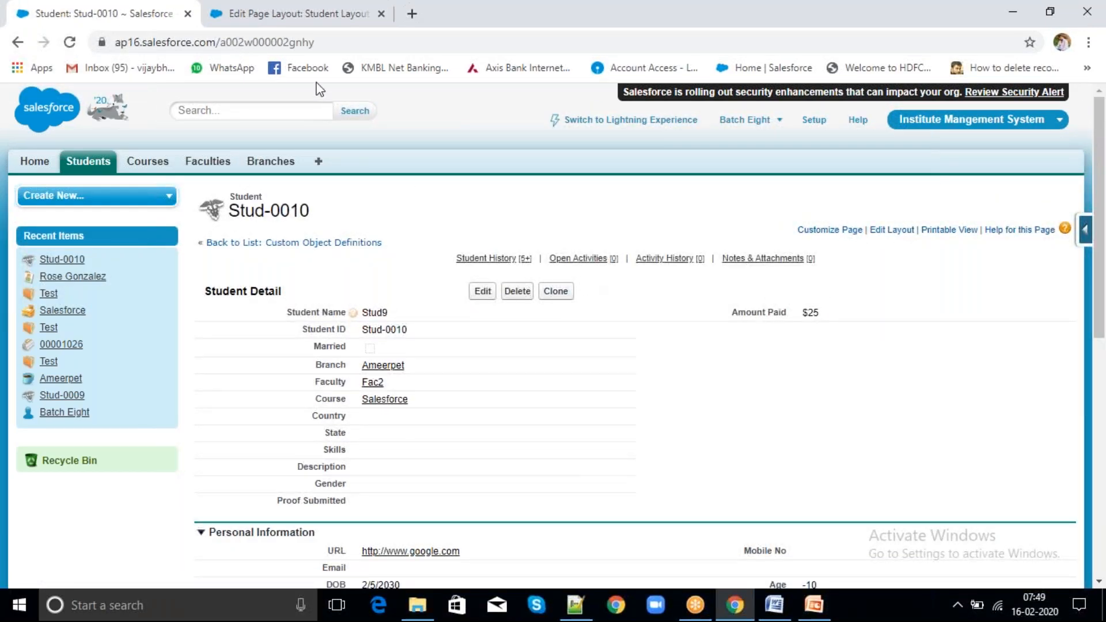
Remove the Delete button from the Student page layout, save the layout, and reload the student record.
{"action": "left_click", "coordinate": [291, 16]}
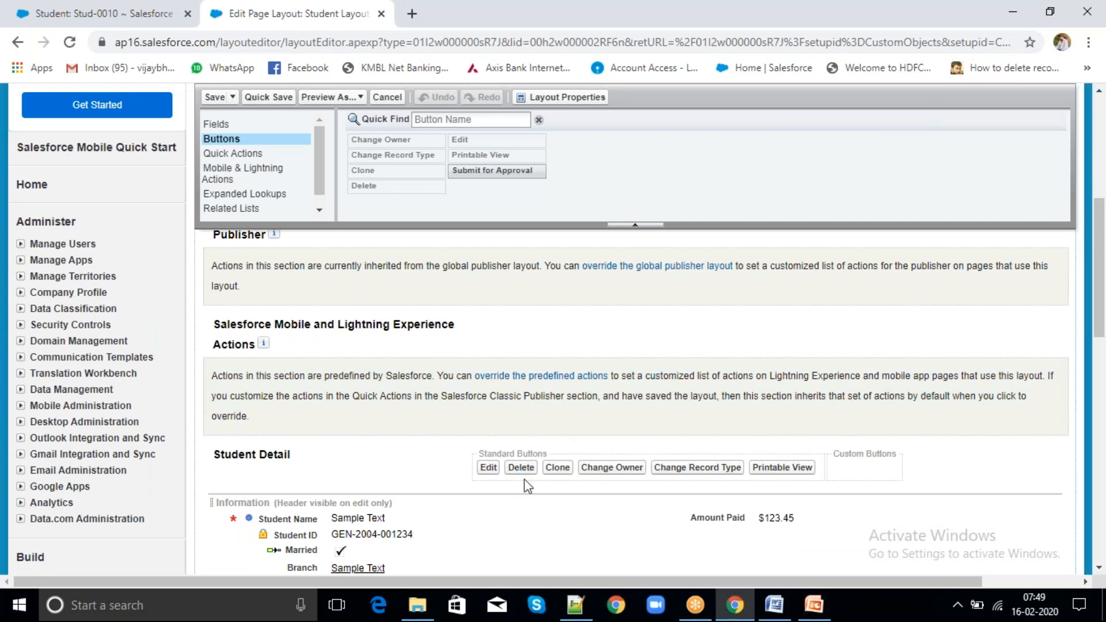
{"action": "left_click_drag", "start_coordinate": [522, 471], "coordinate": [504, 152]}
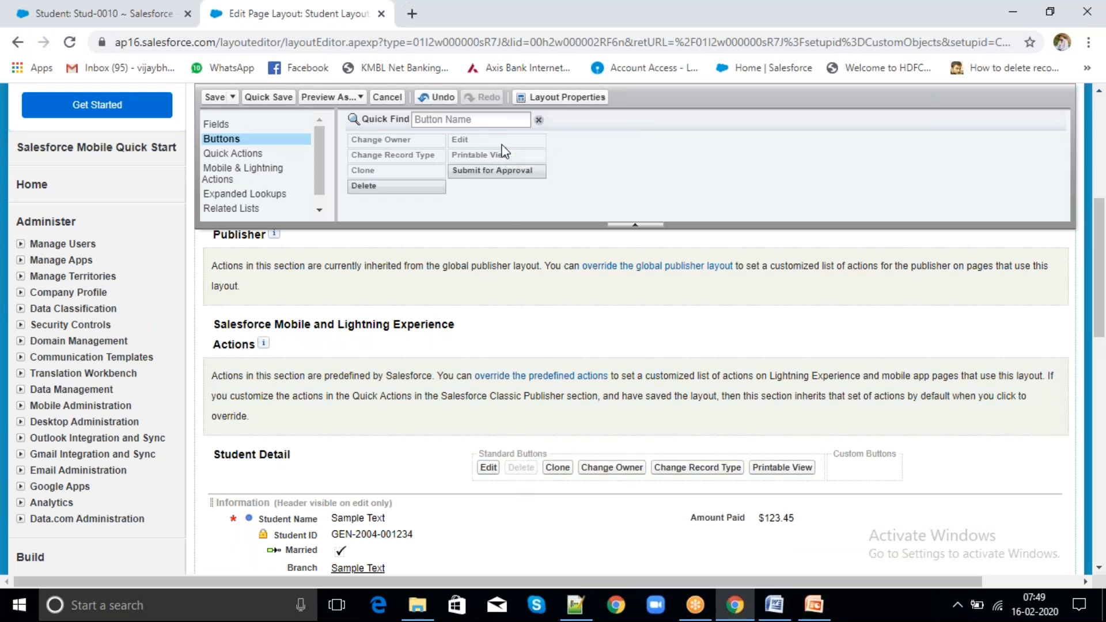
{"action": "left_click", "coordinate": [269, 96]}
{"action": "left_click", "coordinate": [147, 2]}
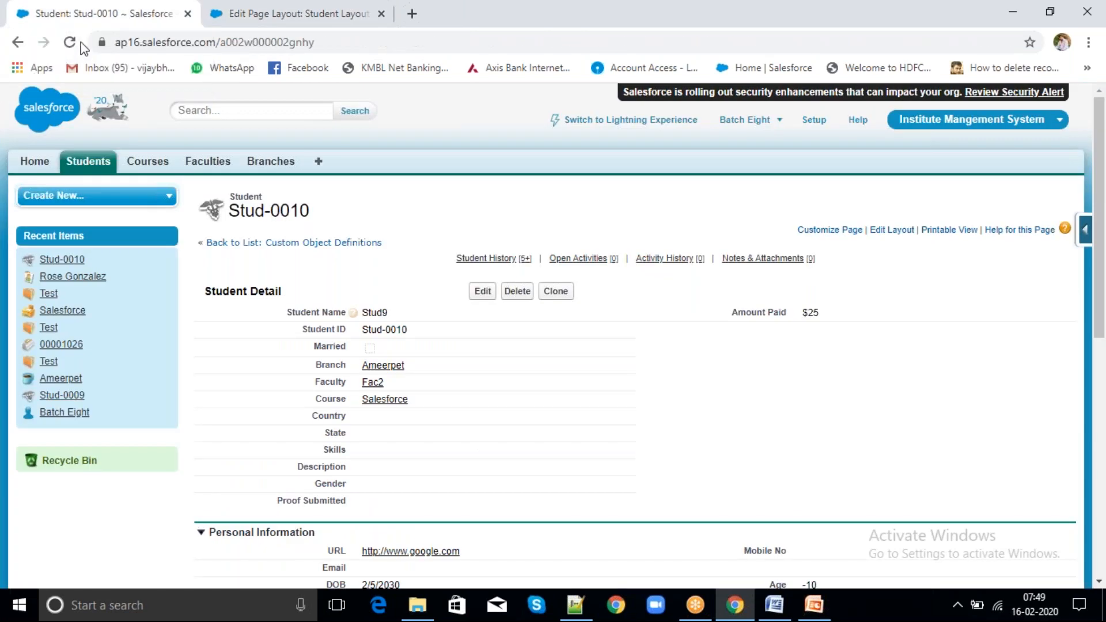
{"action": "left_click", "coordinate": [68, 45]}
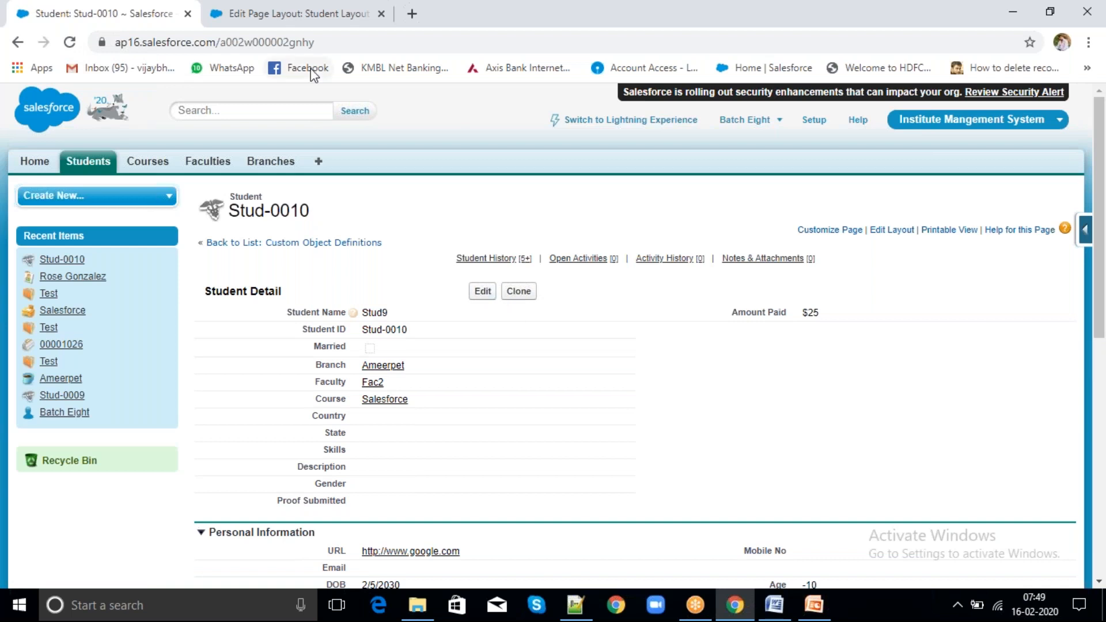
Put the Delete button back among the Student layout's standard buttons, save the layout, and reload the student record.
{"action": "left_click", "coordinate": [292, 12]}
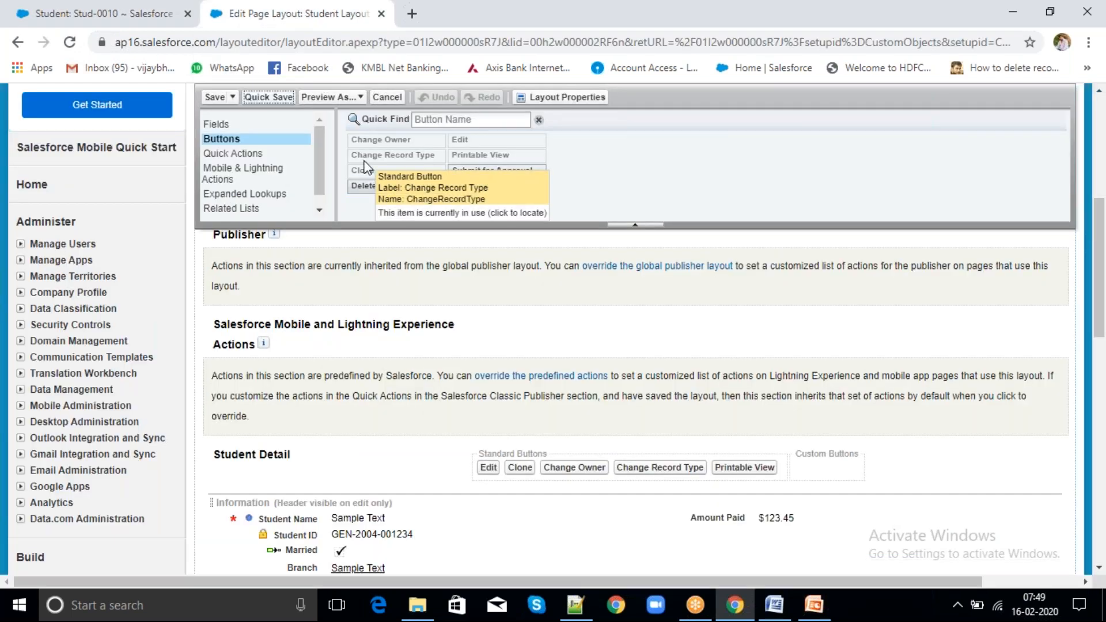
{"action": "mouse_move", "coordinate": [383, 186]}
{"action": "left_mouse_down"}
{"action": "mouse_move", "coordinate": [518, 393]}
{"action": "mouse_move", "coordinate": [522, 465]}
{"action": "left_mouse_up"}
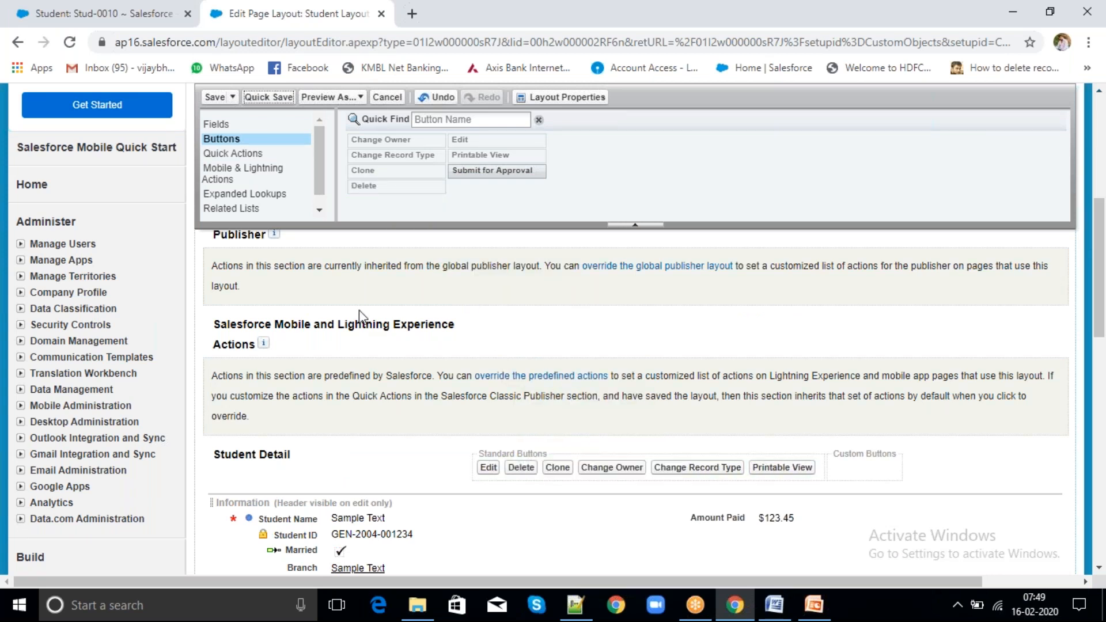
{"action": "left_click", "coordinate": [257, 97]}
{"action": "left_click", "coordinate": [132, 14]}
{"action": "left_click", "coordinate": [70, 43]}
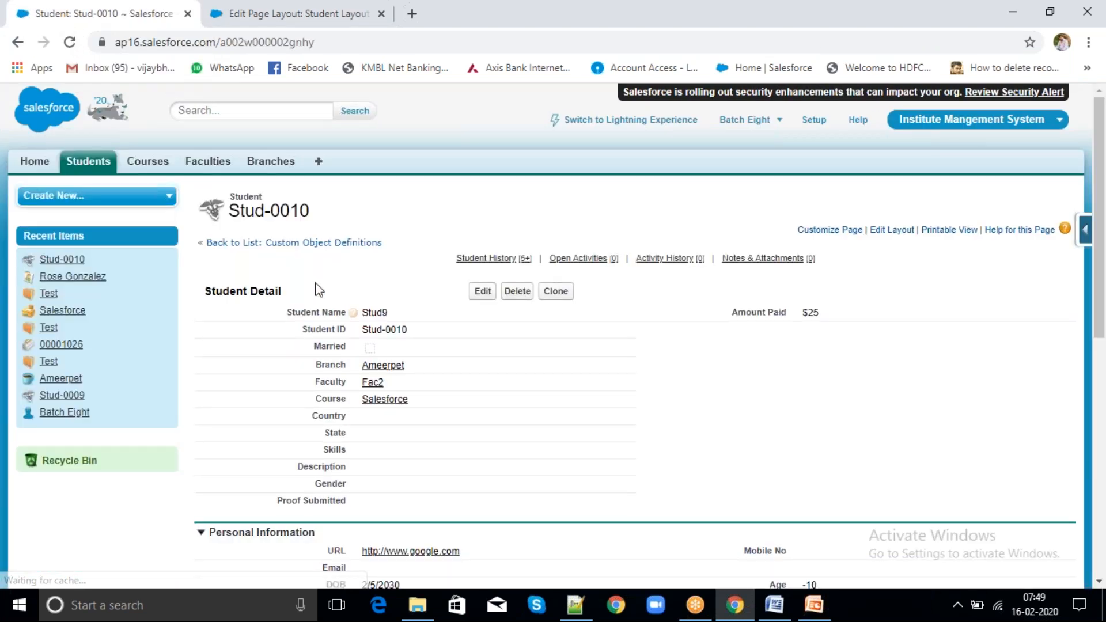
Try to add the New Account quick action to the Salesforce Classic Publisher section of the Student page layout.
{"action": "left_click", "coordinate": [265, 14]}
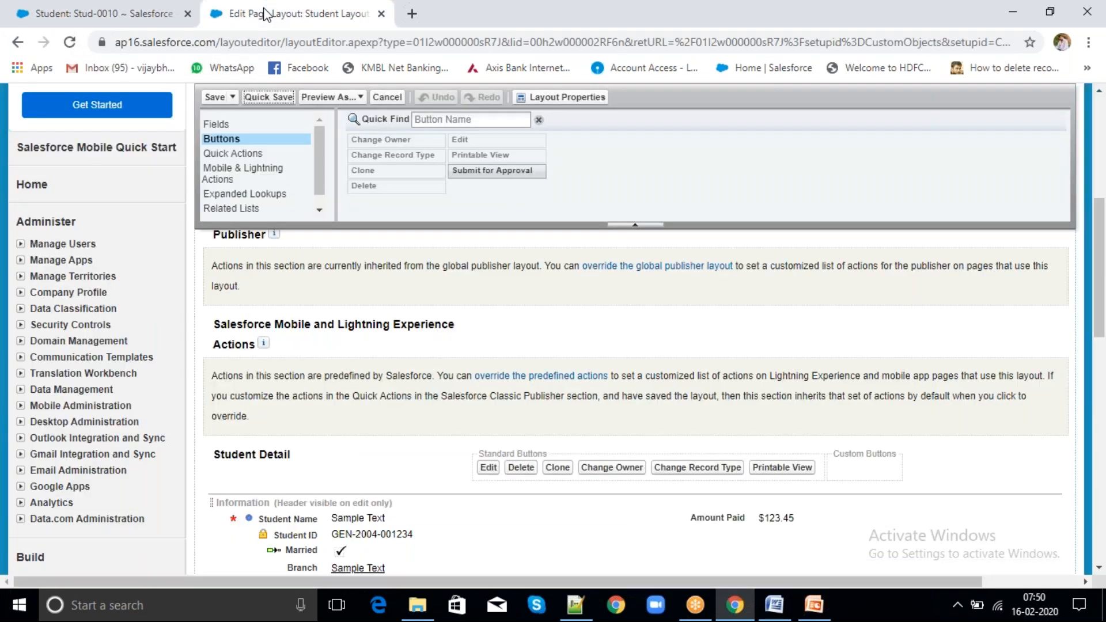
{"action": "left_click", "coordinate": [253, 155]}
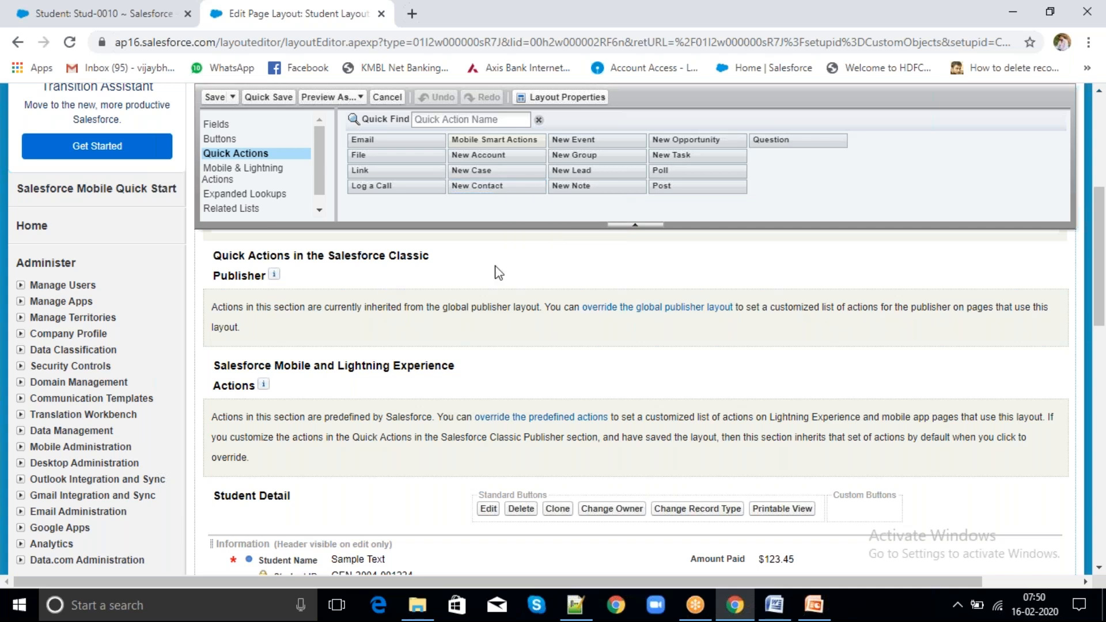
{"action": "scroll", "coordinate": [499, 273], "scroll_direction": "up", "scroll_amount": 3}
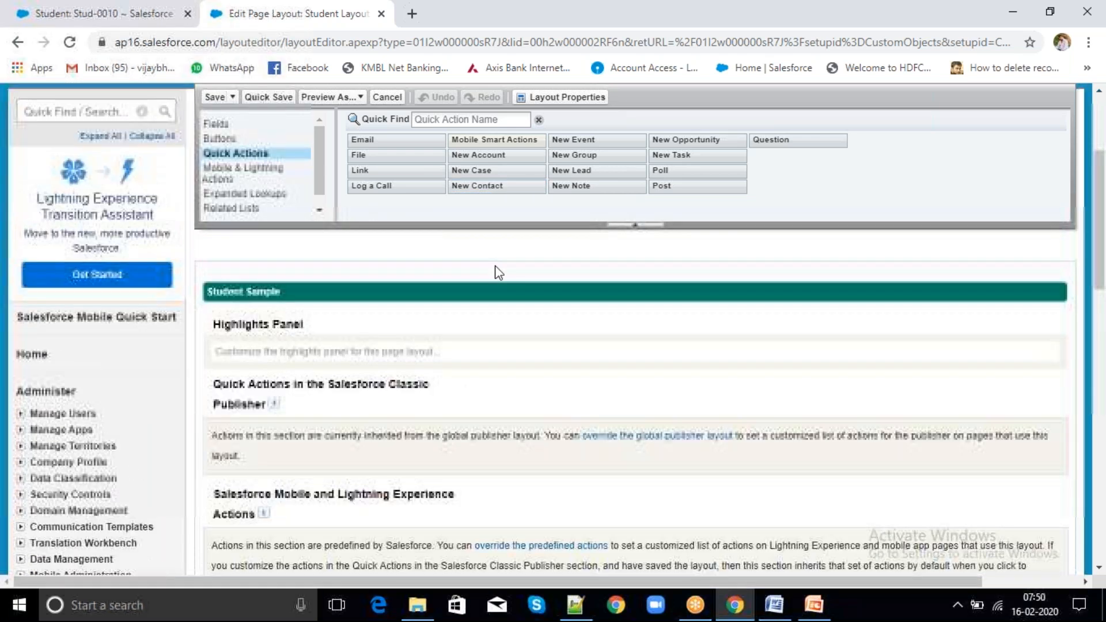
{"action": "scroll", "coordinate": [498, 273], "scroll_direction": "down", "scroll_amount": 3}
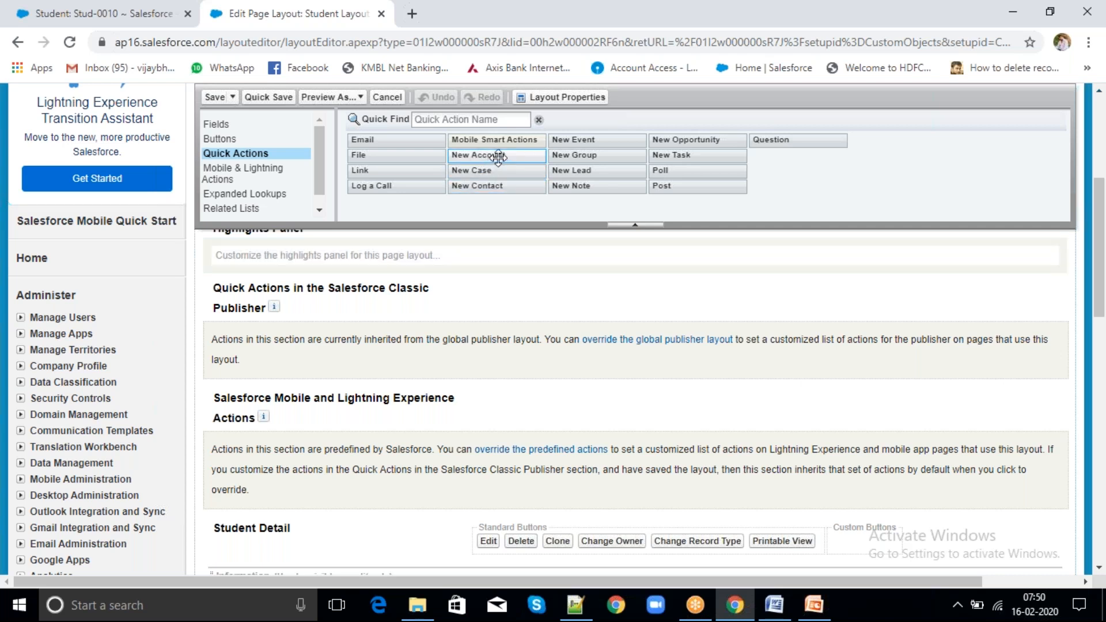
{"action": "left_click_drag", "start_coordinate": [498, 156], "coordinate": [428, 339]}
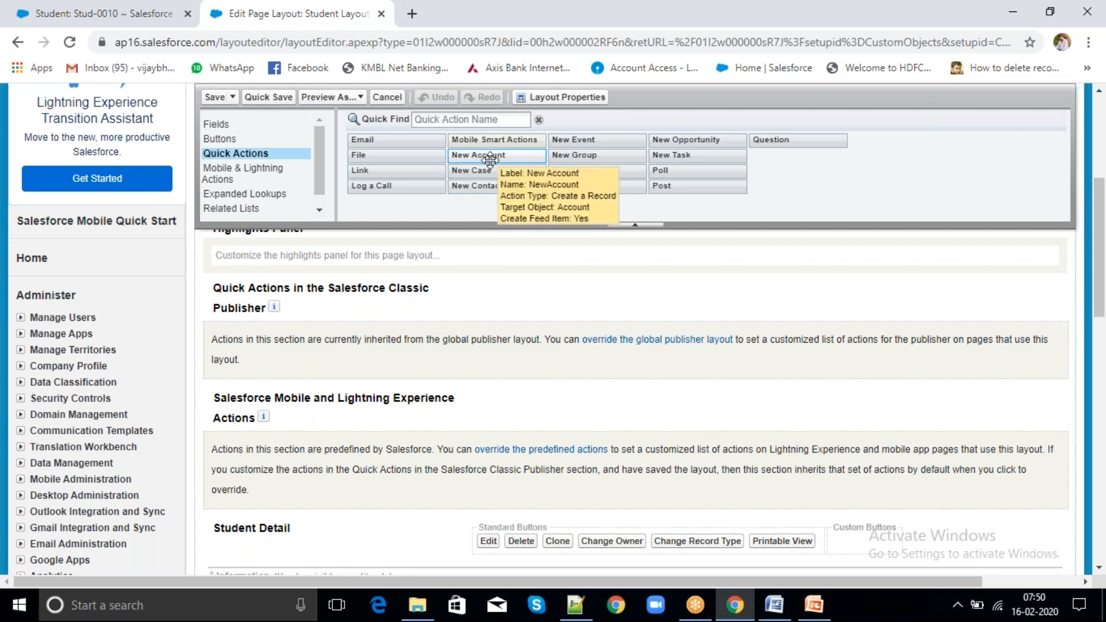
{"action": "left_click_drag", "start_coordinate": [490, 160], "coordinate": [484, 339]}
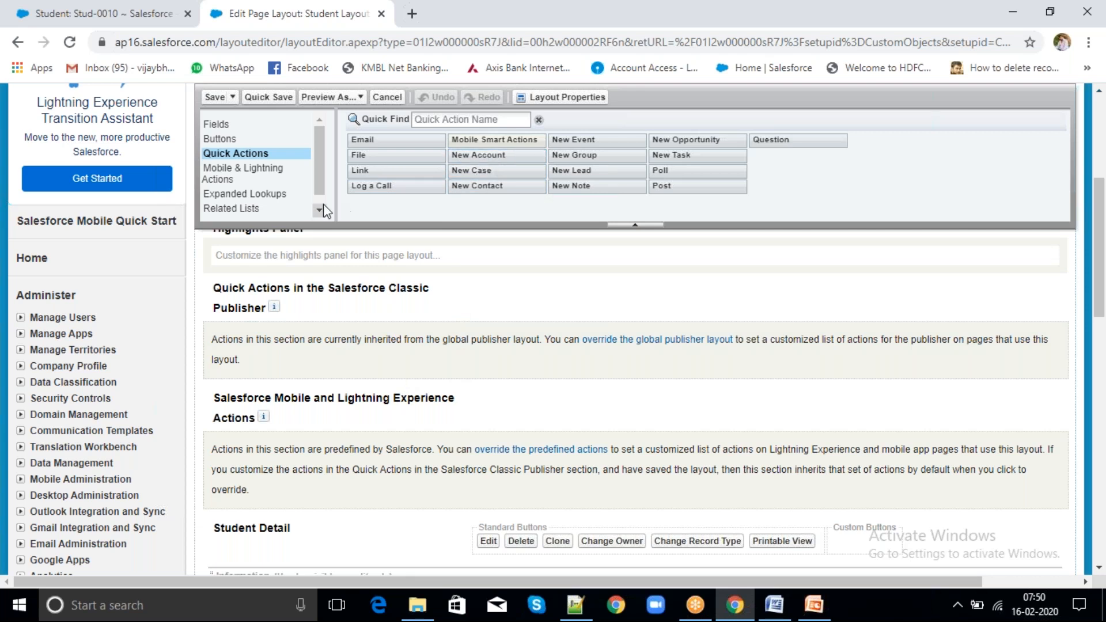
Compare the layout's available Mobile & Lightning Actions with its Quick Actions.
{"action": "left_click", "coordinate": [278, 172]}
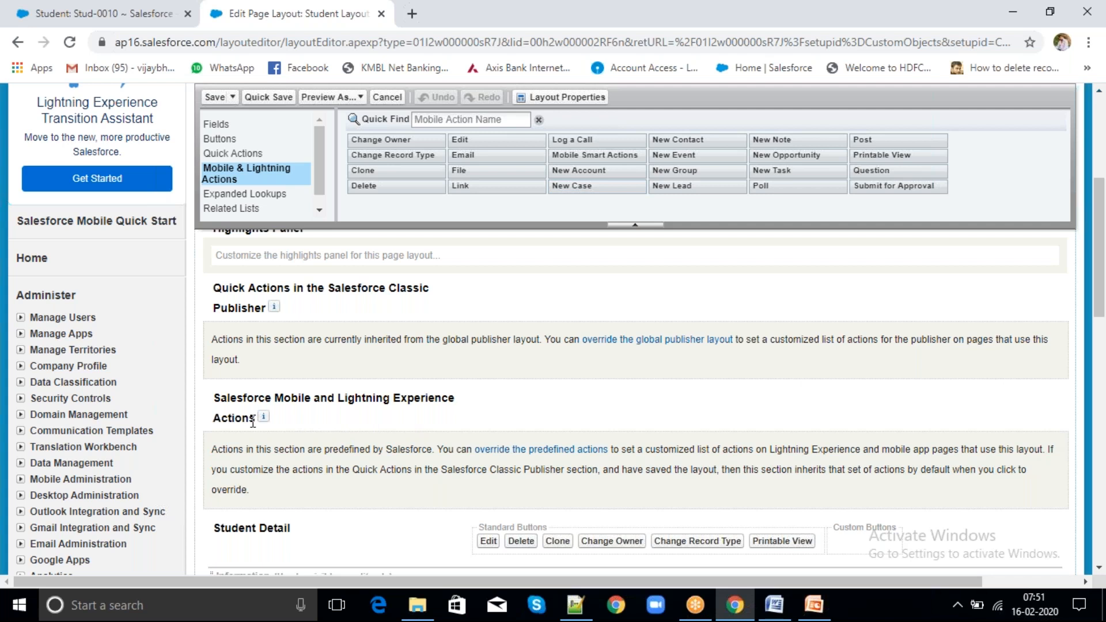
{"action": "left_click", "coordinate": [241, 155]}
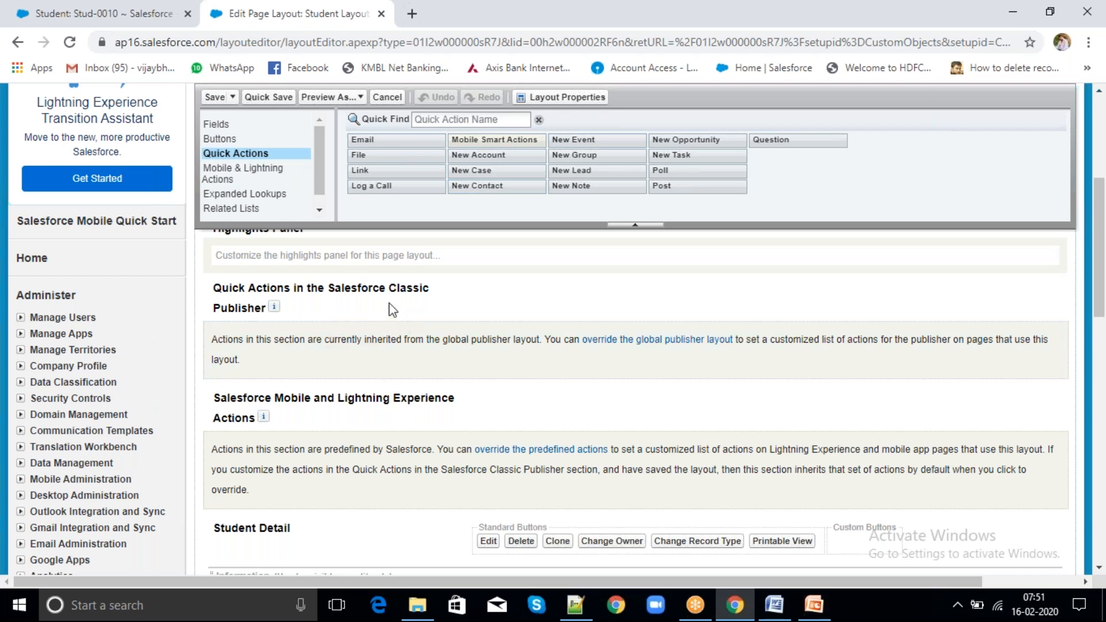
{"action": "left_click", "coordinate": [251, 174]}
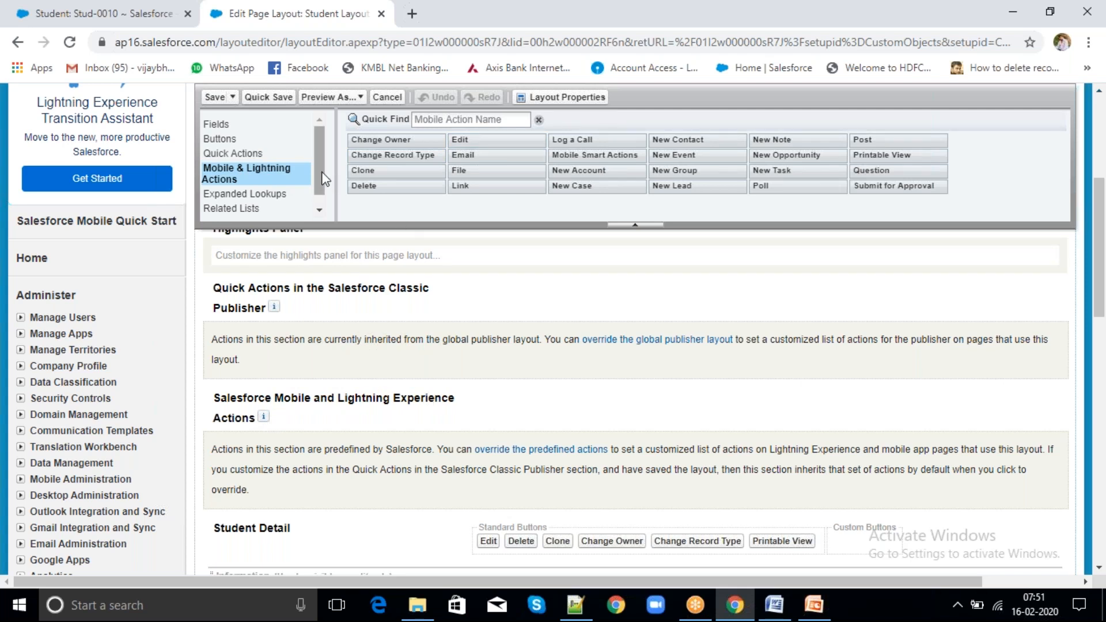
Display the layout's related lists and examine the corresponding lists on the open student record.
{"action": "left_click_drag", "start_coordinate": [321, 177], "coordinate": [323, 193]}
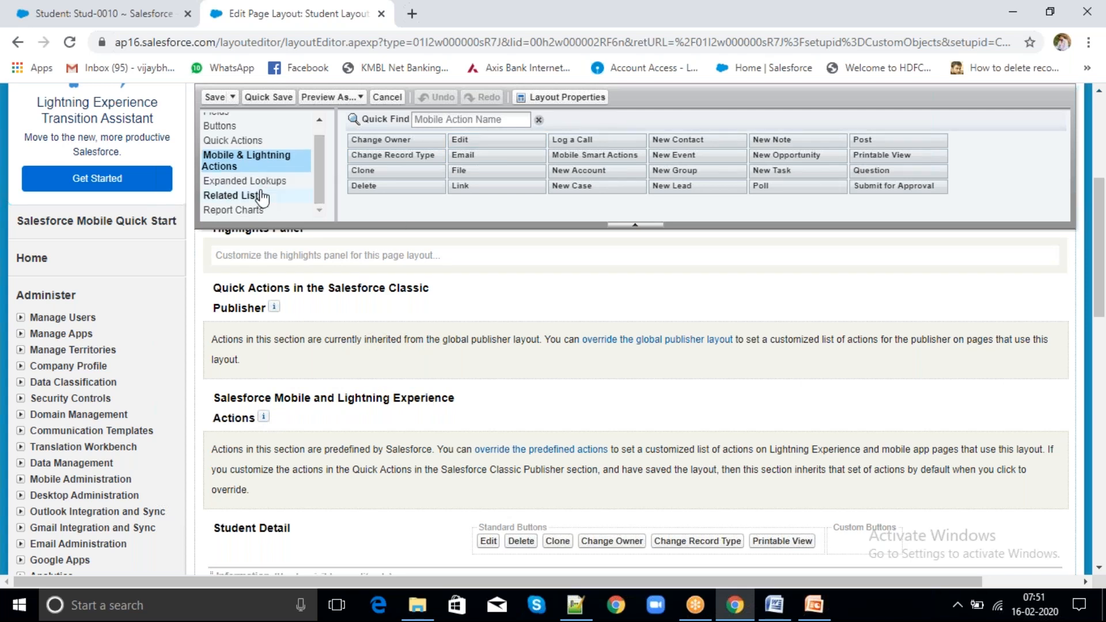
{"action": "left_click", "coordinate": [259, 195]}
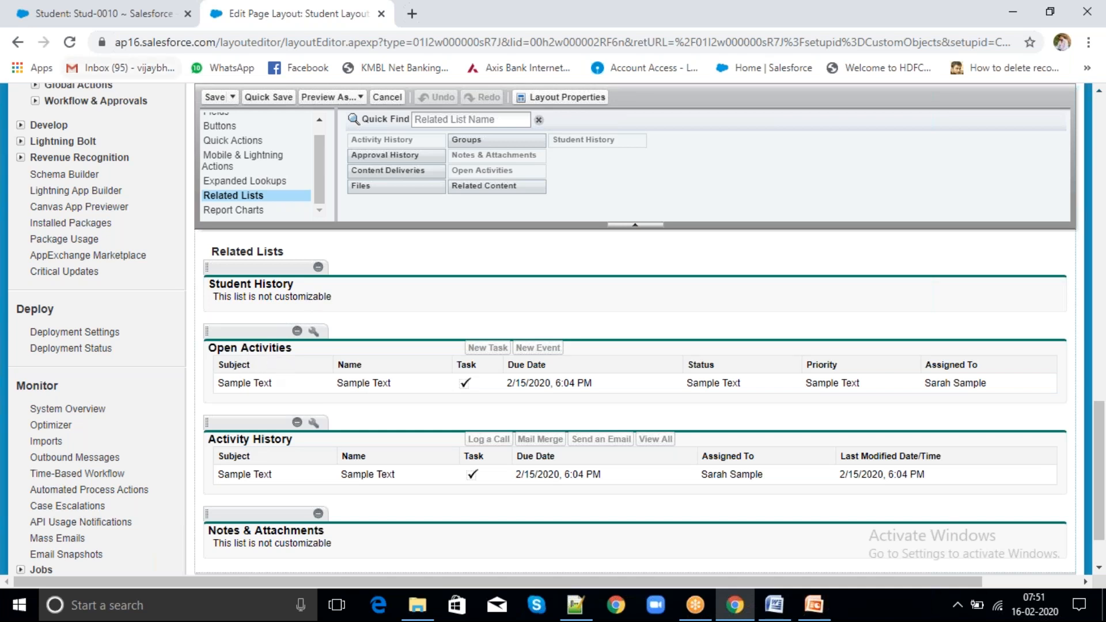
{"action": "left_click", "coordinate": [98, 13]}
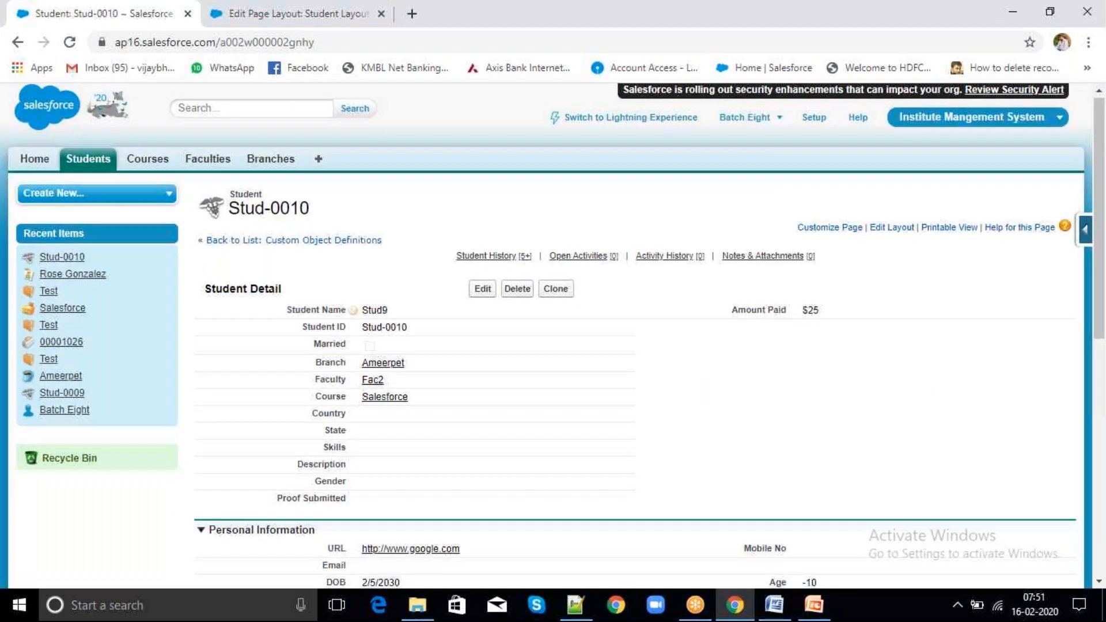
{"action": "scroll", "coordinate": [265, 331], "scroll_direction": "down", "scroll_amount": 9}
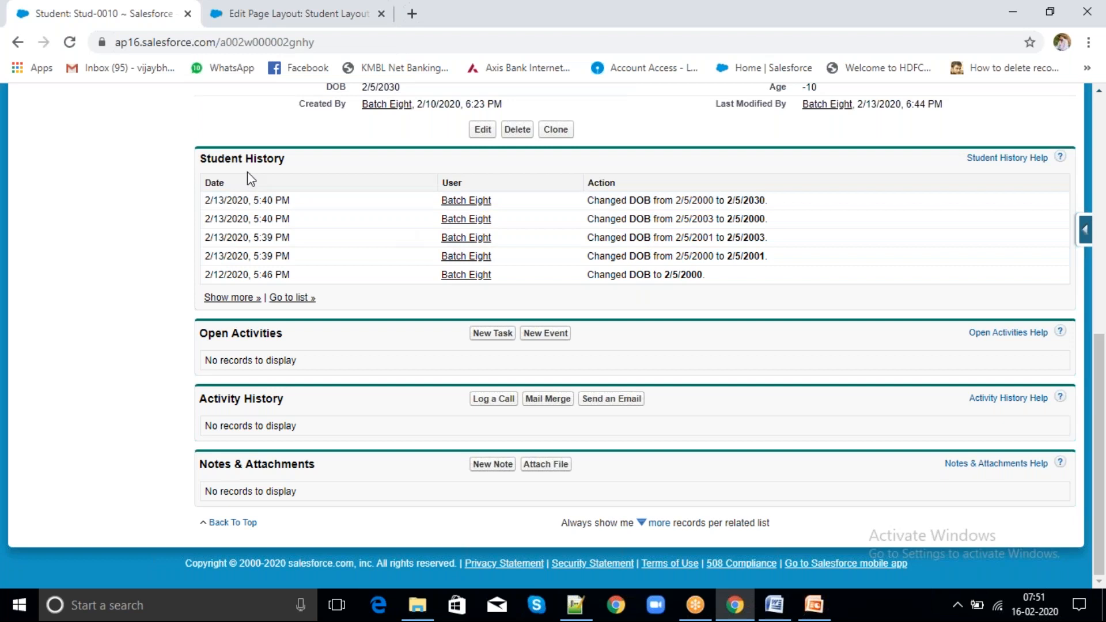
Remove the Notes & Attachments related list from the Student page layout.
{"action": "left_click", "coordinate": [292, 12]}
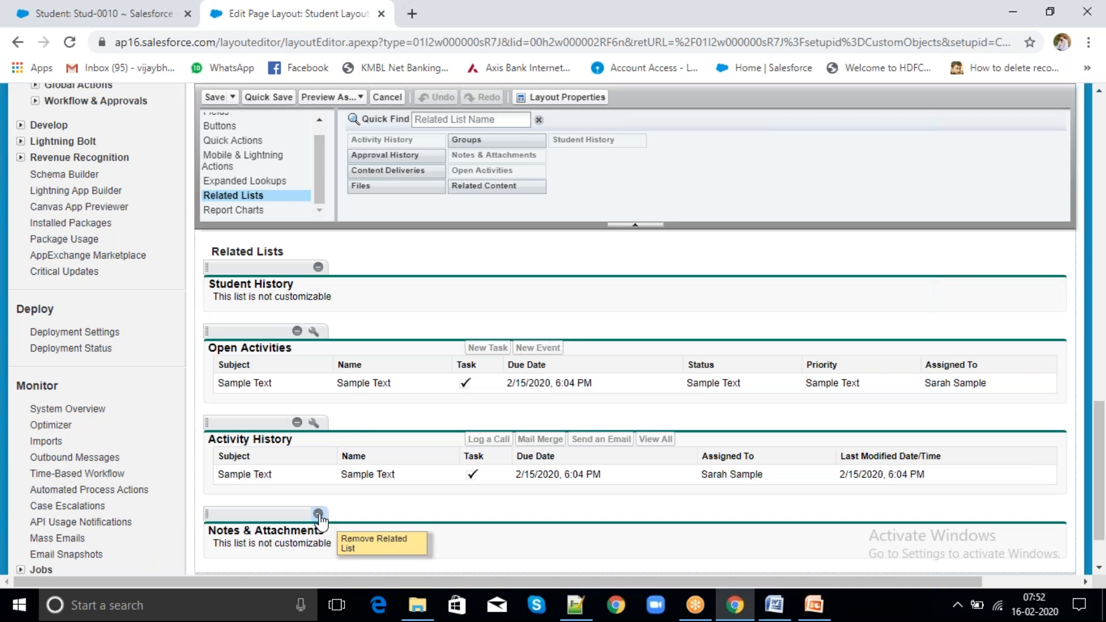
{"action": "left_click", "coordinate": [319, 514]}
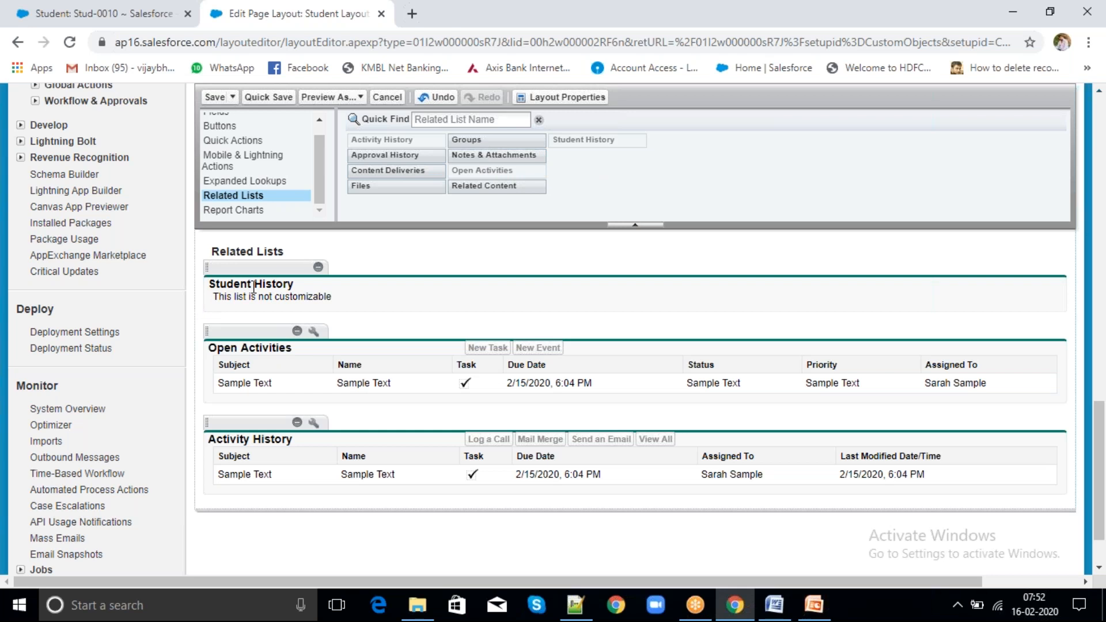
{"action": "left_click_drag", "start_coordinate": [214, 283], "coordinate": [307, 290]}
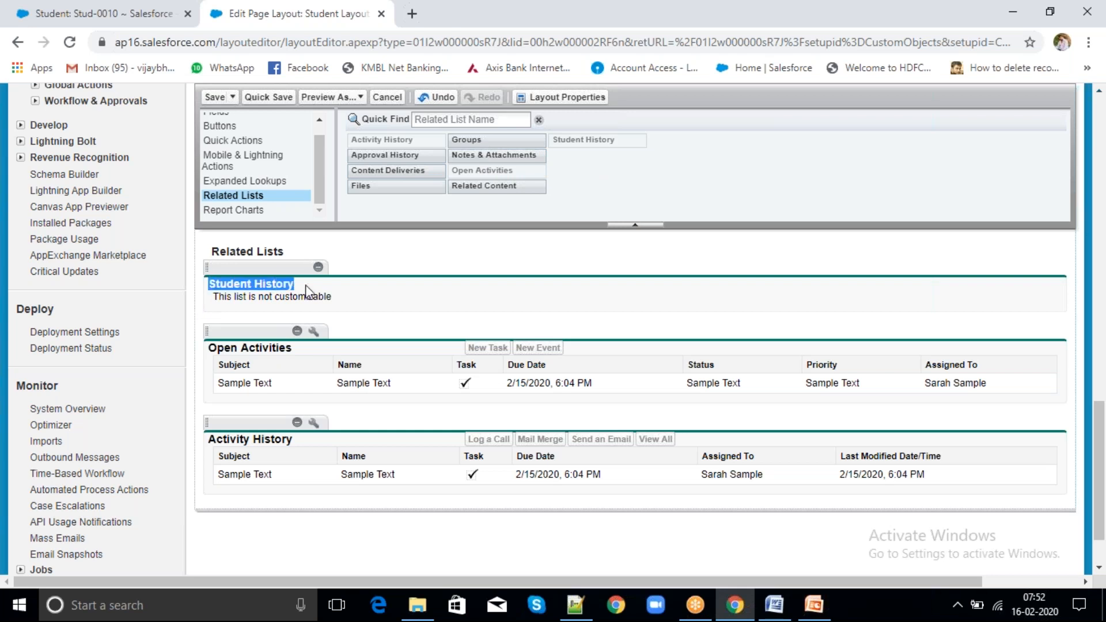
{"action": "left_click", "coordinate": [344, 285]}
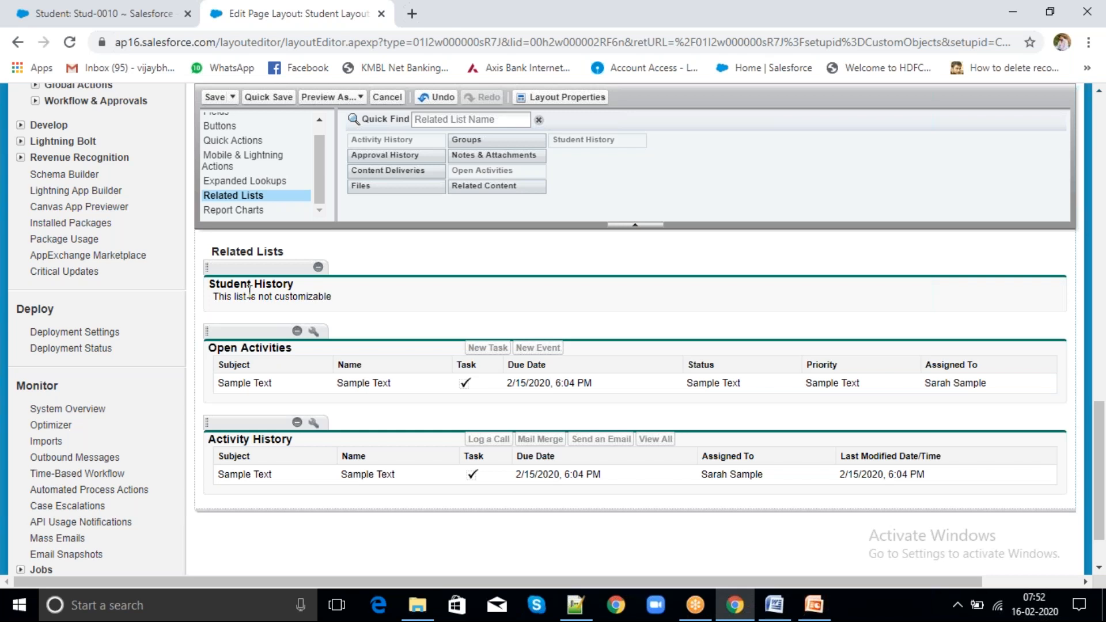
{"action": "left_click_drag", "start_coordinate": [209, 281], "coordinate": [313, 298]}
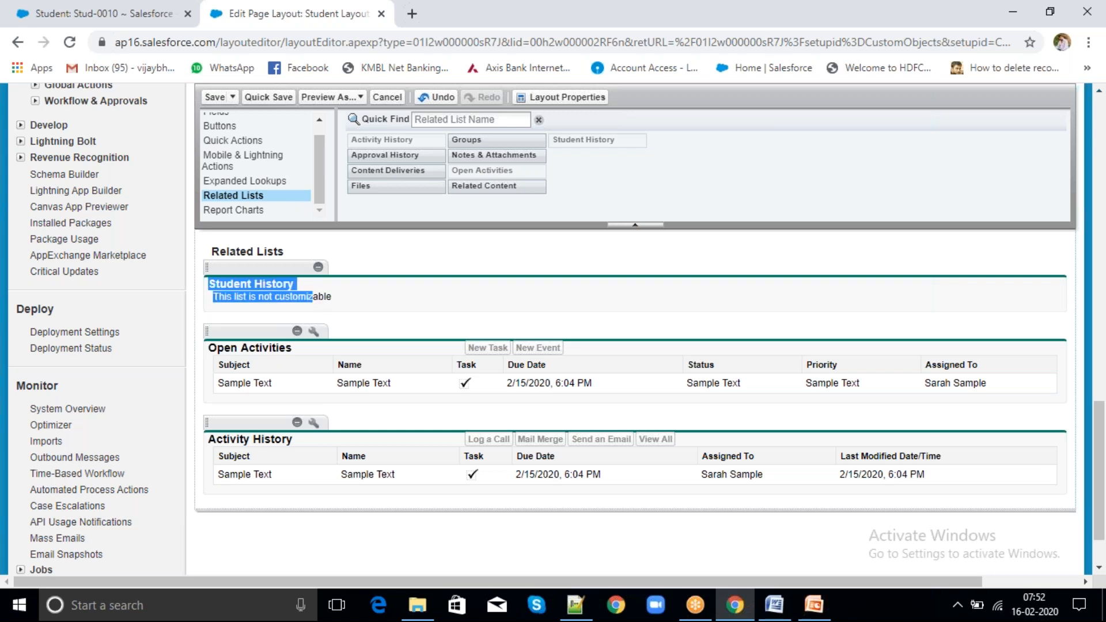
Save the Student page layout without Notes & Attachments and reload the student record to check its related lists.
{"action": "left_click", "coordinate": [376, 266]}
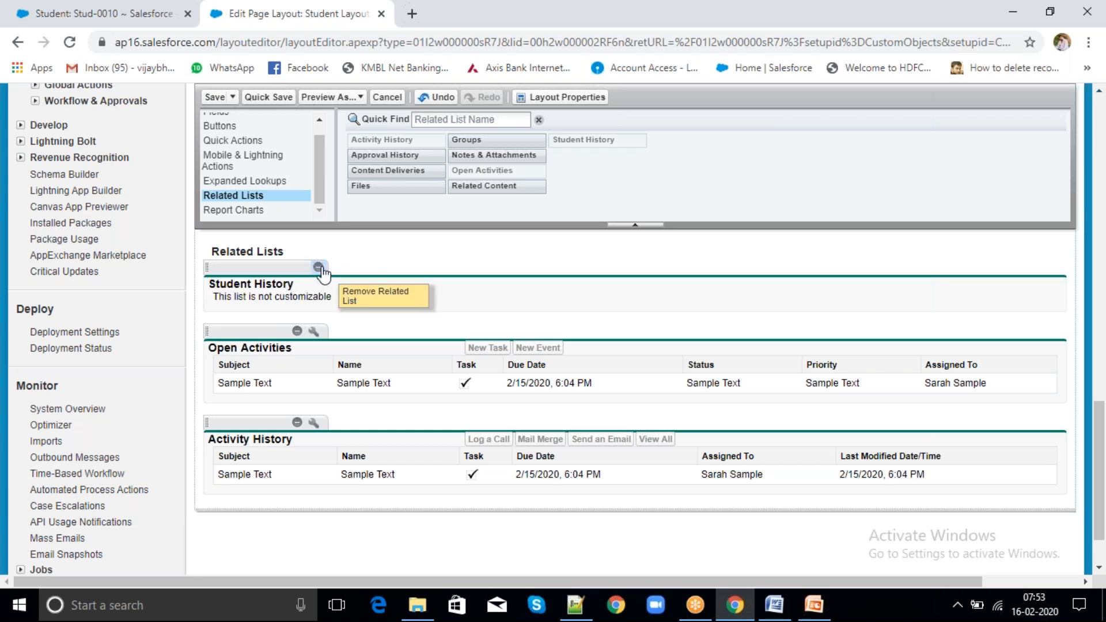
{"action": "left_click", "coordinate": [265, 99]}
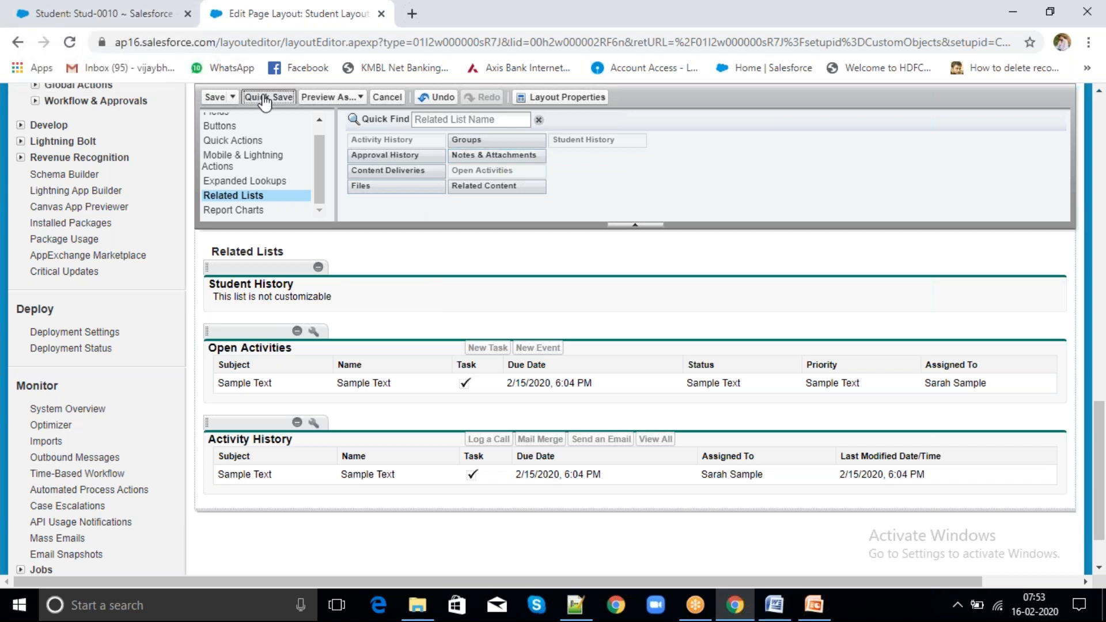
{"action": "left_click", "coordinate": [75, 13]}
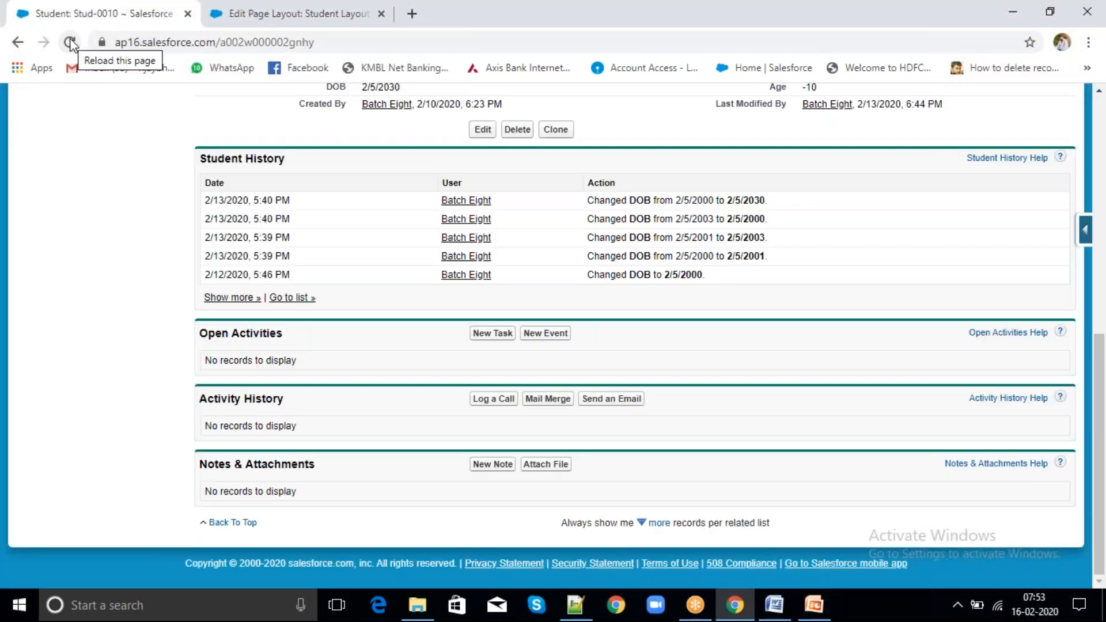
{"action": "left_click", "coordinate": [70, 43]}
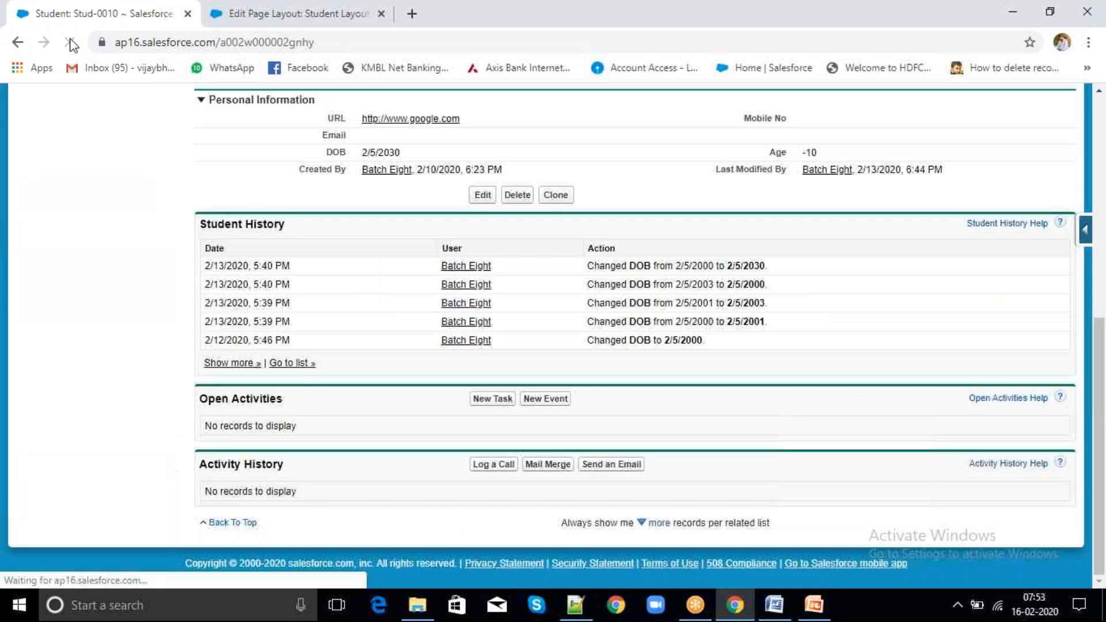
Add Notes & Attachments back below Activity History, save the layout overwriting users' related list customizations, and recheck the student record.
{"action": "left_click", "coordinate": [257, 14]}
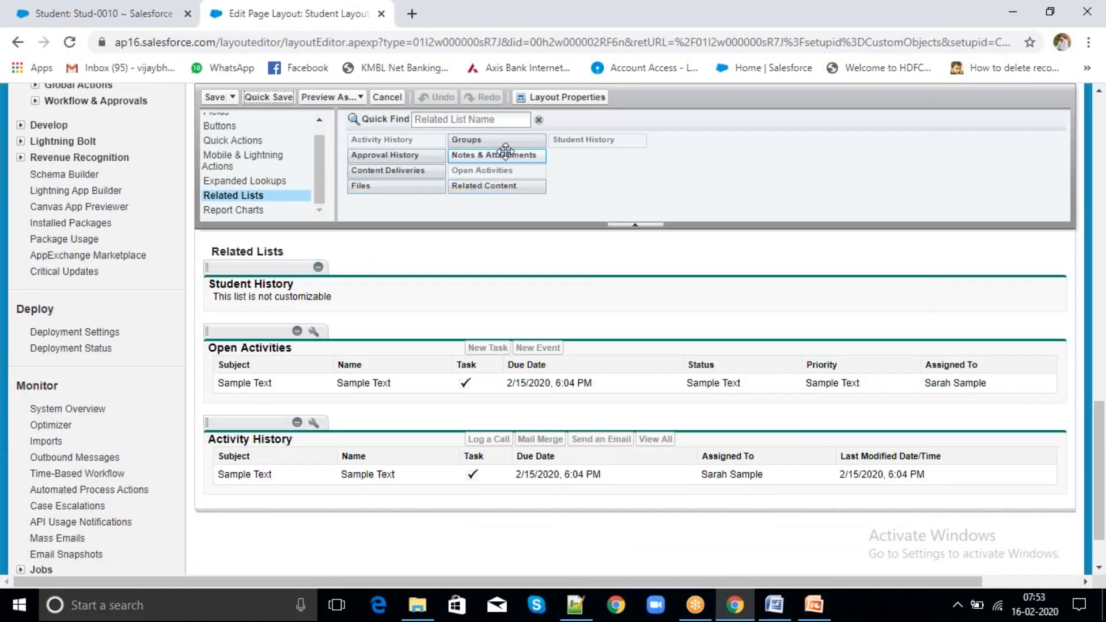
{"action": "left_click_drag", "start_coordinate": [505, 156], "coordinate": [390, 487]}
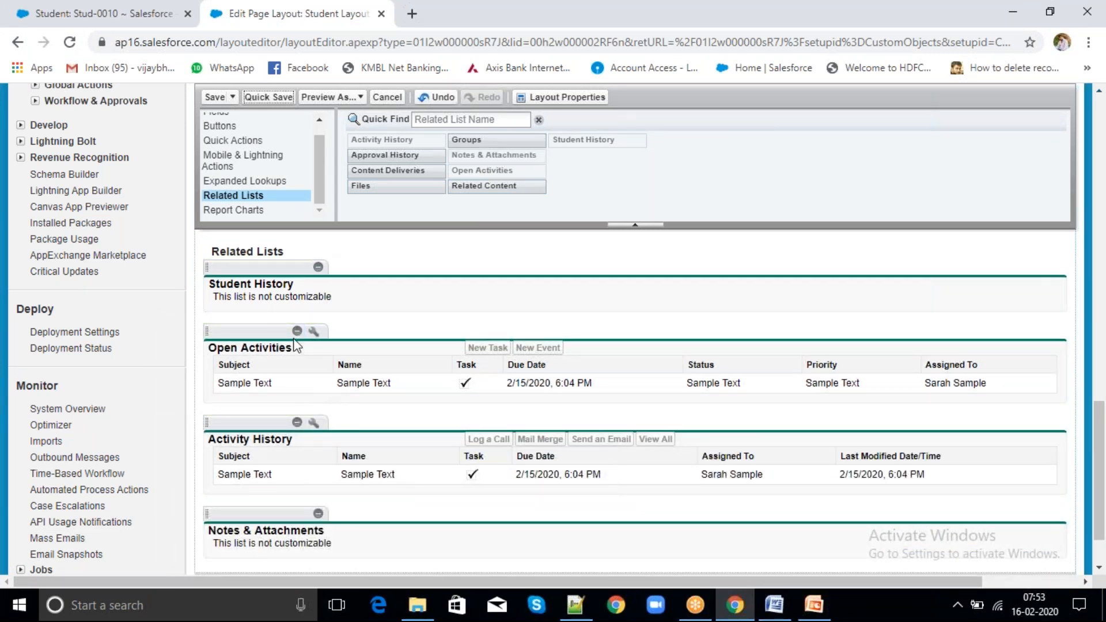
{"action": "left_click", "coordinate": [268, 97]}
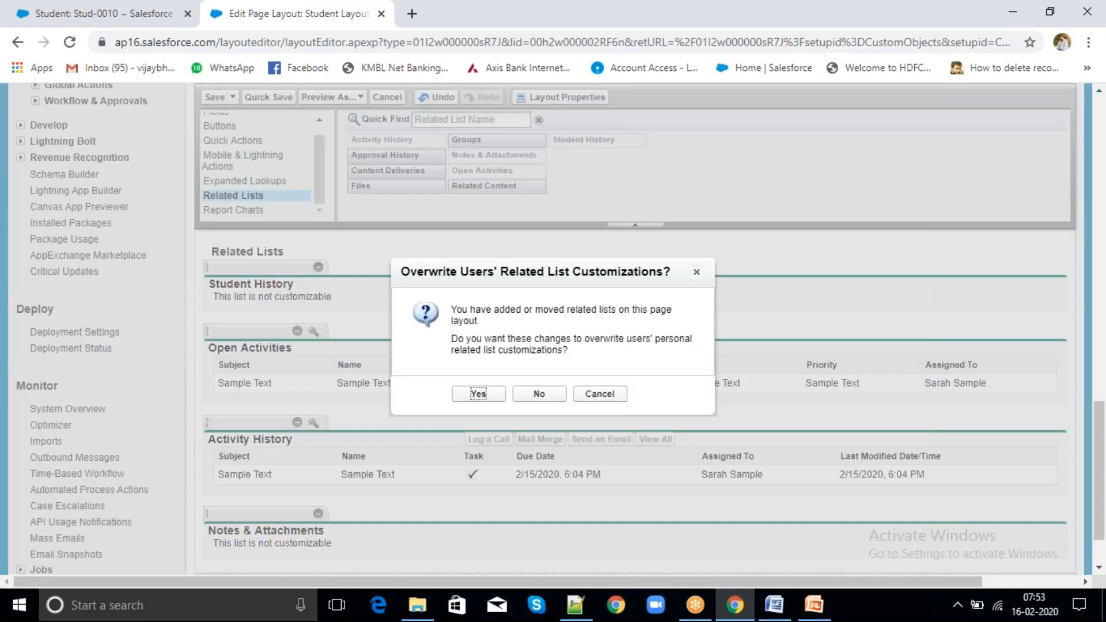
{"action": "left_click", "coordinate": [482, 393]}
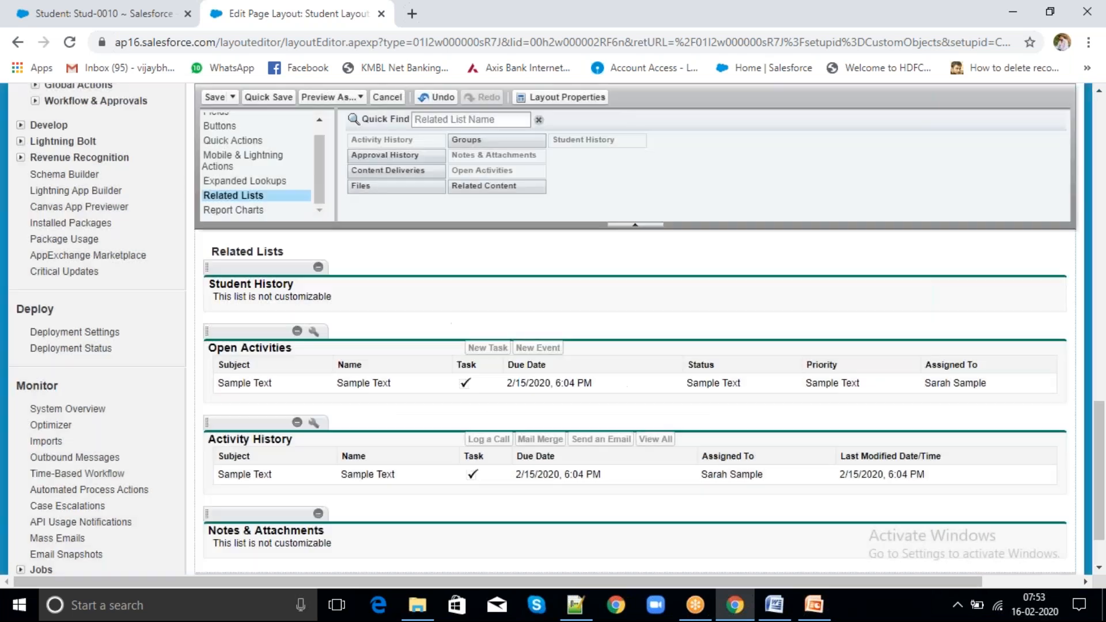
{"action": "left_click", "coordinate": [98, 13]}
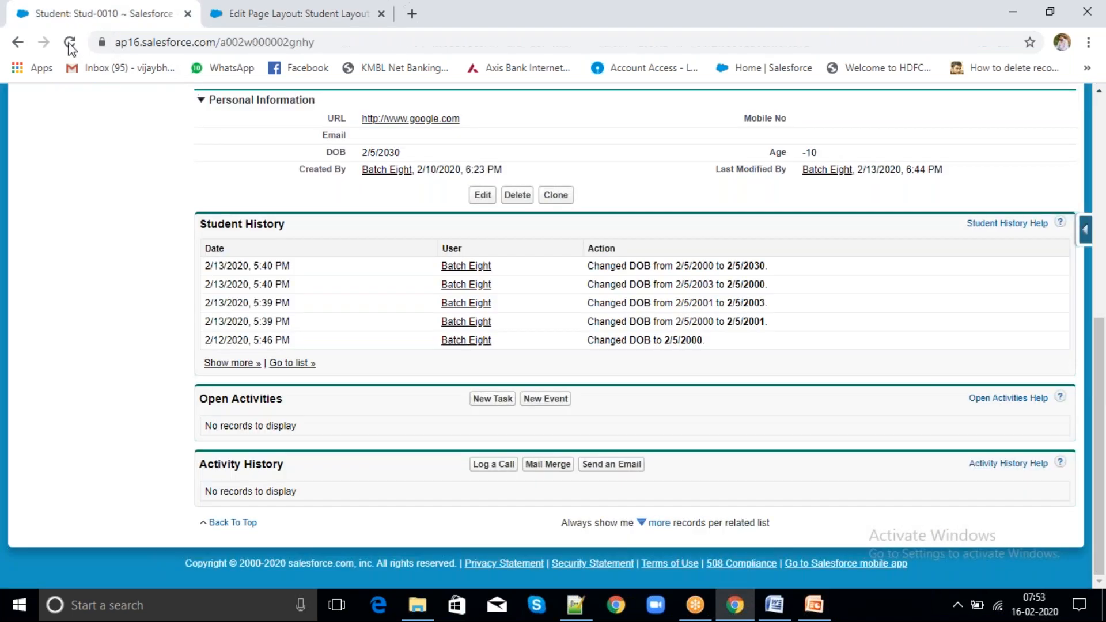
{"action": "left_click", "coordinate": [74, 42]}
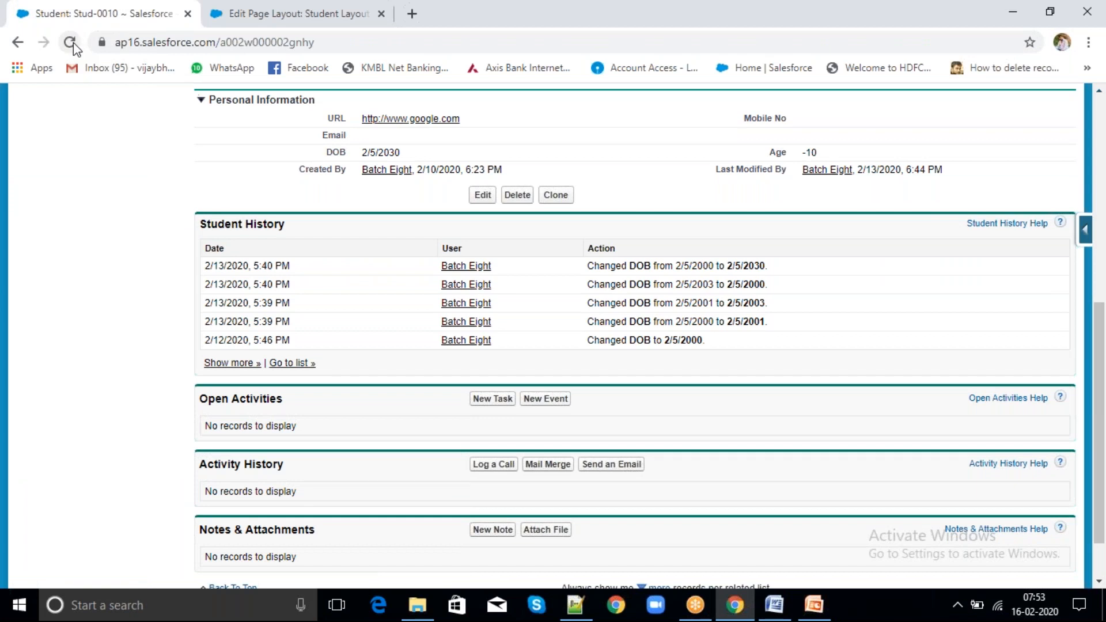
Review the detail sections of the Student page layout, then save it and return to the Student object's setup page.
{"action": "left_click", "coordinate": [258, 16]}
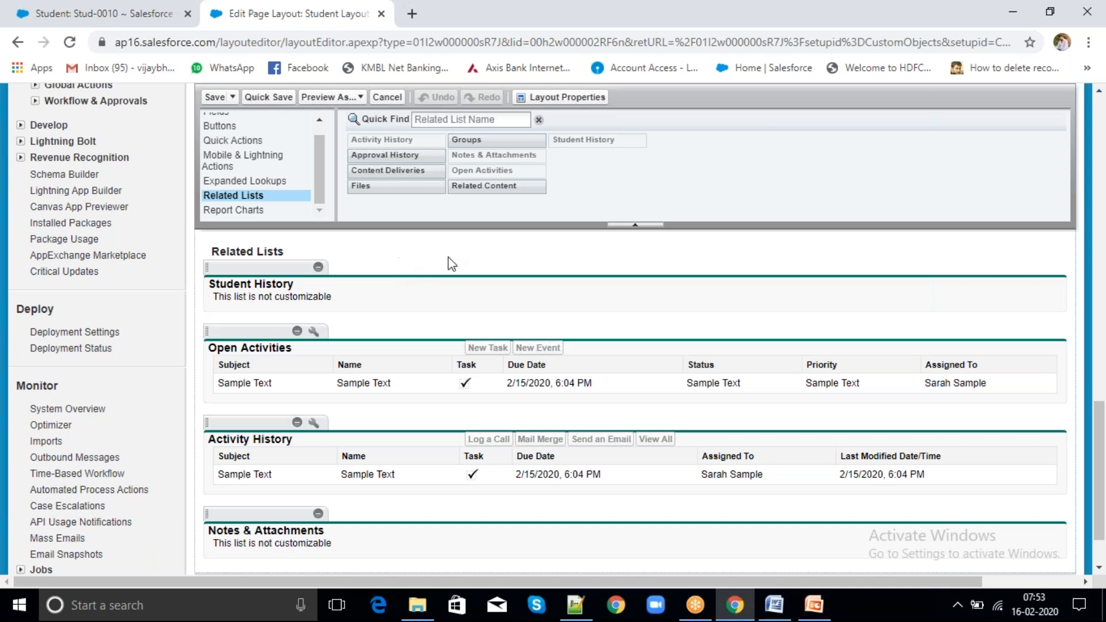
{"action": "scroll", "coordinate": [454, 264], "scroll_direction": "up", "scroll_amount": 5}
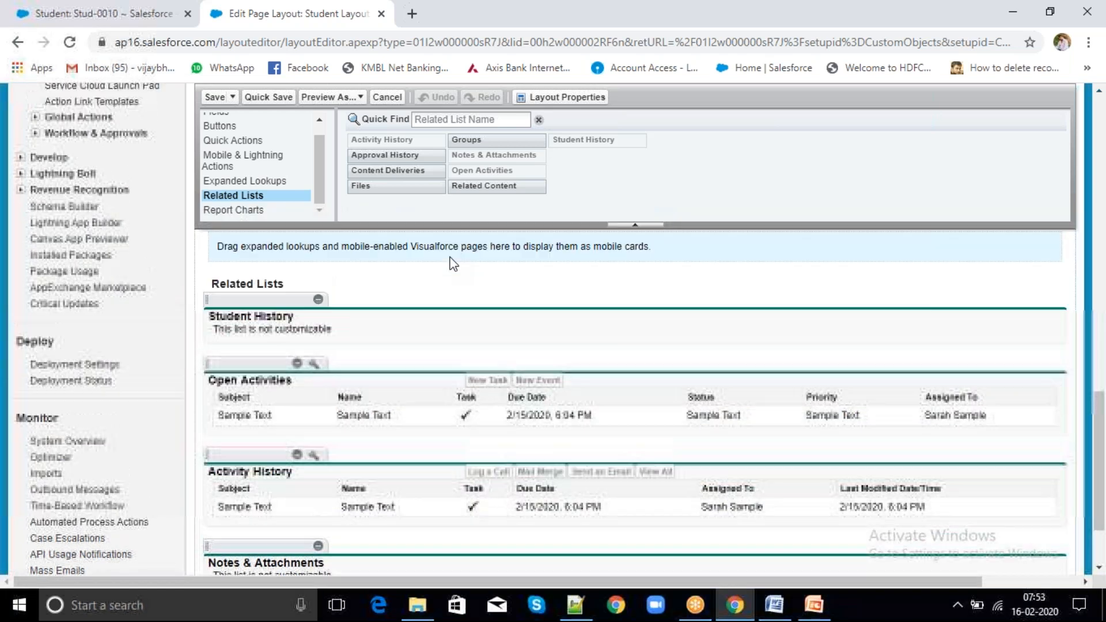
{"action": "scroll", "coordinate": [453, 264], "scroll_direction": "up", "scroll_amount": 2}
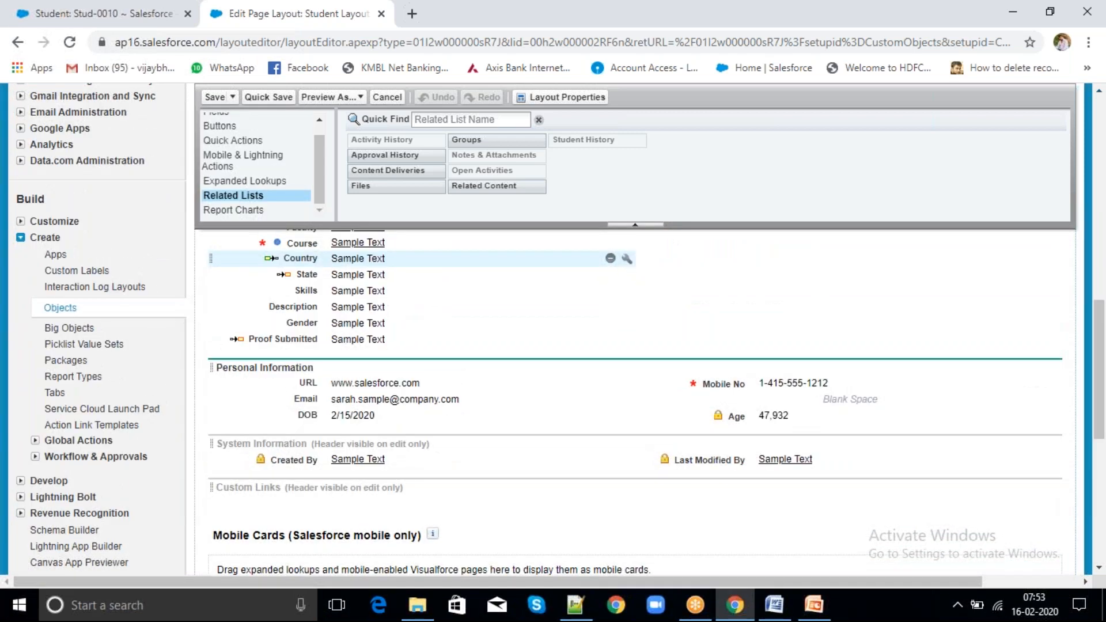
{"action": "scroll", "coordinate": [453, 264], "scroll_direction": "up", "scroll_amount": 2}
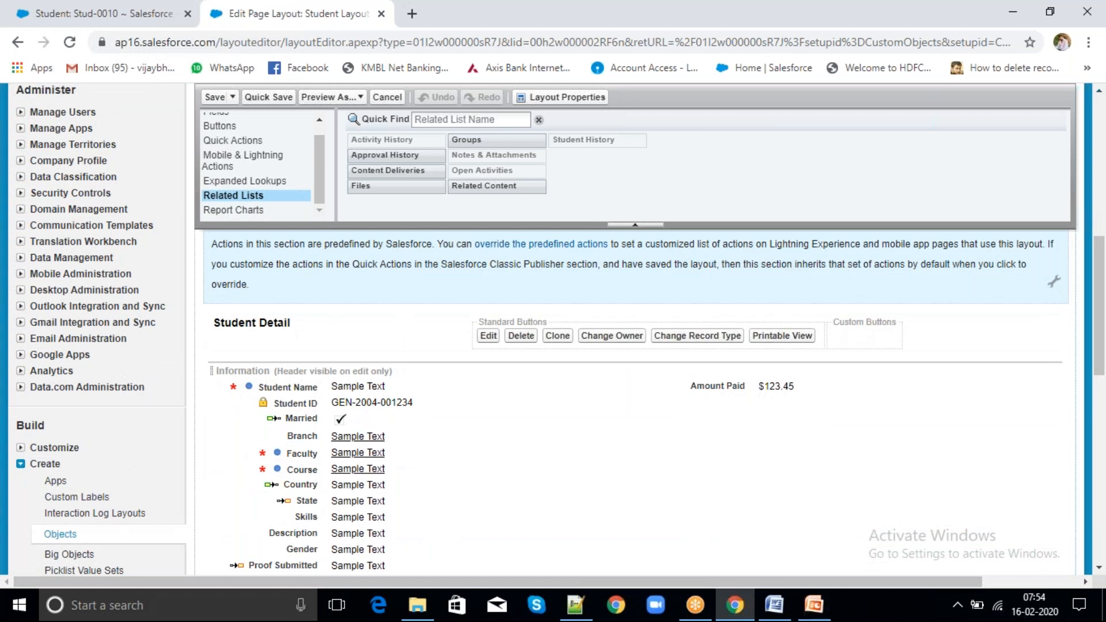
{"action": "scroll", "coordinate": [453, 264], "scroll_direction": "down", "scroll_amount": 6}
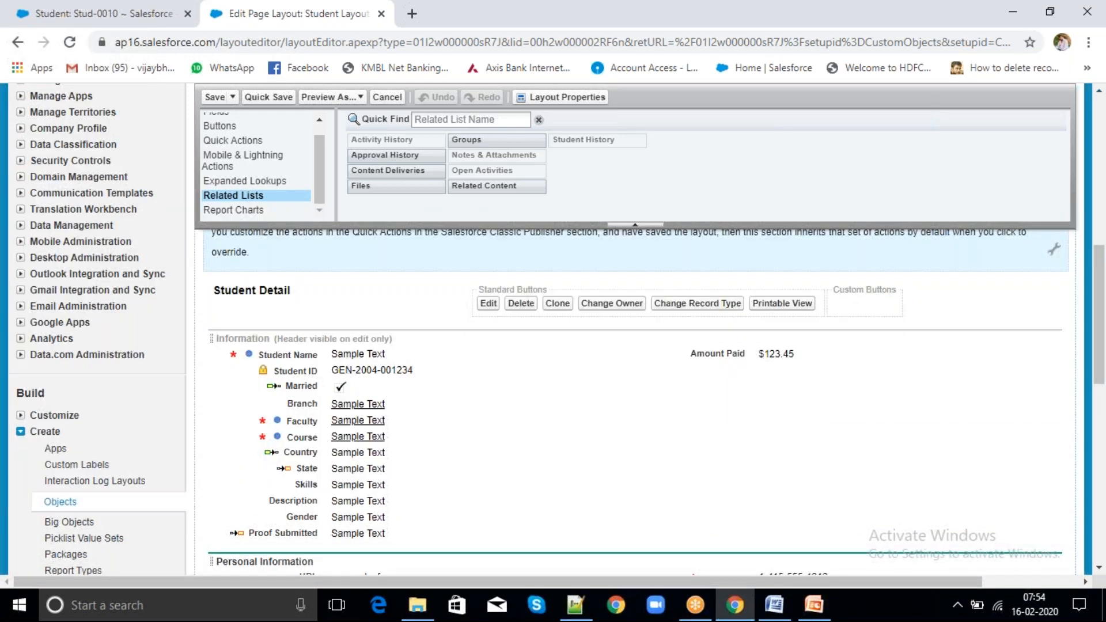
{"action": "scroll", "coordinate": [453, 271], "scroll_direction": "up", "scroll_amount": 4}
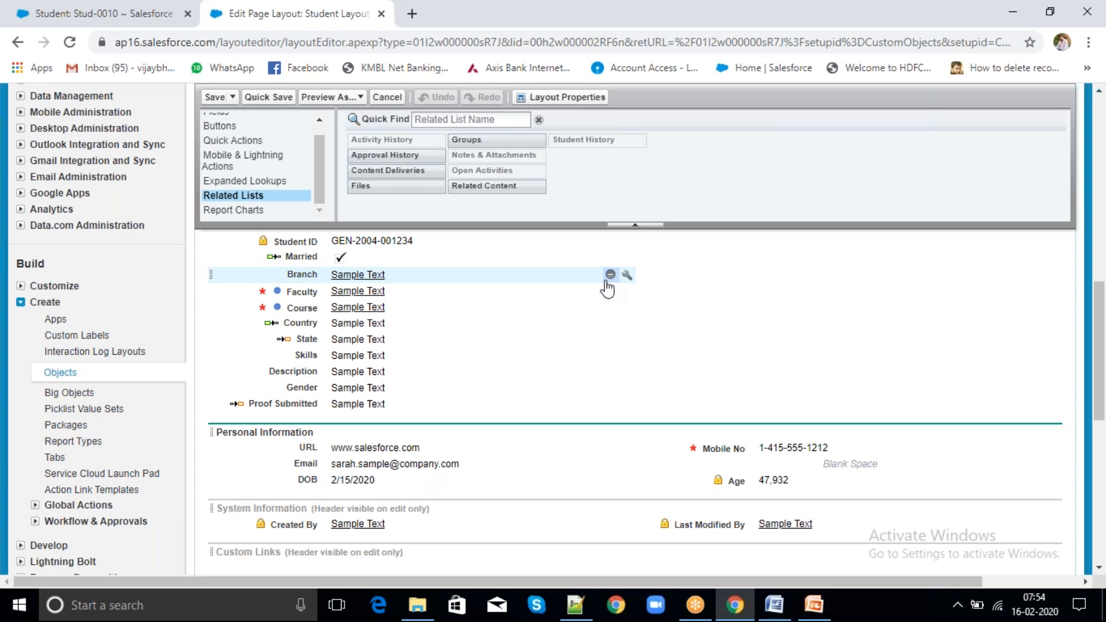
{"action": "scroll", "coordinate": [607, 288], "scroll_direction": "down", "scroll_amount": 3}
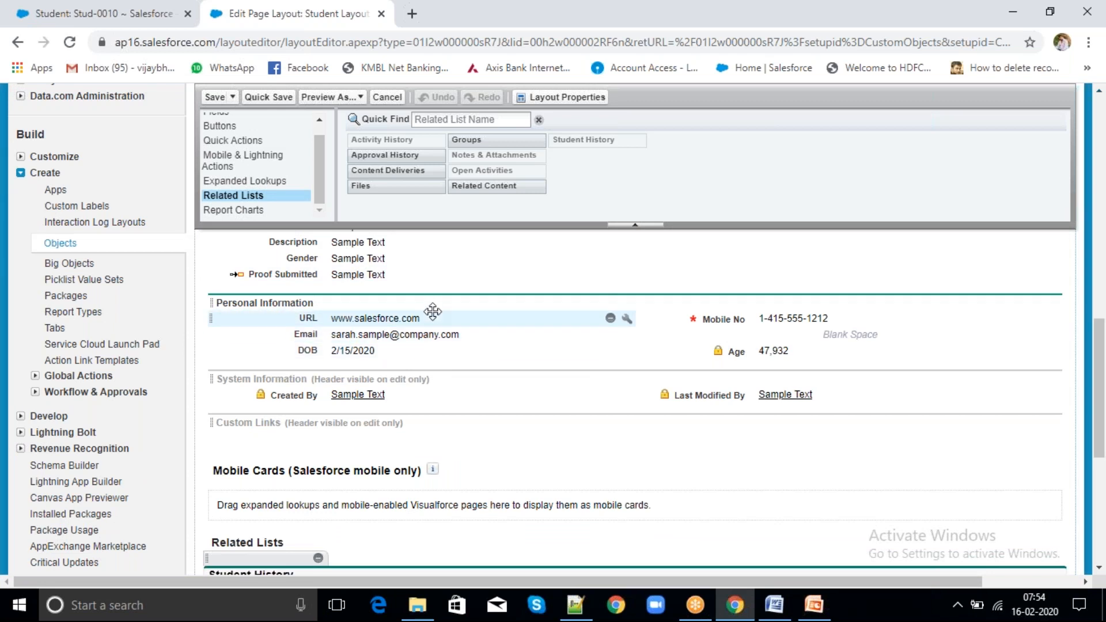
{"action": "left_click", "coordinate": [215, 98]}
Start a new page layout for the Student object and name it Layout1.
{"action": "scroll", "coordinate": [553, 335], "scroll_direction": "down", "scroll_amount": 12}
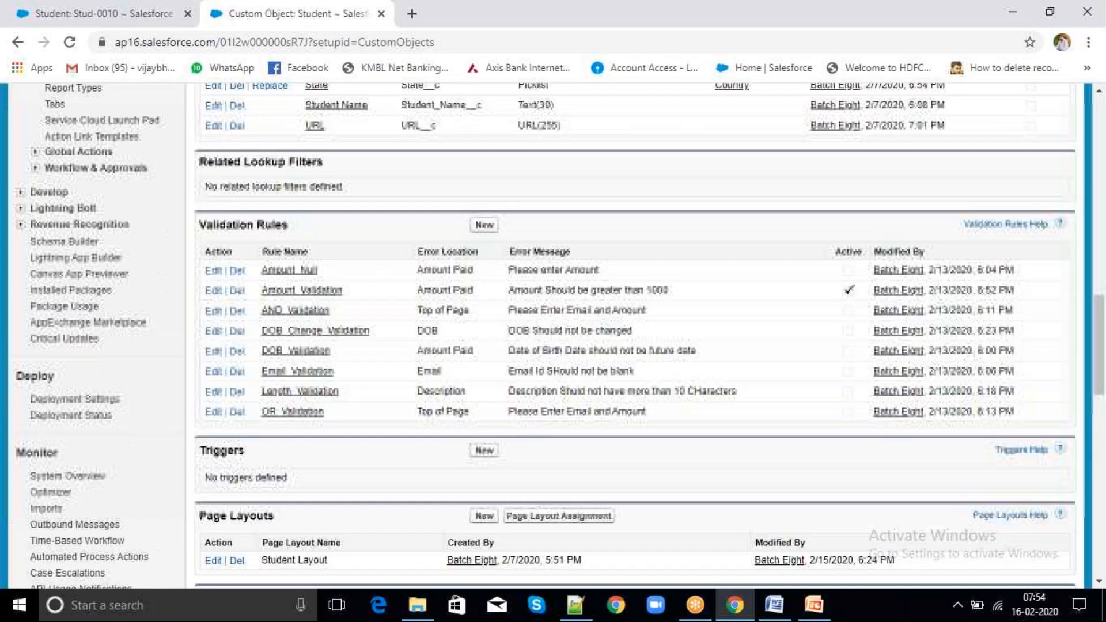
{"action": "scroll", "coordinate": [487, 251], "scroll_direction": "down", "scroll_amount": 5}
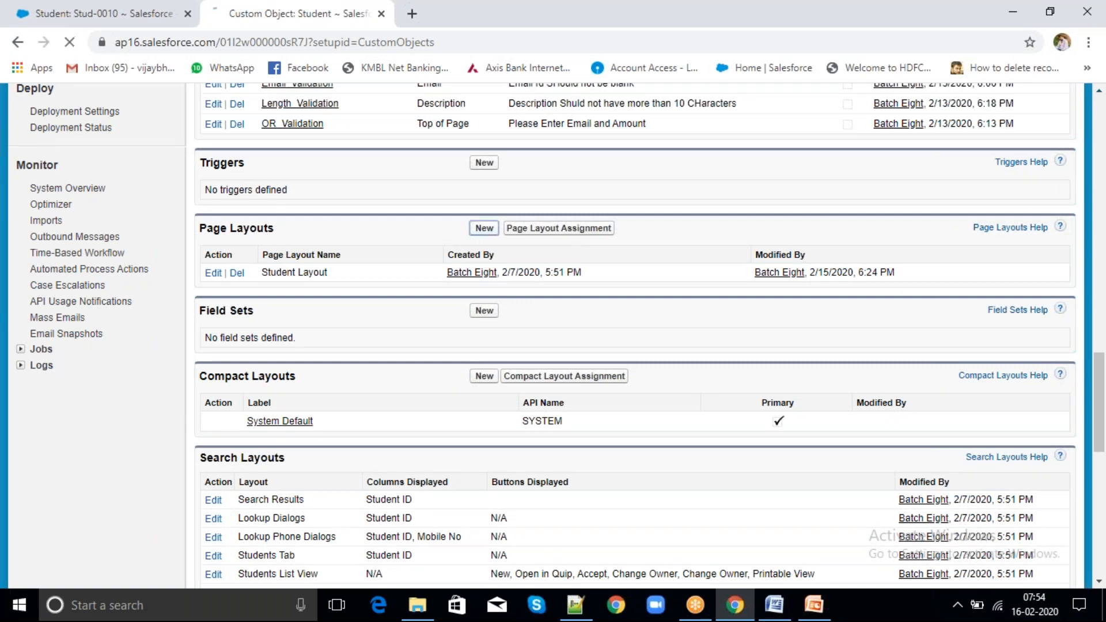
{"action": "left_click", "coordinate": [484, 232]}
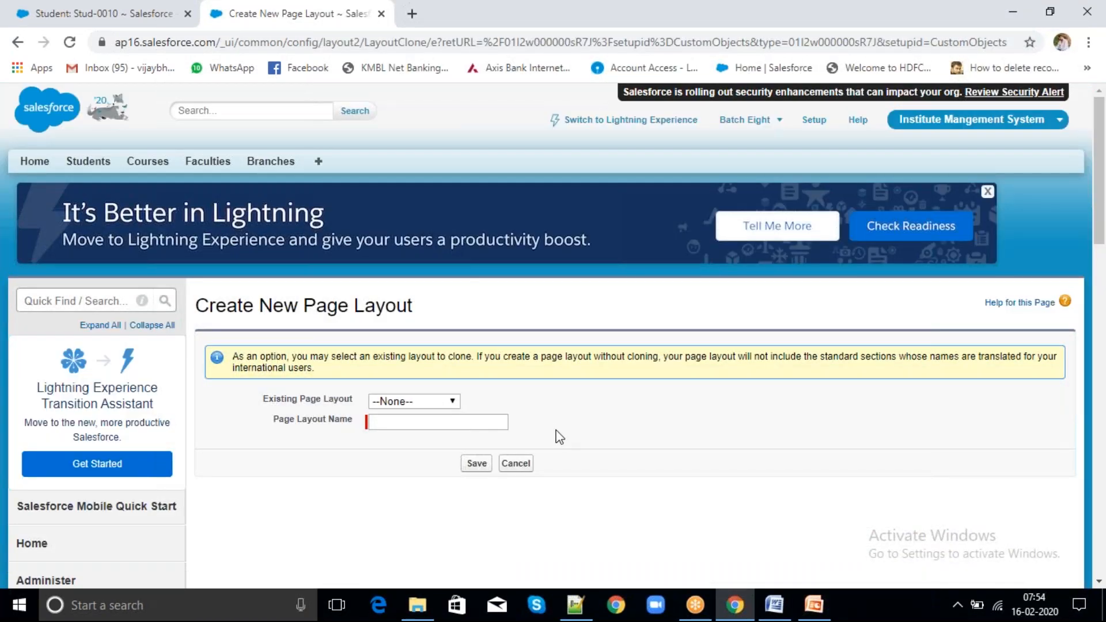
{"action": "scroll", "coordinate": [558, 436], "scroll_direction": "down", "scroll_amount": 2}
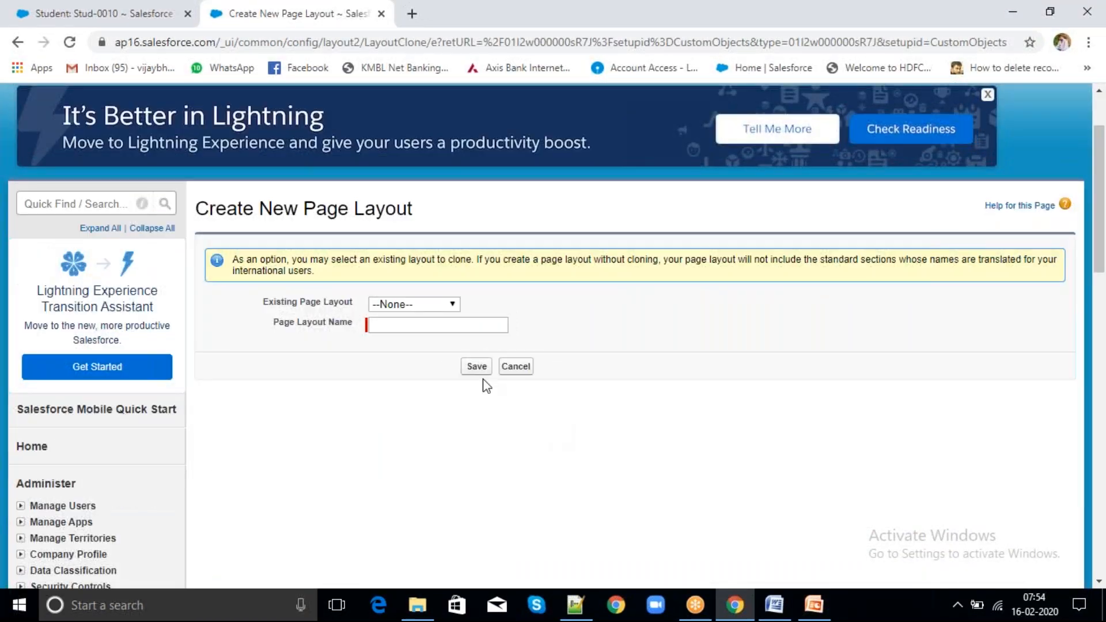
{"action": "left_click", "coordinate": [462, 326]}
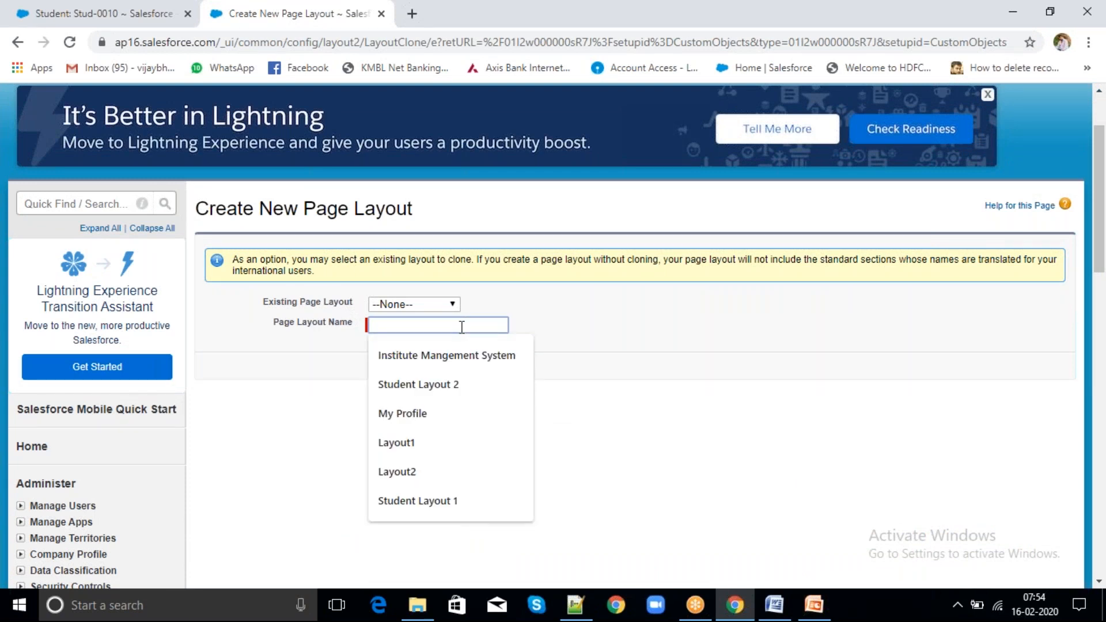
{"action": "left_click", "coordinate": [400, 442]}
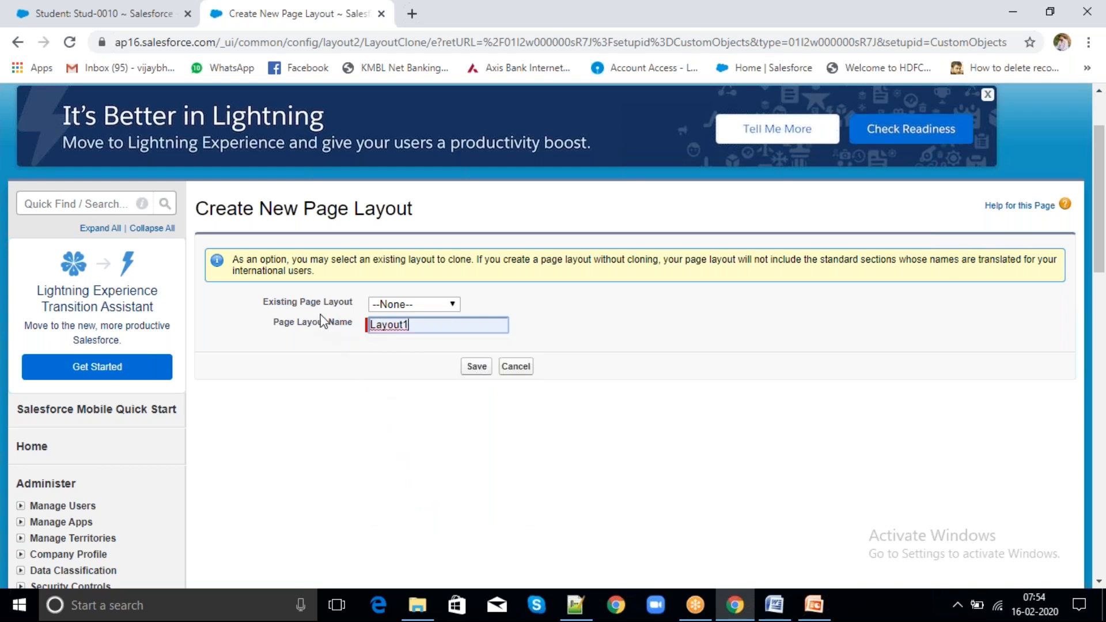
{"action": "left_click", "coordinate": [419, 306]}
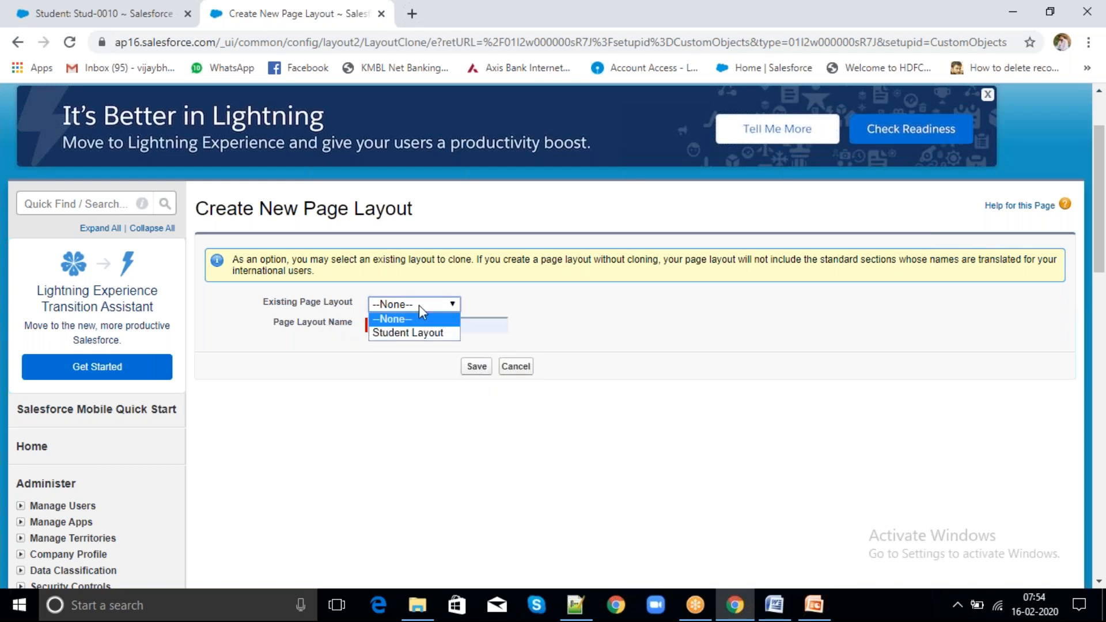
{"action": "left_click", "coordinate": [364, 383]}
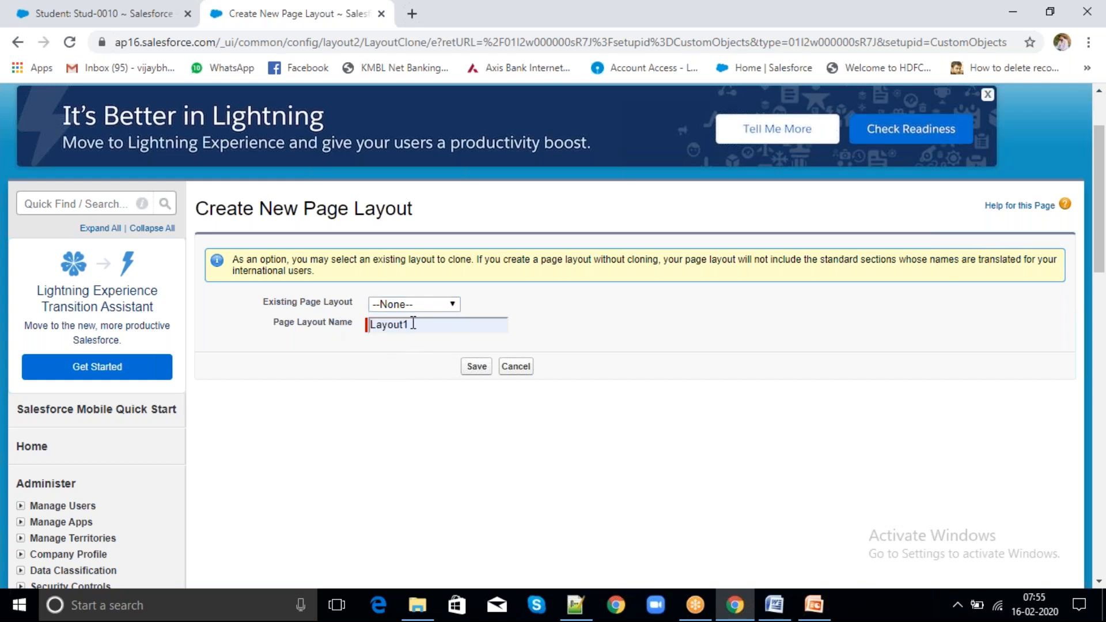
{"action": "left_click_drag", "start_coordinate": [413, 323], "coordinate": [367, 324]}
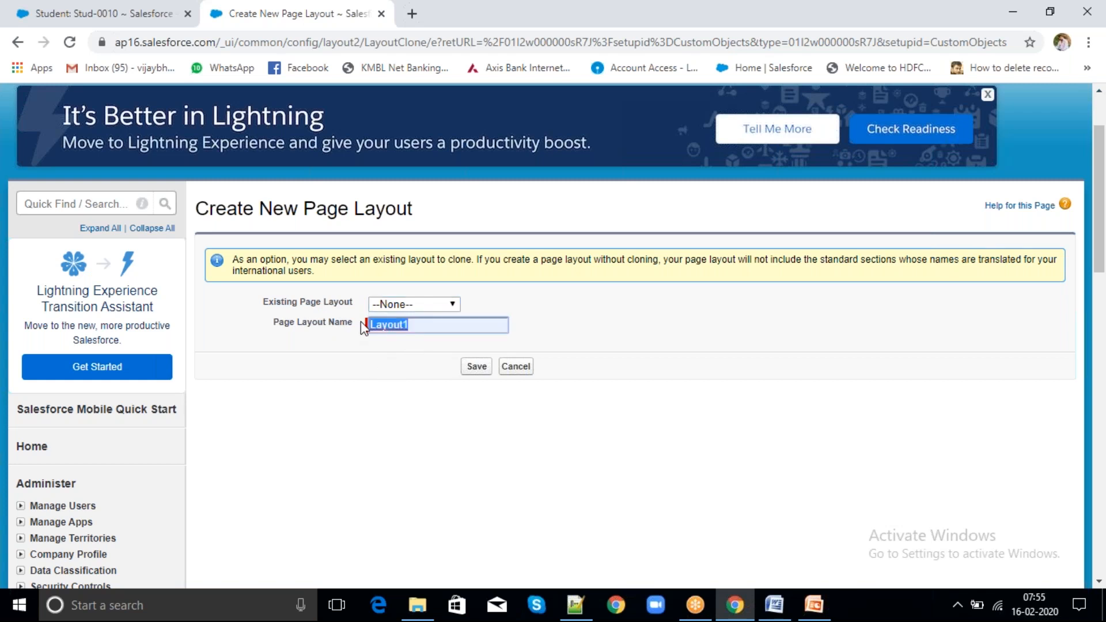
{"action": "left_click", "coordinate": [370, 366]}
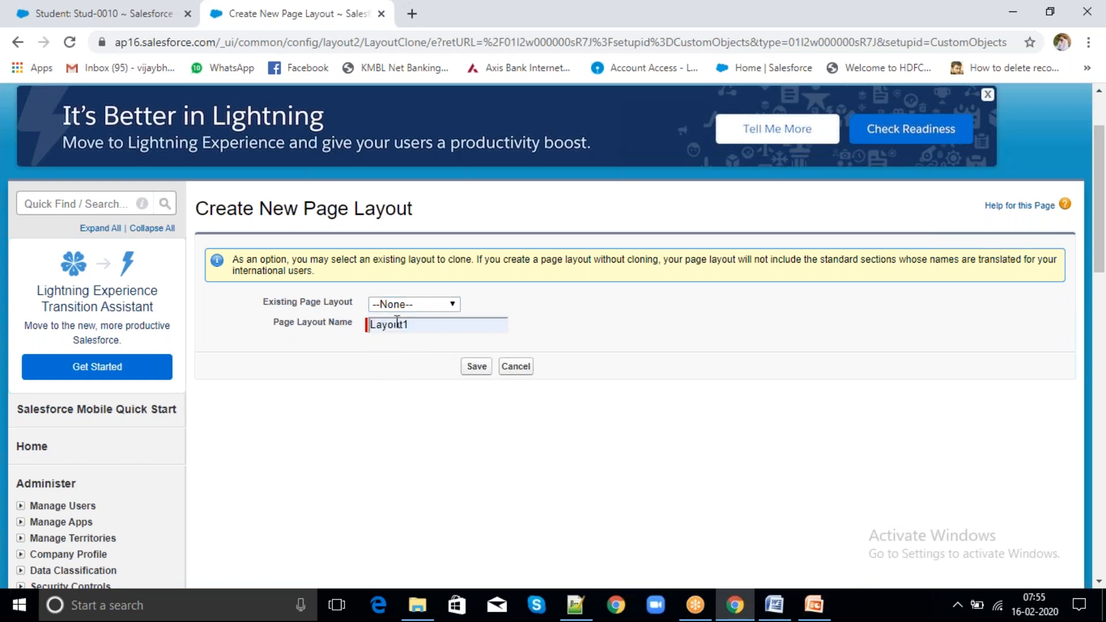
Clone the existing Student Layout as the basis for Layout1 and save the new page layout.
{"action": "left_click", "coordinate": [415, 305]}
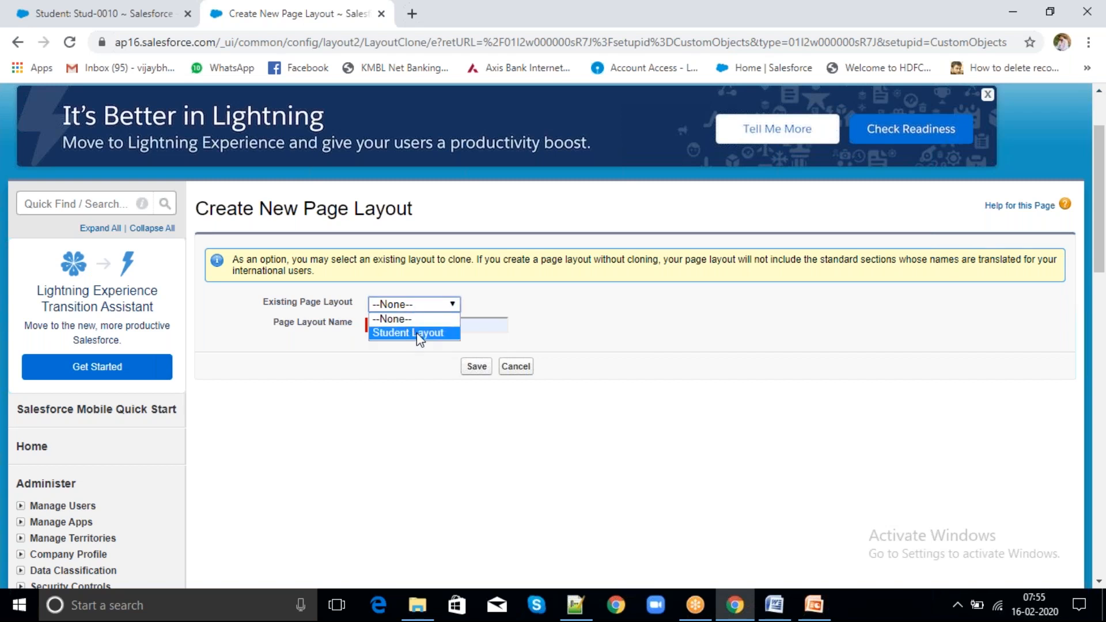
{"action": "left_click", "coordinate": [419, 333]}
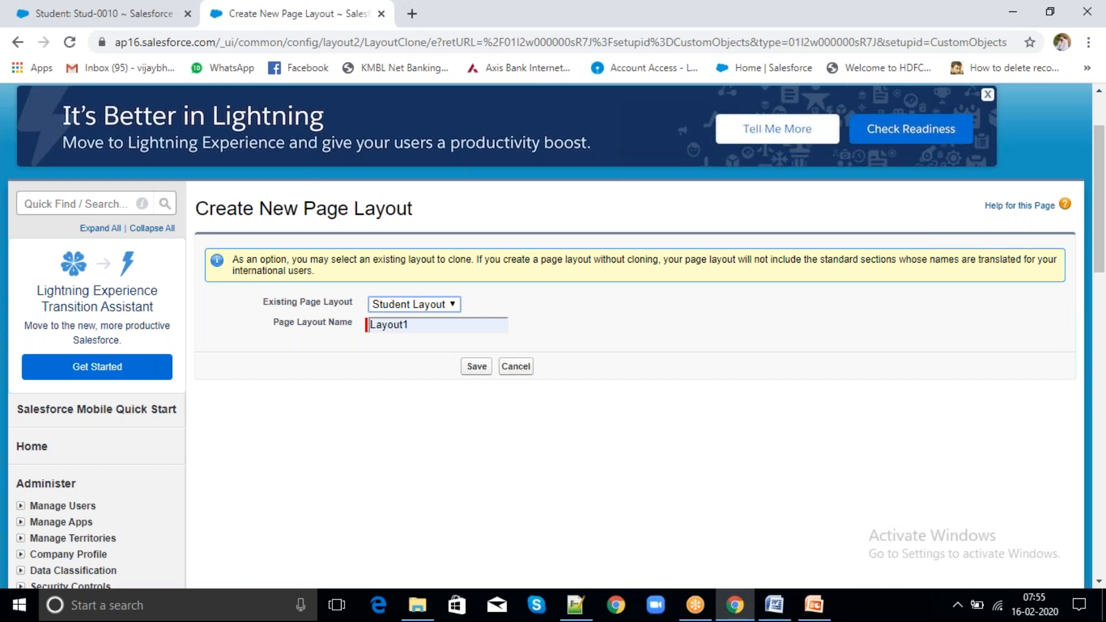
{"action": "double_click", "coordinate": [417, 328]}
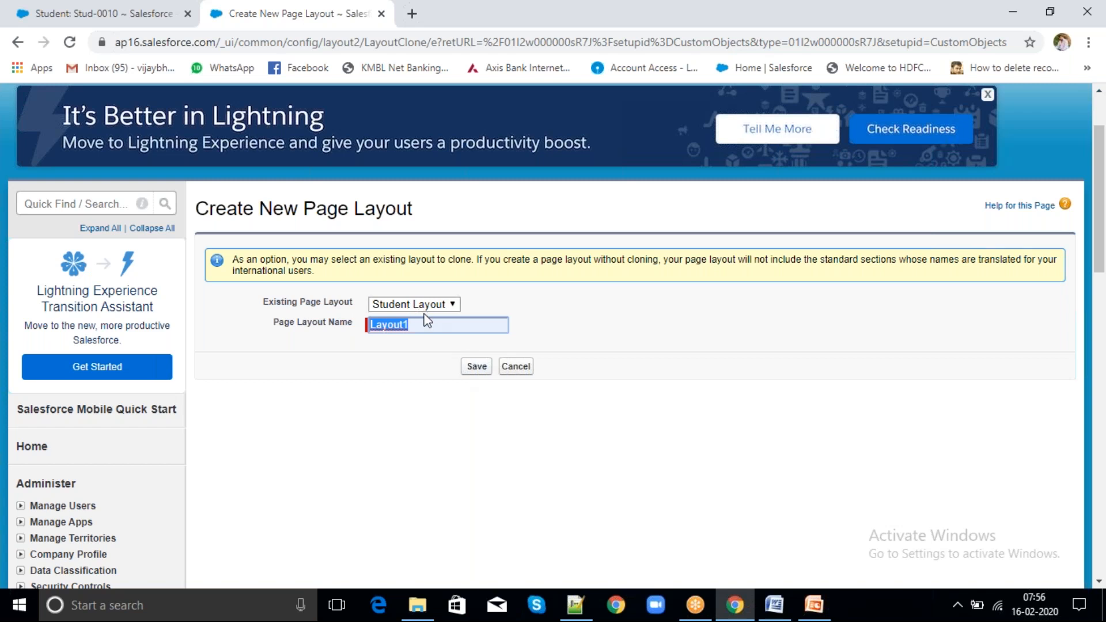
{"action": "left_click", "coordinate": [475, 366]}
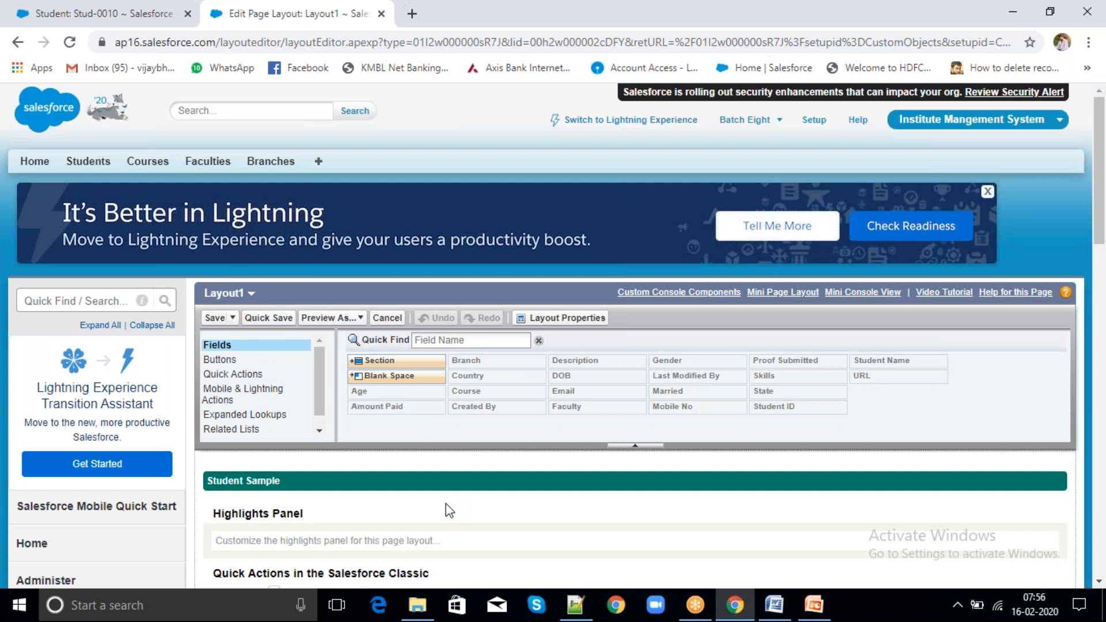
Look over the sections and fields copied into Layout1, then save the layout and leave the editor.
{"action": "scroll", "coordinate": [449, 510], "scroll_direction": "down", "scroll_amount": 2}
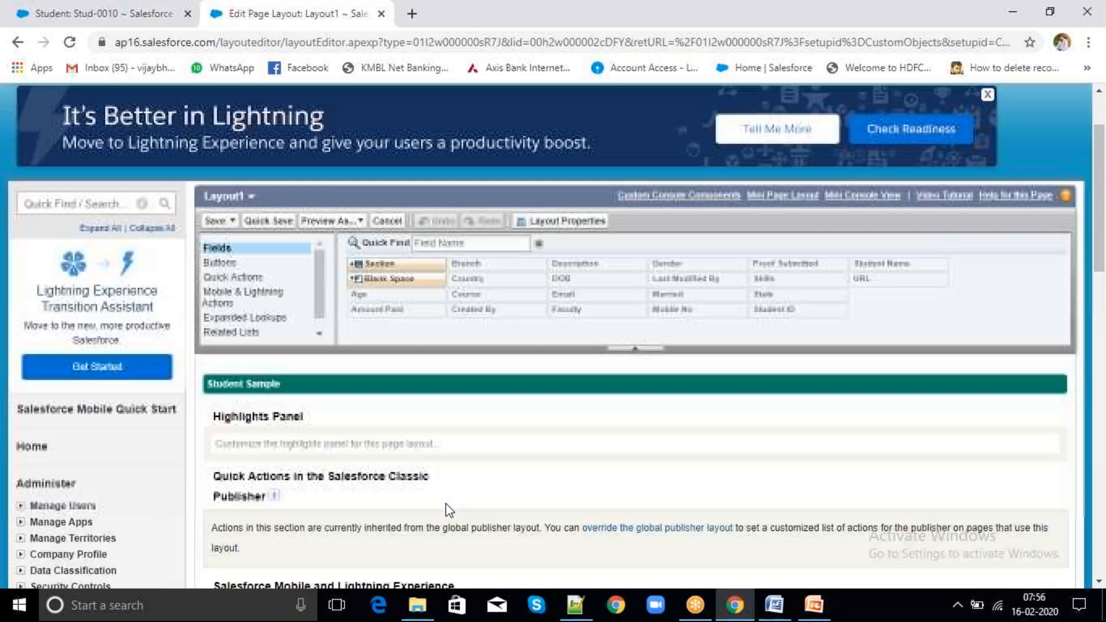
{"action": "scroll", "coordinate": [449, 510], "scroll_direction": "down", "scroll_amount": 4}
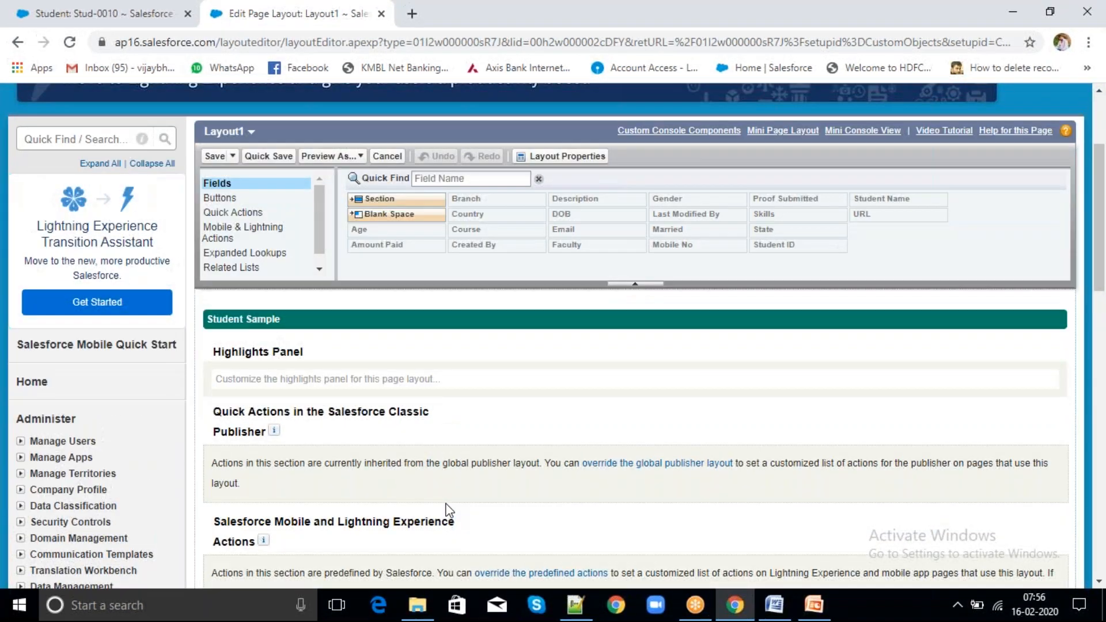
{"action": "scroll", "coordinate": [520, 421], "scroll_direction": "down", "scroll_amount": 5}
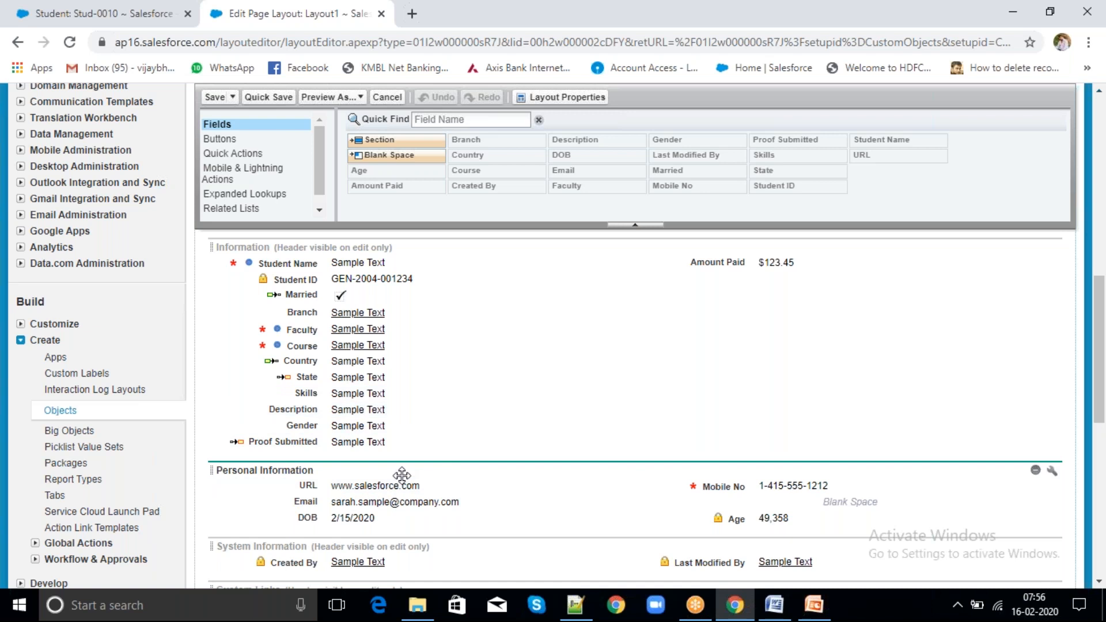
{"action": "left_click", "coordinate": [212, 101]}
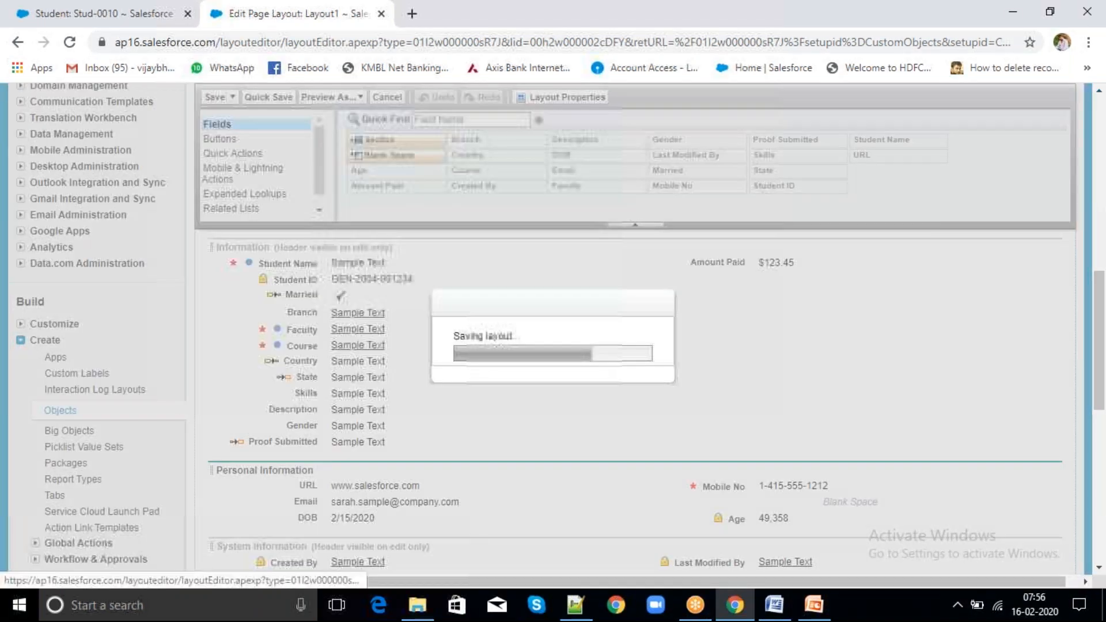
Create another page layout for the Student object named Layout2, without cloning an existing layout, and save it.
{"action": "scroll", "coordinate": [370, 374], "scroll_direction": "down", "scroll_amount": 6}
{"action": "scroll", "coordinate": [634, 403], "scroll_direction": "down", "scroll_amount": 11}
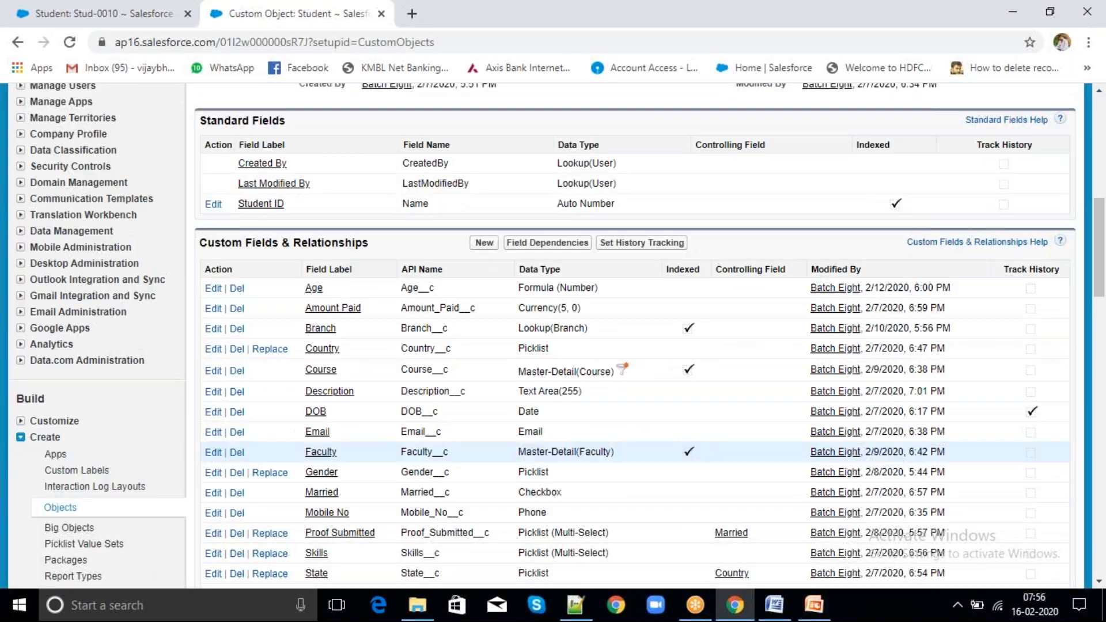
{"action": "scroll", "coordinate": [488, 395], "scroll_direction": "down", "scroll_amount": 3}
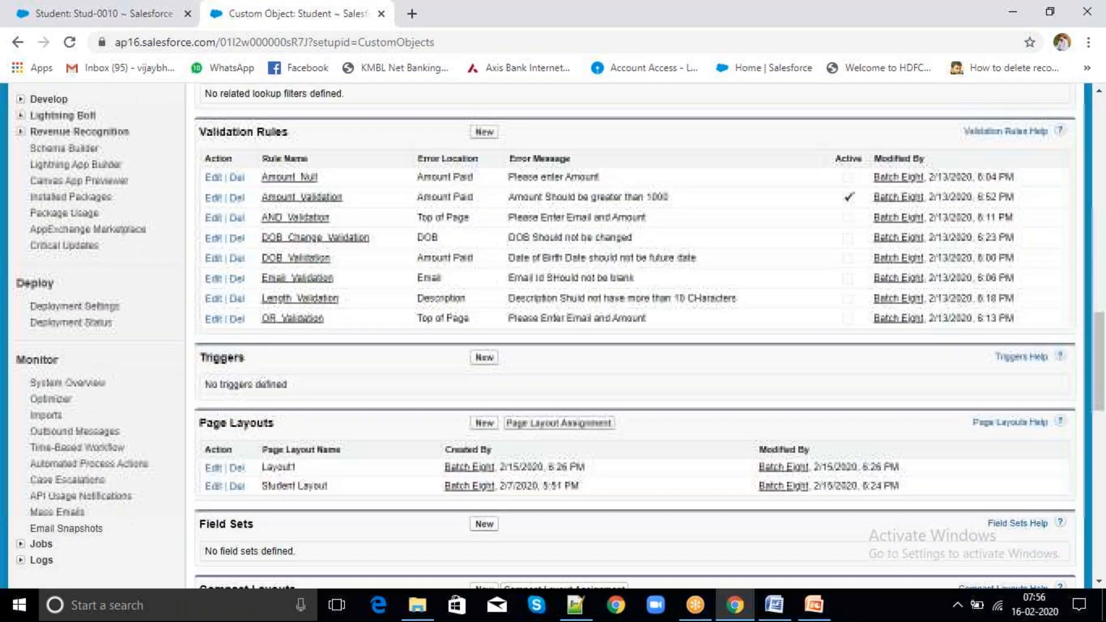
{"action": "left_click", "coordinate": [486, 390]}
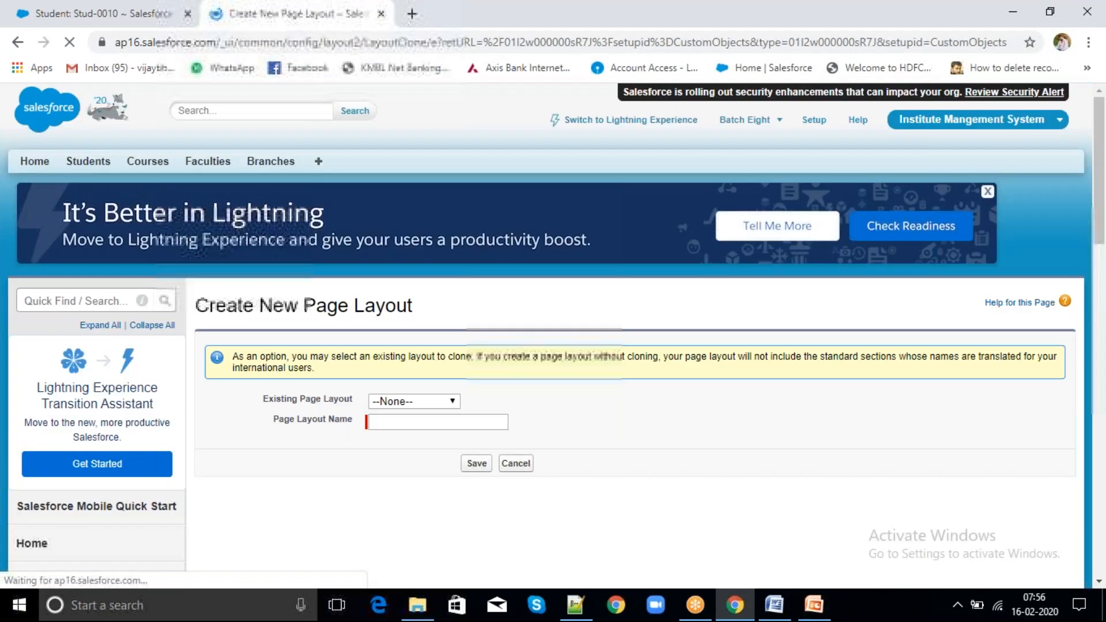
{"action": "left_click", "coordinate": [422, 402]}
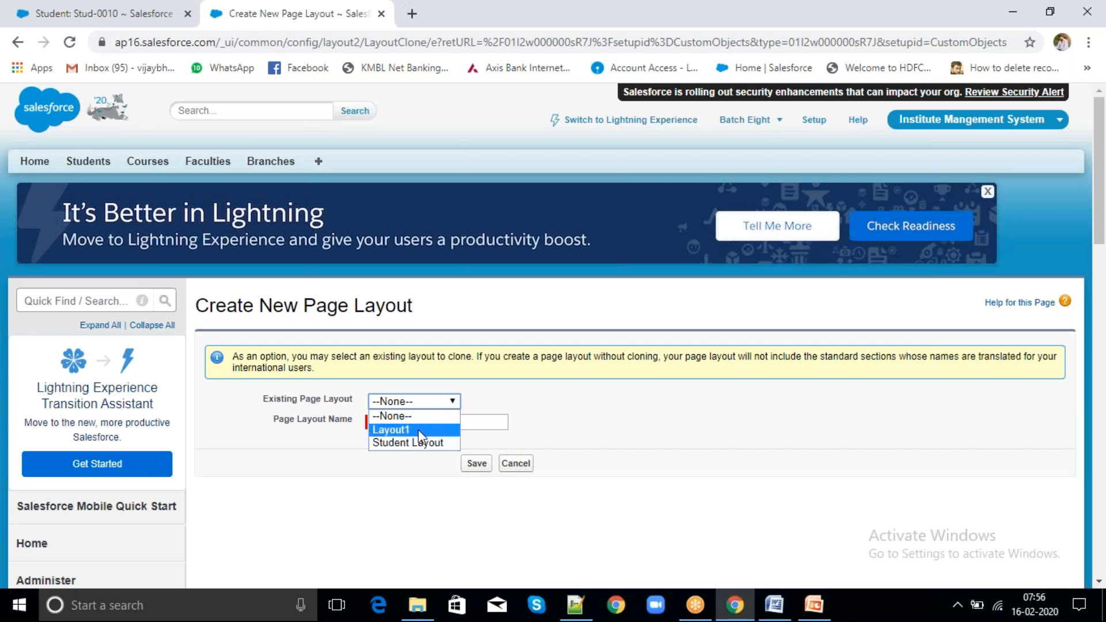
{"action": "left_click", "coordinate": [485, 403]}
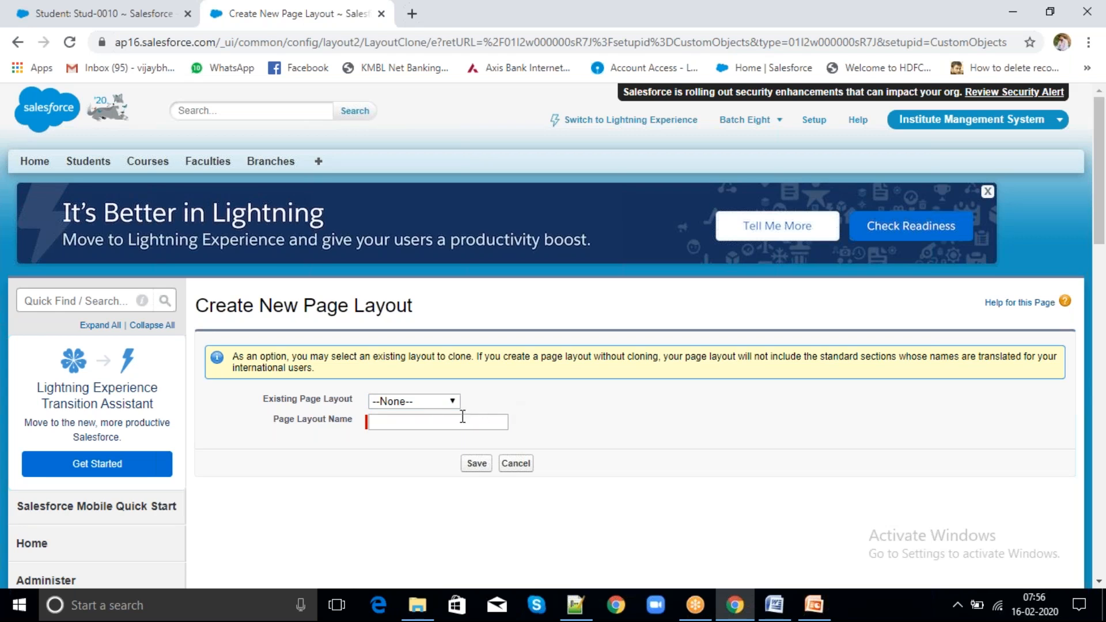
{"action": "left_click", "coordinate": [459, 421]}
{"action": "left_click", "coordinate": [397, 363]}
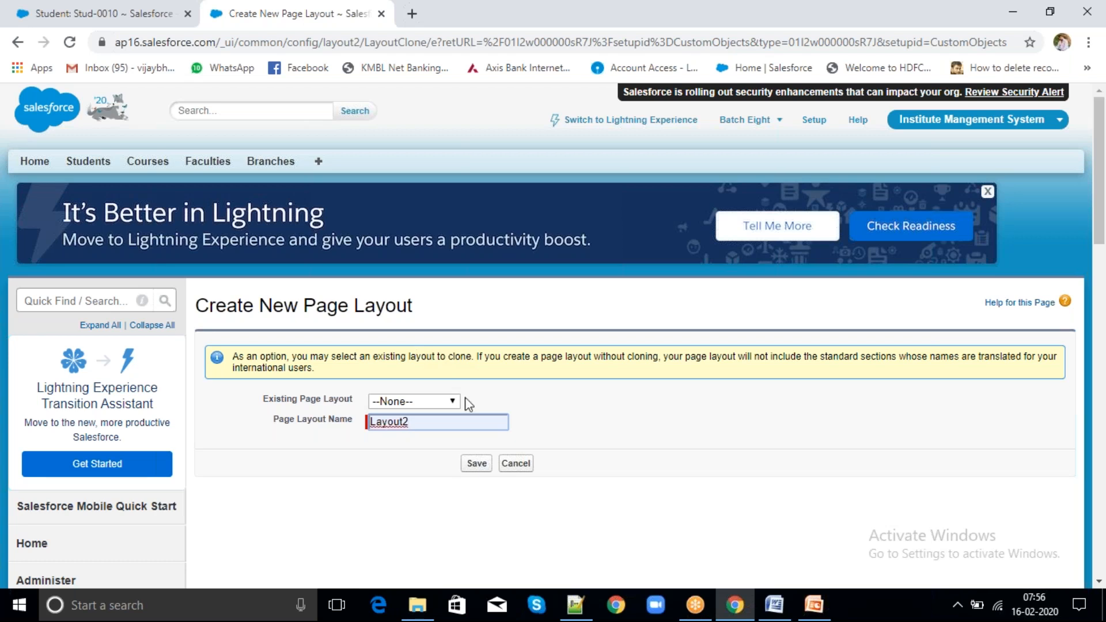
{"action": "left_click", "coordinate": [482, 467]}
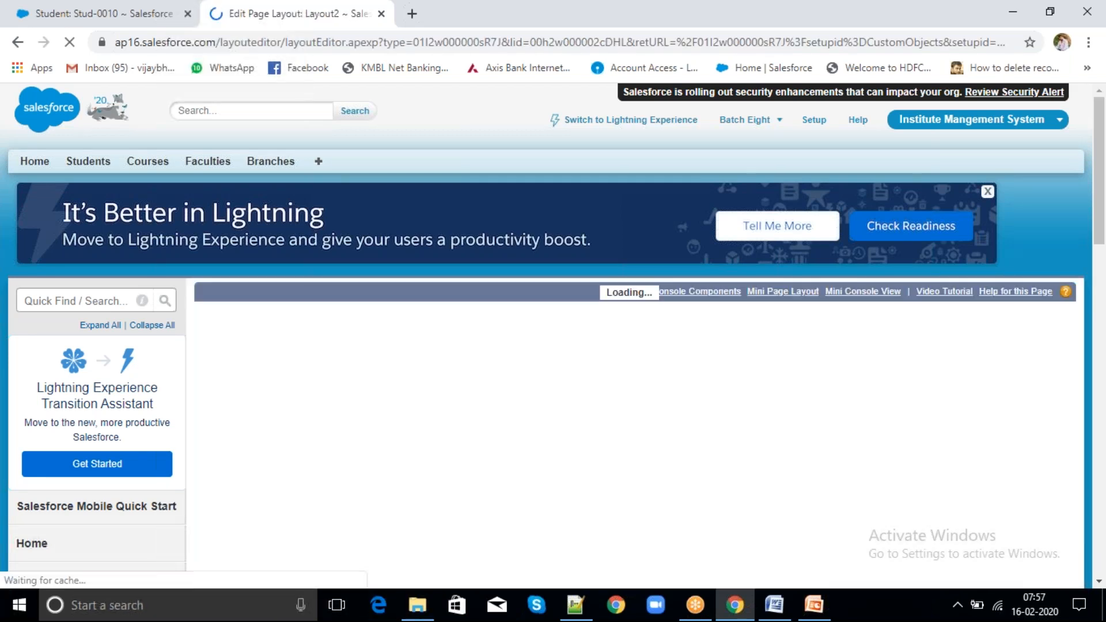
Look over the default fields and sections of Layout2, then save the layout and leave the editor.
{"action": "scroll", "coordinate": [553, 334], "scroll_direction": "down", "scroll_amount": 8}
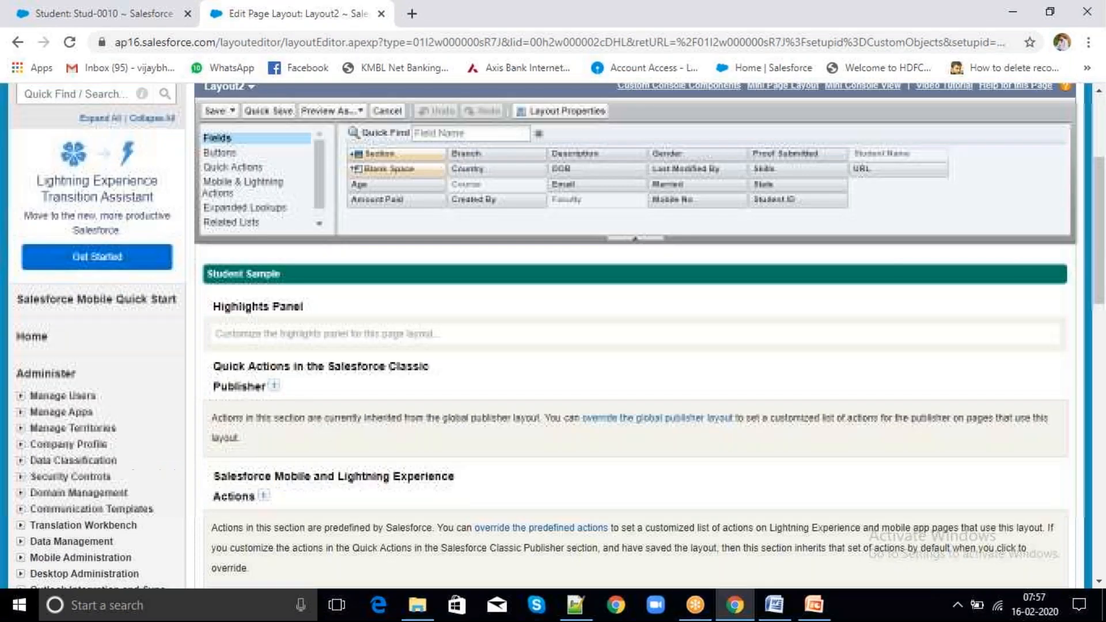
{"action": "scroll", "coordinate": [553, 346], "scroll_direction": "down", "scroll_amount": 2}
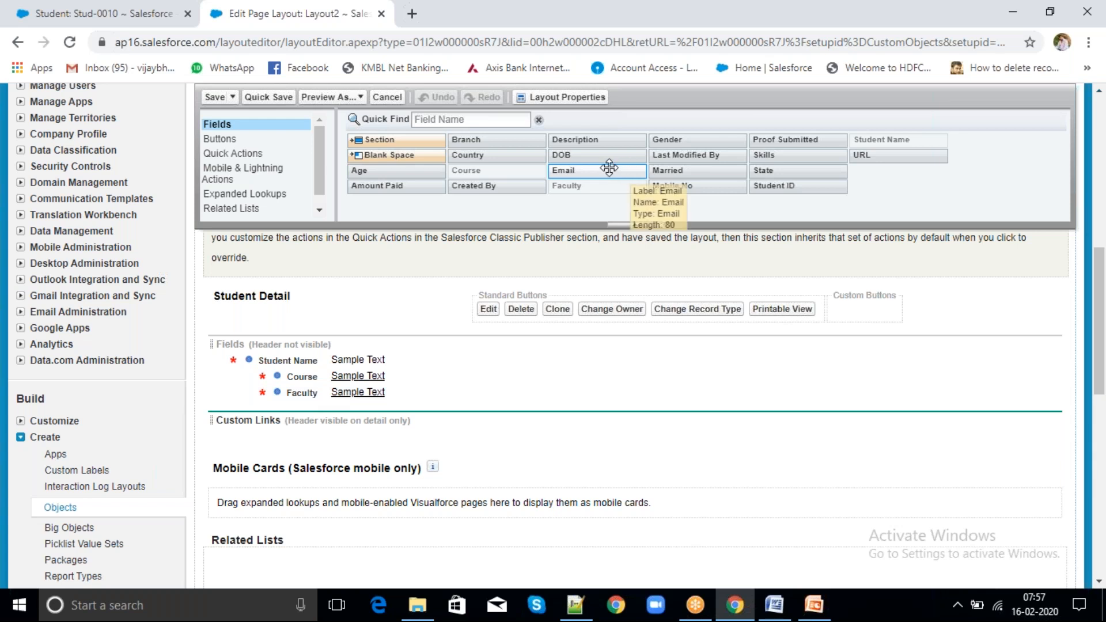
{"action": "mouse_move", "coordinate": [606, 192]}
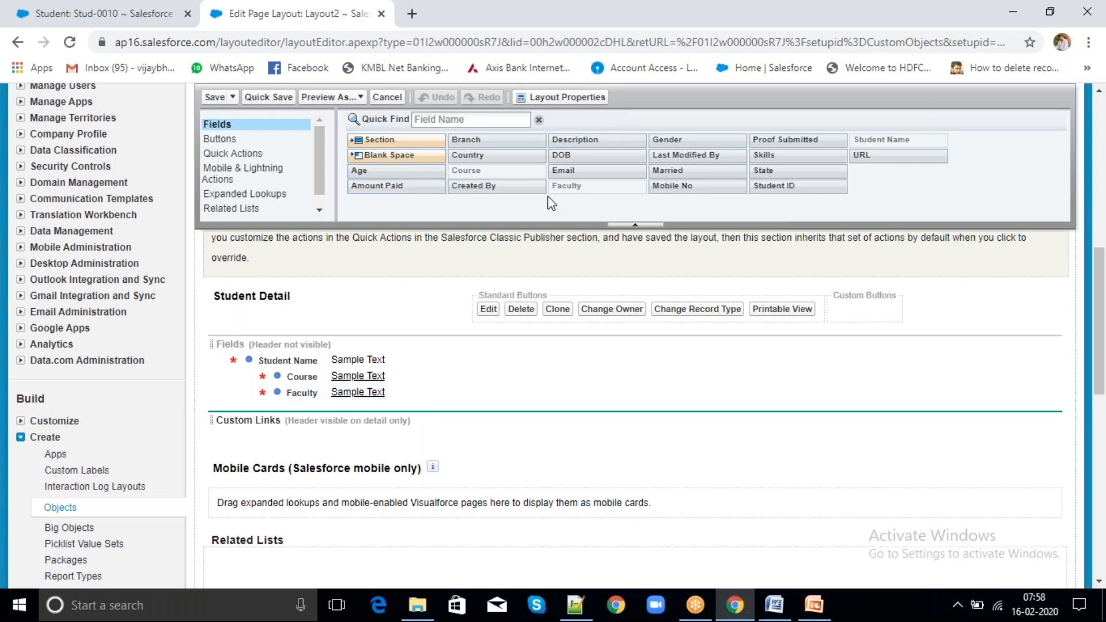
{"action": "mouse_move", "coordinate": [416, 618]}
{"action": "left_click", "coordinate": [210, 99]}
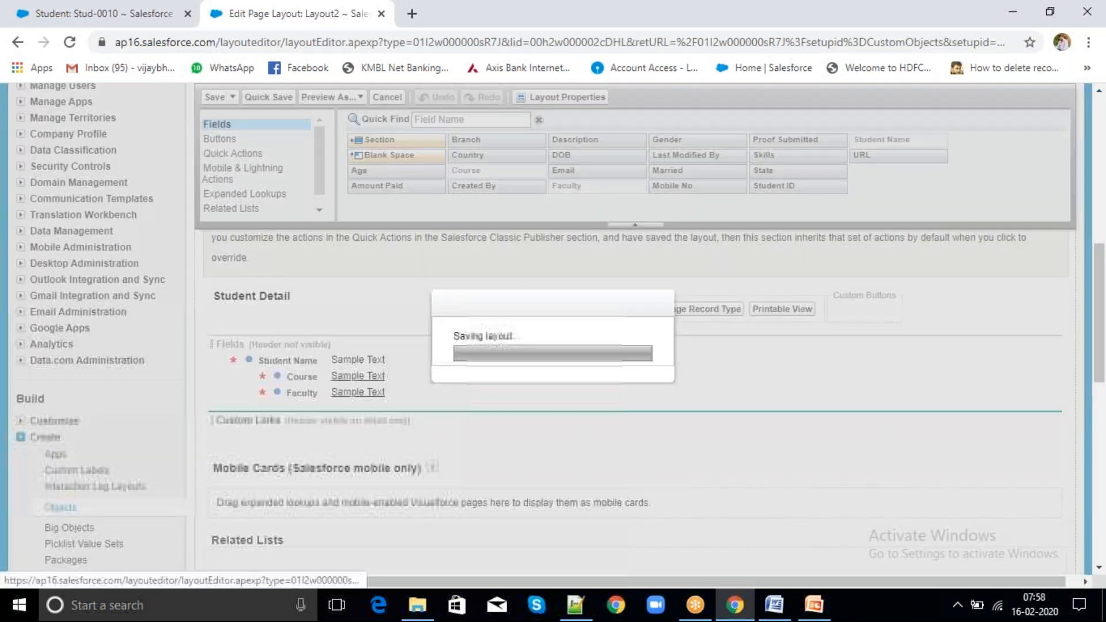
Open the page layout assignments of the Student object.
{"action": "scroll", "coordinate": [553, 334], "scroll_direction": "down", "scroll_amount": 15}
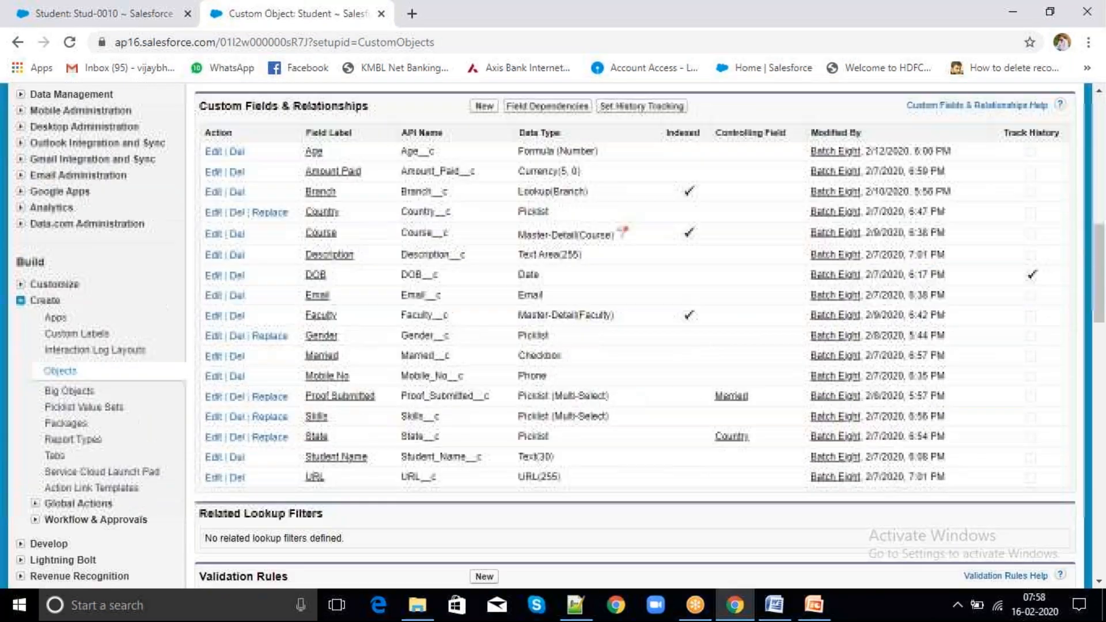
{"action": "scroll", "coordinate": [634, 334], "scroll_direction": "down", "scroll_amount": 10}
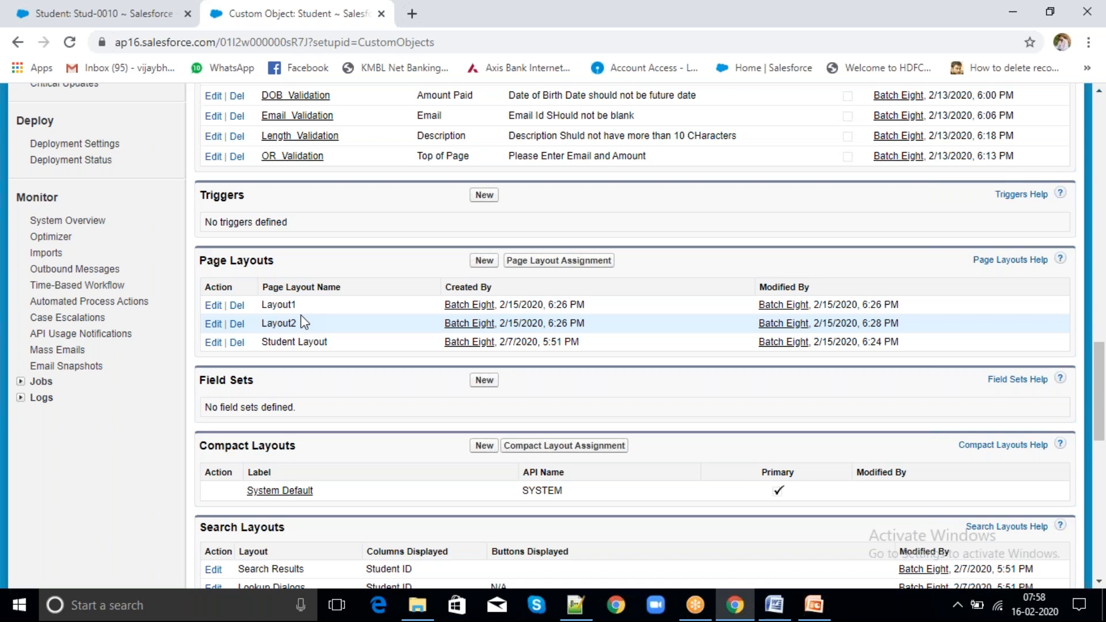
{"action": "left_click", "coordinate": [550, 261]}
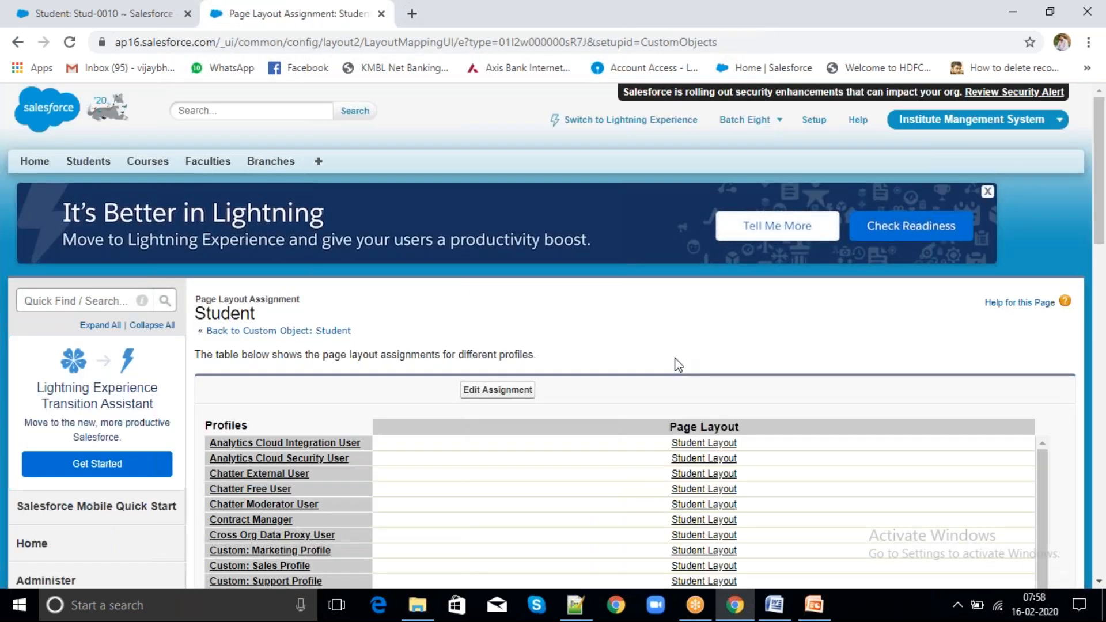
Examine which page layout is assigned to each profile, down to System Administrator and Work.com Only User.
{"action": "scroll", "coordinate": [675, 363], "scroll_direction": "down", "scroll_amount": 3}
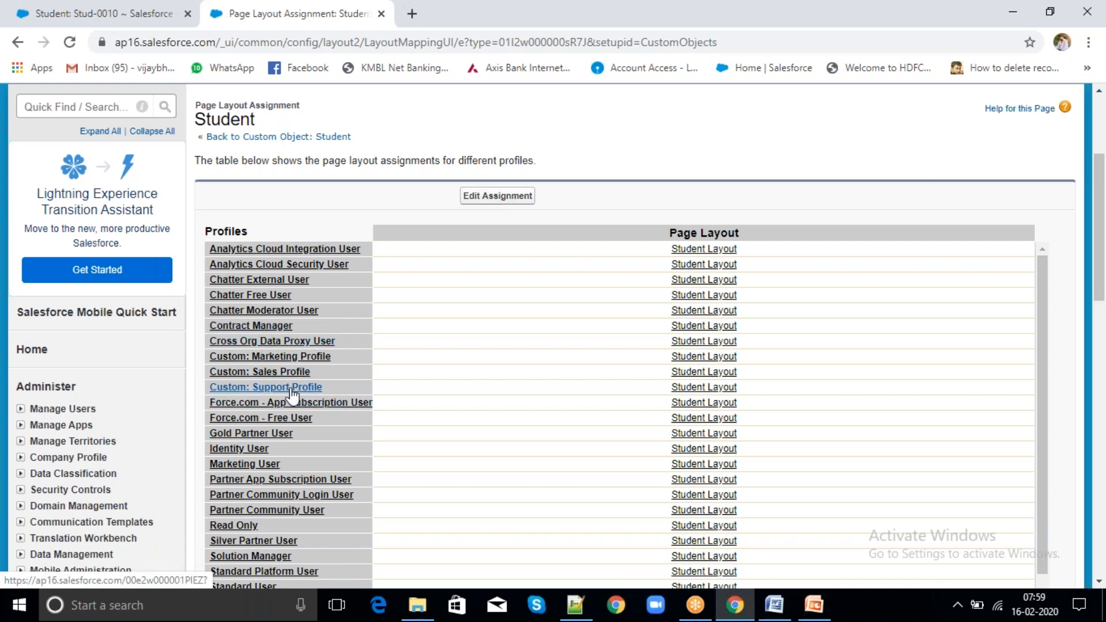
{"action": "scroll", "coordinate": [294, 387], "scroll_direction": "down", "scroll_amount": 2}
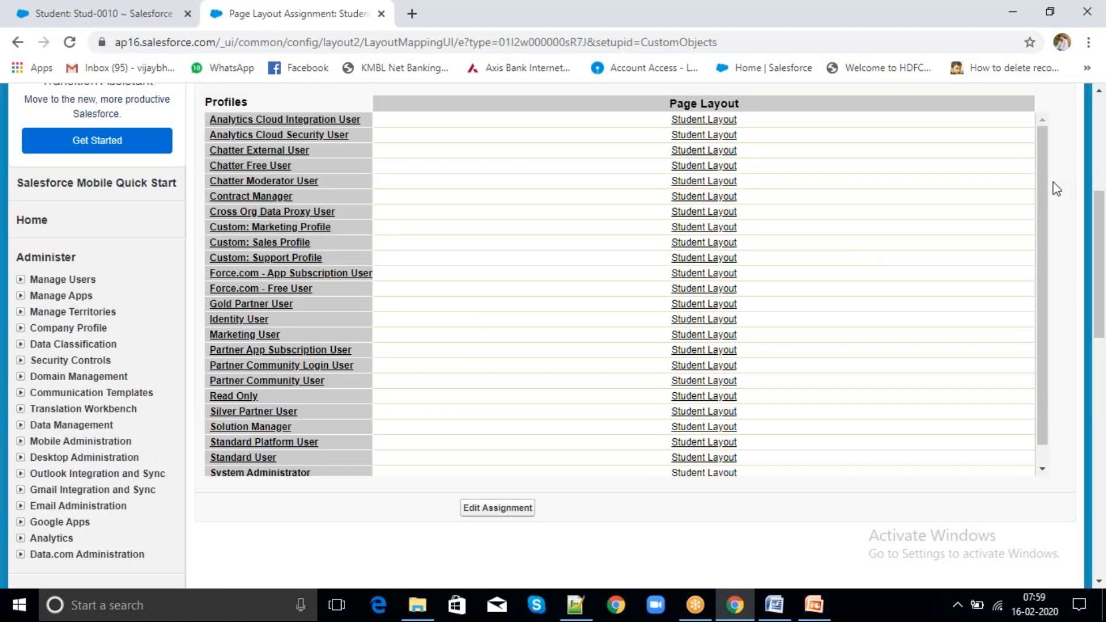
{"action": "left_click_drag", "start_coordinate": [1045, 199], "coordinate": [1047, 146]}
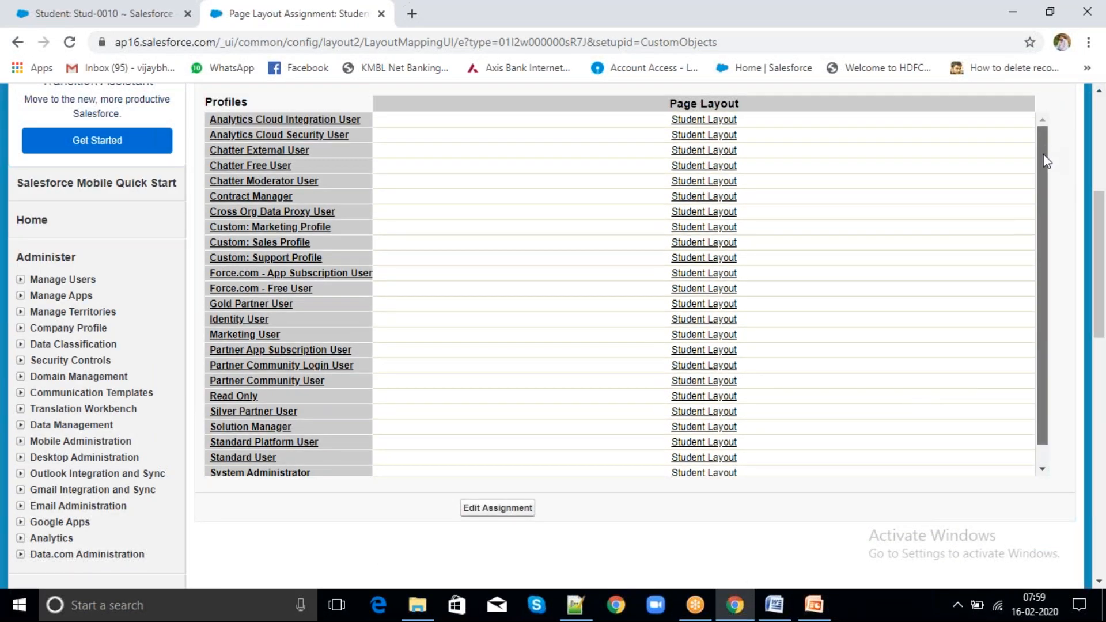
{"action": "left_click_drag", "start_coordinate": [1044, 190], "coordinate": [1041, 158]}
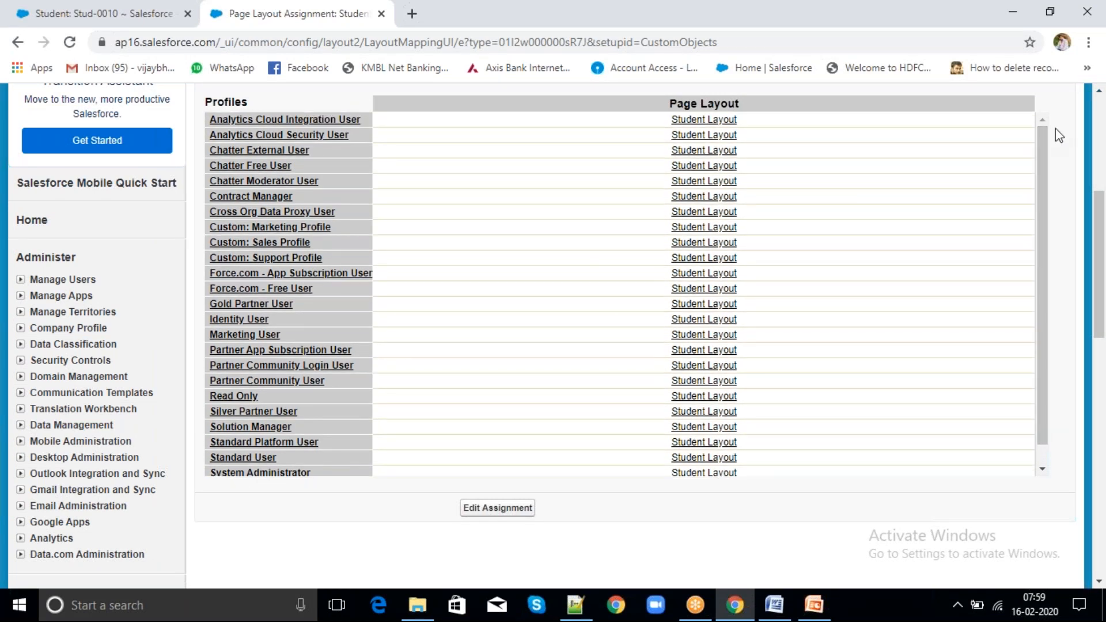
{"action": "scroll", "coordinate": [1059, 136], "scroll_direction": "up", "scroll_amount": 2}
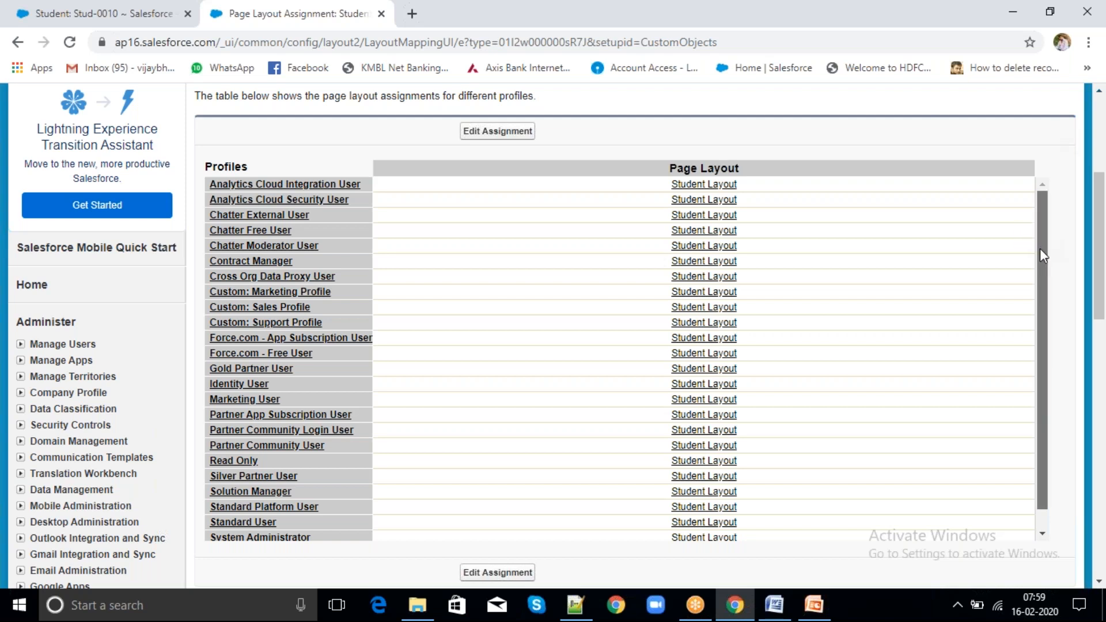
{"action": "scroll", "coordinate": [1039, 248], "scroll_direction": "down", "scroll_amount": 1}
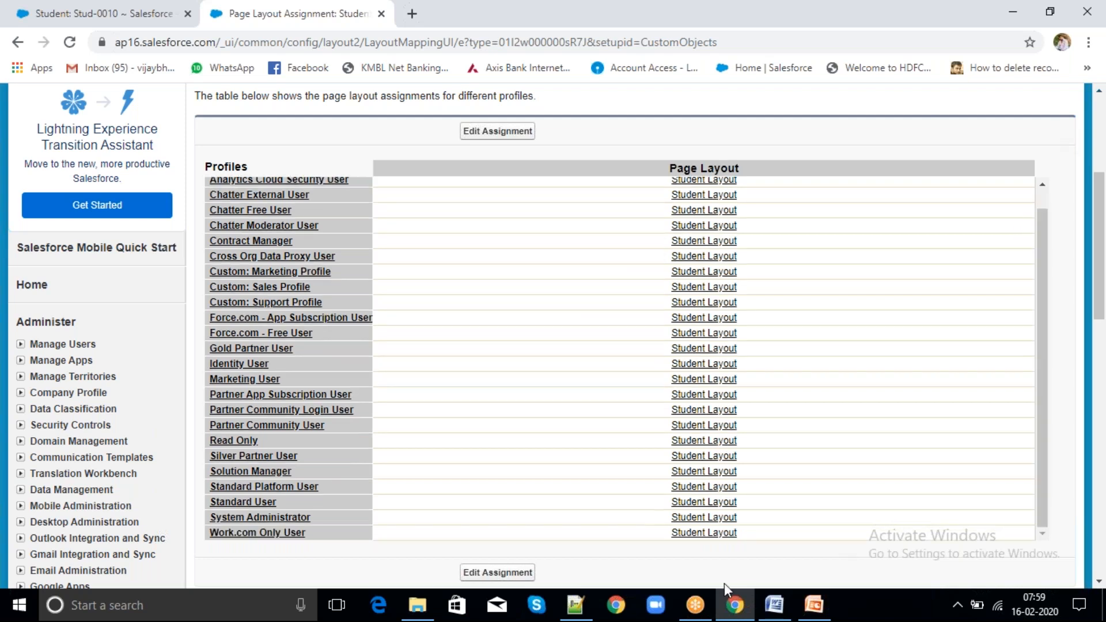
{"action": "scroll", "coordinate": [279, 506], "scroll_direction": "down", "scroll_amount": 2}
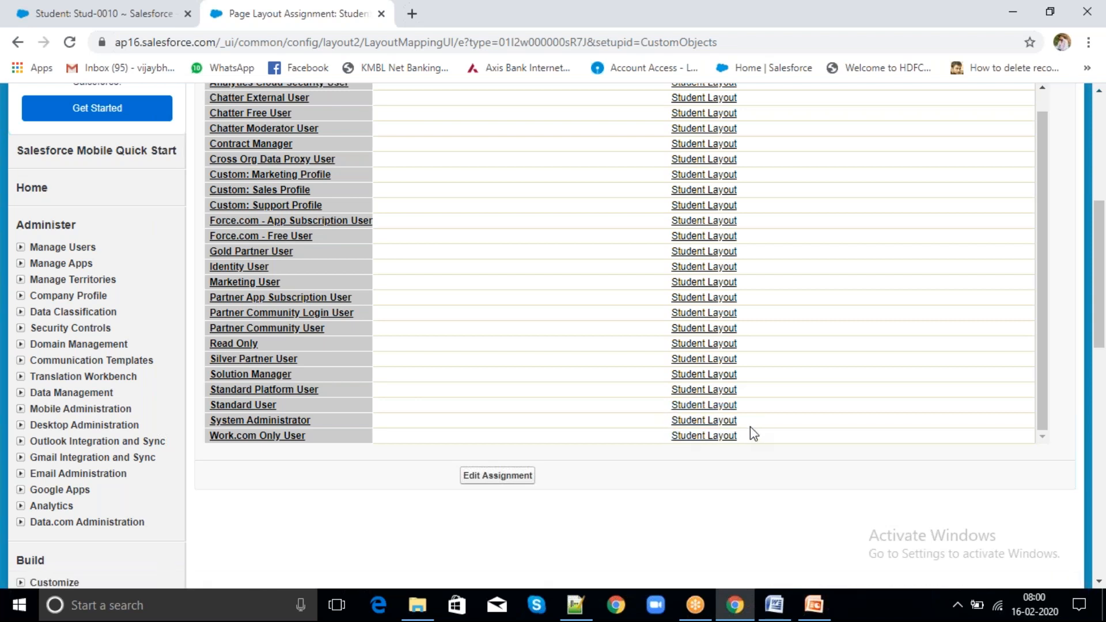
{"action": "left_click", "coordinate": [724, 420]}
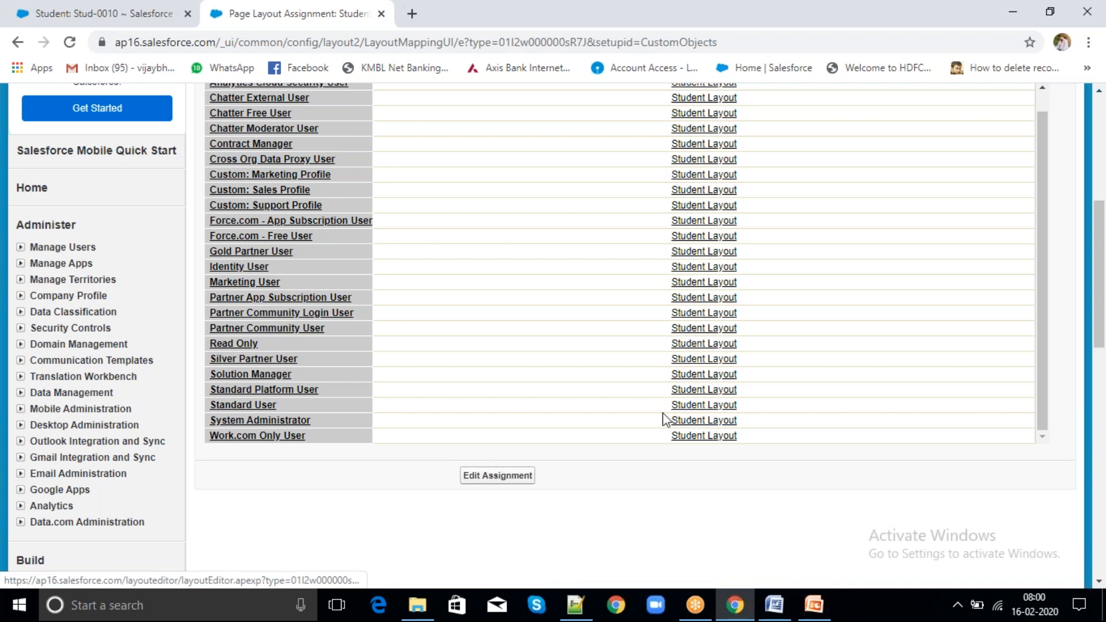
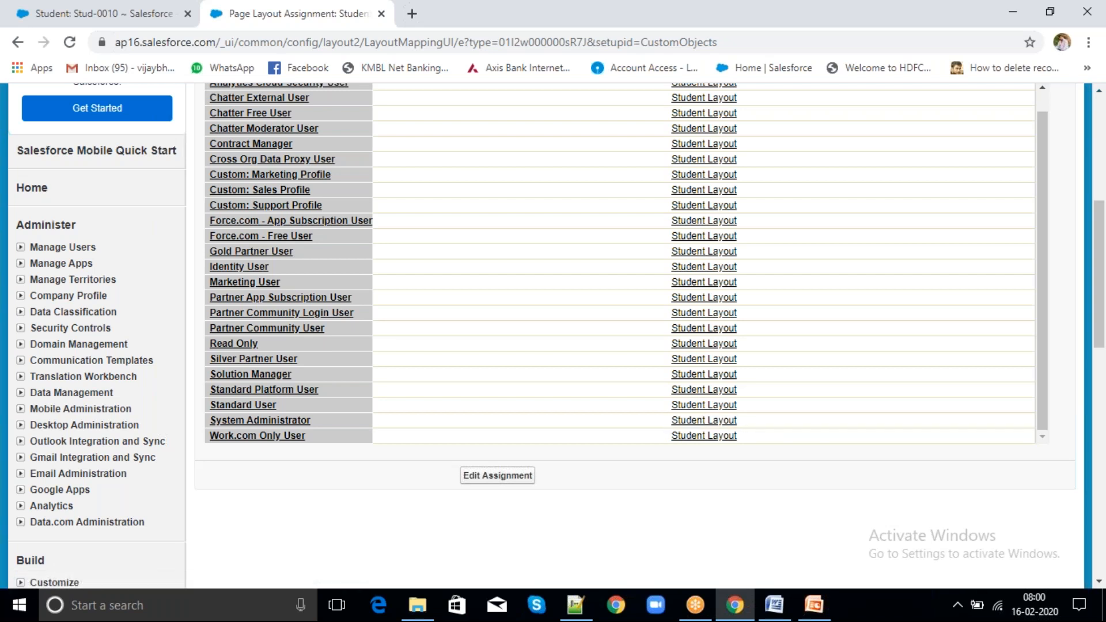
Open the Student page layout assignments for editing and bring up the last profiles in the table.
{"action": "left_click", "coordinate": [510, 475]}
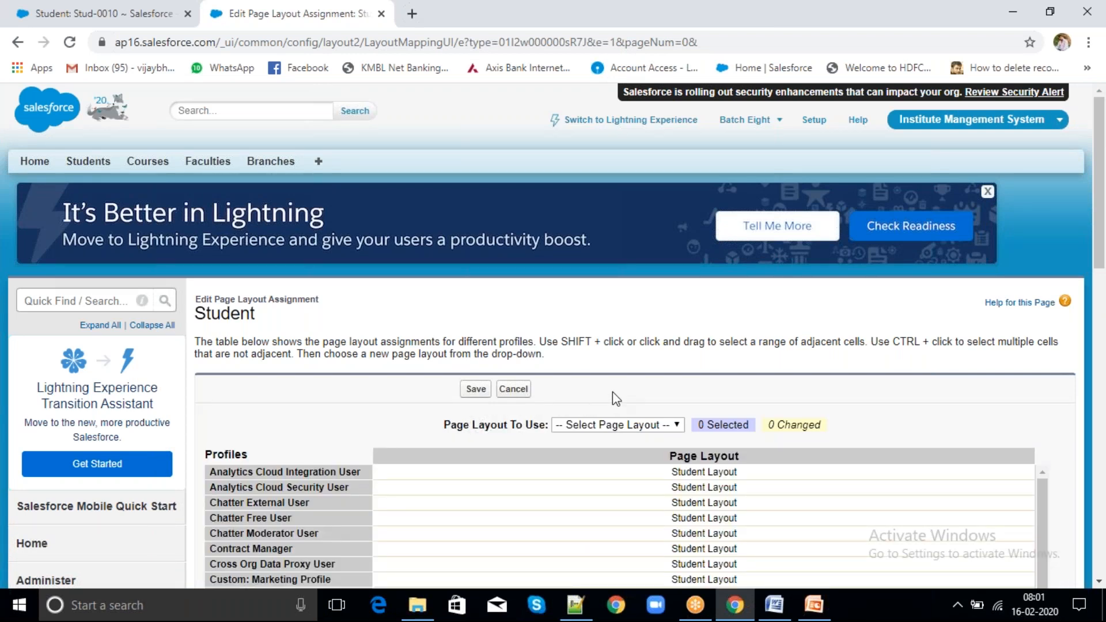
{"action": "scroll", "coordinate": [613, 392], "scroll_direction": "down", "scroll_amount": 5}
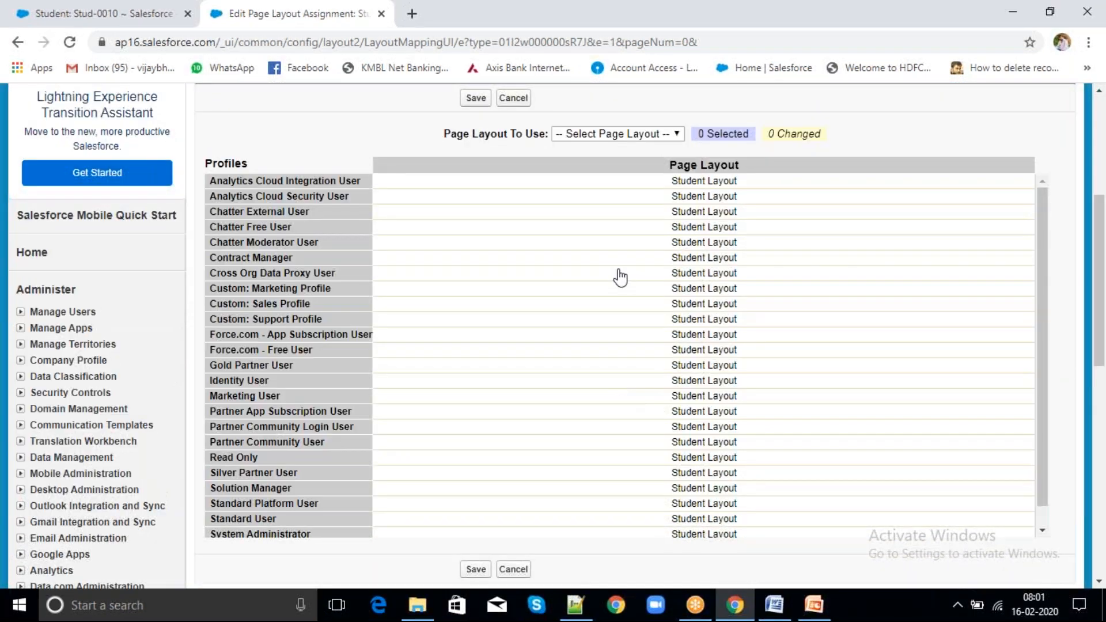
{"action": "left_click_drag", "start_coordinate": [1041, 289], "coordinate": [1039, 320]}
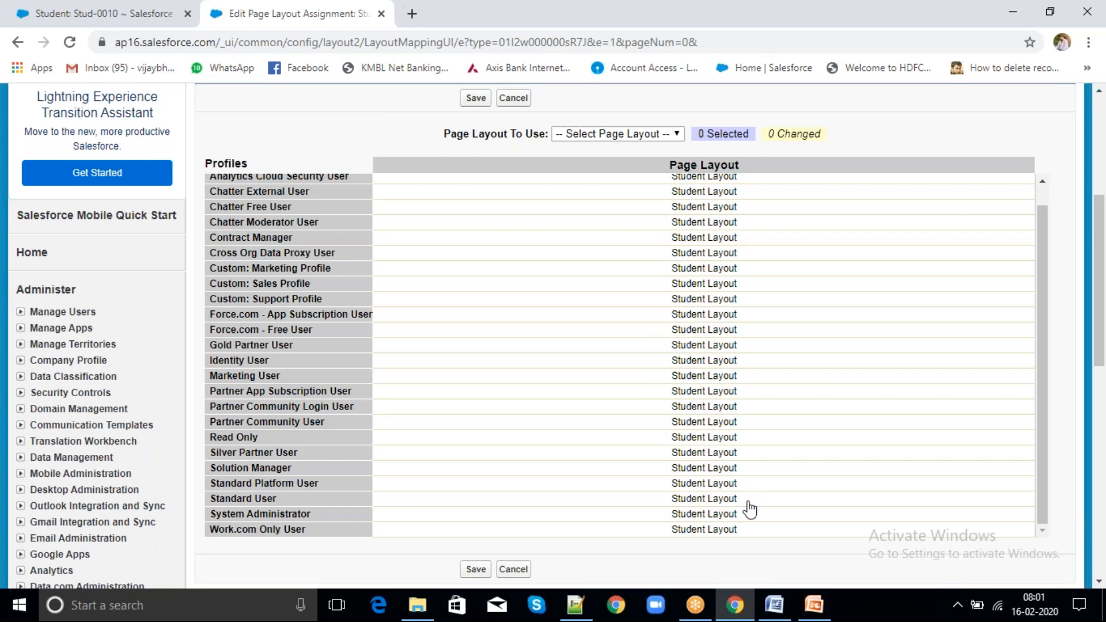
Try selecting several profiles together: System Administrator, Standard User, Standard Platform User, Marketing User and Force.com - Free User.
{"action": "left_click", "coordinate": [746, 520]}
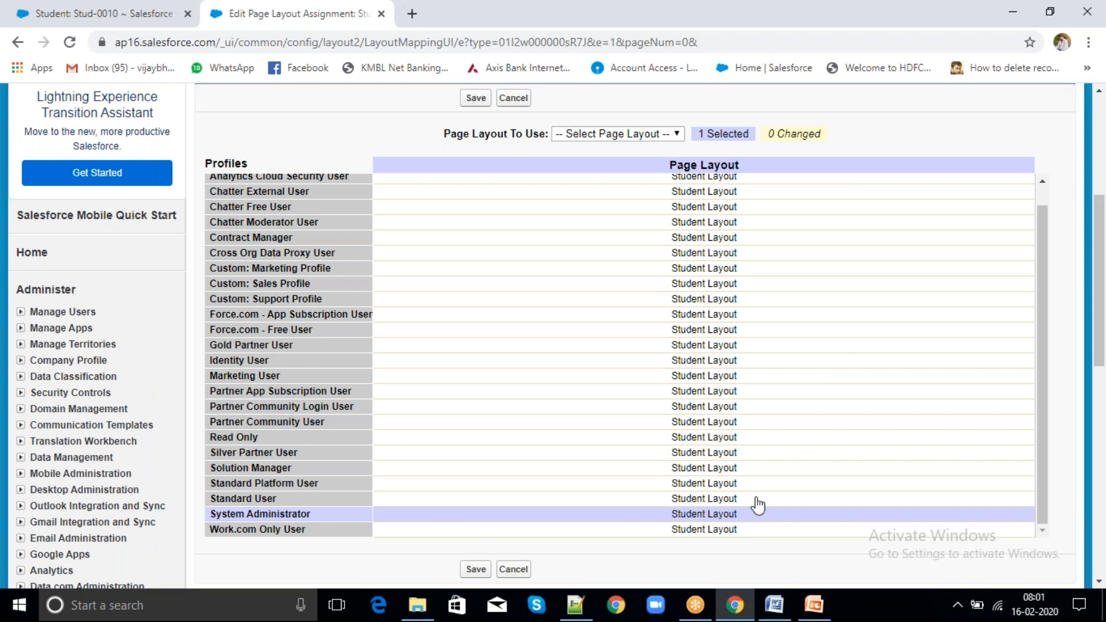
{"action": "left_click", "coordinate": [756, 499], "text": "shift"}
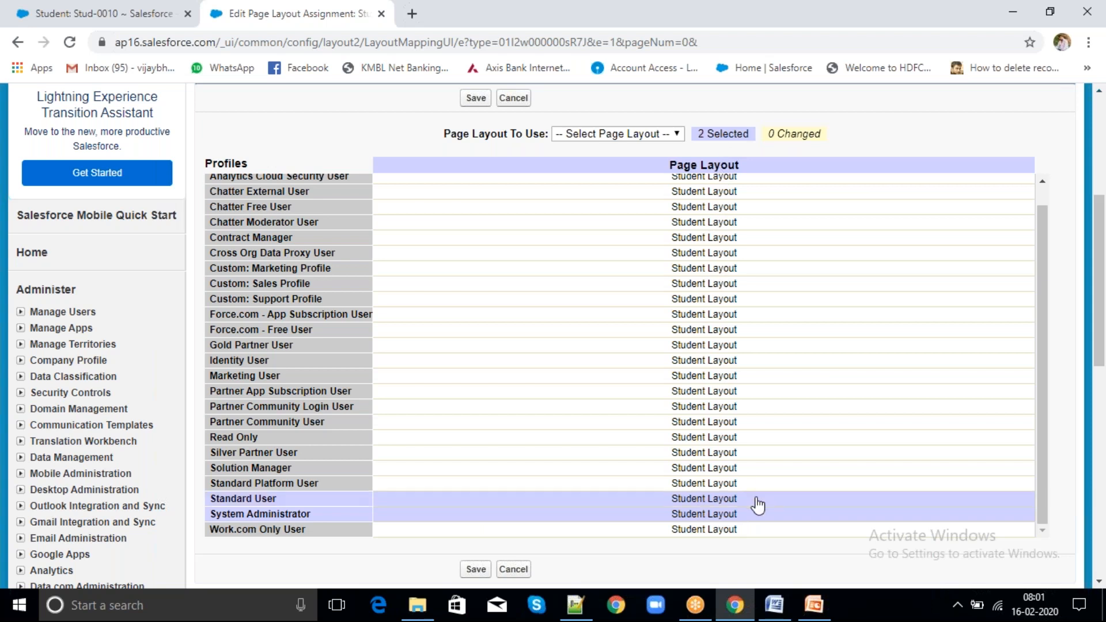
{"action": "left_click", "coordinate": [755, 485], "text": "shift"}
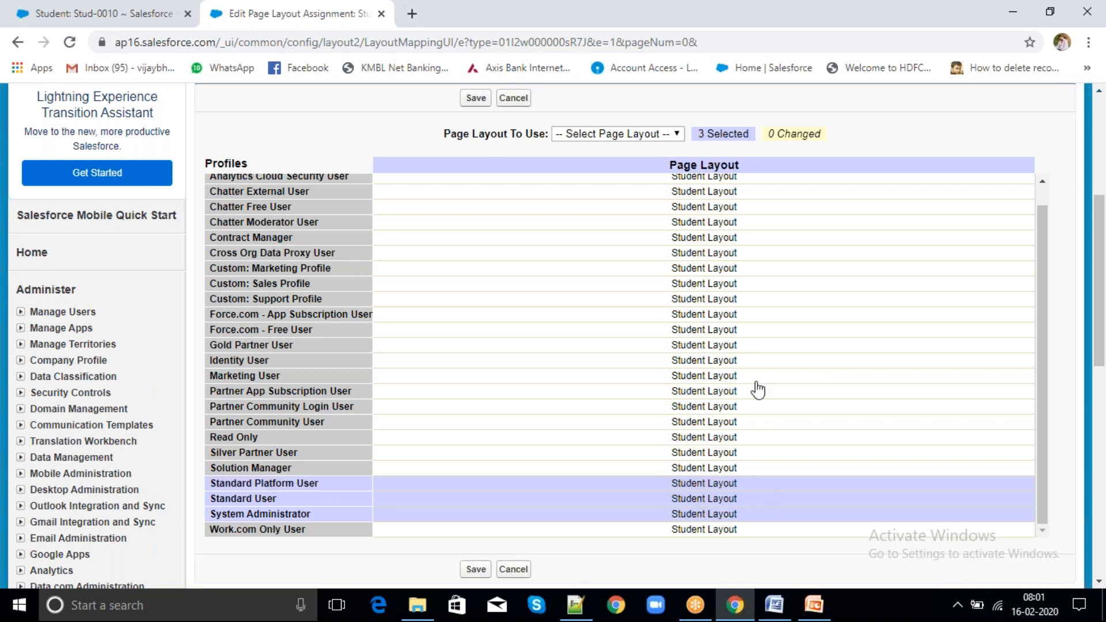
{"action": "left_click", "coordinate": [756, 381], "text": "ctrl"}
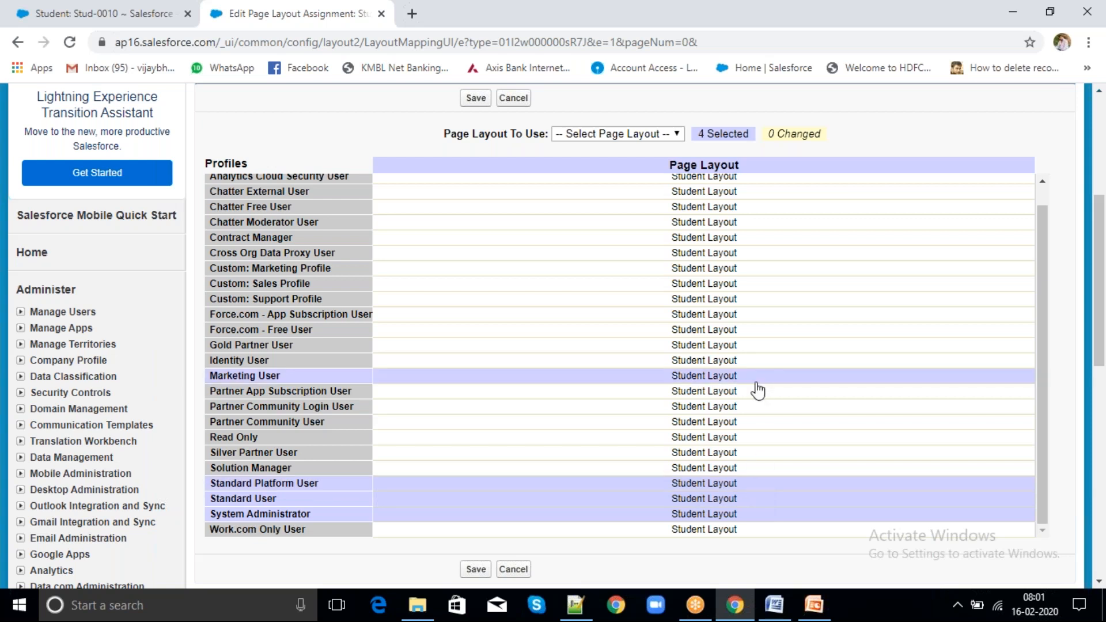
{"action": "left_click", "coordinate": [753, 335], "text": "ctrl"}
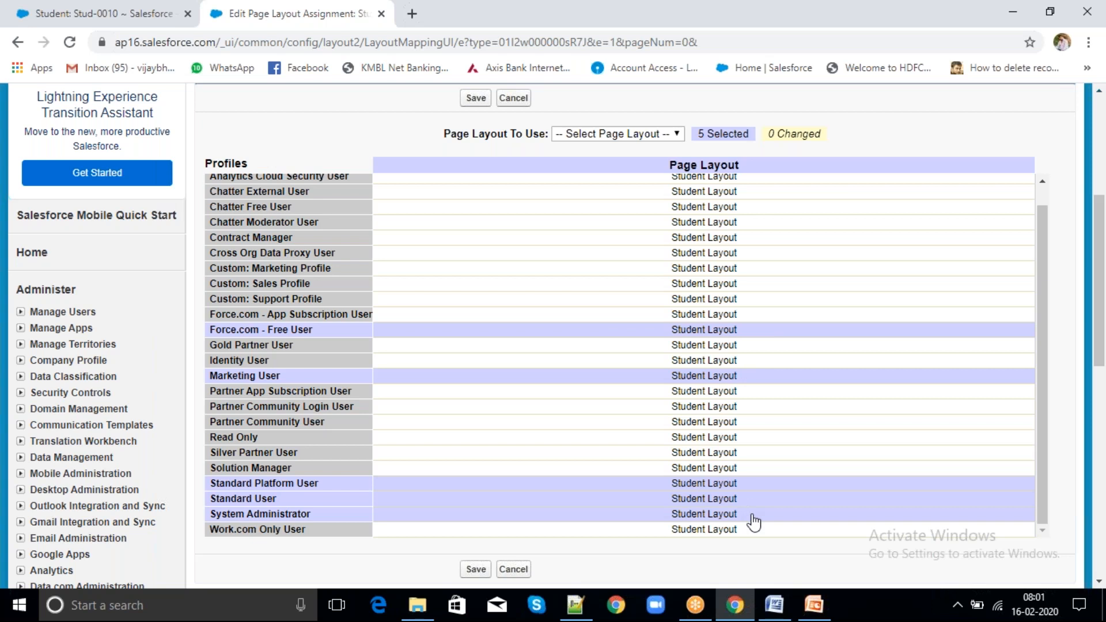
Assign Layout1 to the System Administrator profile only and save the assignment.
{"action": "left_click", "coordinate": [753, 516]}
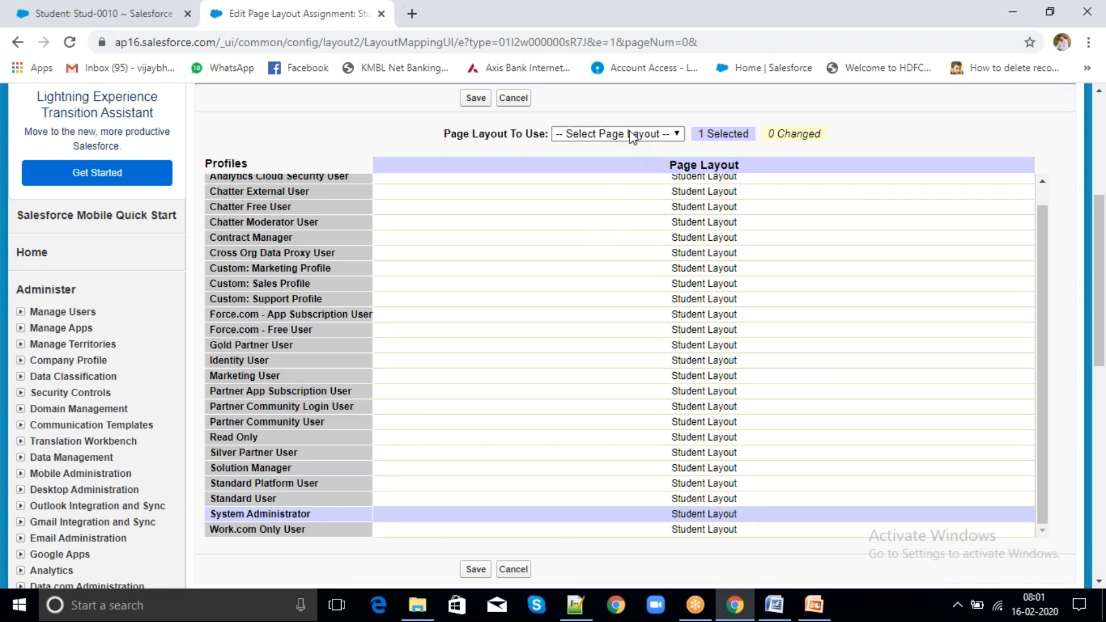
{"action": "left_click", "coordinate": [630, 137]}
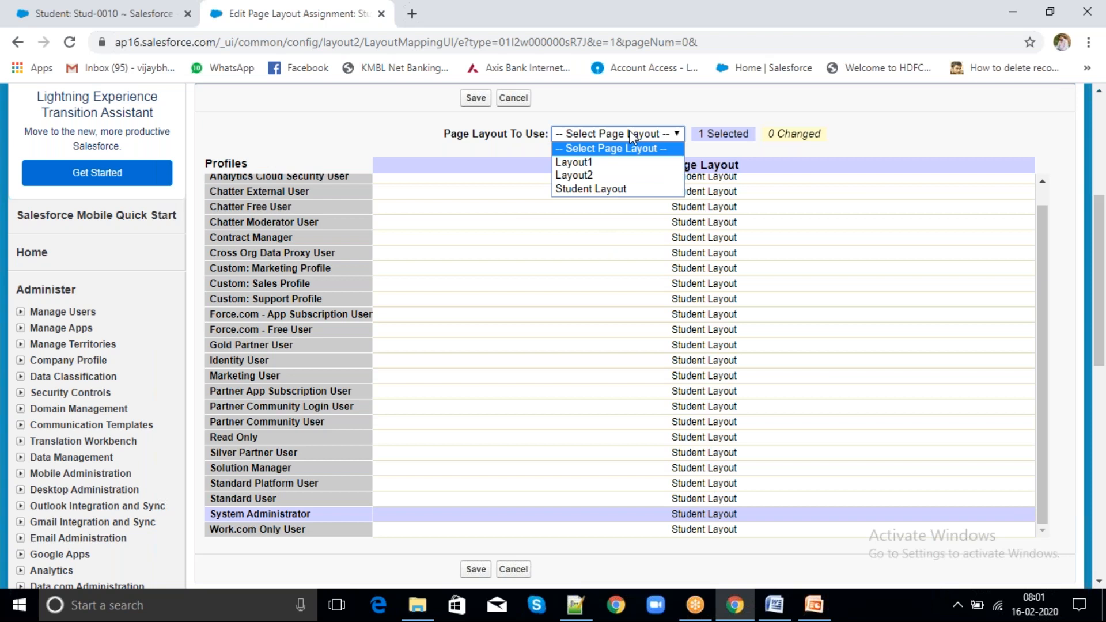
{"action": "left_click", "coordinate": [619, 167]}
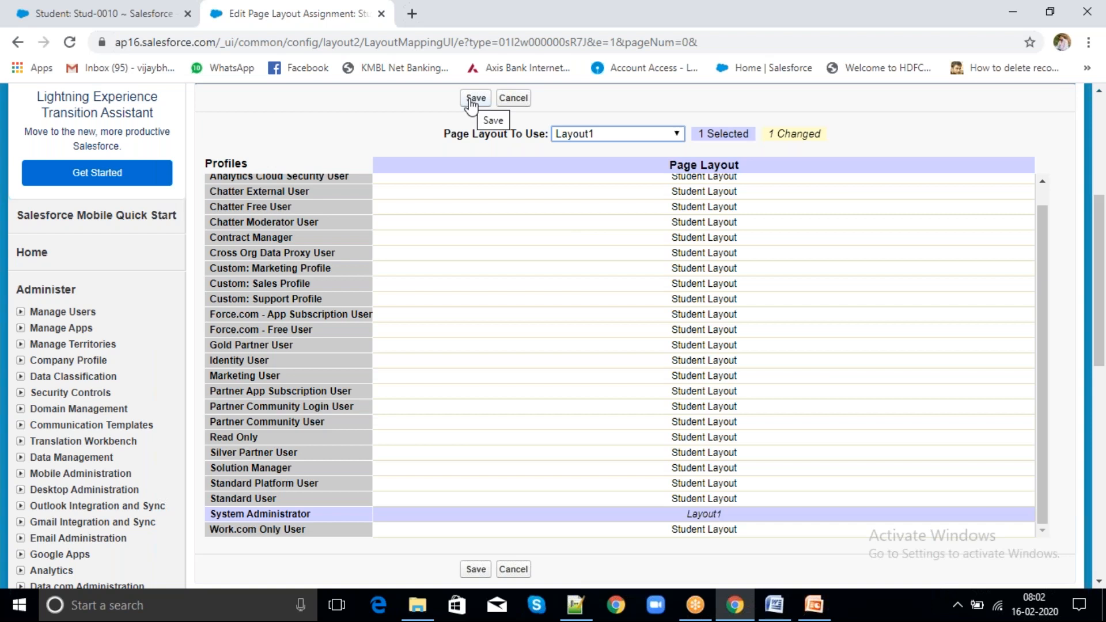
{"action": "left_click", "coordinate": [471, 102]}
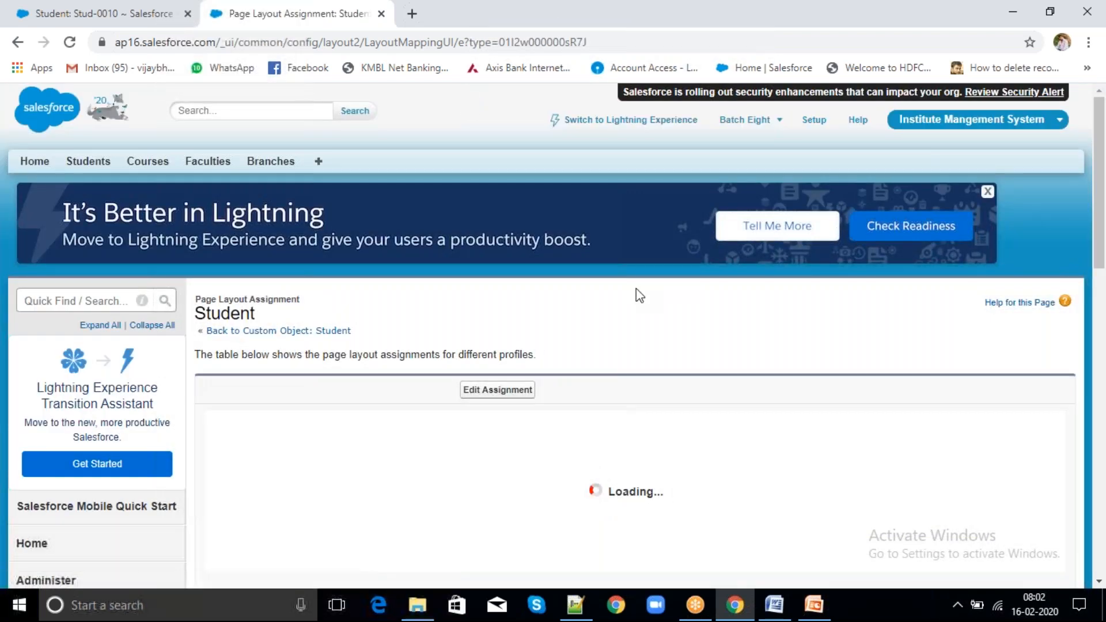
Reopen the Student page layout assignments for editing and bring up the System Administrator profile row.
{"action": "left_click", "coordinate": [522, 390]}
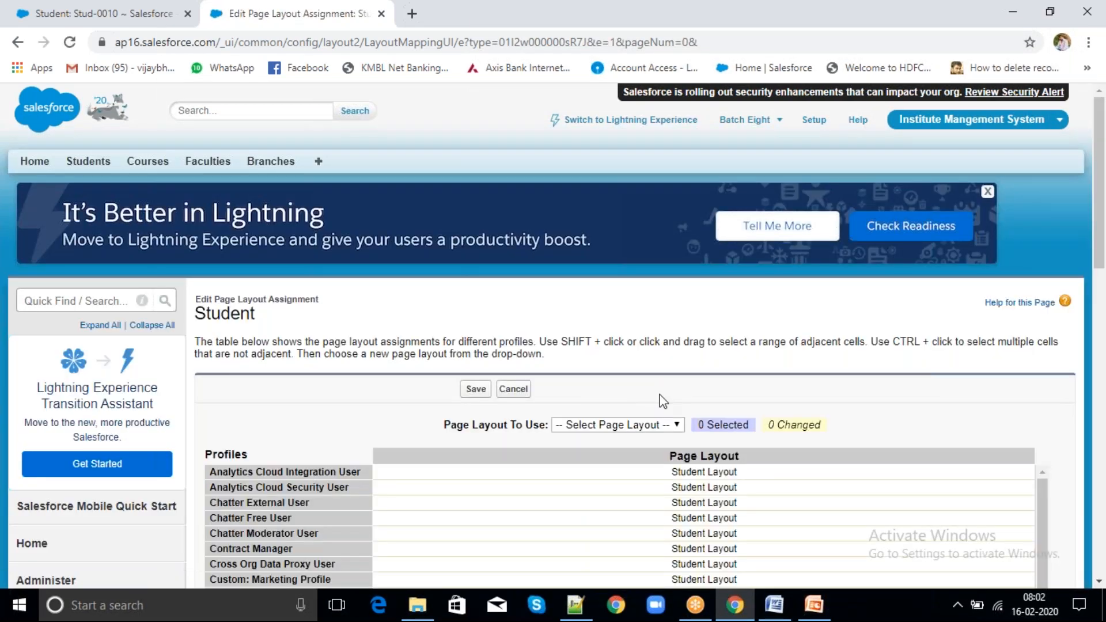
{"action": "scroll", "coordinate": [662, 400], "scroll_direction": "down", "scroll_amount": 7}
{"action": "scroll", "coordinate": [646, 404], "scroll_direction": "up", "scroll_amount": 1}
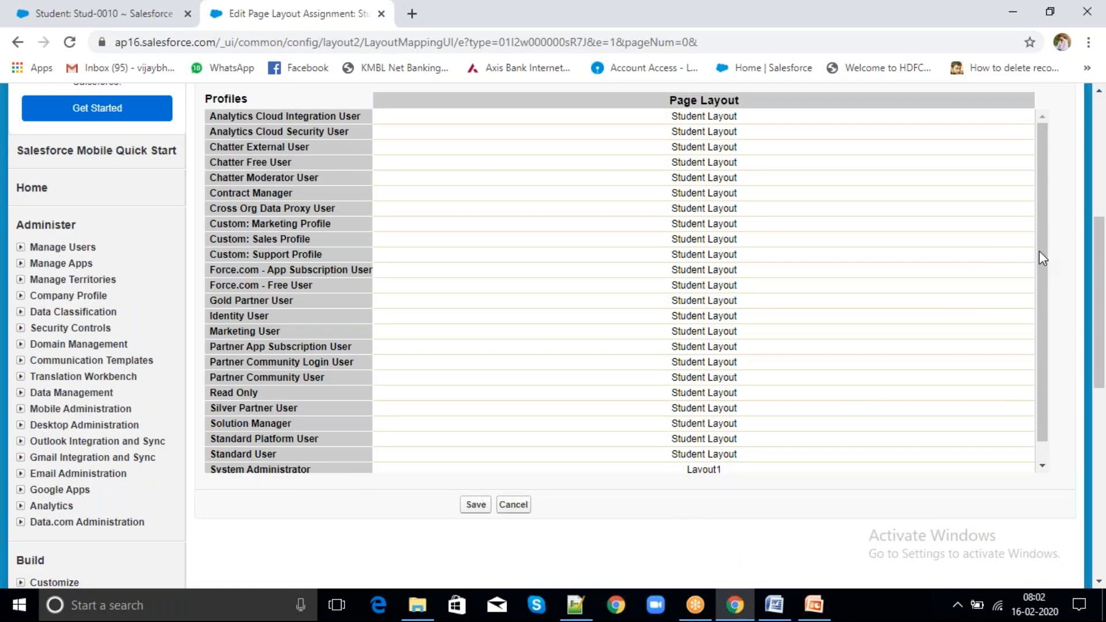
{"action": "scroll", "coordinate": [1045, 257], "scroll_direction": "down", "scroll_amount": 1}
Switch to the Stud-0010 record, look through its fields and related lists, and reload it.
{"action": "left_click", "coordinate": [69, 13]}
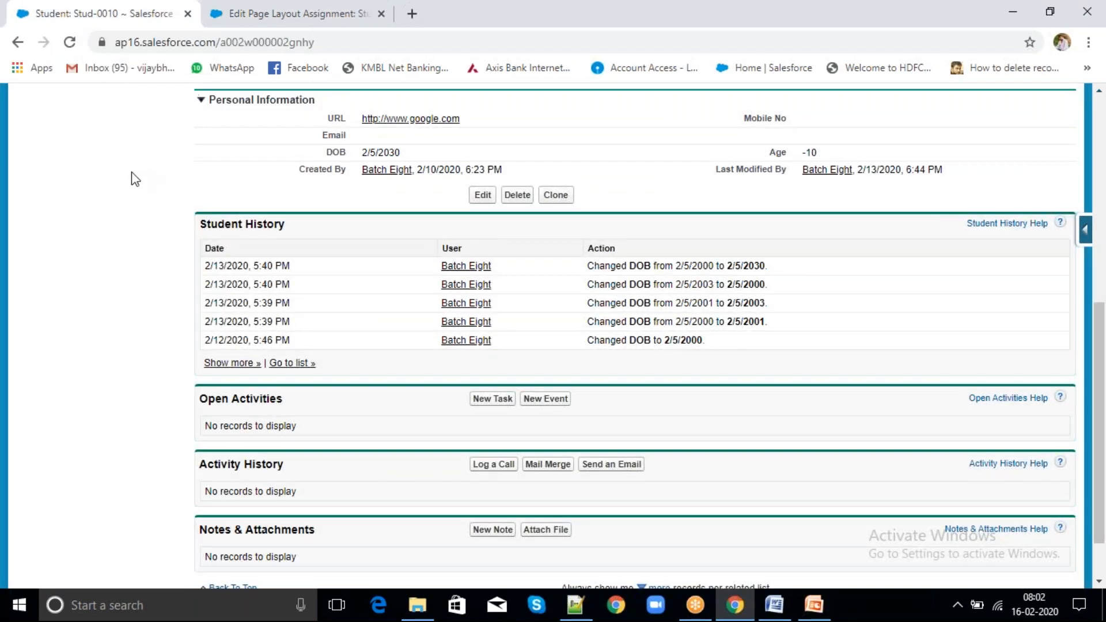
{"action": "scroll", "coordinate": [133, 175], "scroll_direction": "up", "scroll_amount": 8}
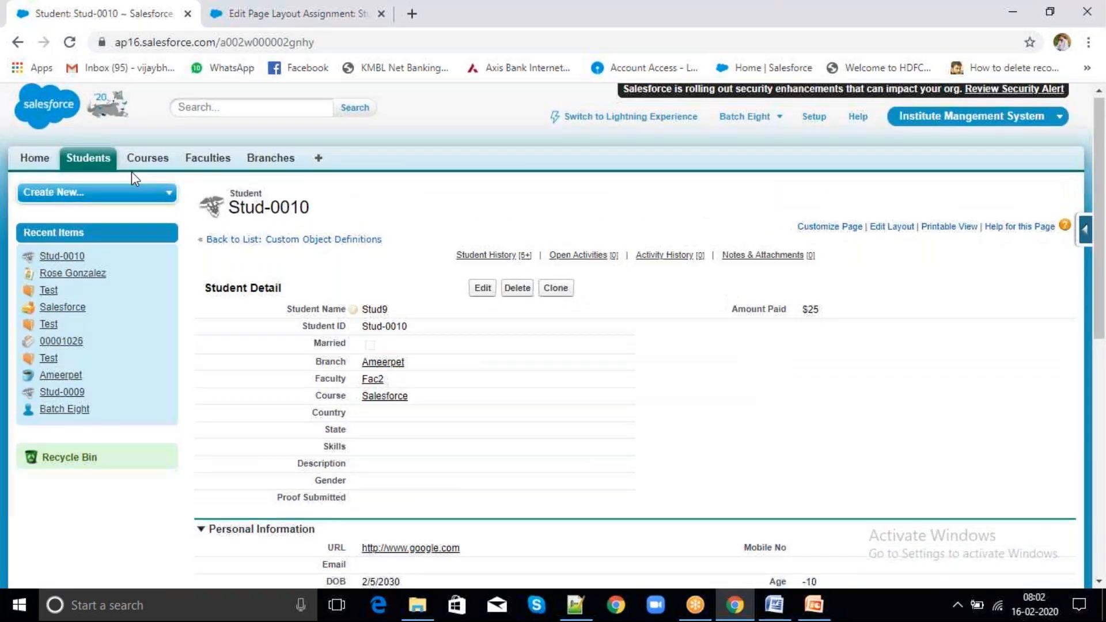
{"action": "scroll", "coordinate": [133, 175], "scroll_direction": "down", "scroll_amount": 2}
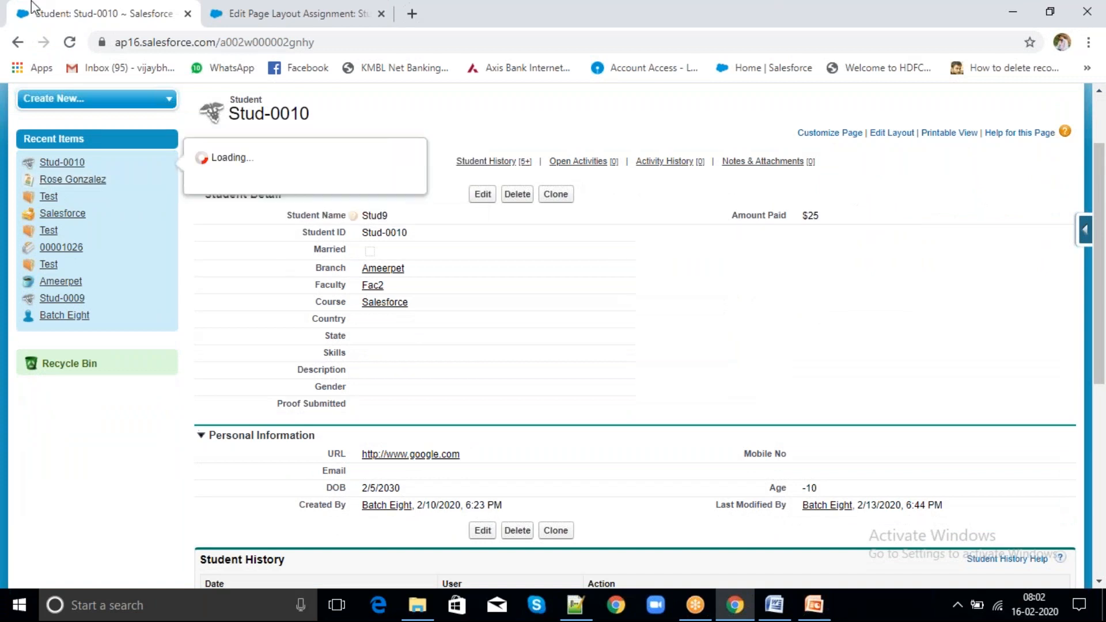
{"action": "left_click", "coordinate": [70, 41]}
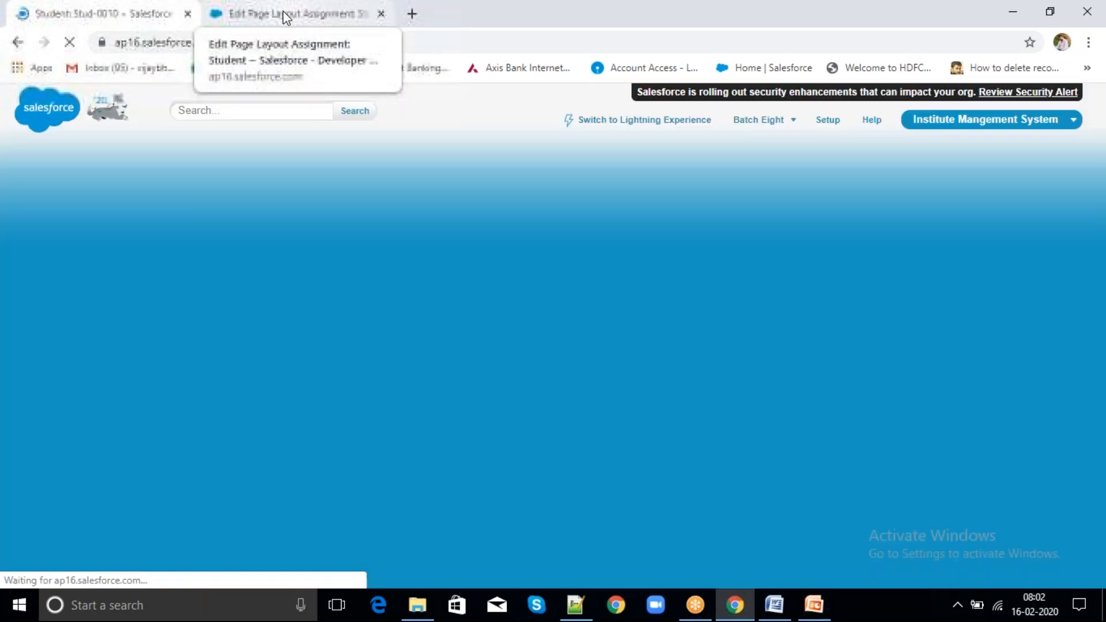
Assign Layout2 to the System Administrator profile in the Student page layout assignments and save.
{"action": "left_click", "coordinate": [284, 16]}
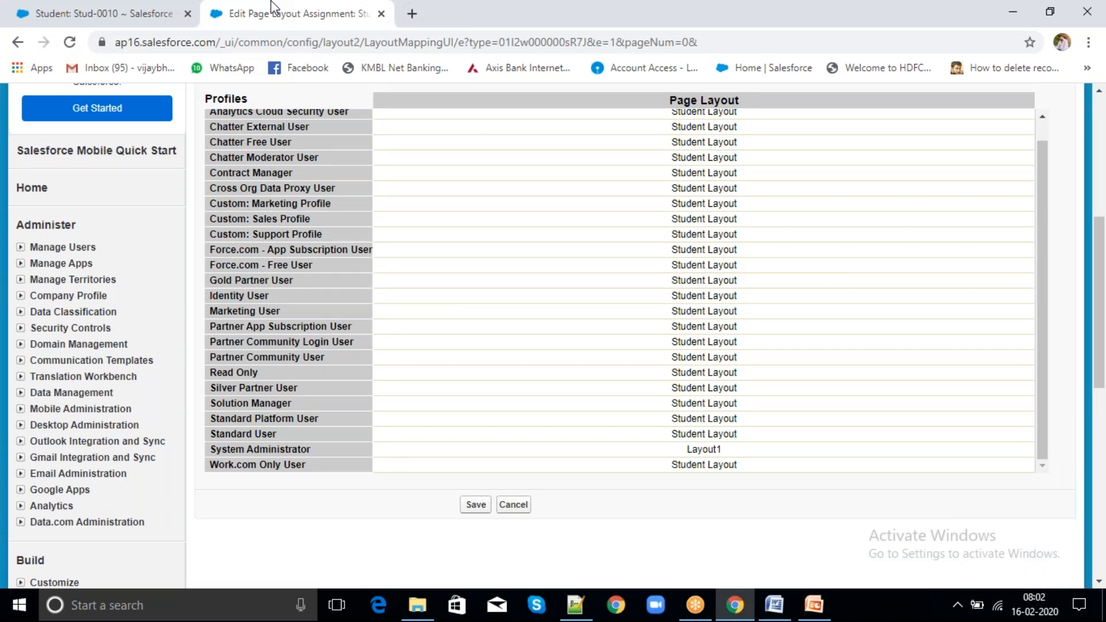
{"action": "left_click_drag", "start_coordinate": [1044, 180], "coordinate": [1044, 171]}
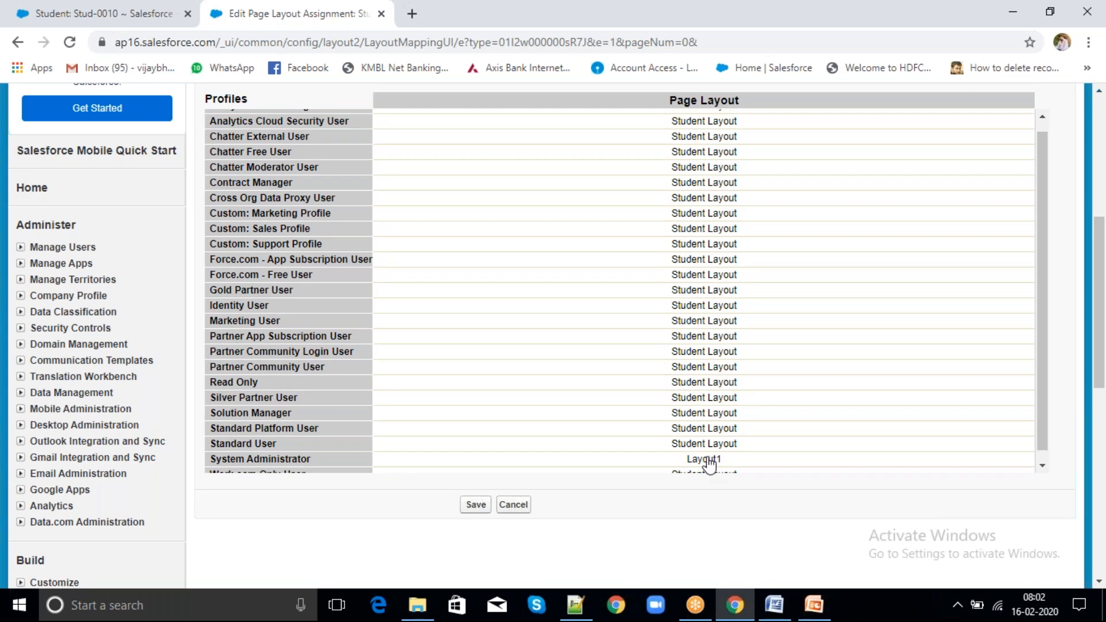
{"action": "left_click_drag", "start_coordinate": [1100, 236], "coordinate": [1101, 212]}
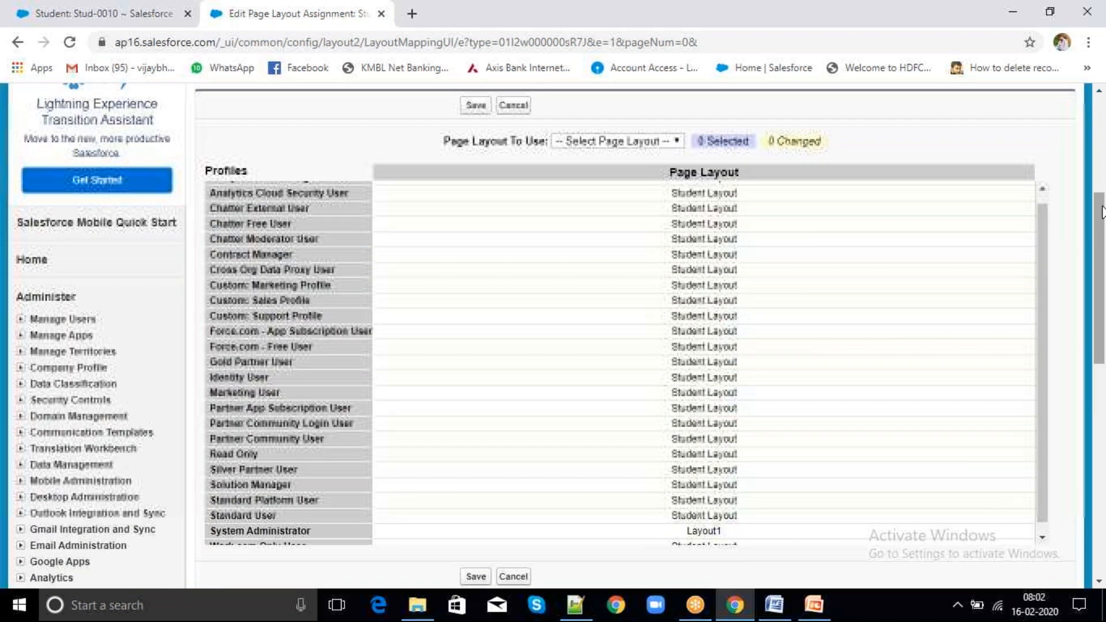
{"action": "left_click", "coordinate": [735, 539]}
{"action": "left_click", "coordinate": [144, 16]}
{"action": "left_click", "coordinate": [68, 47]}
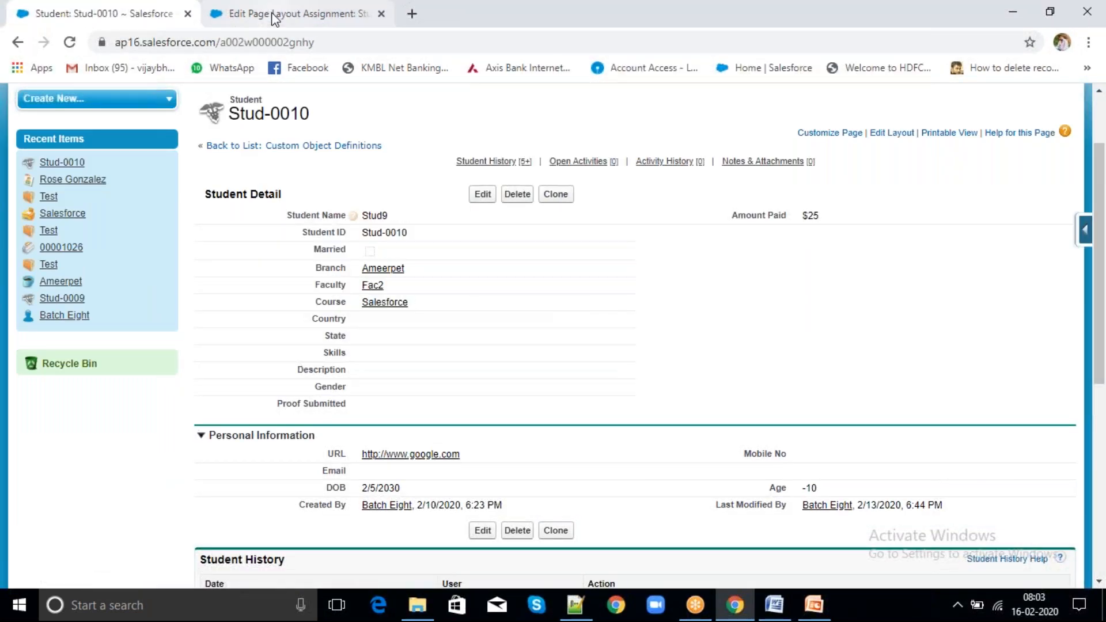
{"action": "left_click", "coordinate": [271, 13]}
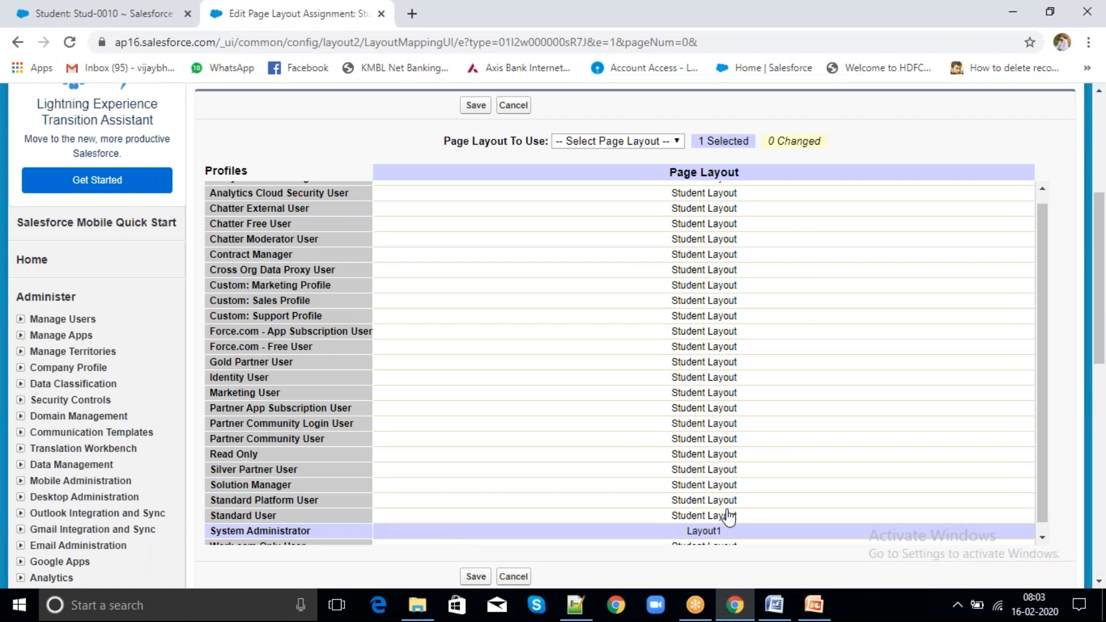
{"action": "left_click", "coordinate": [637, 142]}
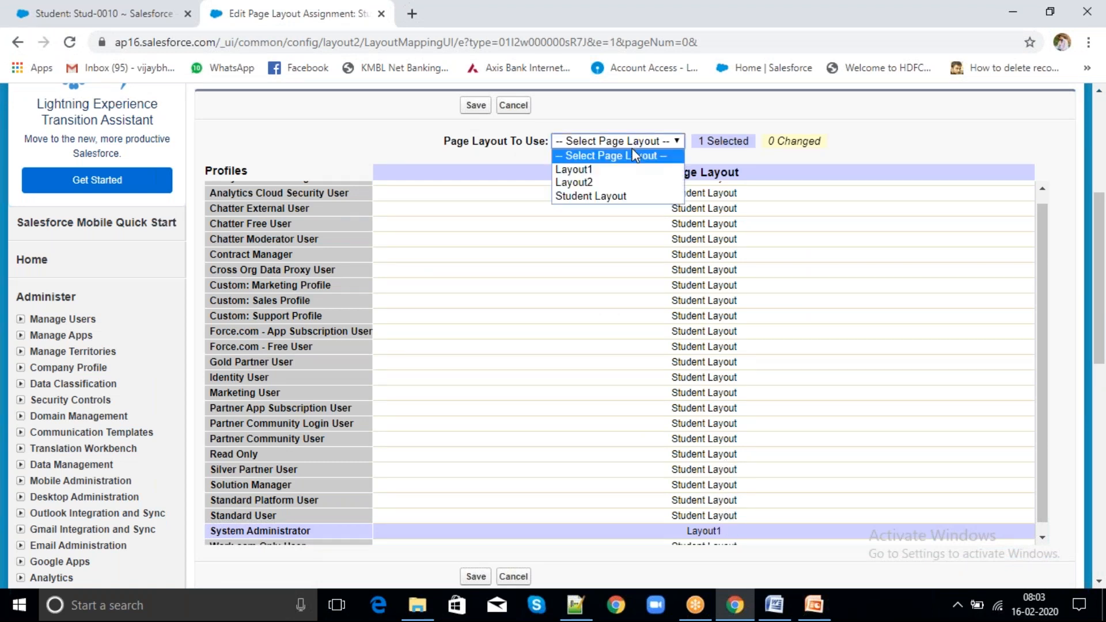
{"action": "left_click", "coordinate": [617, 183]}
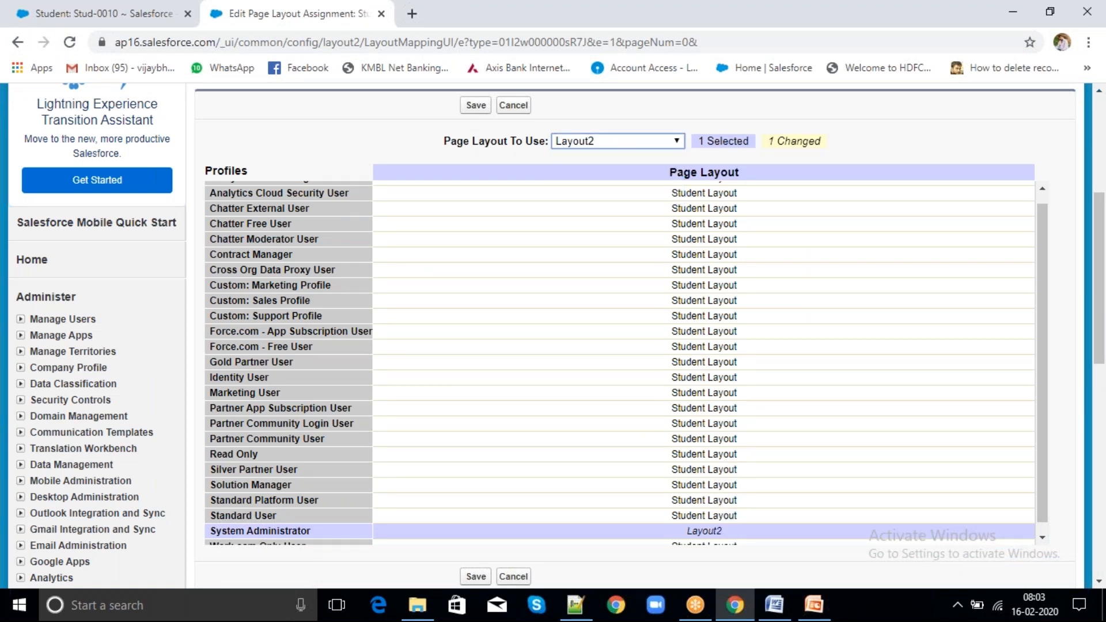
{"action": "left_click", "coordinate": [476, 105]}
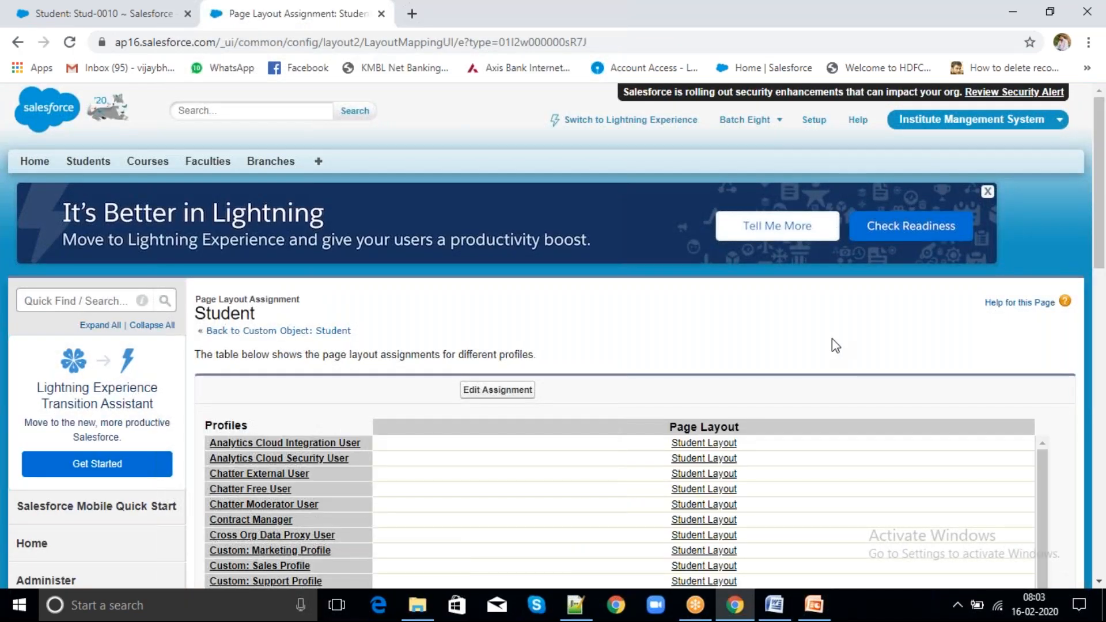
Reload the Stud-0010 record and compare its displayed fields with the layout assigned to System Administrator.
{"action": "scroll", "coordinate": [832, 337], "scroll_direction": "down", "scroll_amount": 5}
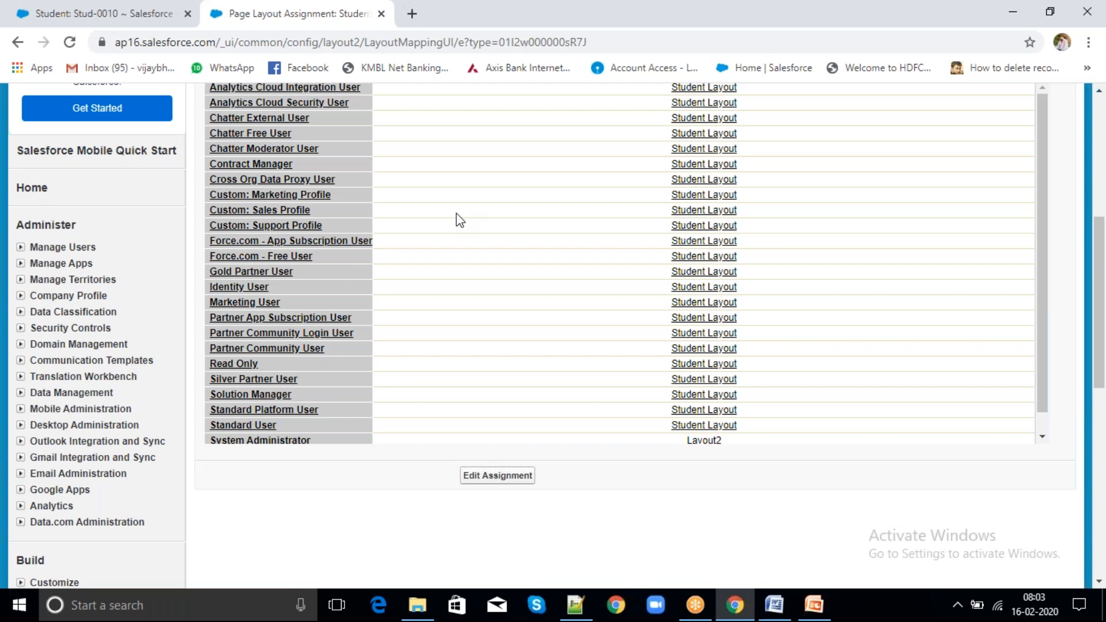
{"action": "left_click", "coordinate": [133, 15]}
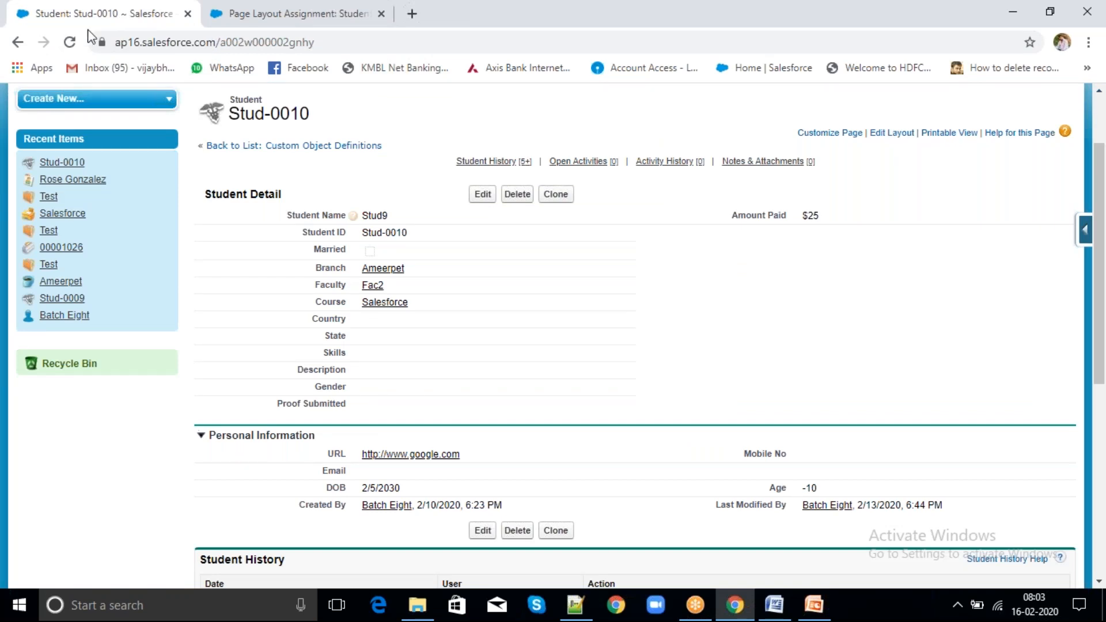
{"action": "left_click", "coordinate": [70, 42]}
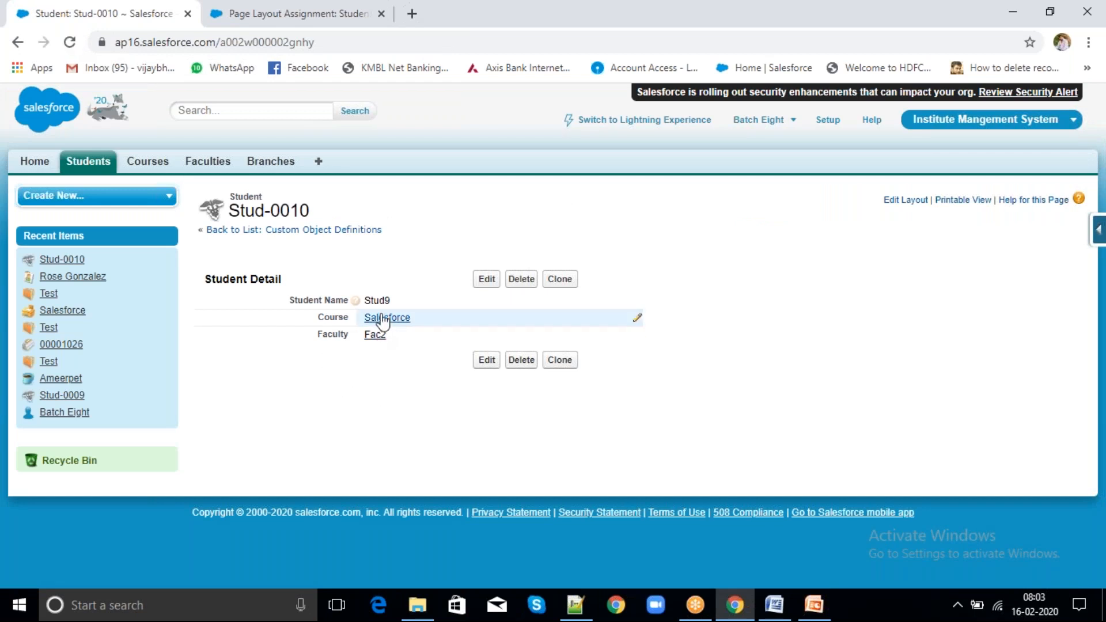
{"action": "mouse_move", "coordinate": [383, 316]}
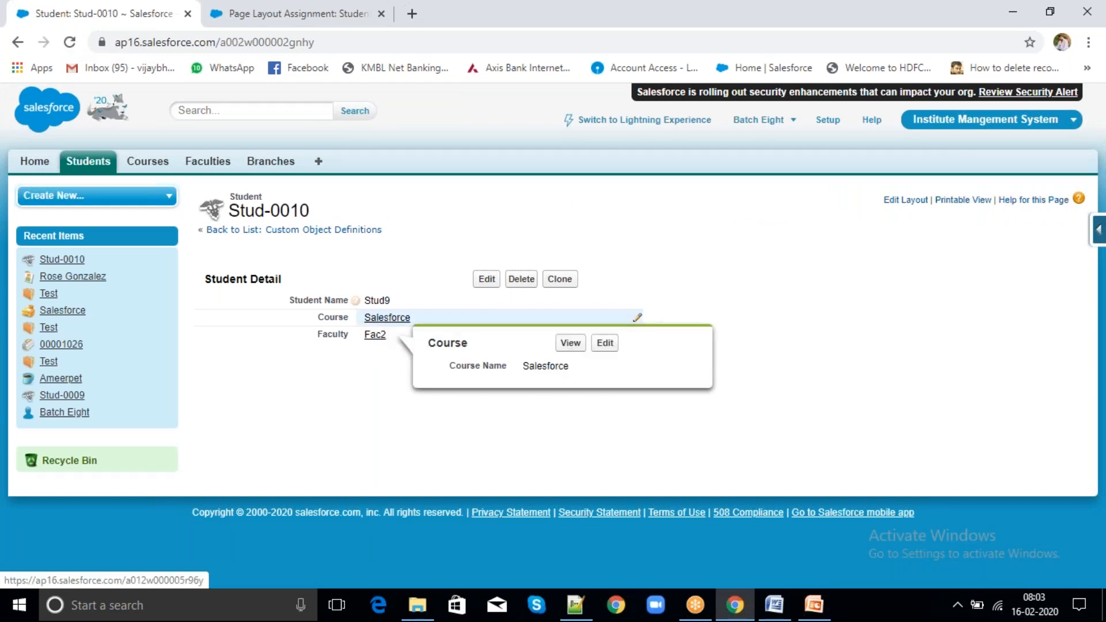
{"action": "left_click", "coordinate": [300, 16]}
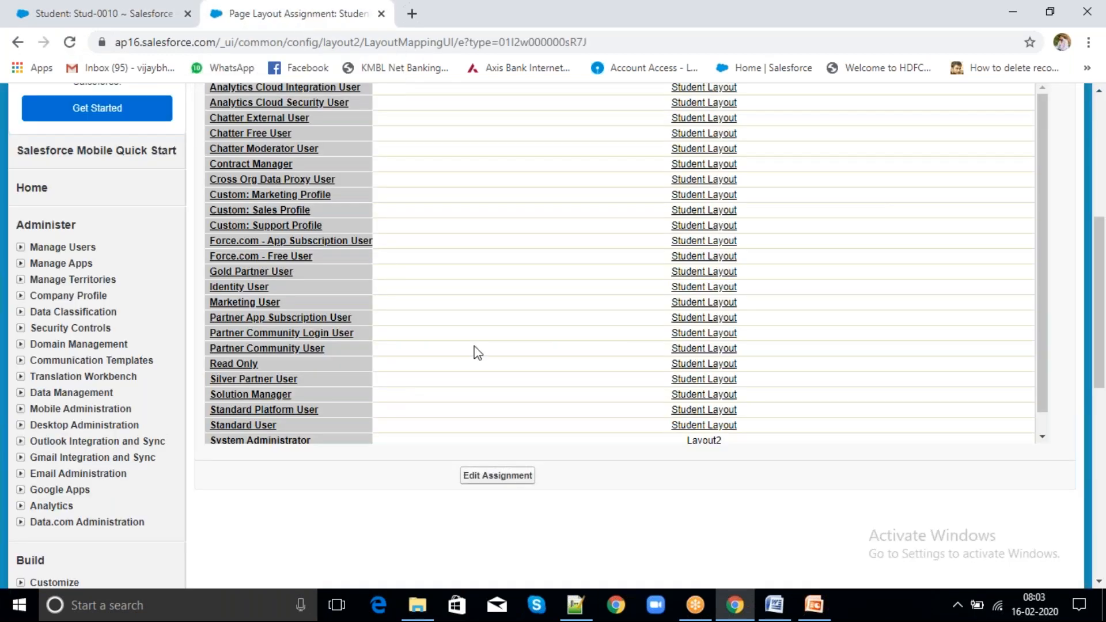
{"action": "left_click", "coordinate": [1103, 146]}
{"action": "scroll", "coordinate": [1100, 146], "scroll_direction": "up", "scroll_amount": 6}
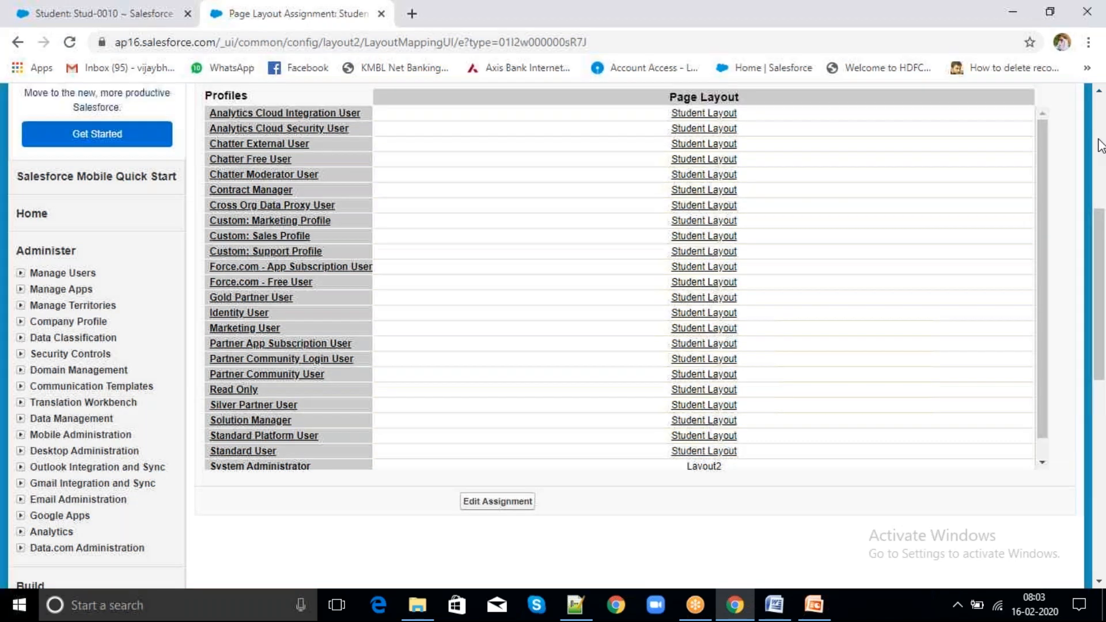
{"action": "left_click", "coordinate": [131, 17]}
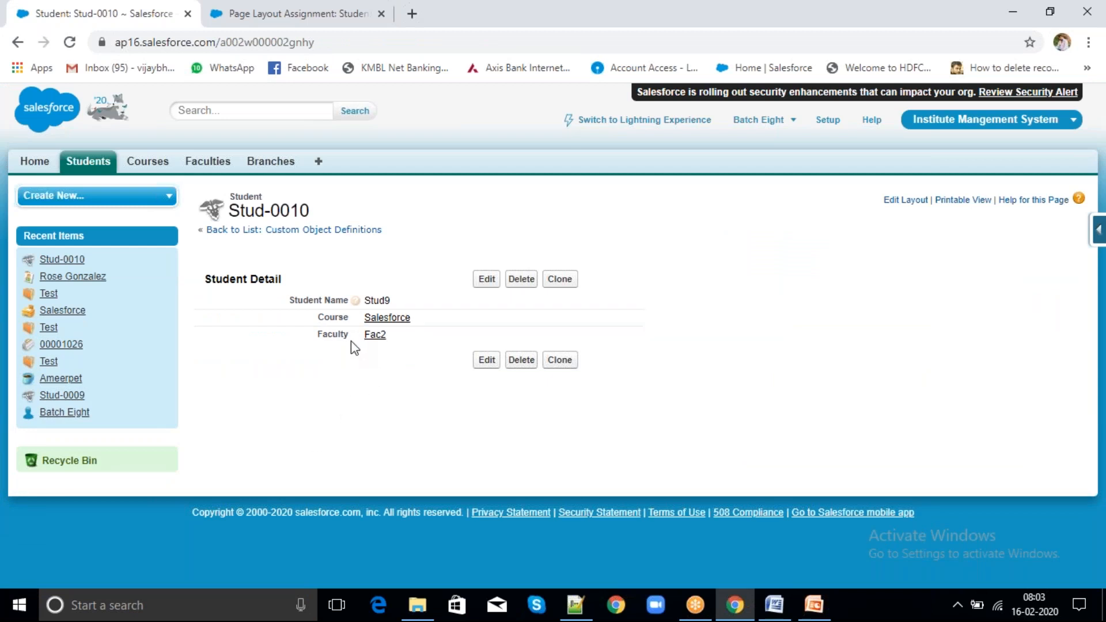
Open Layout2 from the Student custom object, examine its available related lists, and leave the editor without saving.
{"action": "left_click", "coordinate": [292, 18]}
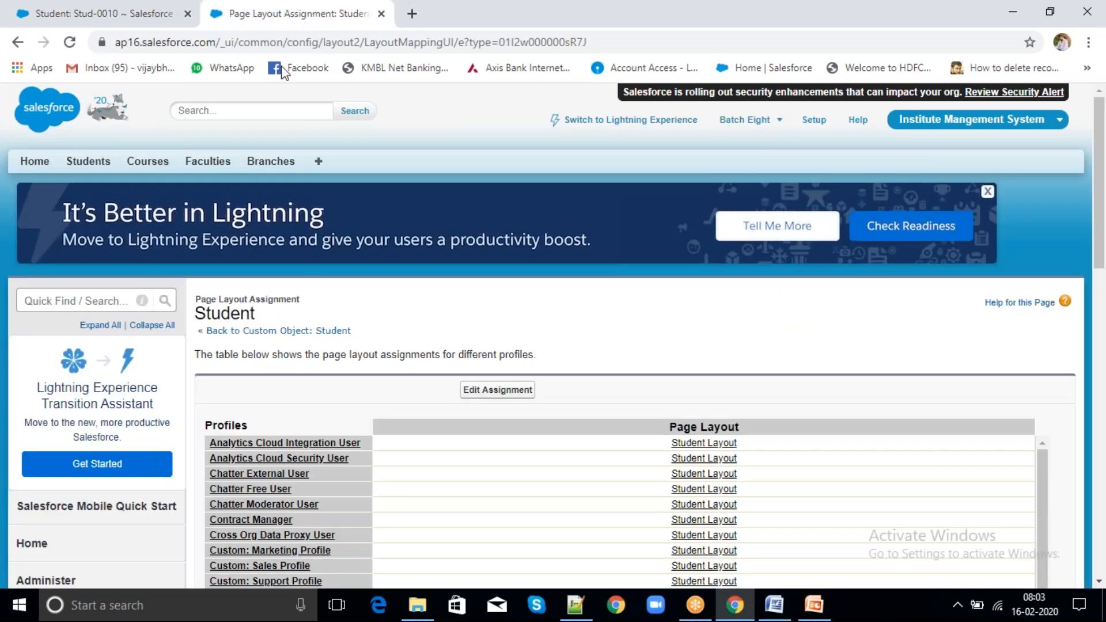
{"action": "left_click", "coordinate": [307, 331]}
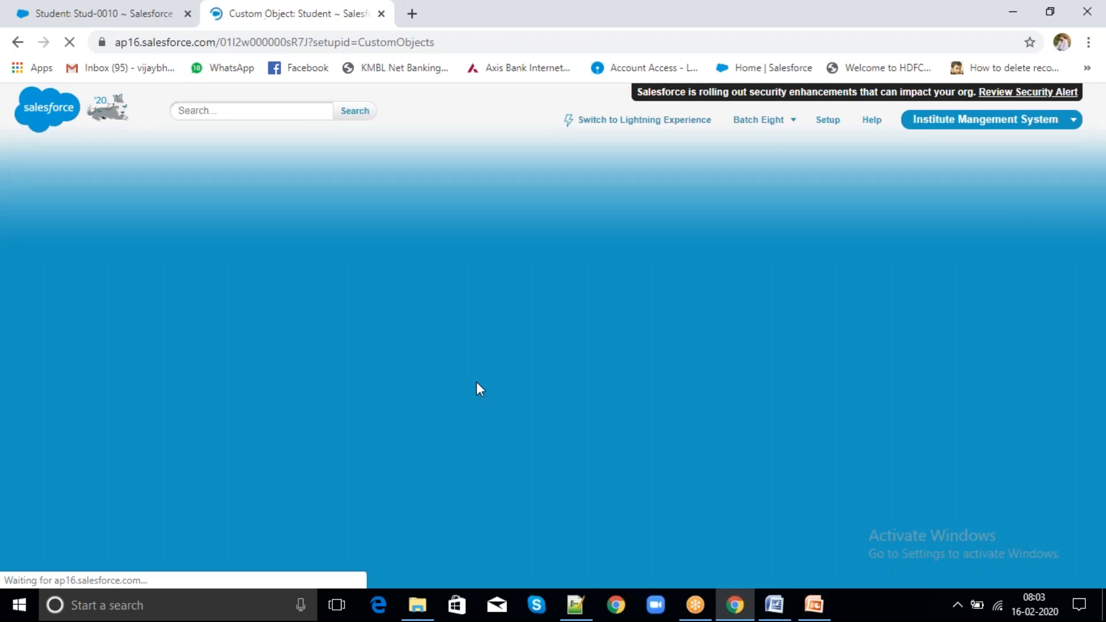
{"action": "scroll", "coordinate": [496, 388], "scroll_direction": "down", "scroll_amount": 18}
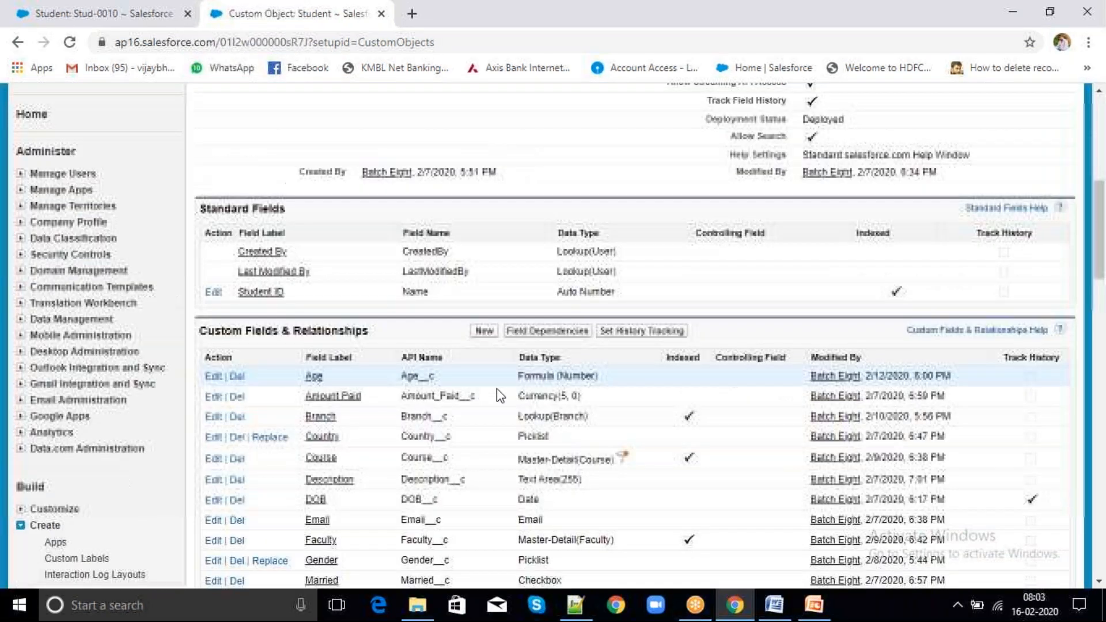
{"action": "left_click", "coordinate": [213, 421]}
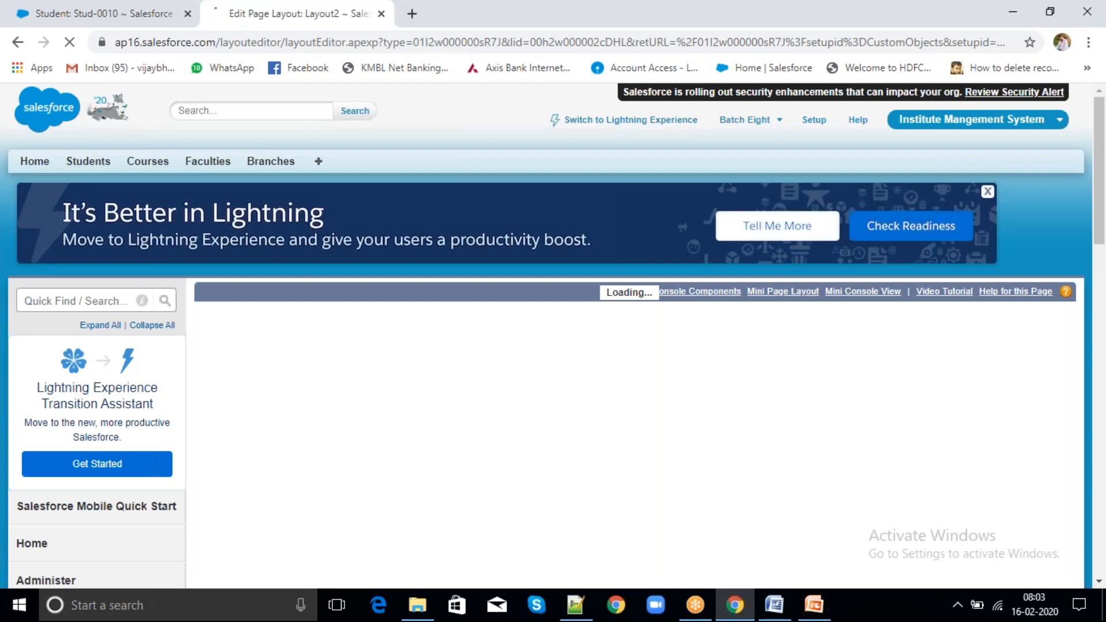
{"action": "scroll", "coordinate": [376, 340], "scroll_direction": "down", "scroll_amount": 10}
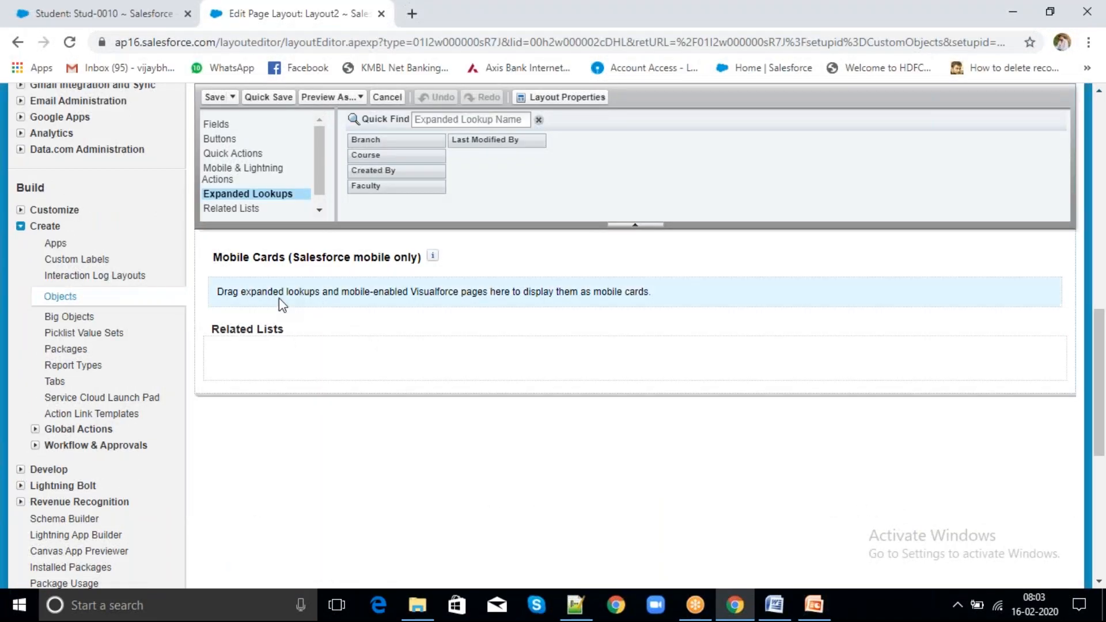
{"action": "left_click", "coordinate": [248, 209]}
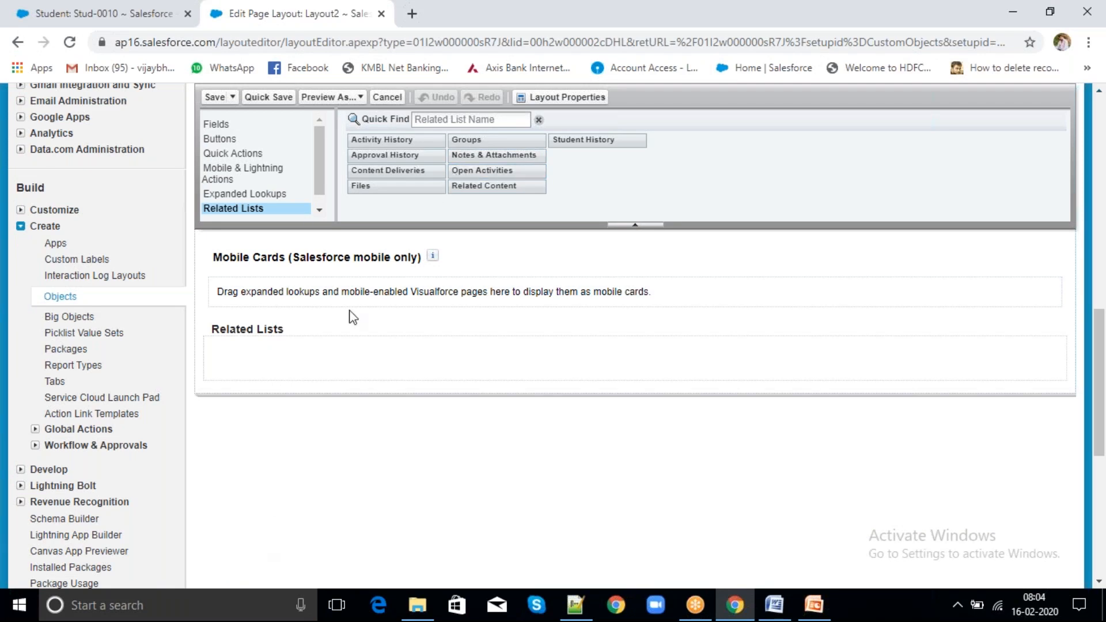
{"action": "left_click", "coordinate": [394, 101]}
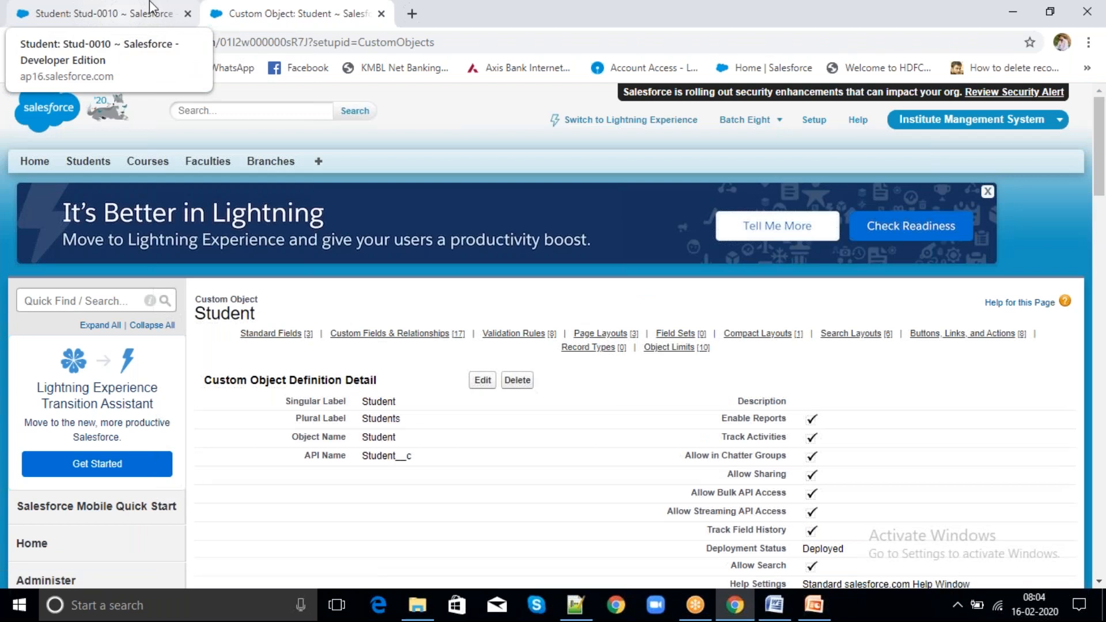
Open the page layout editor from the Salesforce course record and bring up the Students related list in Course Layout.
{"action": "left_click", "coordinate": [136, 17]}
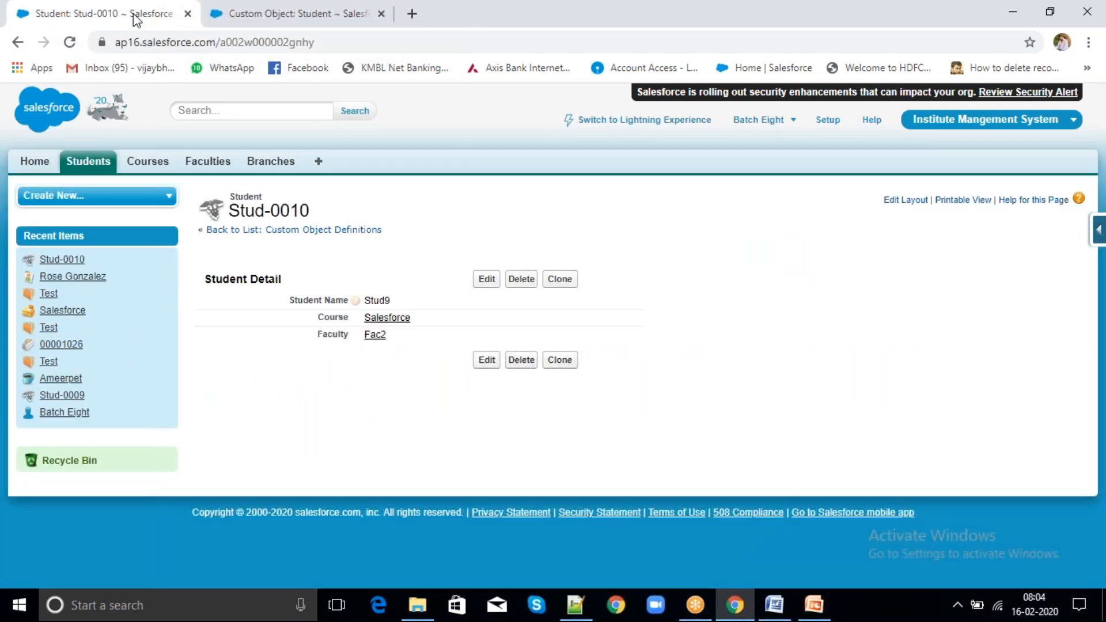
{"action": "left_click", "coordinate": [151, 162]}
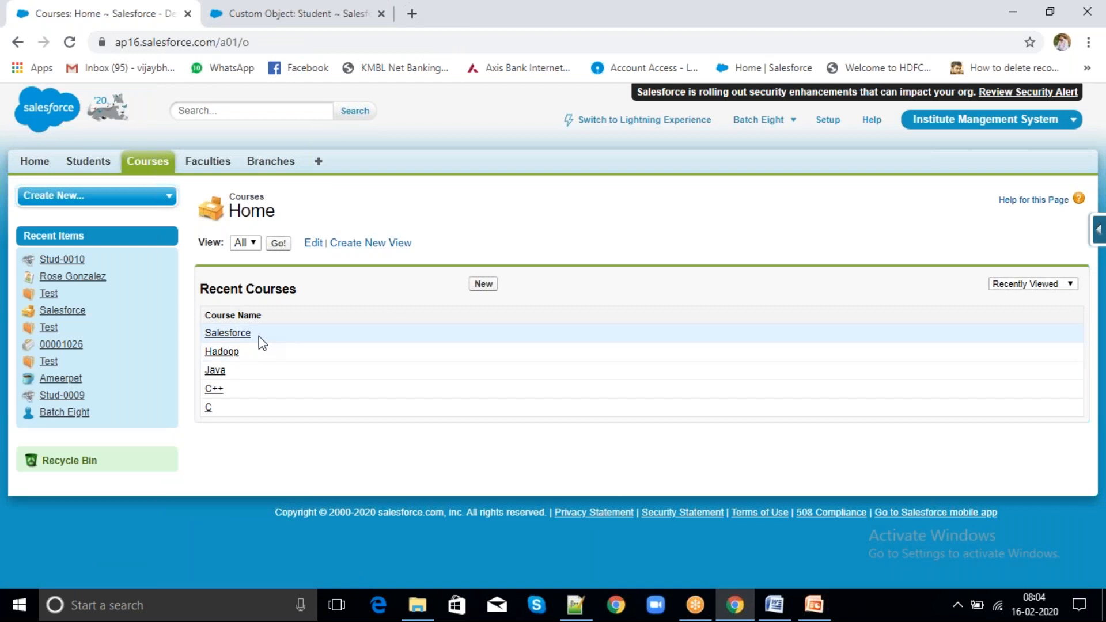
{"action": "left_click", "coordinate": [234, 334]}
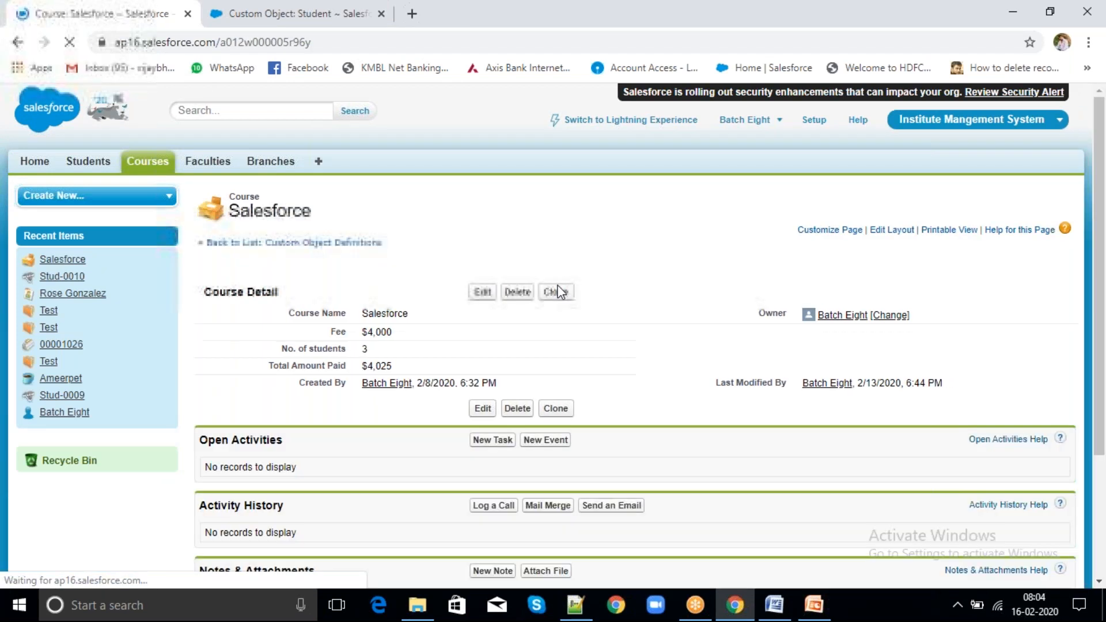
{"action": "left_click", "coordinate": [892, 229]}
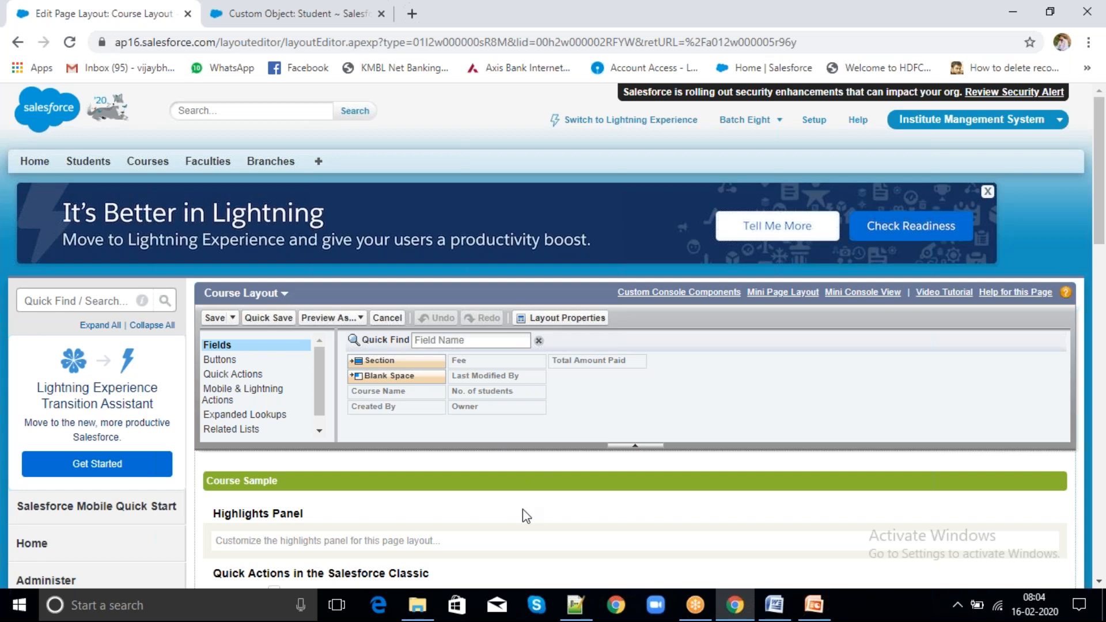
{"action": "scroll", "coordinate": [523, 515], "scroll_direction": "down", "scroll_amount": 4}
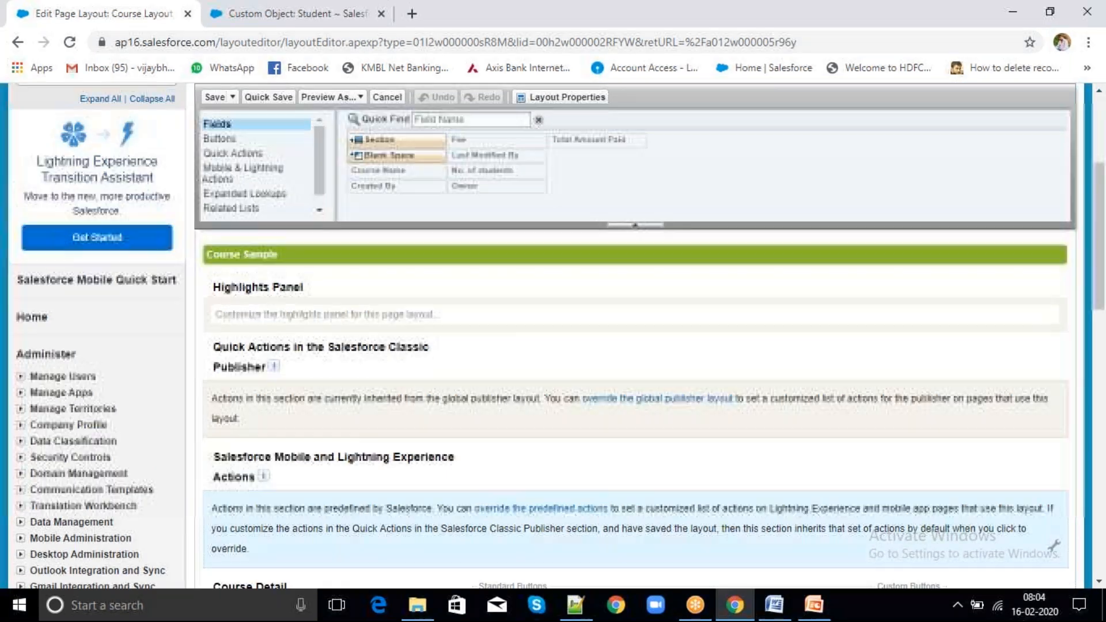
{"action": "scroll", "coordinate": [523, 515], "scroll_direction": "up", "scroll_amount": 4}
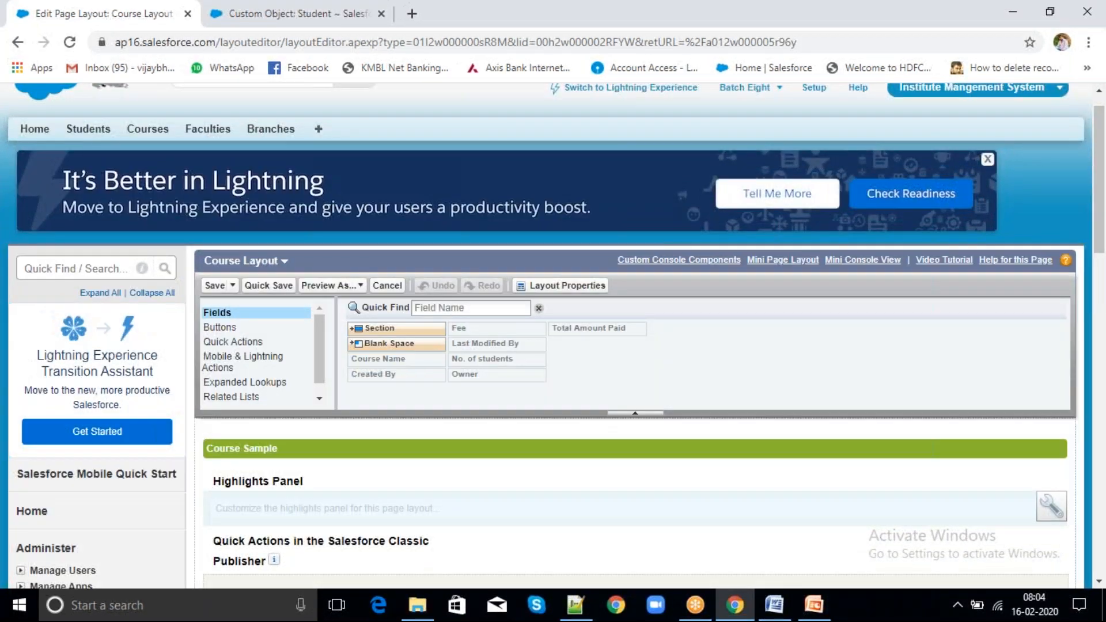
{"action": "scroll", "coordinate": [523, 514], "scroll_direction": "down", "scroll_amount": 4}
{"action": "scroll", "coordinate": [352, 439], "scroll_direction": "down", "scroll_amount": 8}
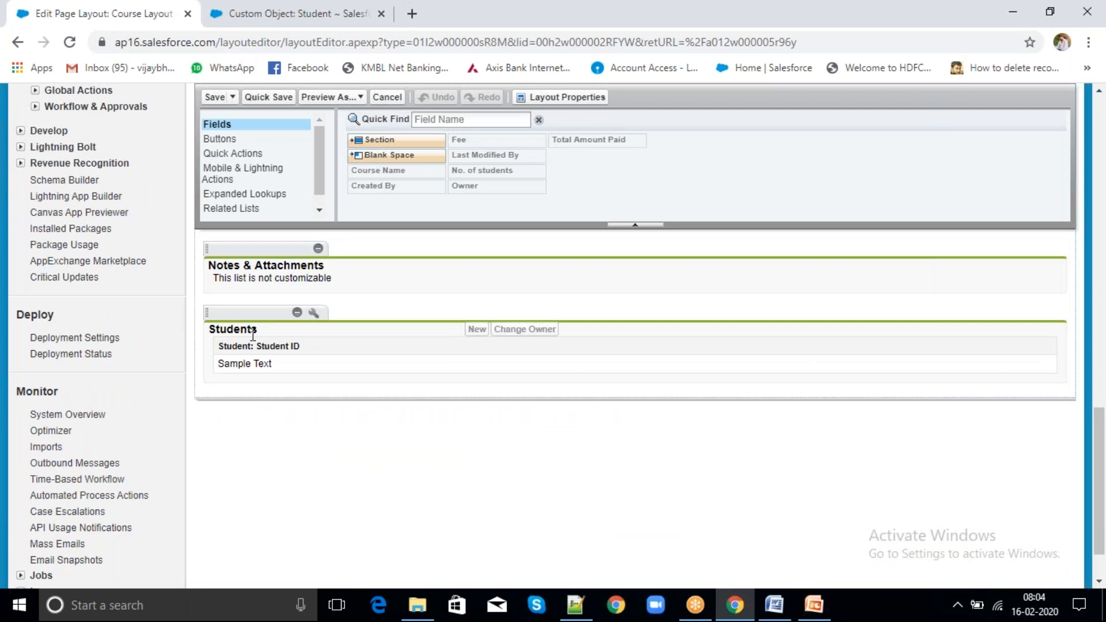
Open the Salesforce course record from the Courses list and examine its related lists down to Students.
{"action": "left_click", "coordinate": [277, 14]}
{"action": "left_click", "coordinate": [147, 161]}
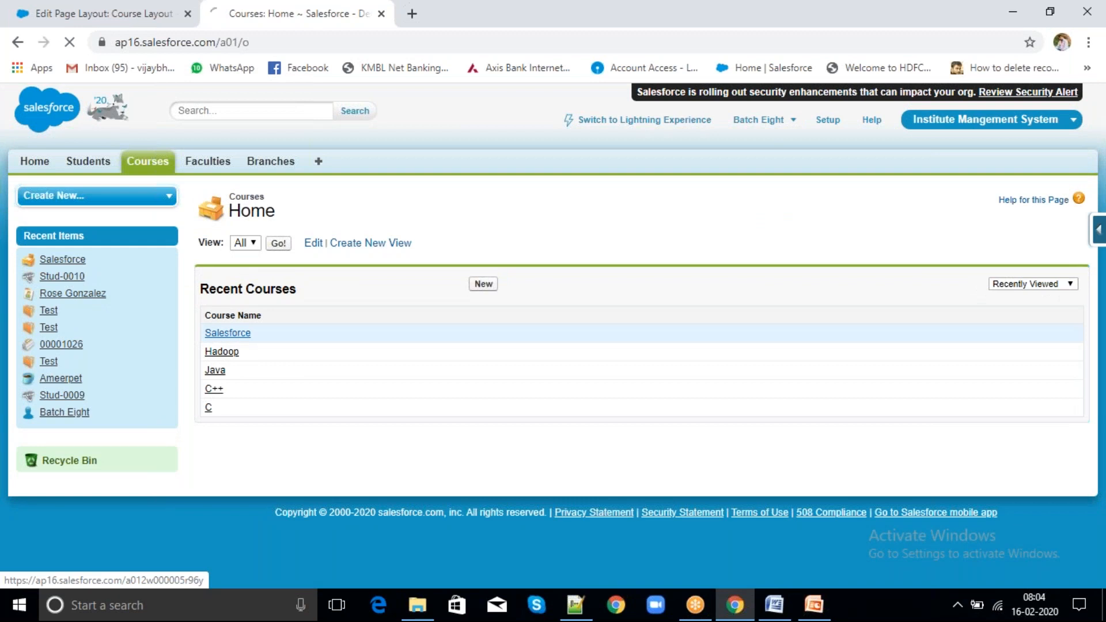
{"action": "left_click", "coordinate": [228, 333]}
{"action": "scroll", "coordinate": [544, 335], "scroll_direction": "down", "scroll_amount": 1}
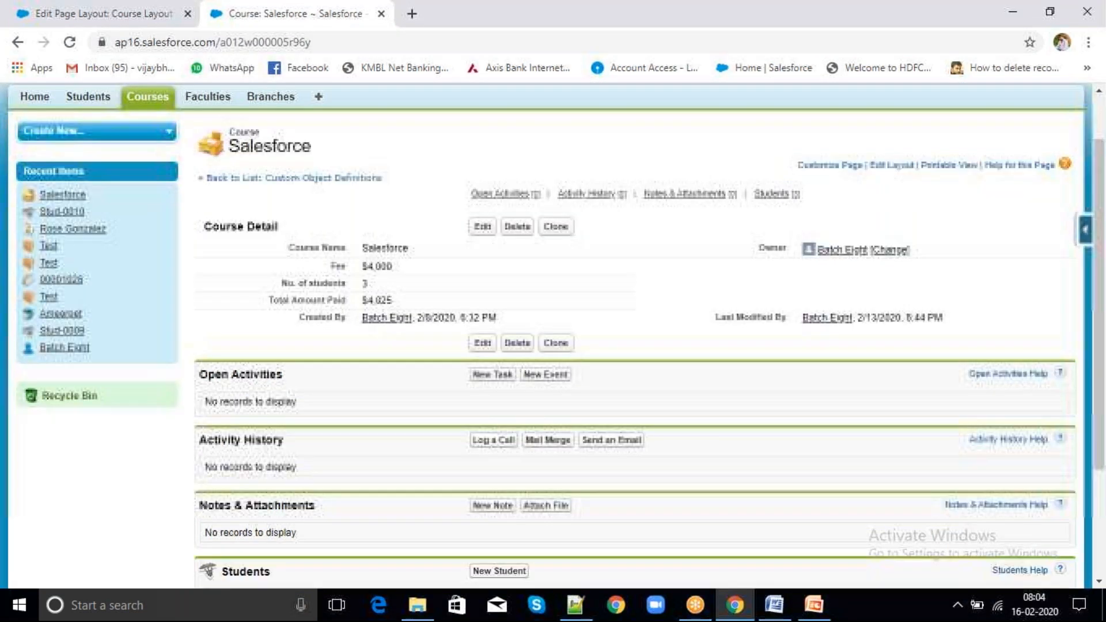
{"action": "scroll", "coordinate": [544, 335], "scroll_direction": "down", "scroll_amount": 2}
{"action": "scroll", "coordinate": [544, 335], "scroll_direction": "up", "scroll_amount": 2}
{"action": "scroll", "coordinate": [553, 346], "scroll_direction": "down", "scroll_amount": 2}
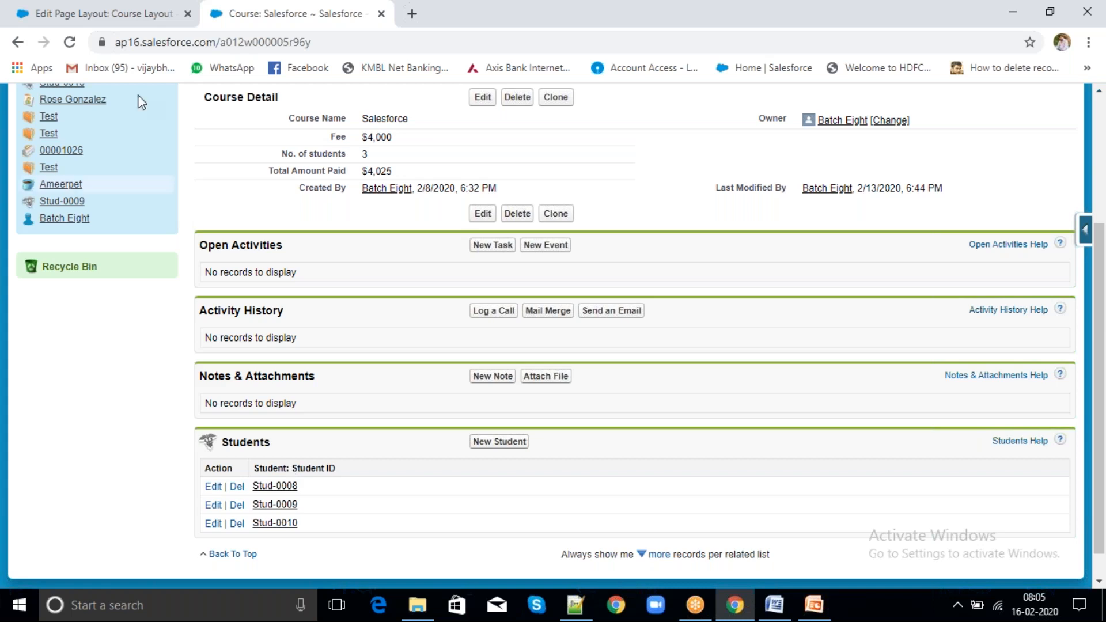
Compare the Students related list on the Salesforce course record with its definition in the Course Layout editor.
{"action": "left_click", "coordinate": [135, 14]}
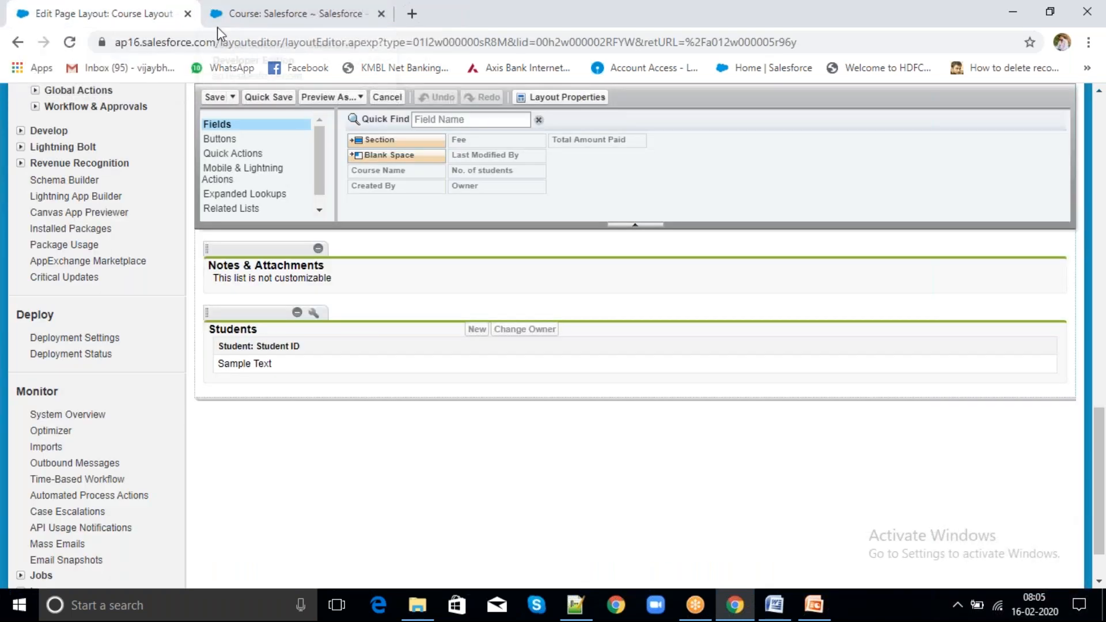
{"action": "left_click", "coordinate": [255, 16]}
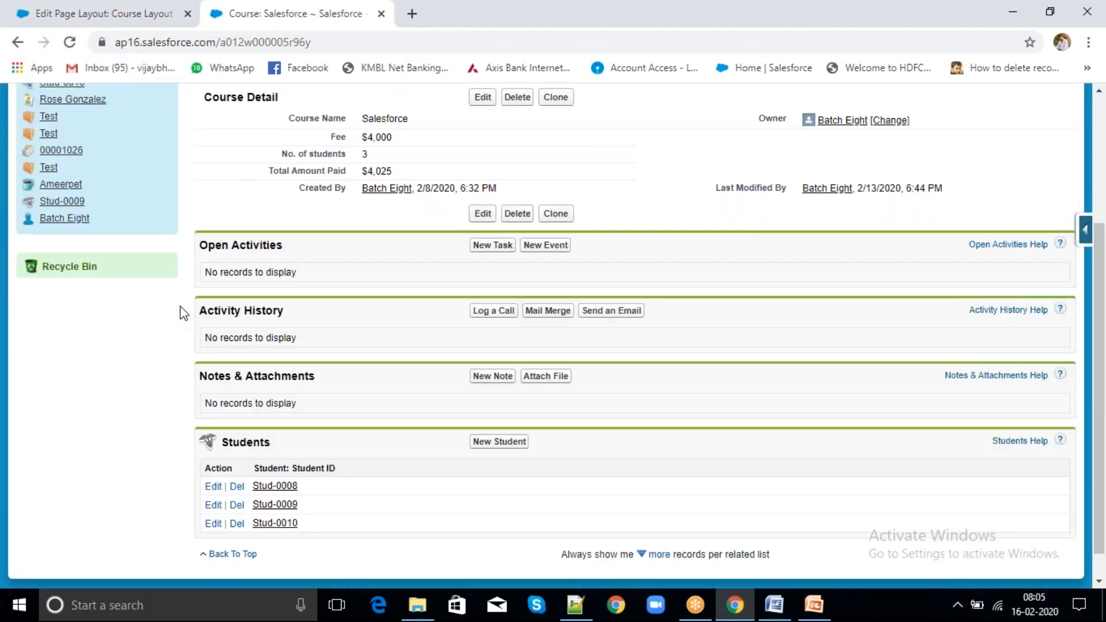
{"action": "left_click", "coordinate": [69, 17]}
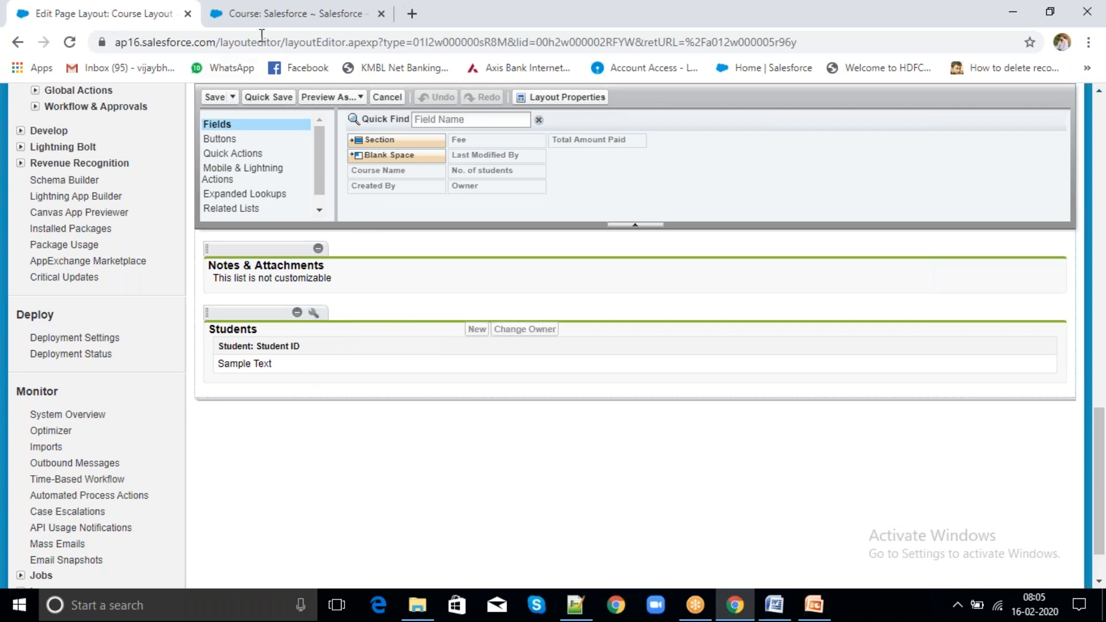
{"action": "left_click", "coordinate": [277, 14]}
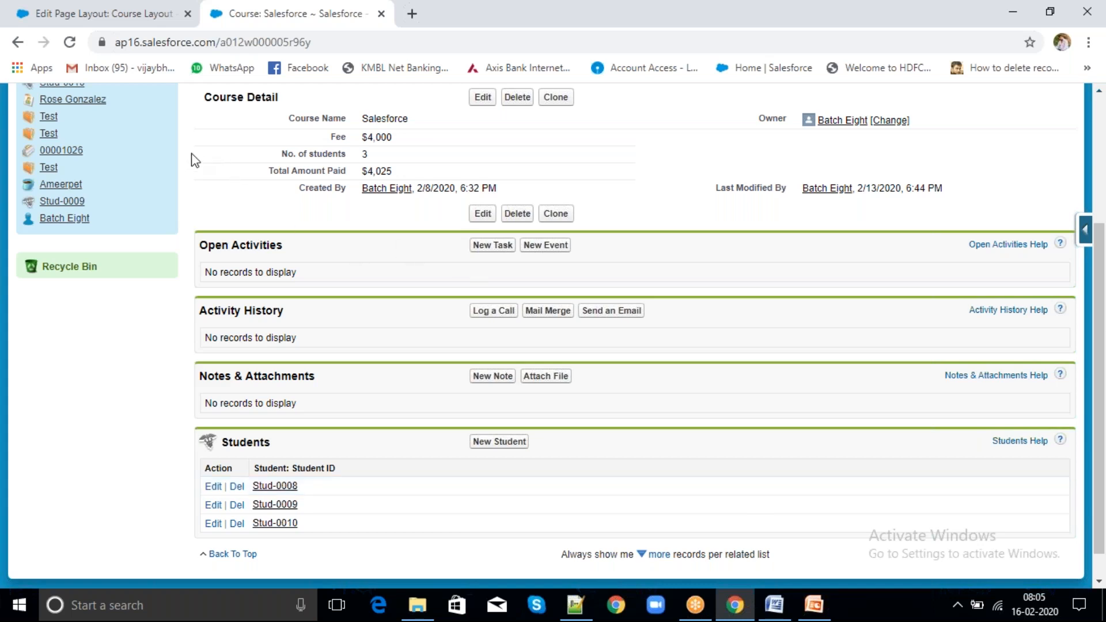
{"action": "scroll", "coordinate": [195, 160], "scroll_direction": "up", "scroll_amount": 1}
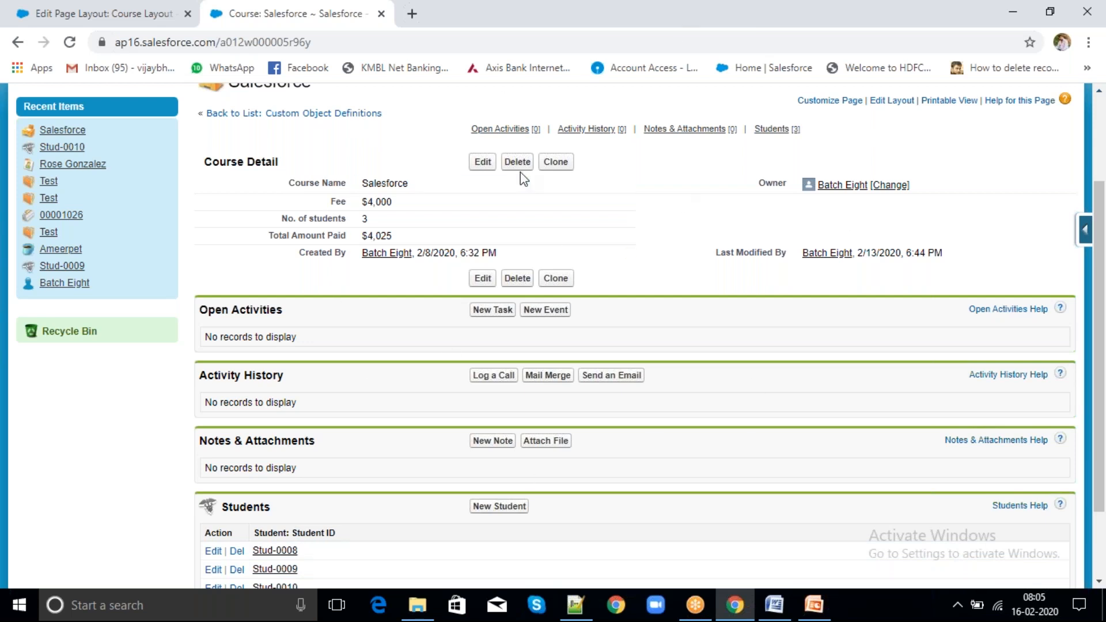
Open the Students related list properties in Course Layout and add Student: Age to the displayed columns.
{"action": "left_click", "coordinate": [117, 10]}
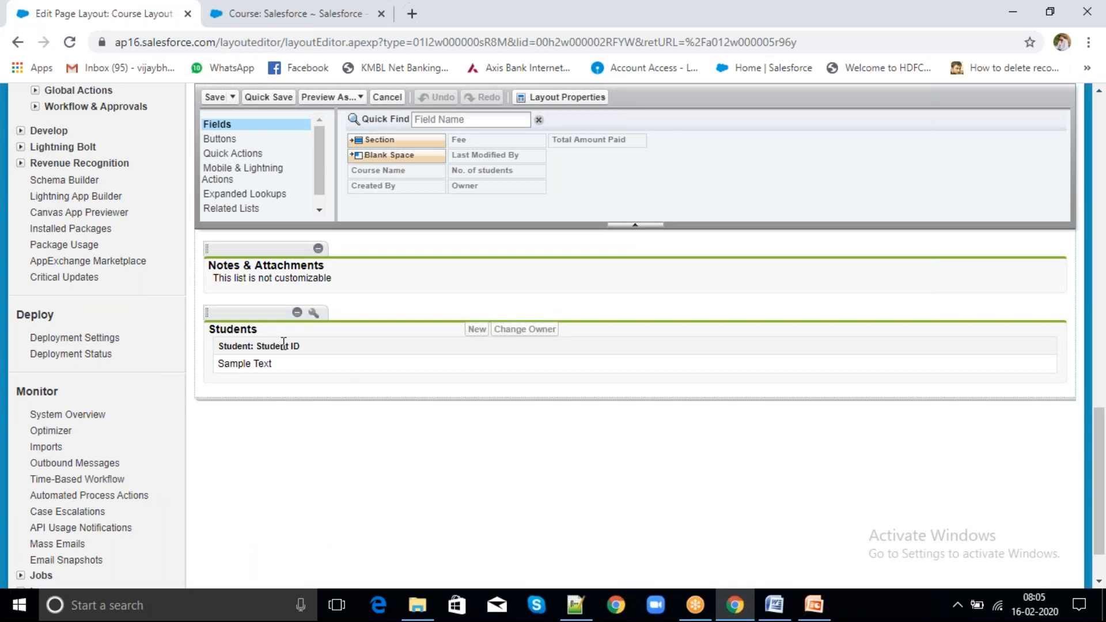
{"action": "left_click", "coordinate": [314, 313]}
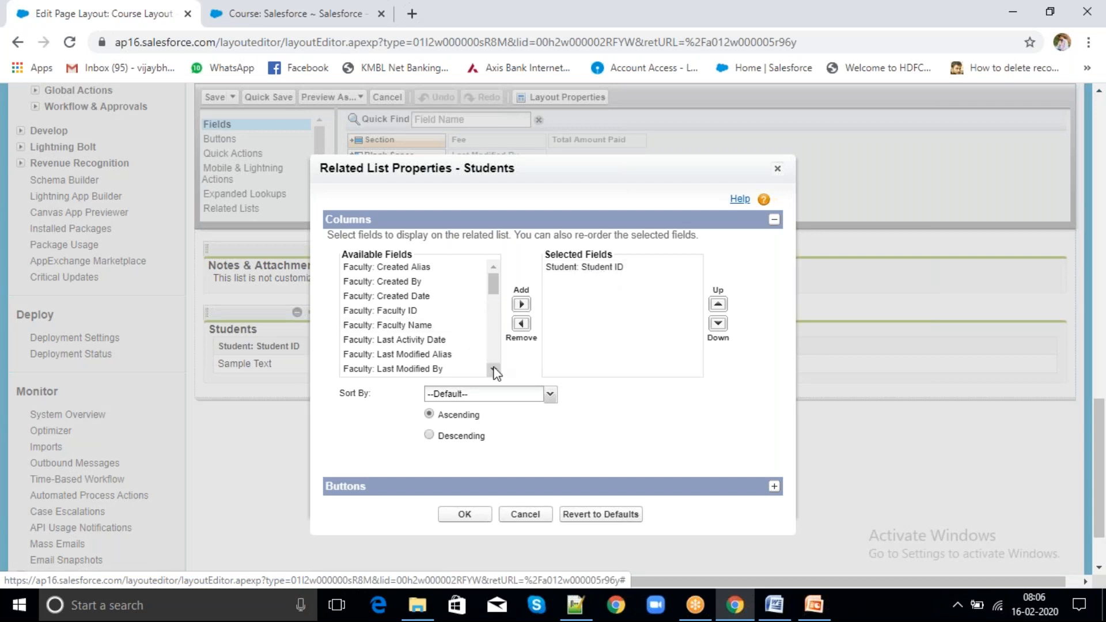
{"action": "left_click", "coordinate": [494, 371]}
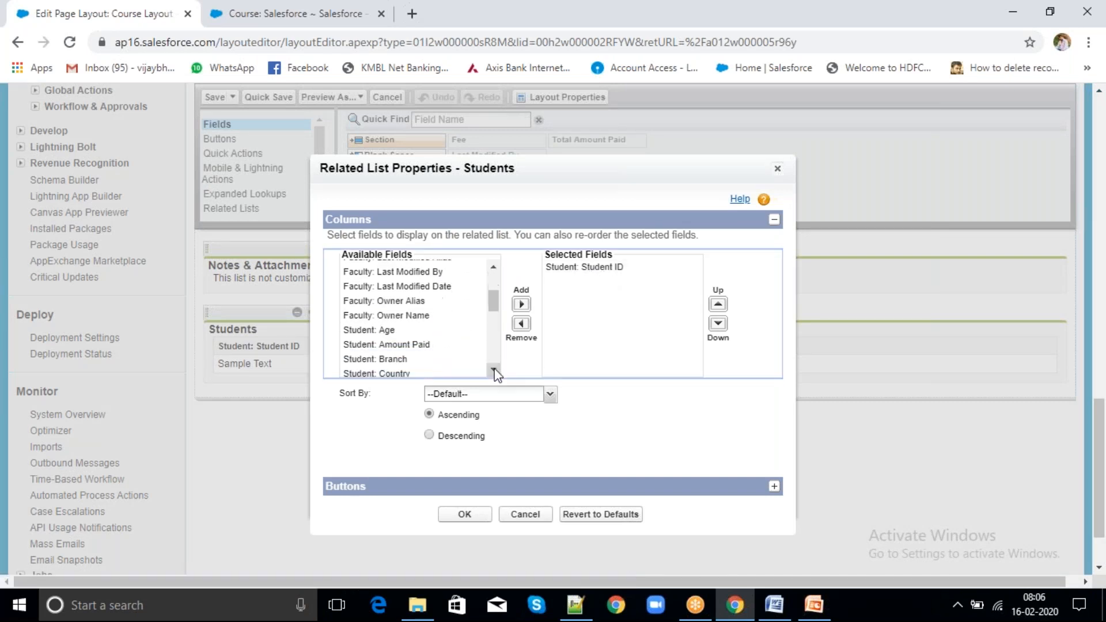
{"action": "left_click", "coordinate": [395, 331]}
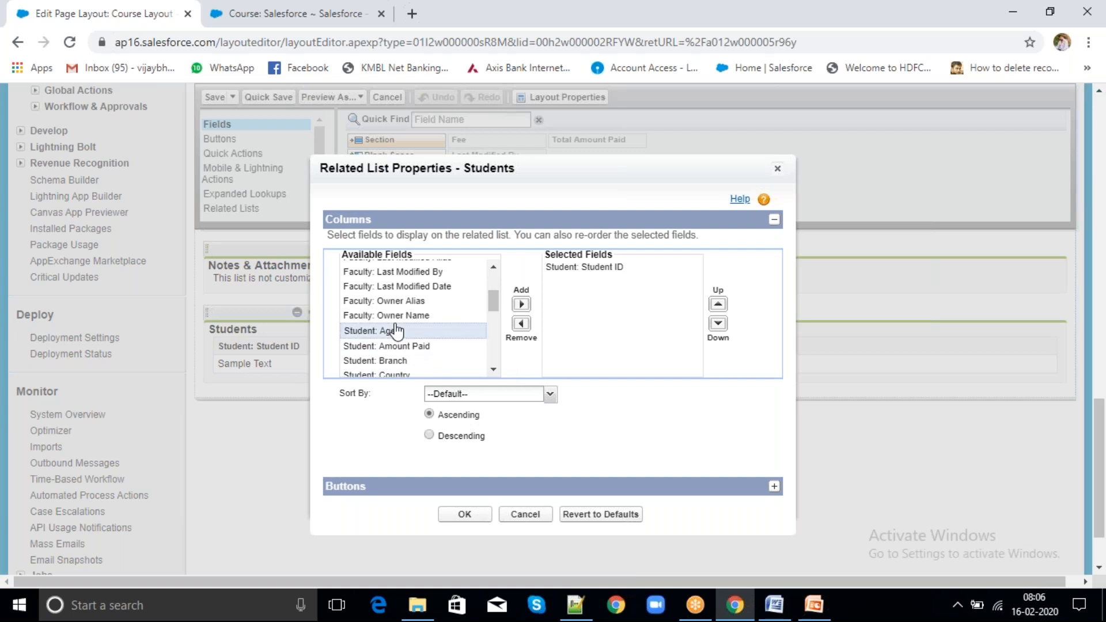
{"action": "left_click", "coordinate": [522, 305]}
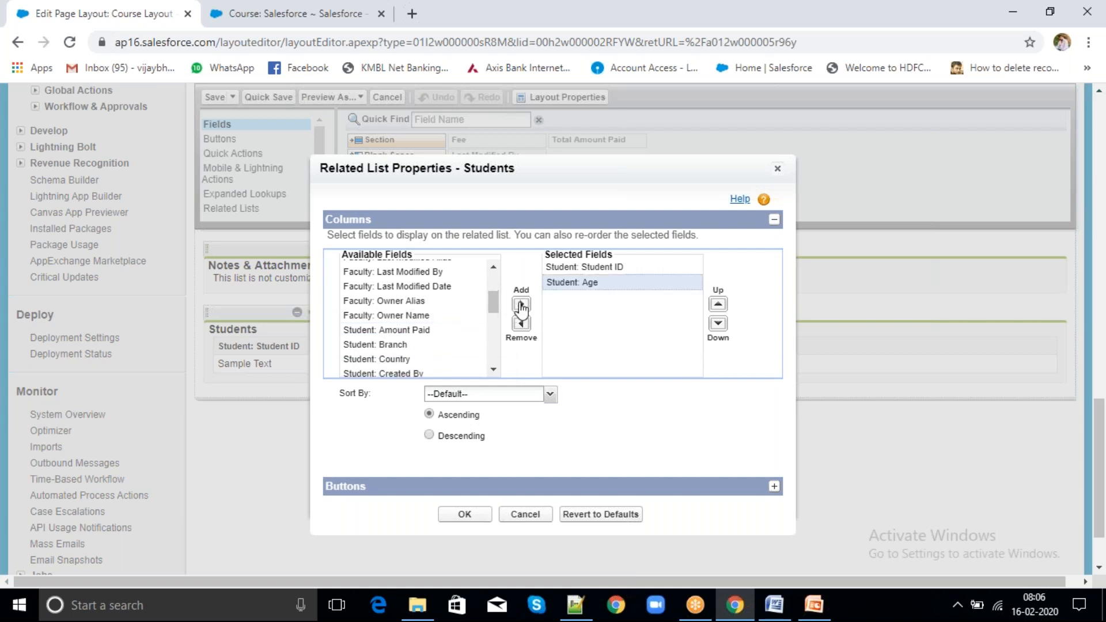
Add Student: DOB to the related list columns and place it directly before Student: Age.
{"action": "left_click", "coordinate": [401, 346]}
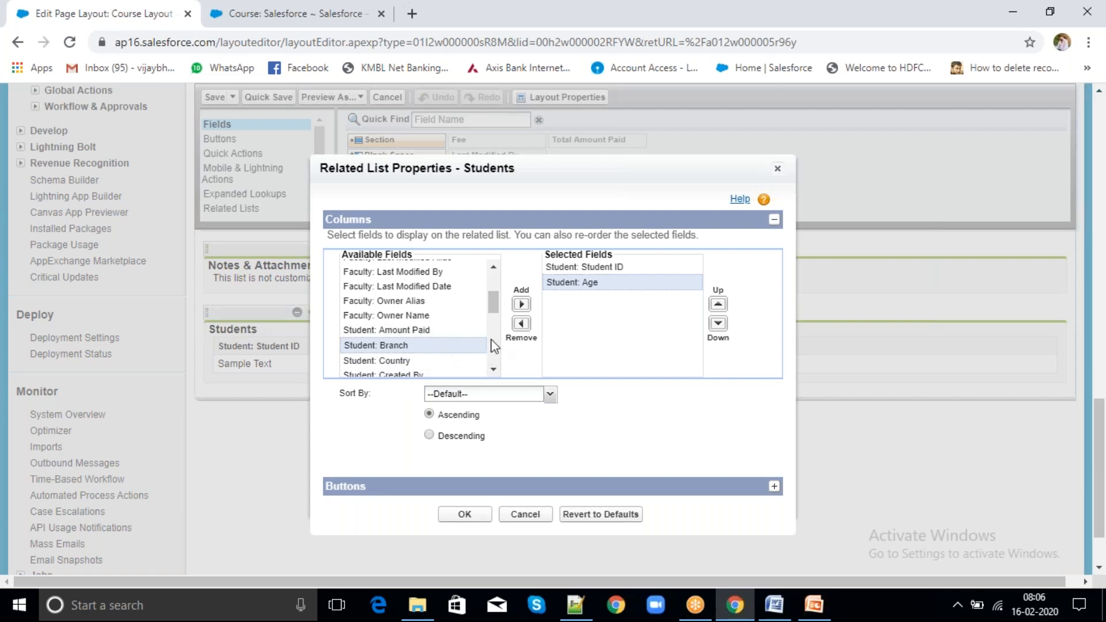
{"action": "left_click", "coordinate": [493, 369]}
{"action": "left_click", "coordinate": [493, 369]}
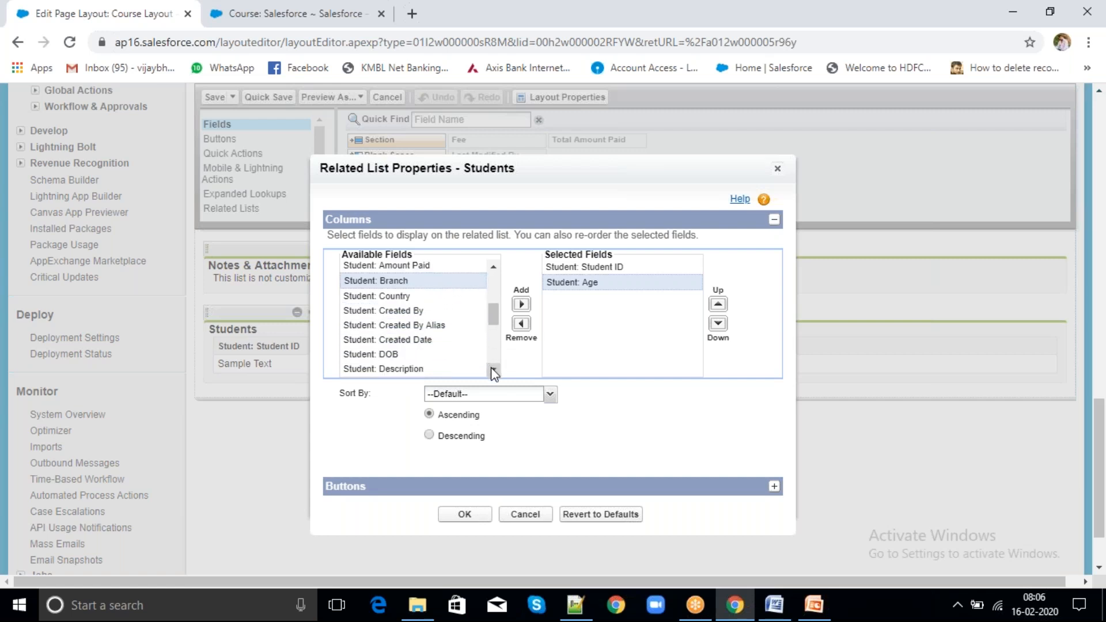
{"action": "left_click", "coordinate": [403, 353]}
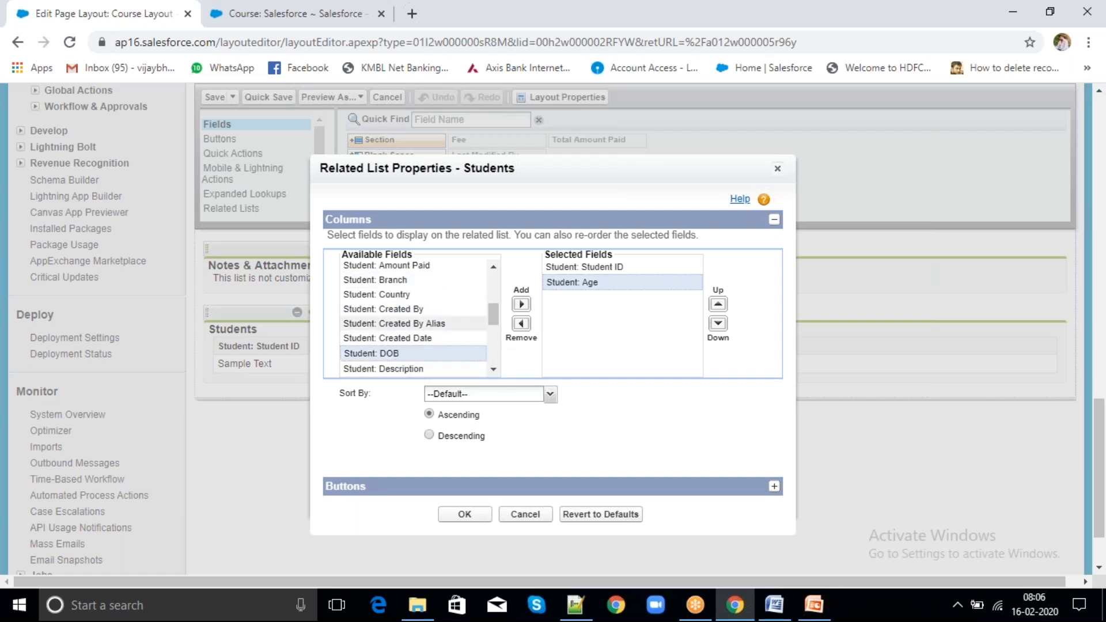
{"action": "left_click", "coordinate": [521, 304]}
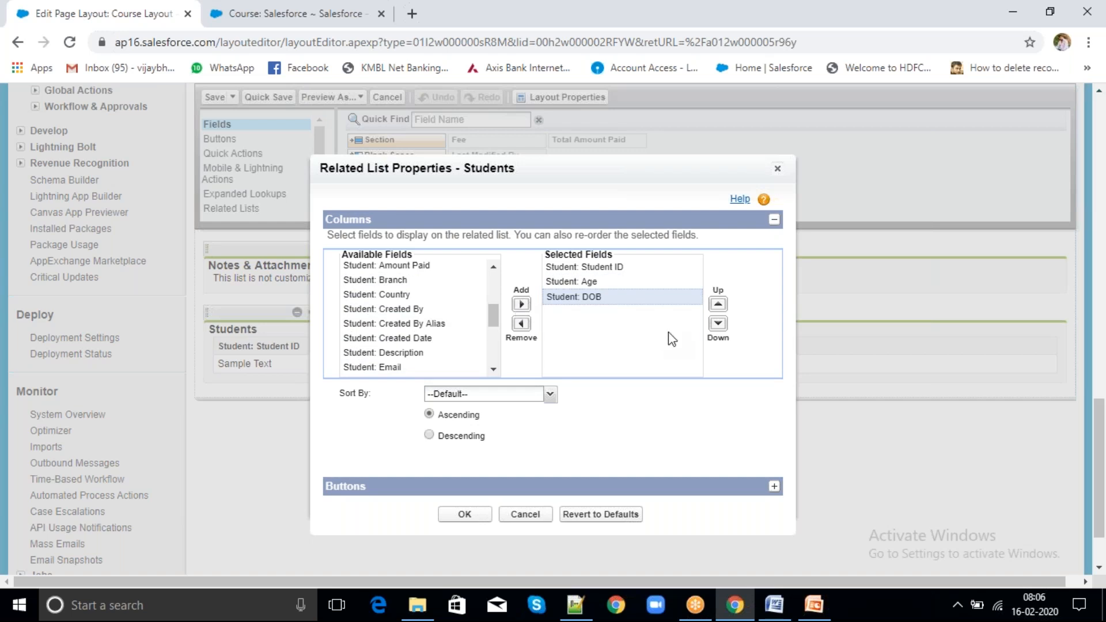
{"action": "left_click", "coordinate": [718, 305]}
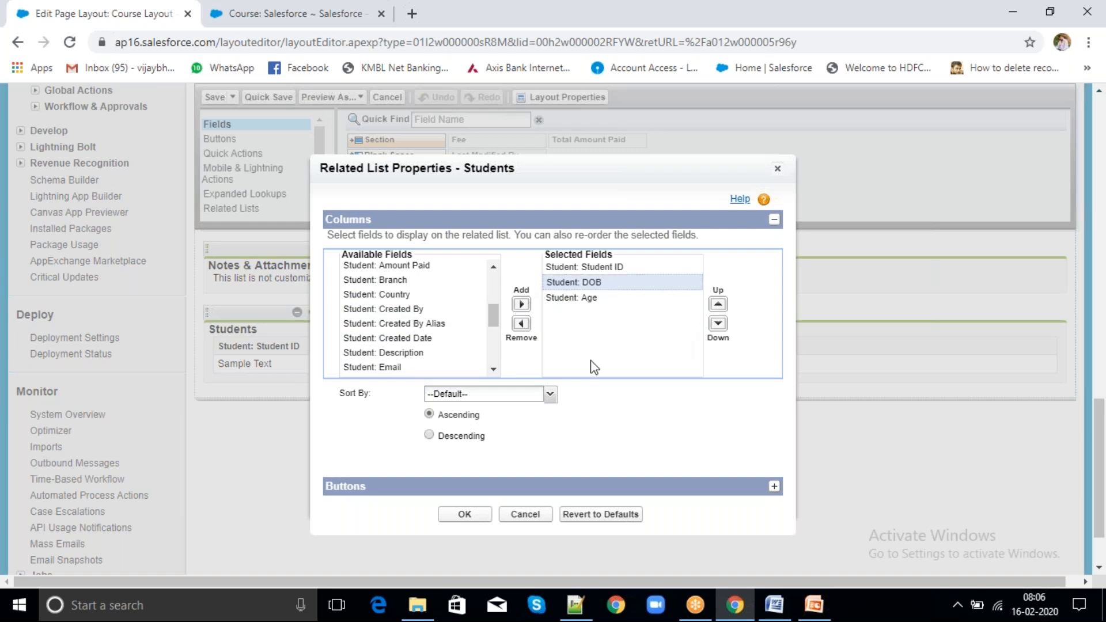
Add Student: Email as another column of the Students related list.
{"action": "left_click", "coordinate": [550, 395]}
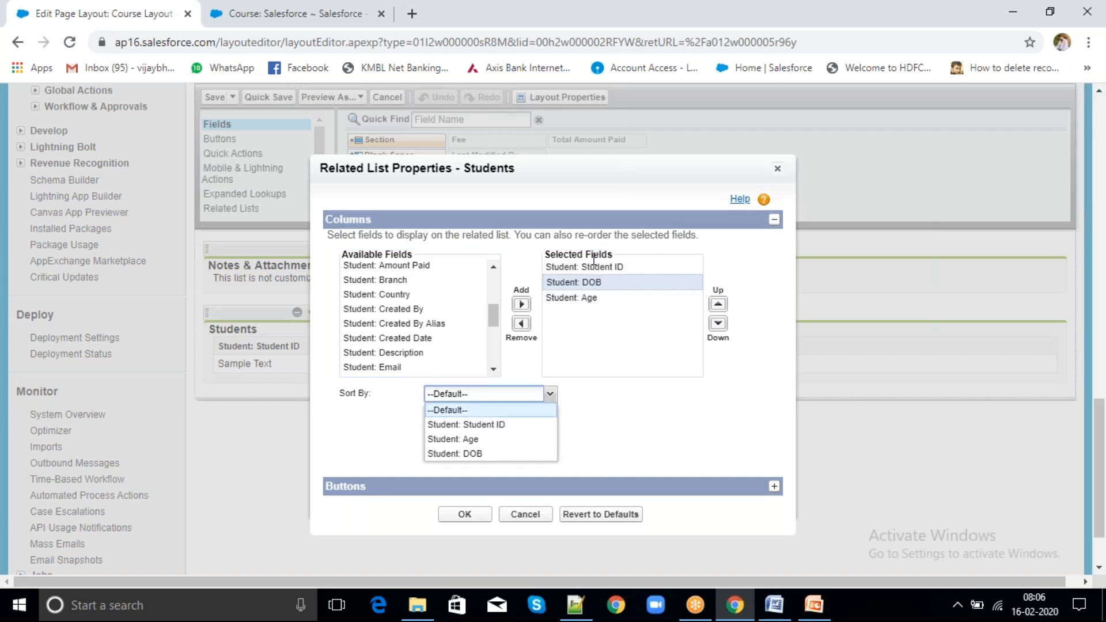
{"action": "left_click", "coordinate": [395, 368]}
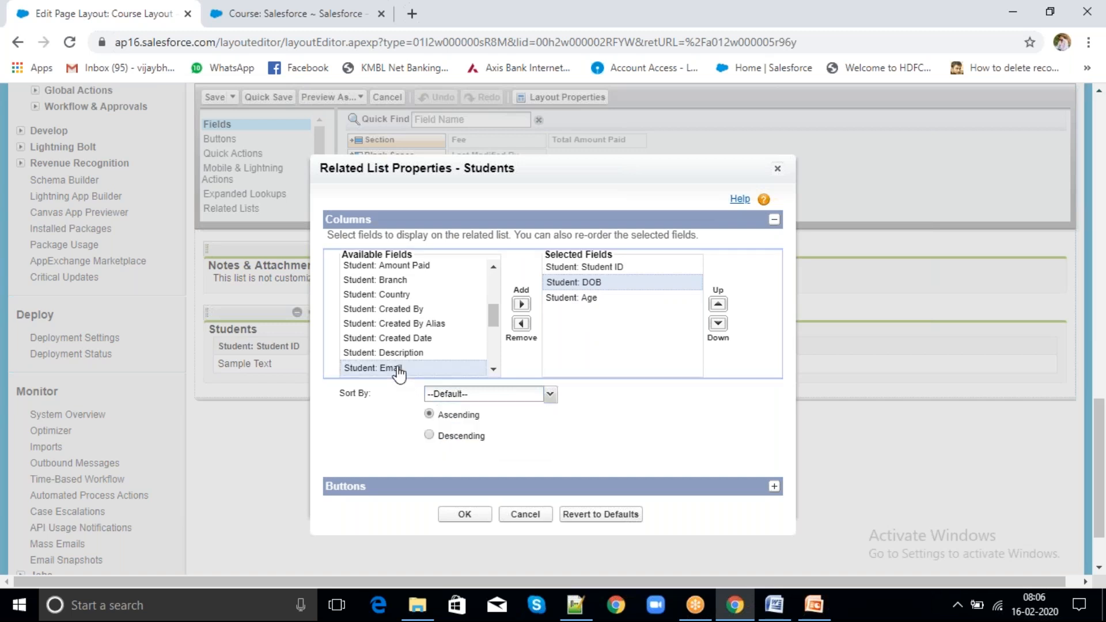
{"action": "left_click", "coordinate": [520, 304]}
Set the Students related list to sort by Student: DOB.
{"action": "left_click", "coordinate": [549, 395]}
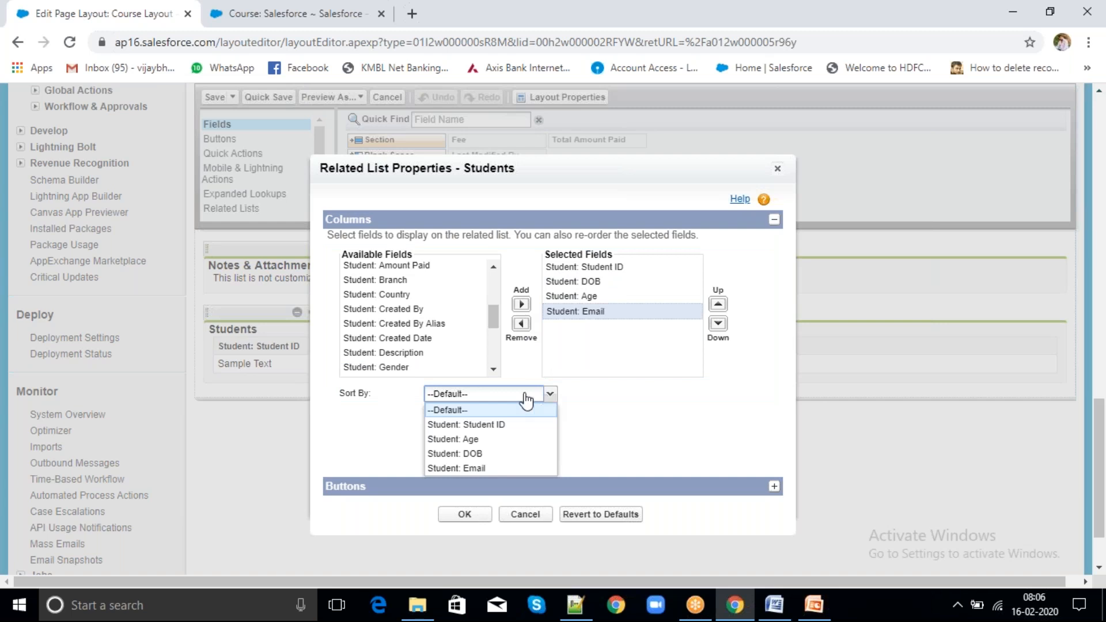
{"action": "left_click", "coordinate": [273, 22]}
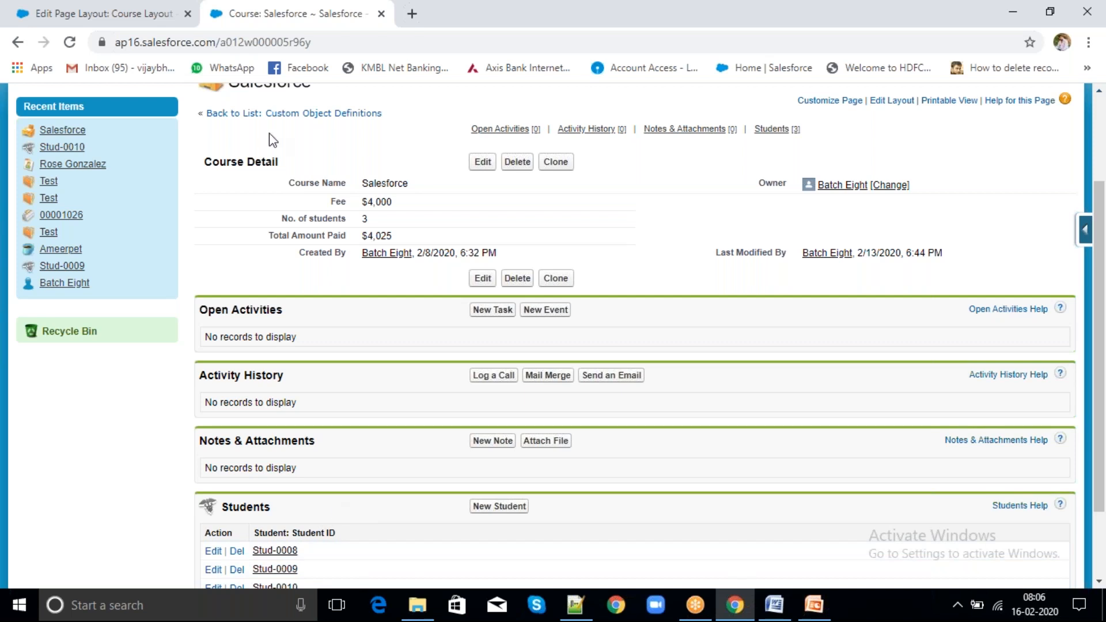
{"action": "left_click", "coordinate": [136, 17]}
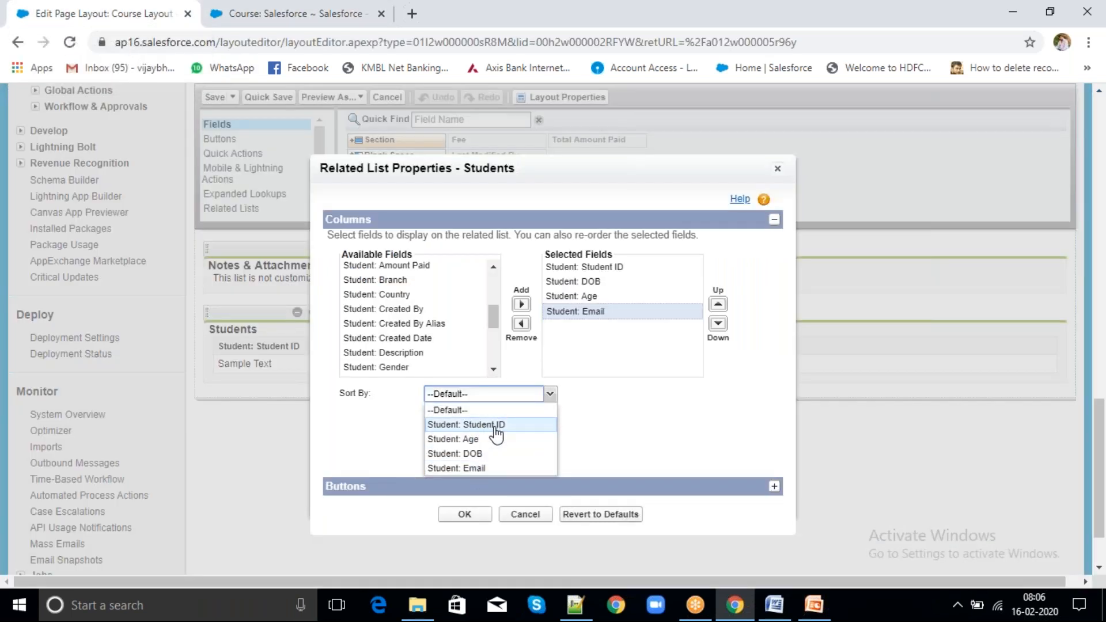
{"action": "left_click", "coordinate": [484, 455]}
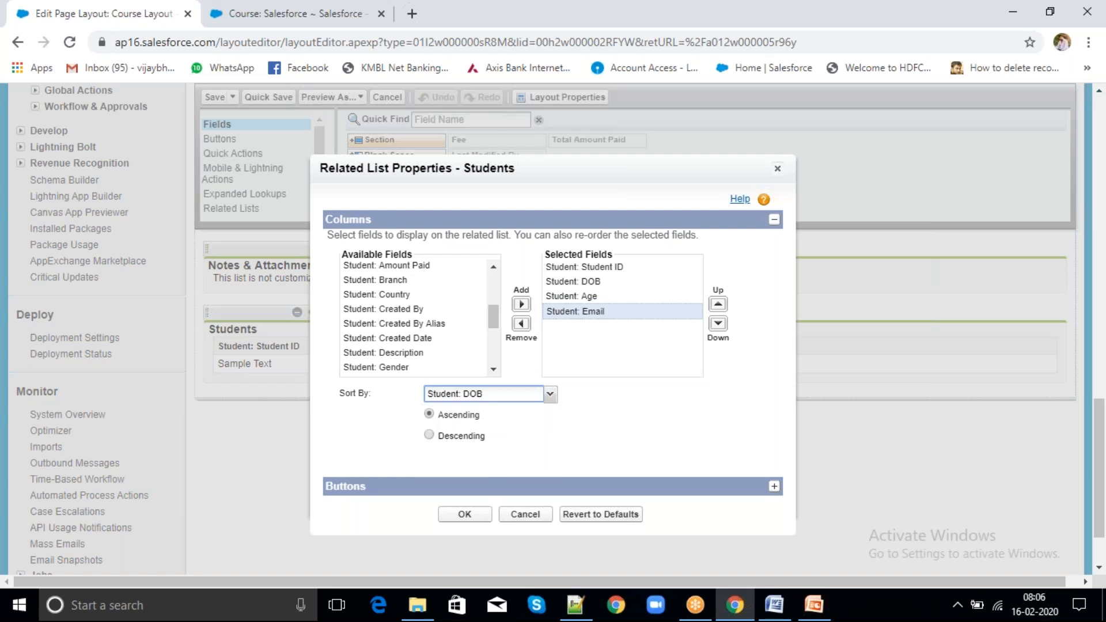
Add Student: Student Name to the related list columns and place it directly after Student: Student ID.
{"action": "left_click_drag", "start_coordinate": [493, 323], "coordinate": [493, 355]}
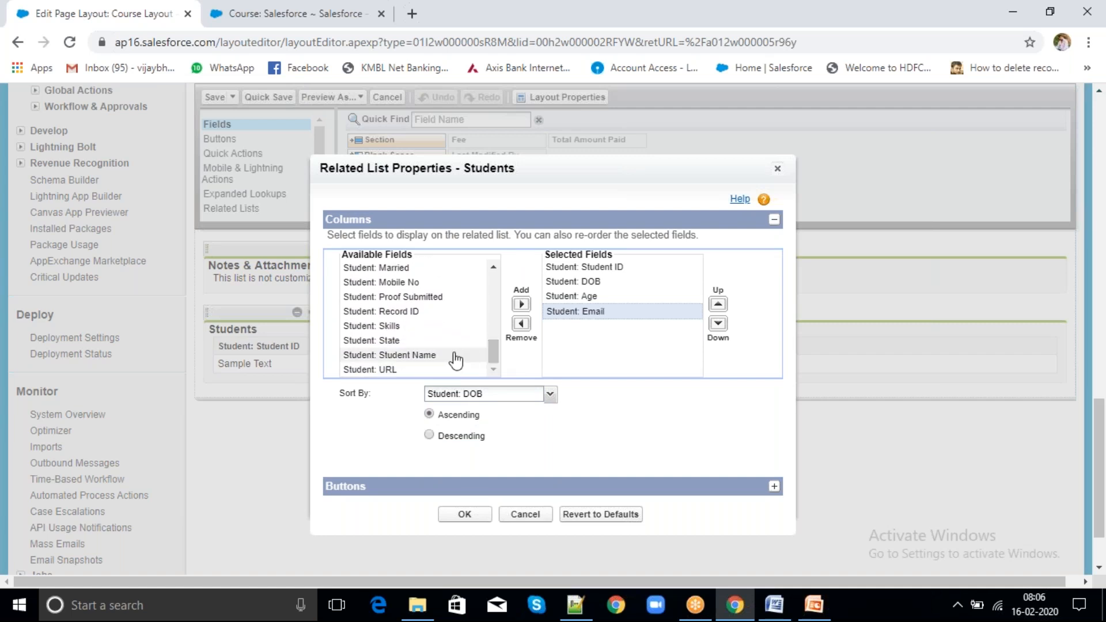
{"action": "left_click", "coordinate": [434, 356]}
{"action": "left_click", "coordinate": [521, 304]}
{"action": "left_click", "coordinate": [718, 304]}
{"action": "left_click", "coordinate": [718, 305]}
{"action": "left_click", "coordinate": [719, 306]}
{"action": "left_click", "coordinate": [718, 307]}
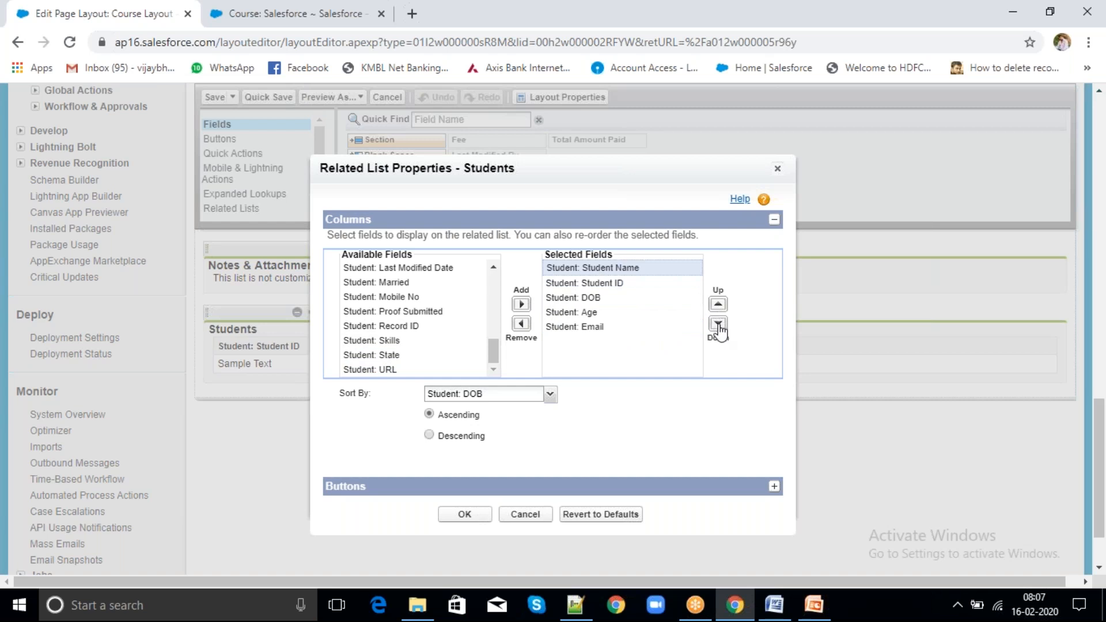
{"action": "left_click", "coordinate": [717, 323]}
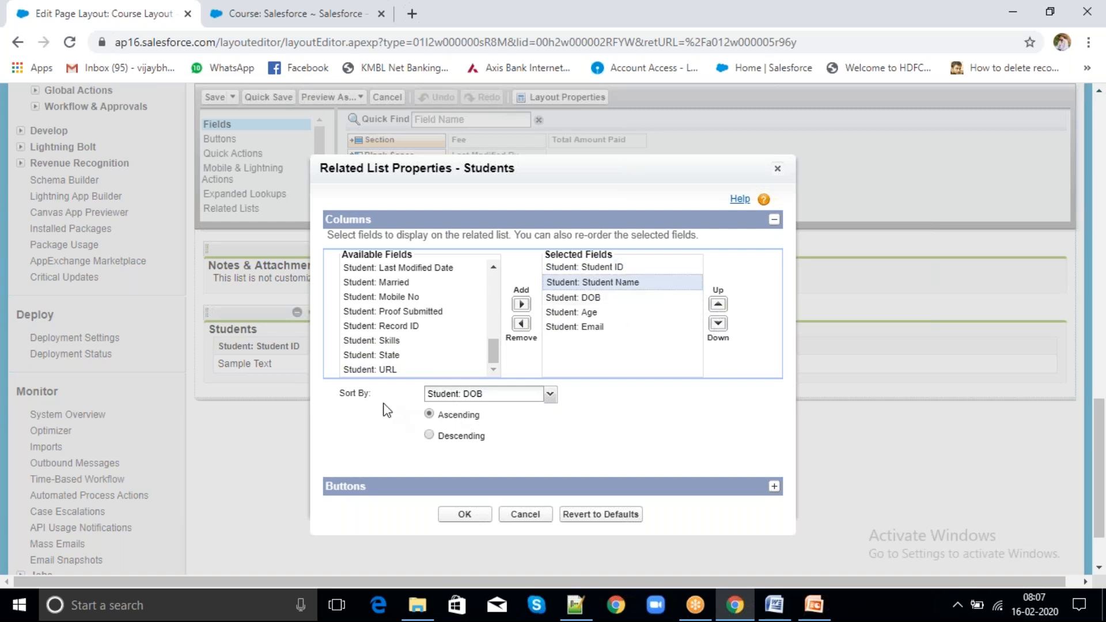
Try Student: Email as the related list's sort field, and settle on sorting by Student: Student Name.
{"action": "left_click", "coordinate": [550, 394]}
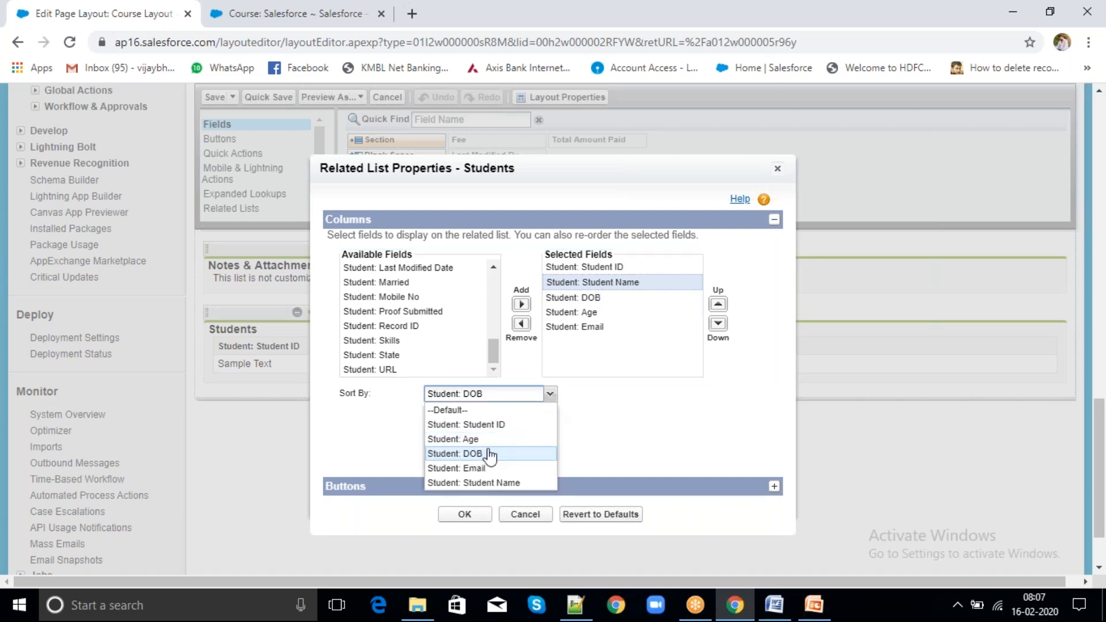
{"action": "left_click", "coordinate": [496, 484]}
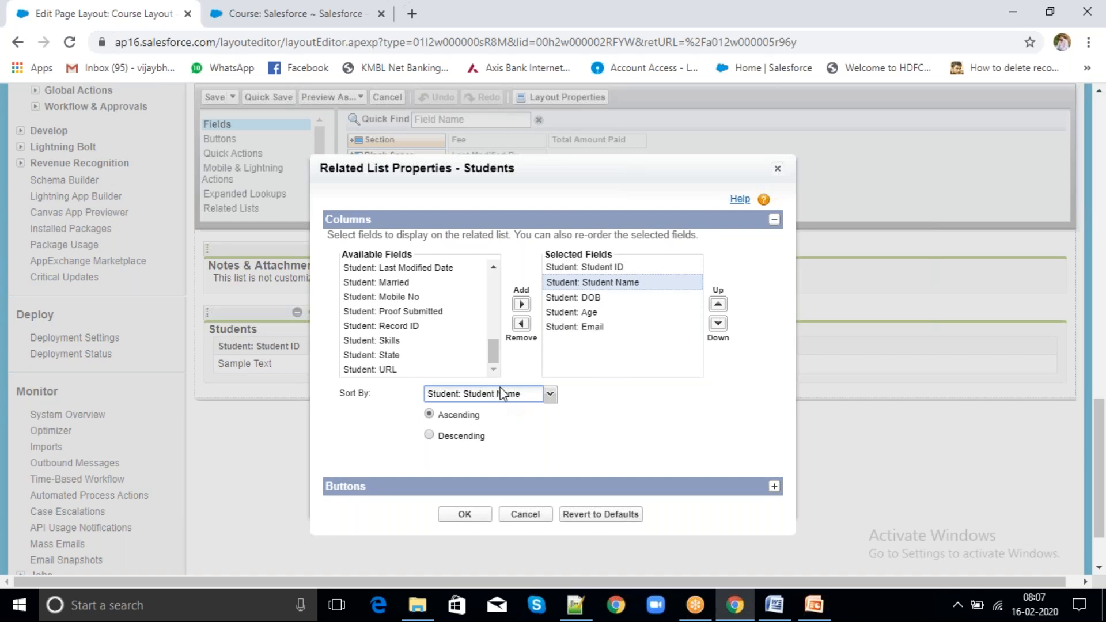
{"action": "left_click", "coordinate": [551, 394]}
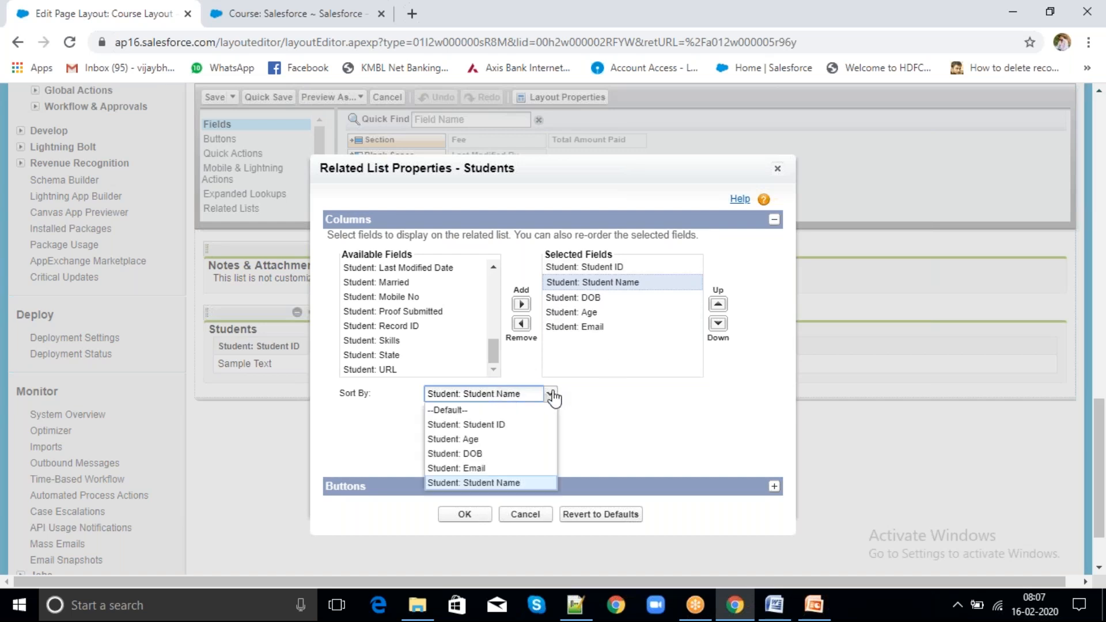
{"action": "left_click", "coordinate": [509, 468]}
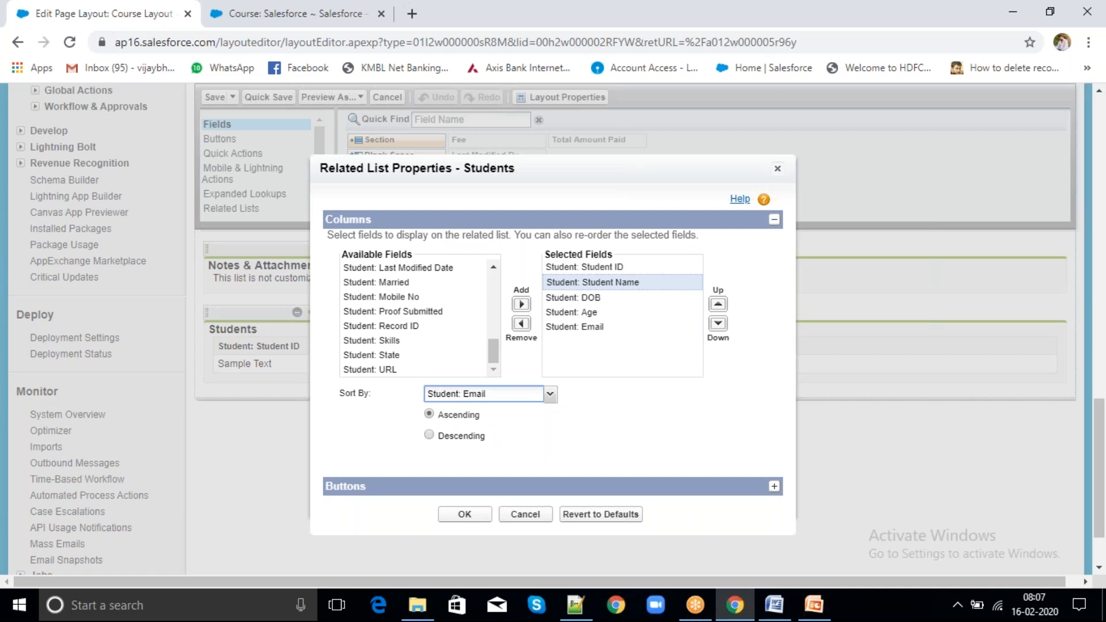
{"action": "left_click", "coordinate": [550, 394]}
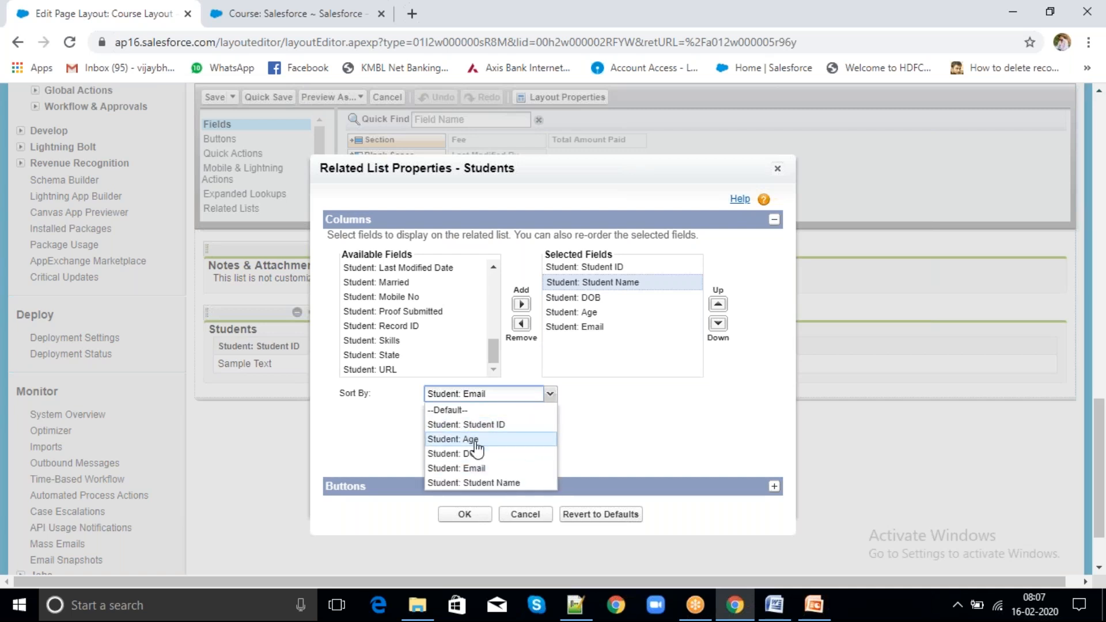
{"action": "left_click", "coordinate": [490, 482]}
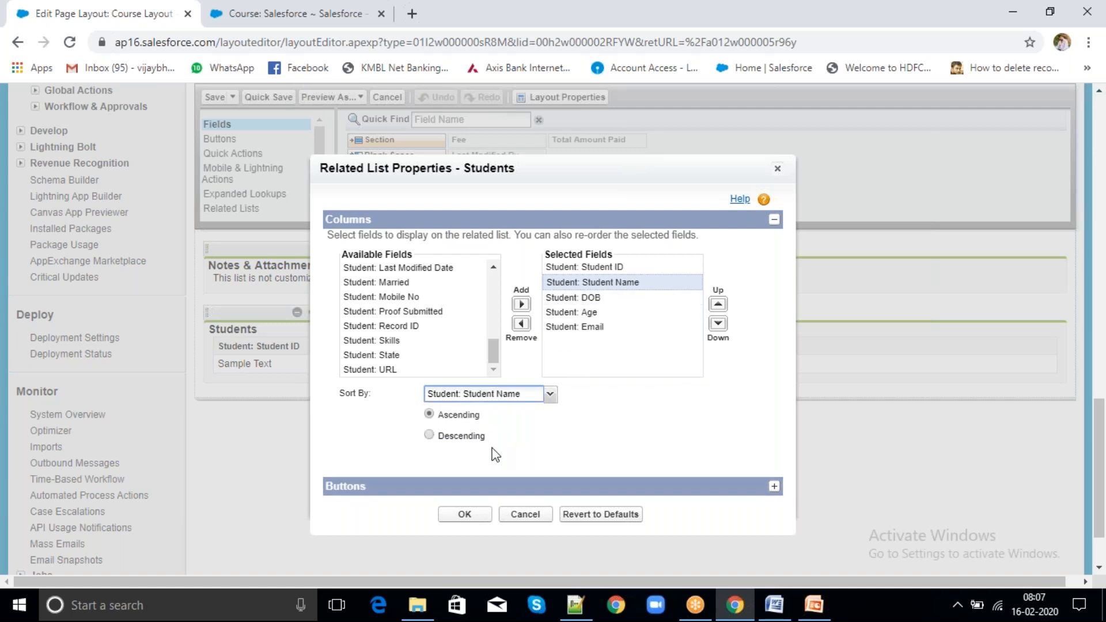
Add Faculty: Faculty Name as the last column of the Students related list and save the Course layout.
{"action": "left_click", "coordinate": [494, 351]}
{"action": "scroll", "coordinate": [494, 350], "scroll_direction": "up", "scroll_amount": 10}
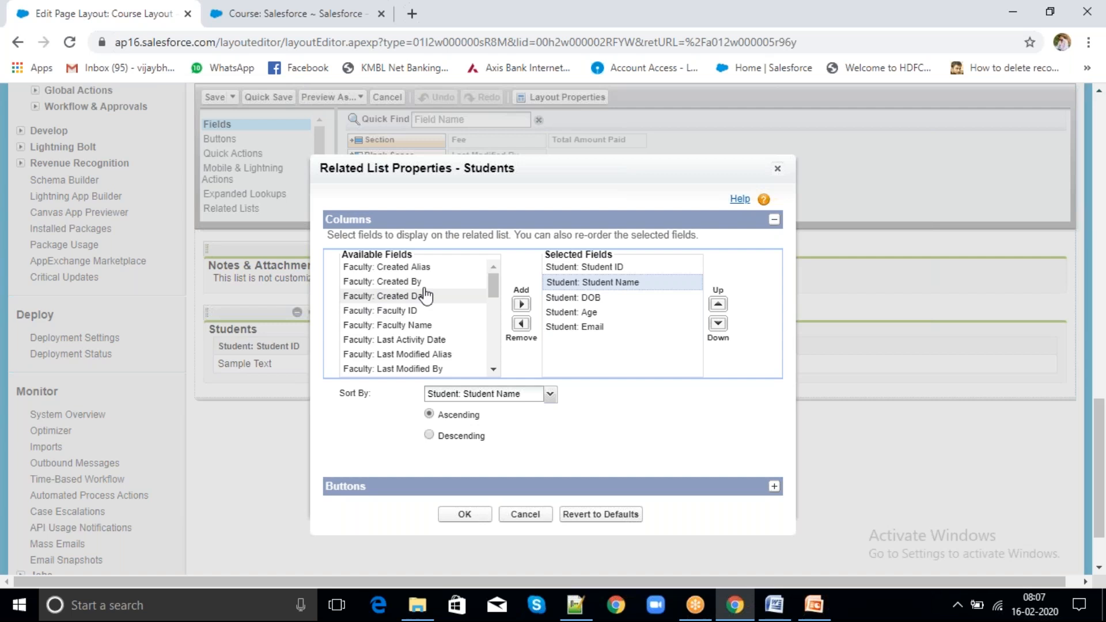
{"action": "mouse_move", "coordinate": [494, 286]}
{"action": "left_mouse_down"}
{"action": "mouse_move", "coordinate": [493, 359]}
{"action": "mouse_move", "coordinate": [495, 287]}
{"action": "left_mouse_up"}
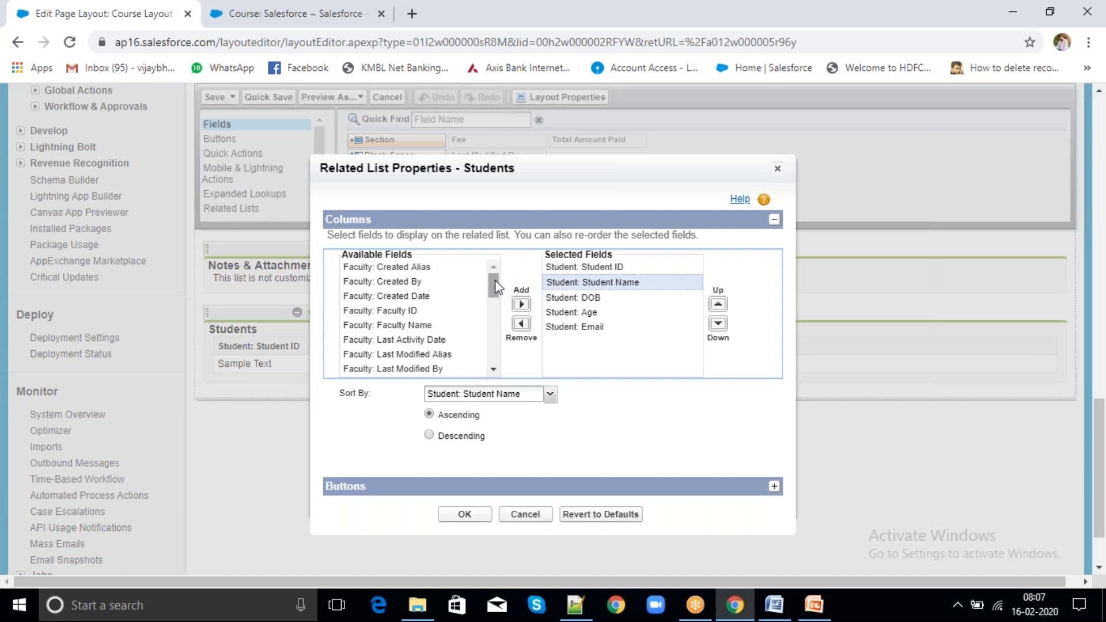
{"action": "left_click", "coordinate": [420, 324]}
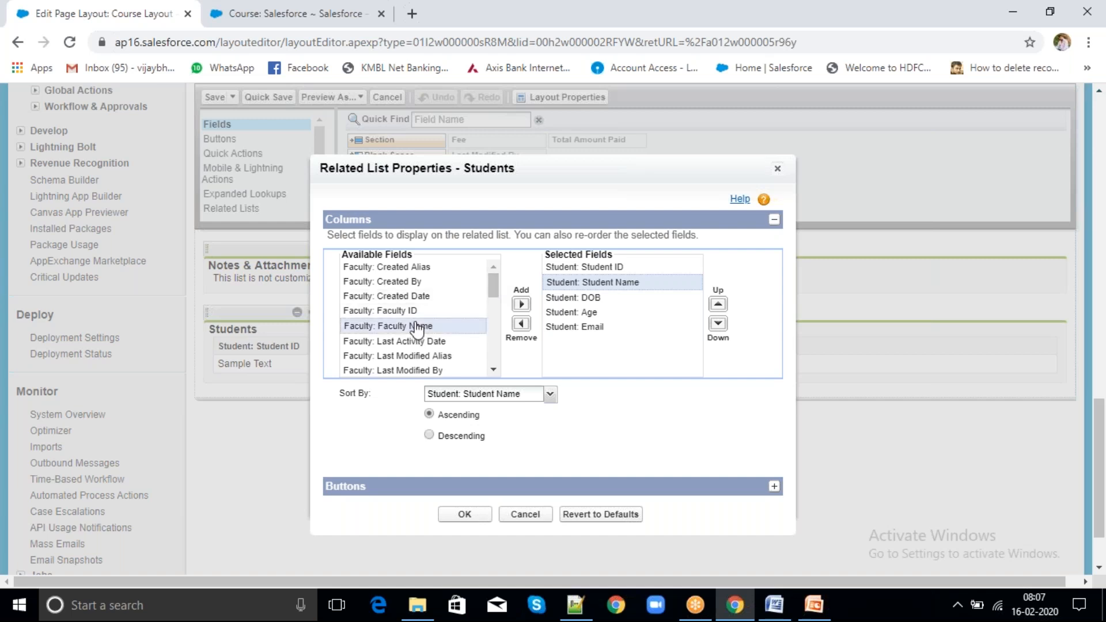
{"action": "left_click", "coordinate": [522, 304]}
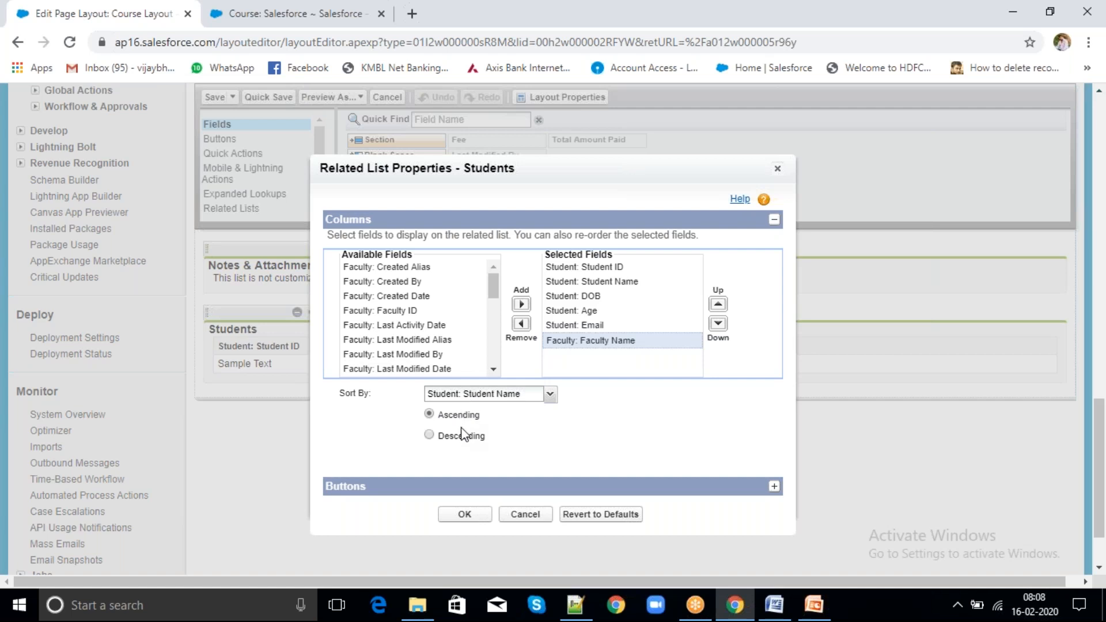
{"action": "left_click", "coordinate": [467, 515]}
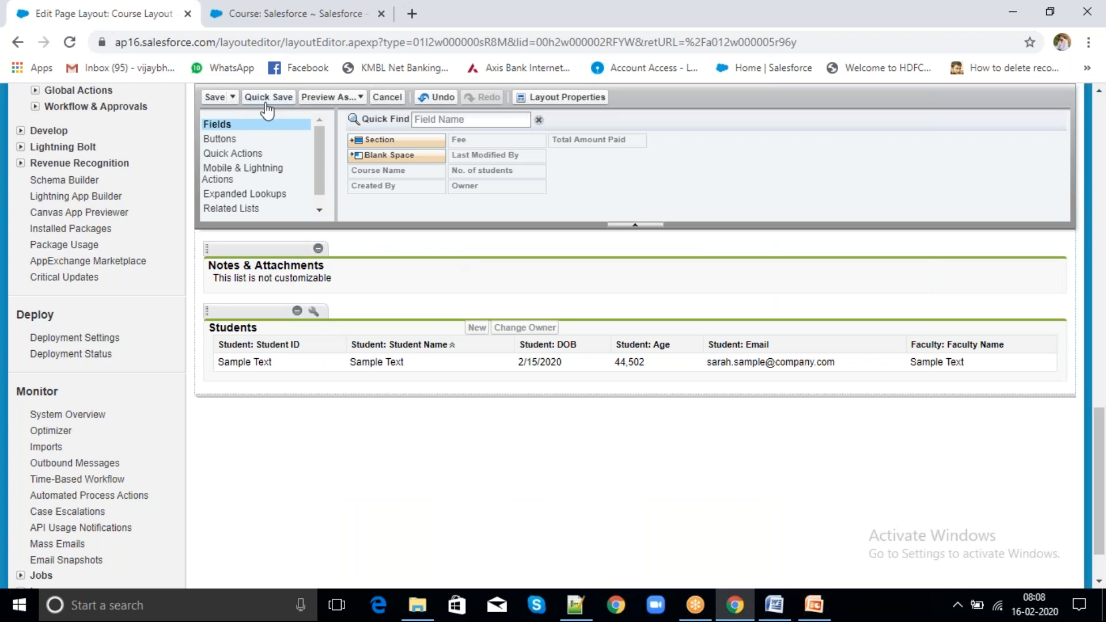
{"action": "left_click", "coordinate": [266, 99]}
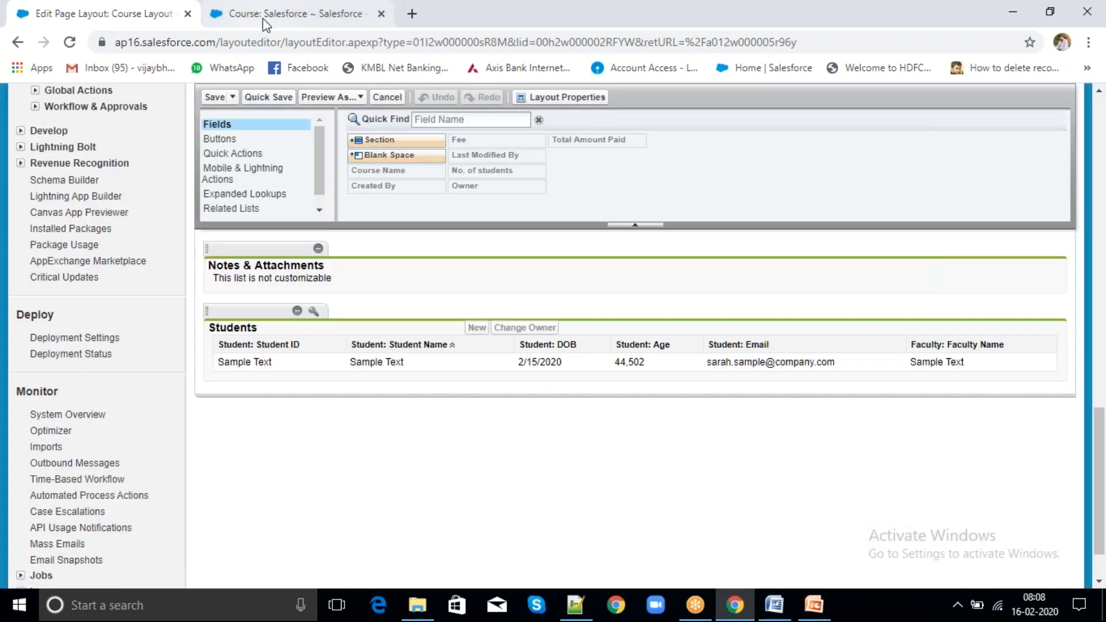
Refresh the Salesforce course record to check the columns of its Students related list.
{"action": "left_click", "coordinate": [256, 16]}
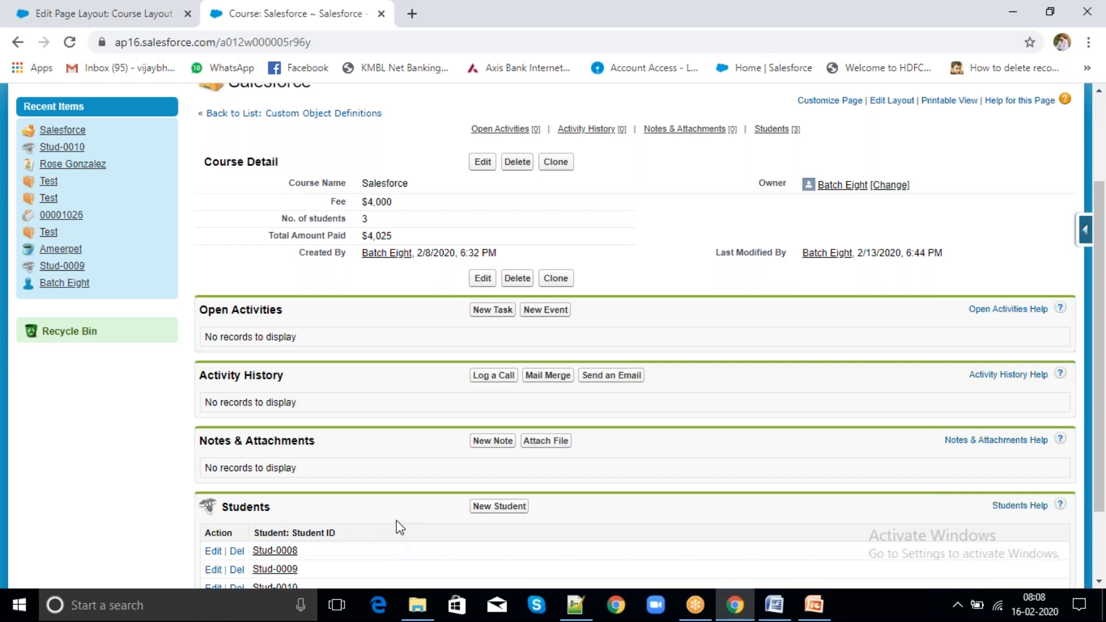
{"action": "scroll", "coordinate": [395, 526], "scroll_direction": "down", "scroll_amount": 3}
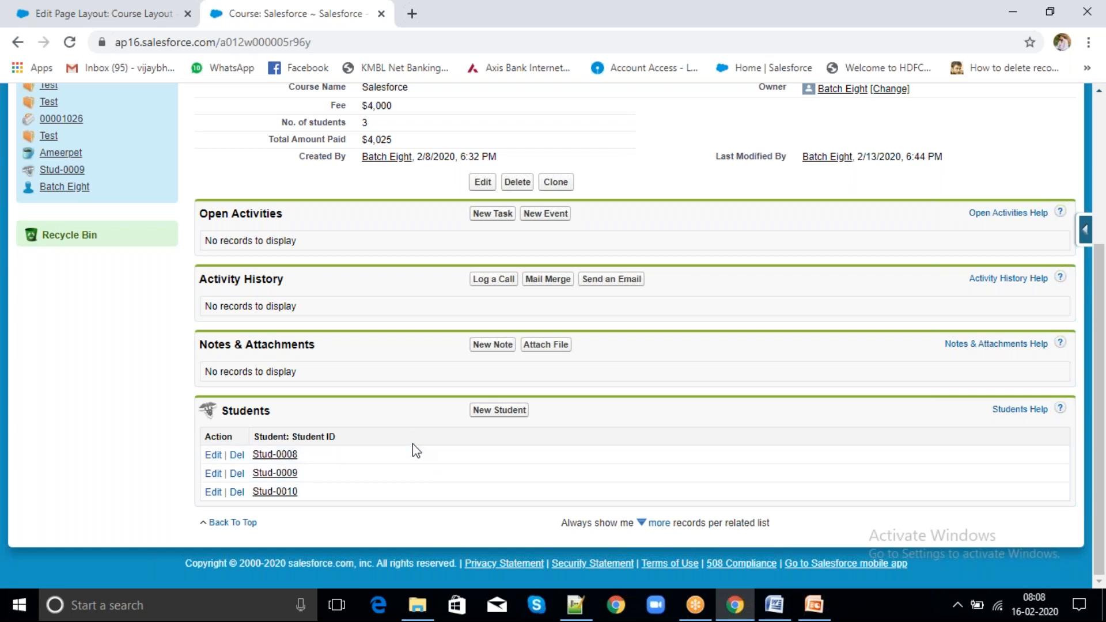
{"action": "left_click", "coordinate": [69, 43]}
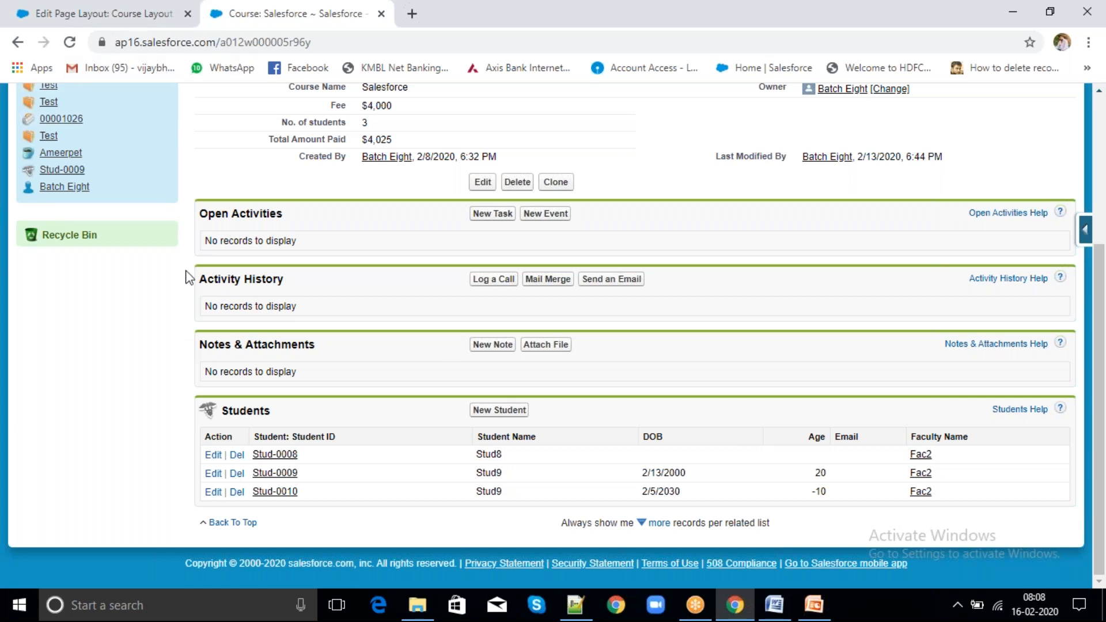
Start a new student record from the Students home page and look up Salesforce as its course.
{"action": "scroll", "coordinate": [185, 276], "scroll_direction": "up", "scroll_amount": 4}
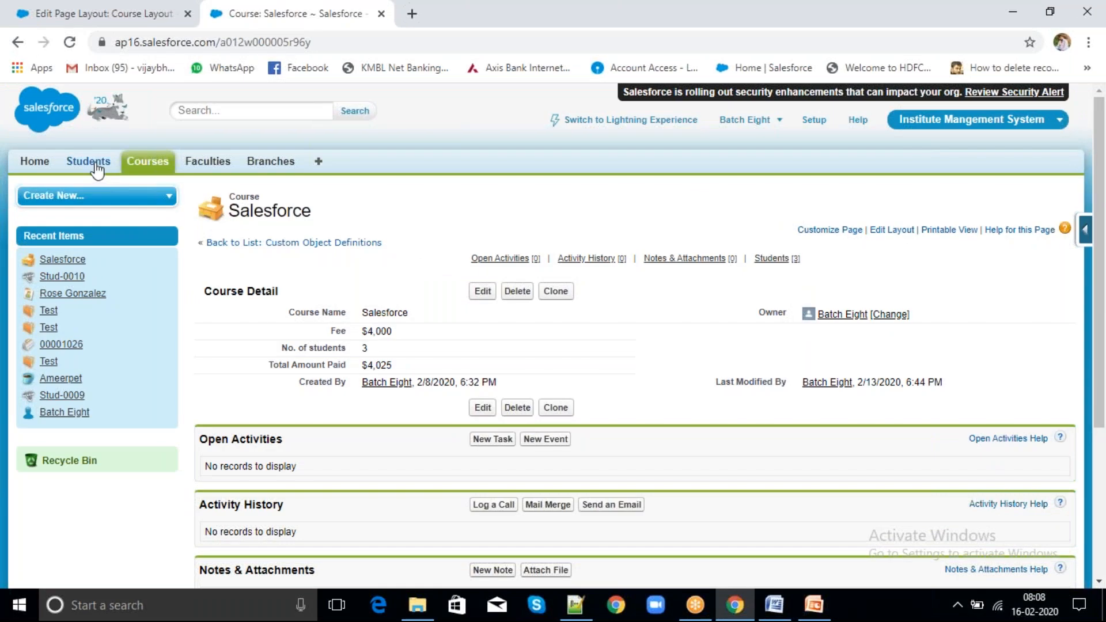
{"action": "middle_click", "coordinate": [97, 167]}
{"action": "middle_click", "coordinate": [97, 167]}
{"action": "left_click", "coordinate": [489, 13]}
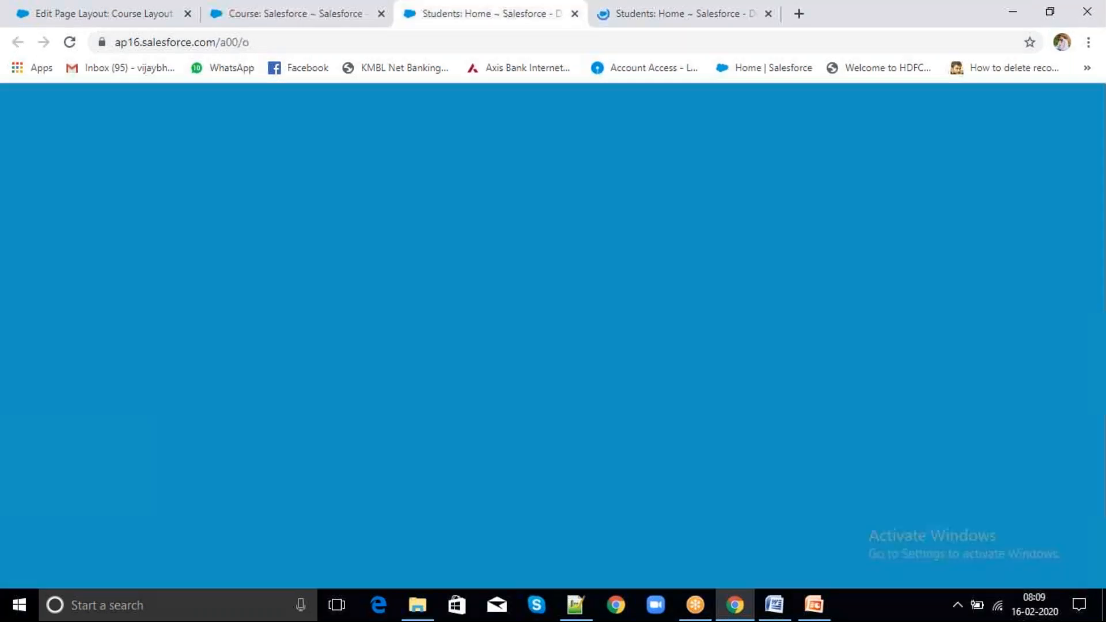
{"action": "left_click", "coordinate": [484, 285]}
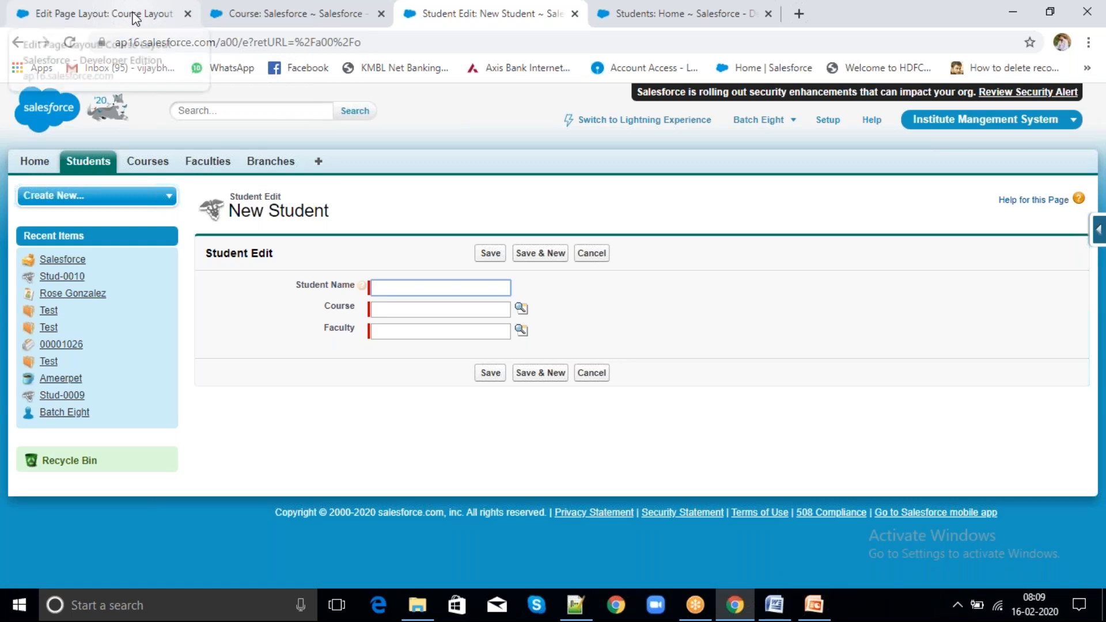
{"action": "left_click", "coordinate": [522, 310]}
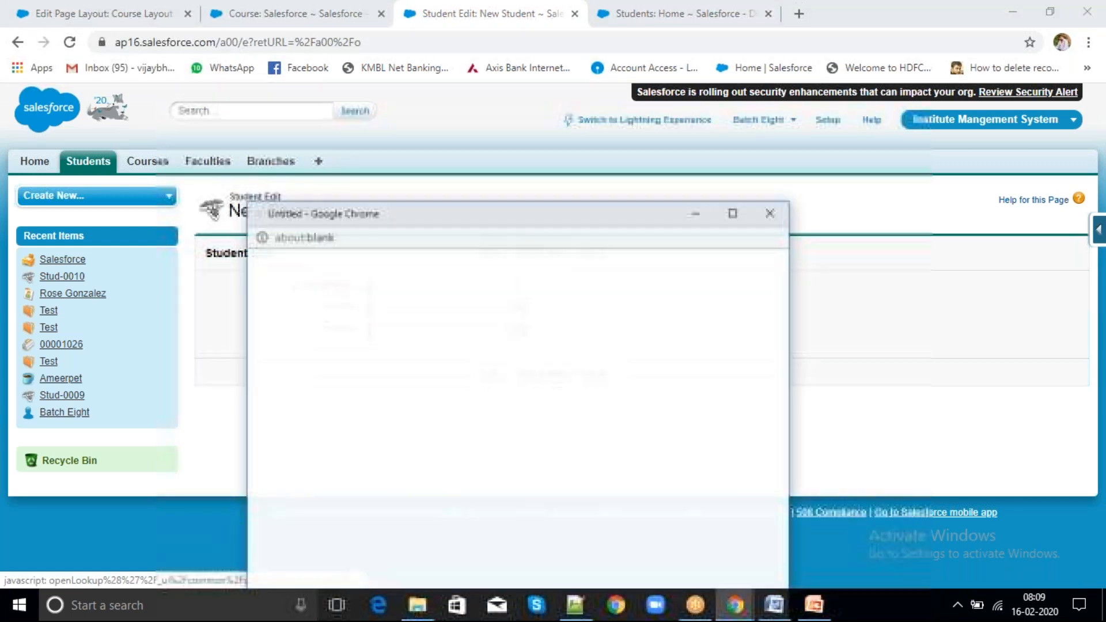
{"action": "left_click", "coordinate": [302, 408]}
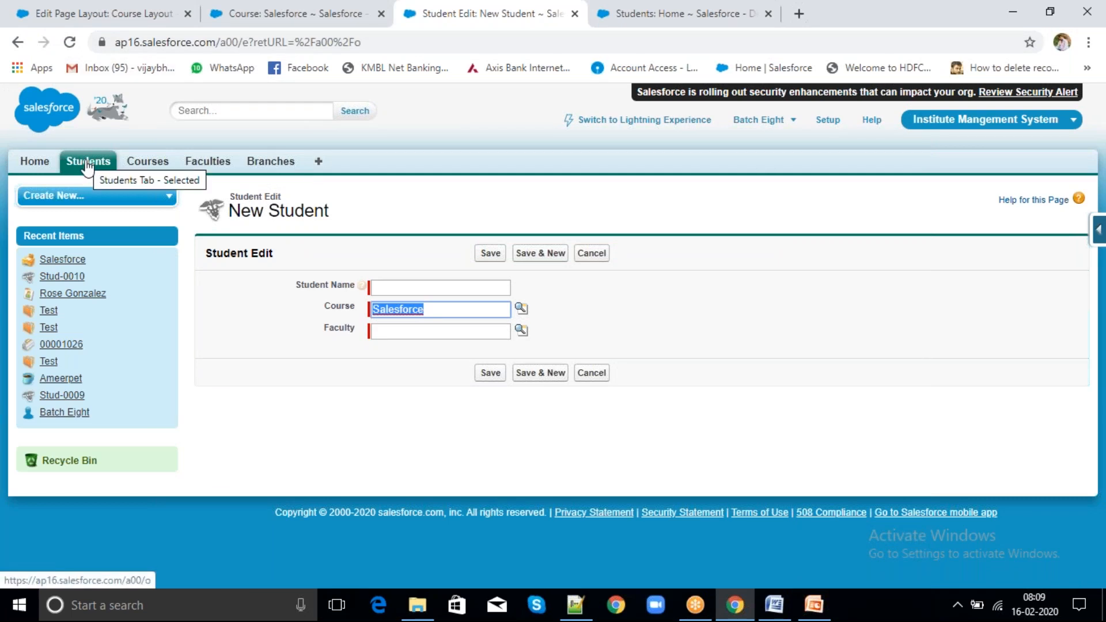
Start a new student from the Salesforce course's Students related list, examine the Course field, and cancel the form.
{"action": "left_click", "coordinate": [106, 16]}
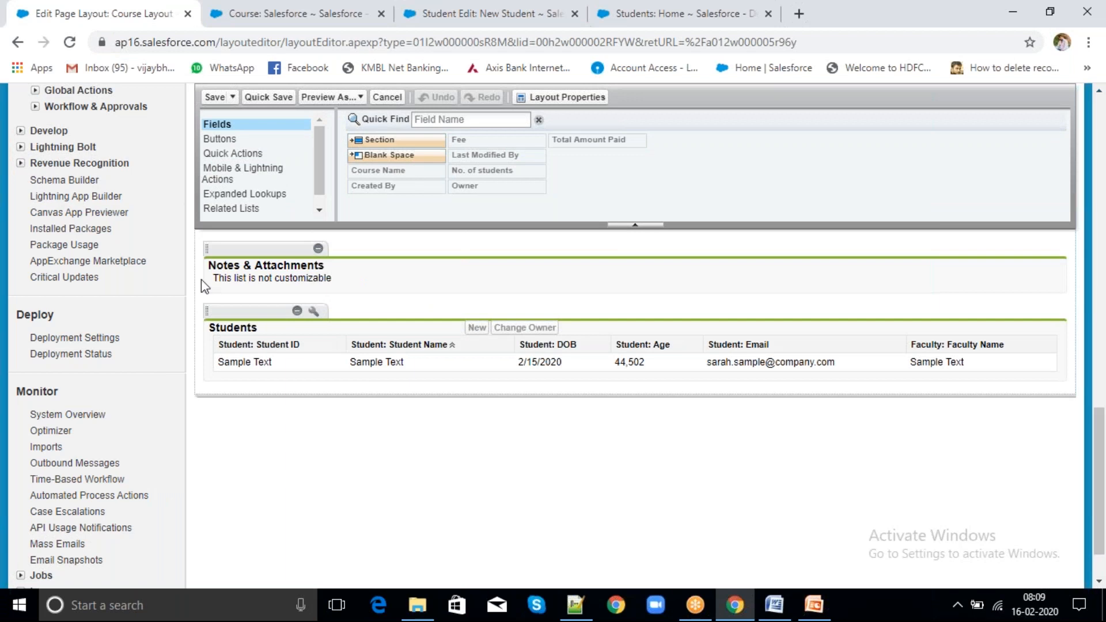
{"action": "left_click", "coordinate": [273, 16]}
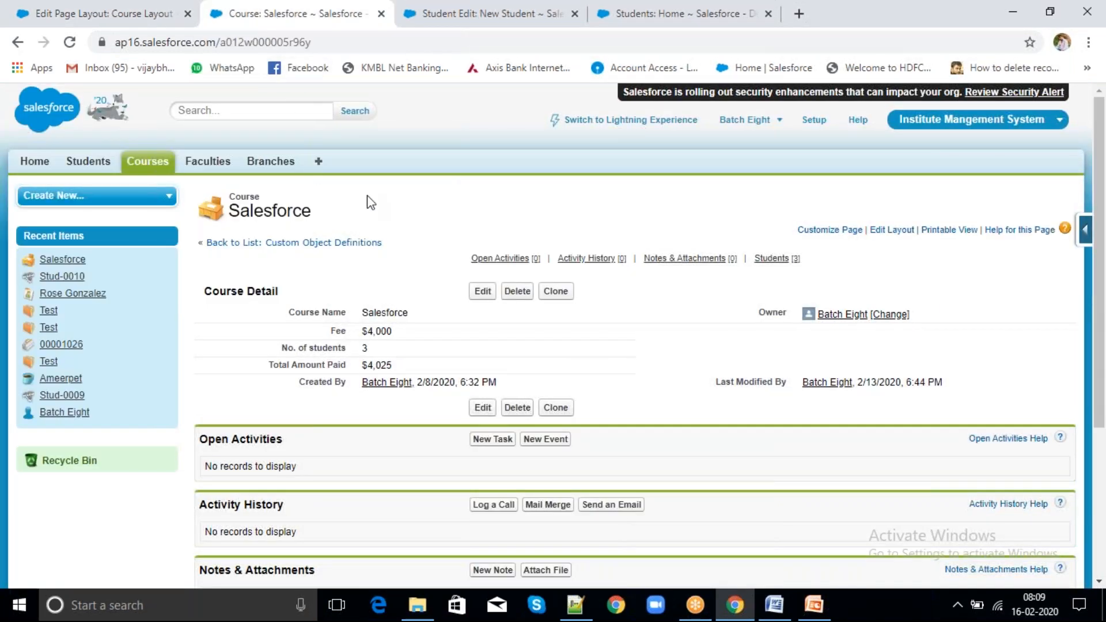
{"action": "scroll", "coordinate": [371, 203], "scroll_direction": "down", "scroll_amount": 4}
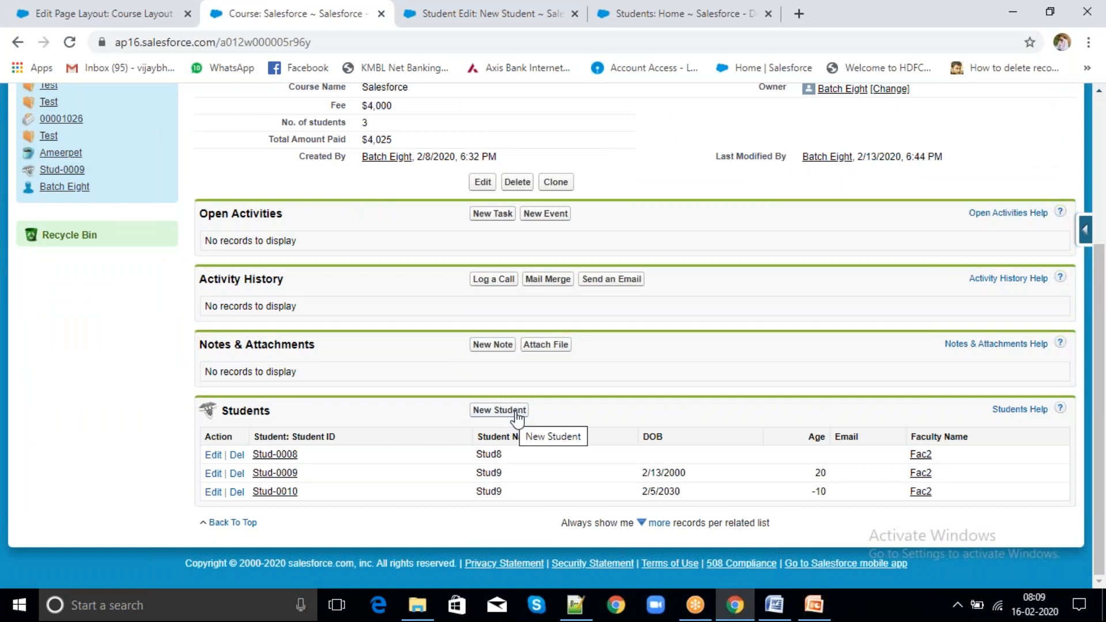
{"action": "left_click", "coordinate": [516, 411]}
{"action": "left_click_drag", "start_coordinate": [444, 312], "coordinate": [373, 311]}
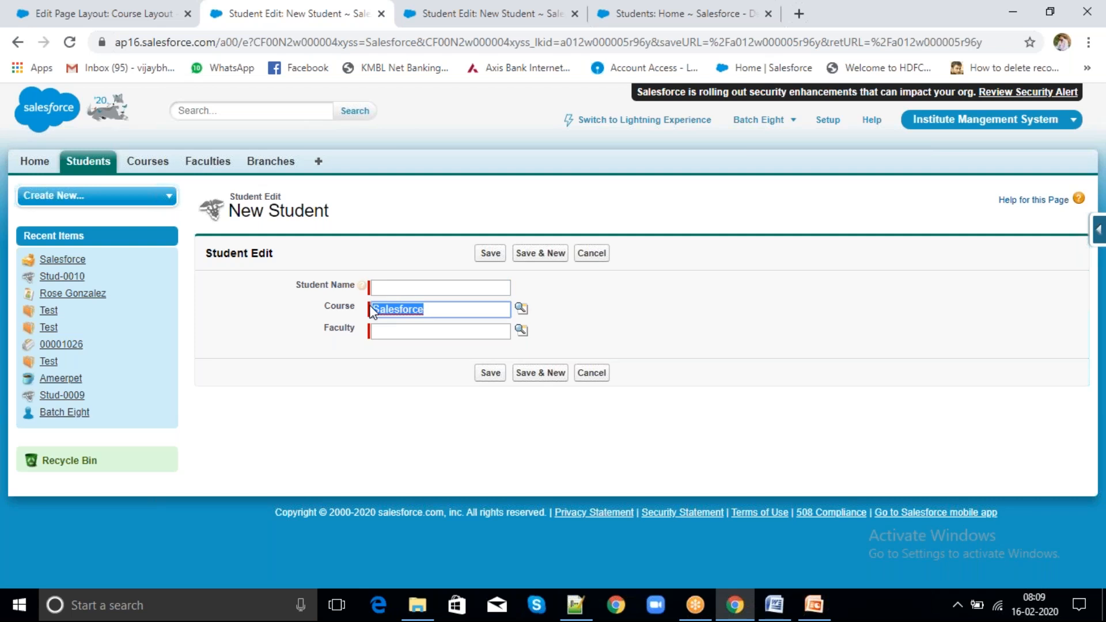
{"action": "left_click", "coordinate": [373, 311]}
{"action": "left_click_drag", "start_coordinate": [432, 308], "coordinate": [374, 310]}
{"action": "left_click", "coordinate": [596, 256]}
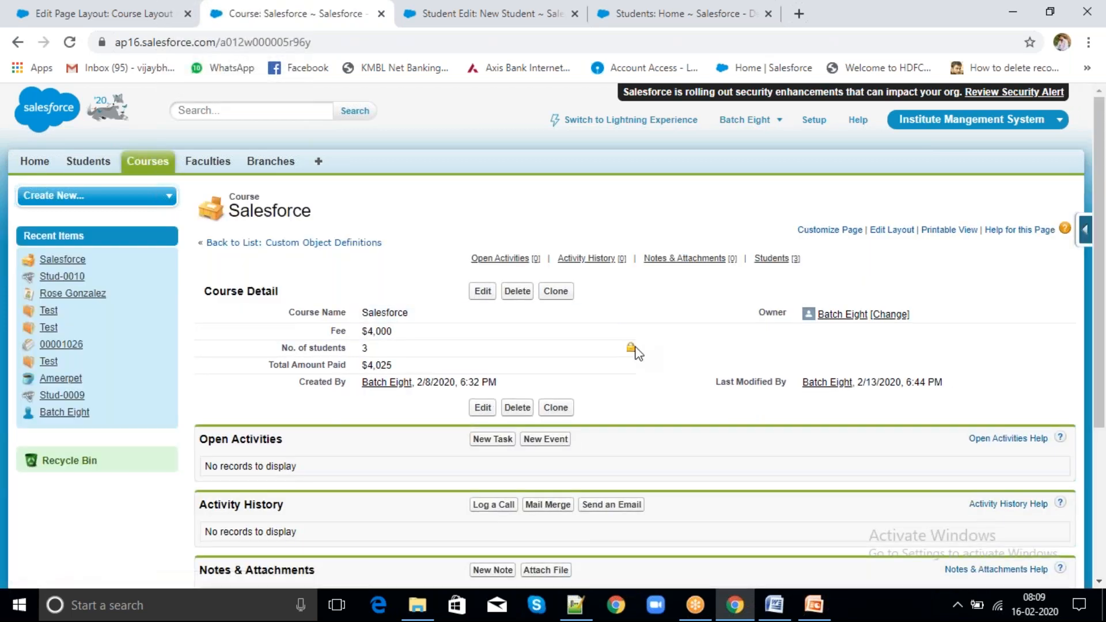
Close the course and student pages so that only the Course layout editor stays open.
{"action": "scroll", "coordinate": [359, 519], "scroll_direction": "down", "scroll_amount": 5}
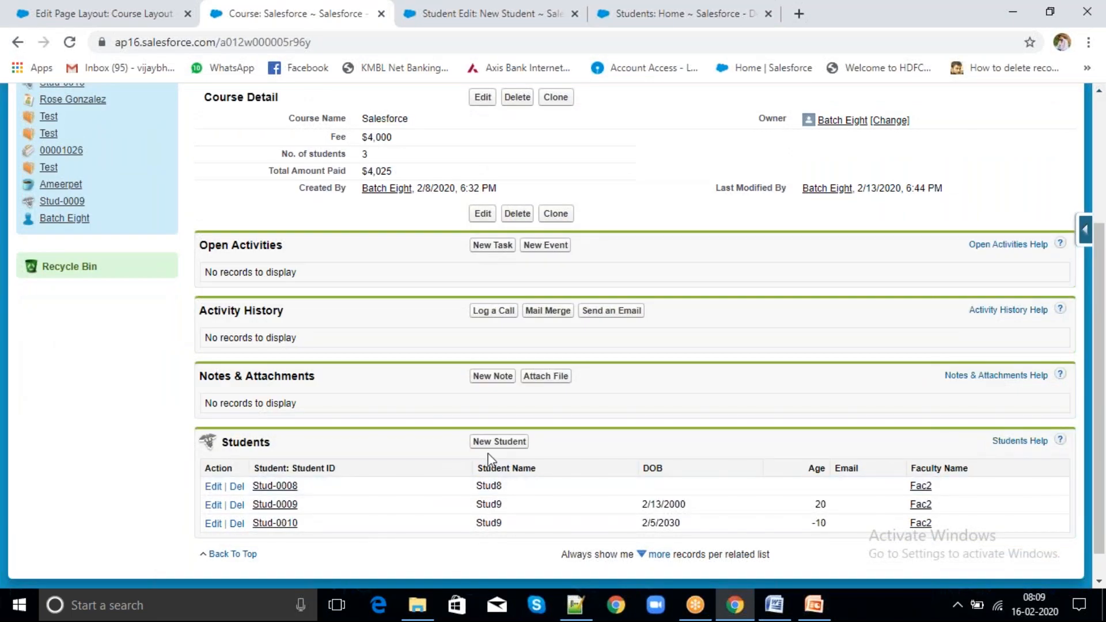
{"action": "left_click", "coordinate": [381, 14]}
{"action": "left_click", "coordinate": [381, 13]}
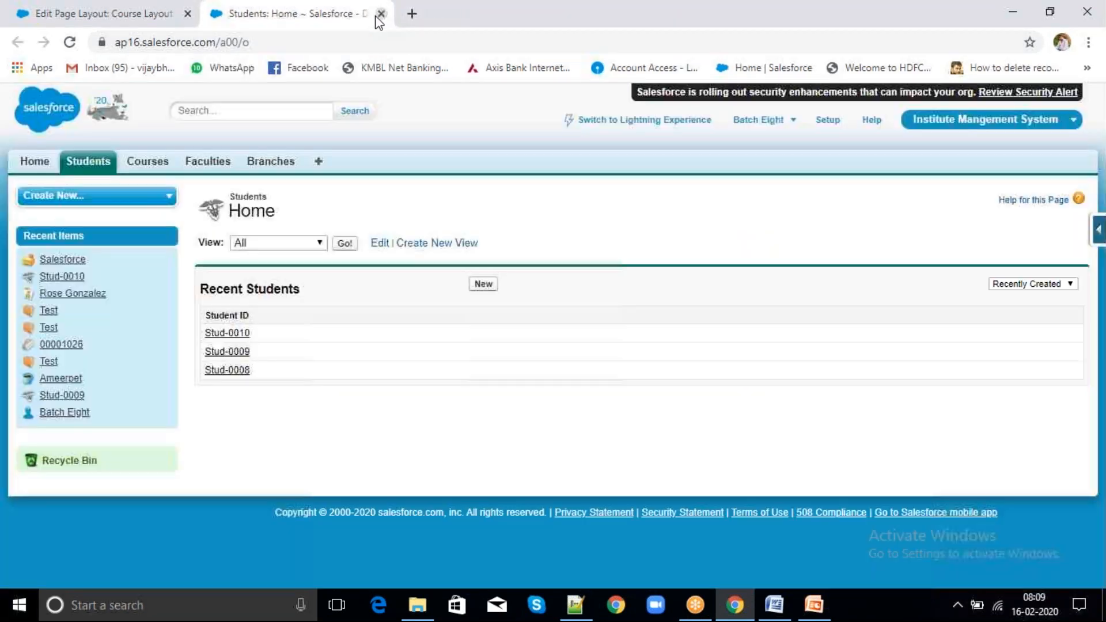
{"action": "left_click", "coordinate": [381, 13]}
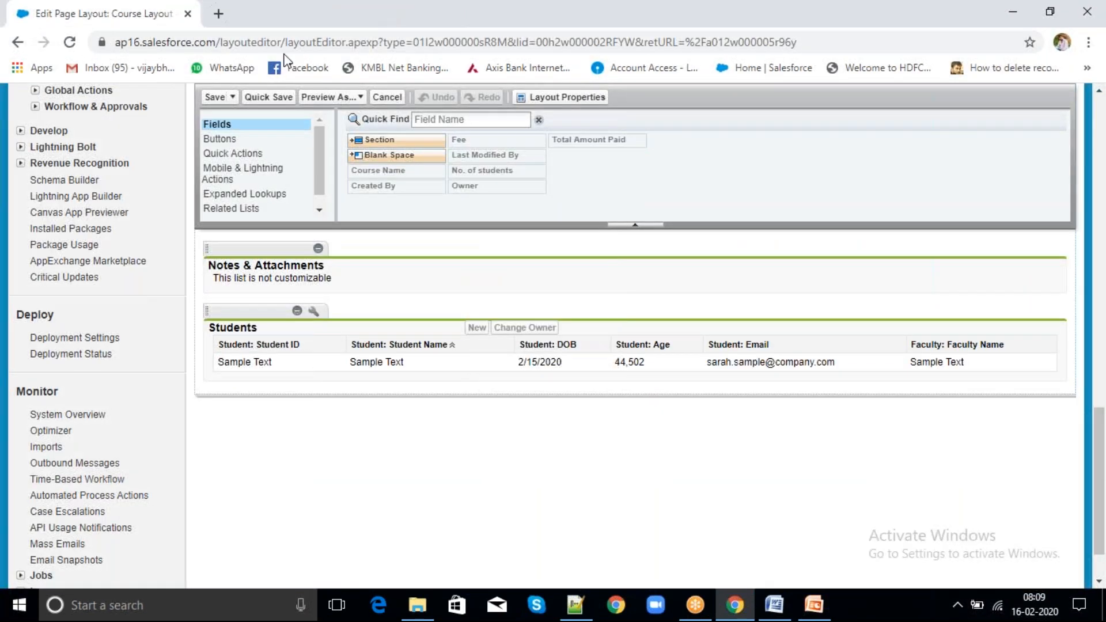
Open the Salesforce course record in a separate browser tab and view its Students related list.
{"action": "scroll", "coordinate": [186, 448], "scroll_direction": "up", "scroll_amount": 20}
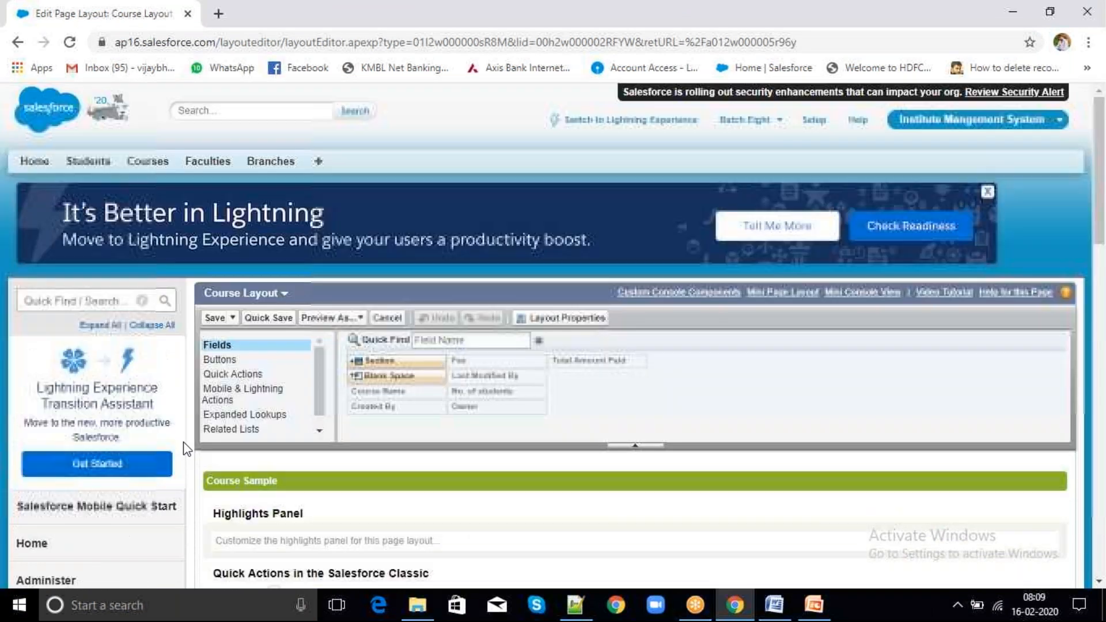
{"action": "middle_click", "coordinate": [147, 162]}
{"action": "left_click", "coordinate": [274, 15]}
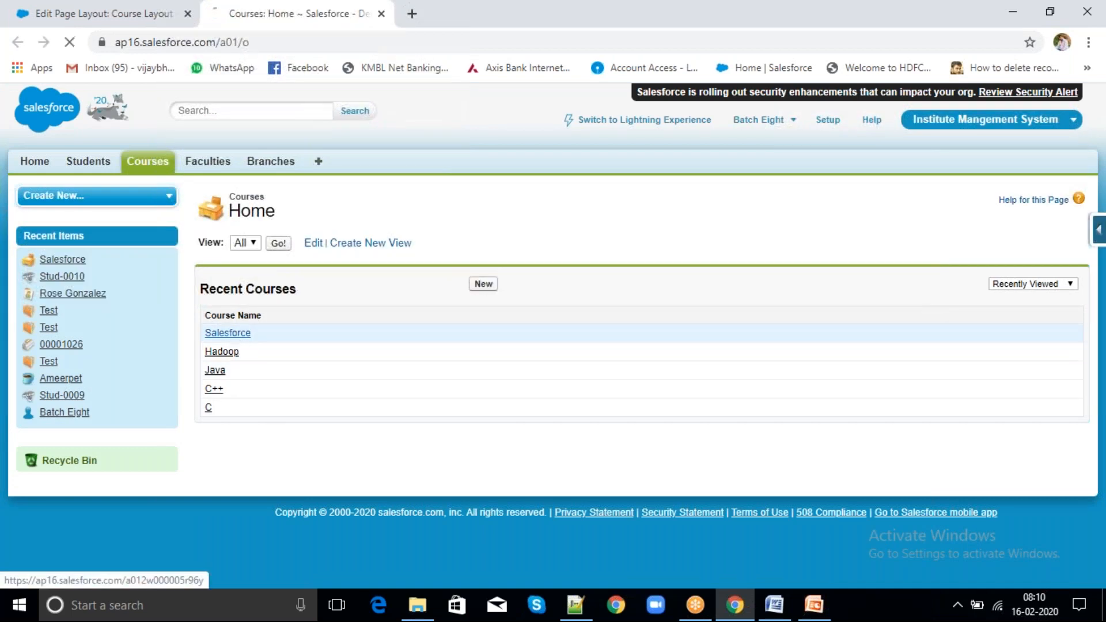
{"action": "left_click", "coordinate": [233, 334]}
{"action": "scroll", "coordinate": [552, 334], "scroll_direction": "down", "scroll_amount": 4}
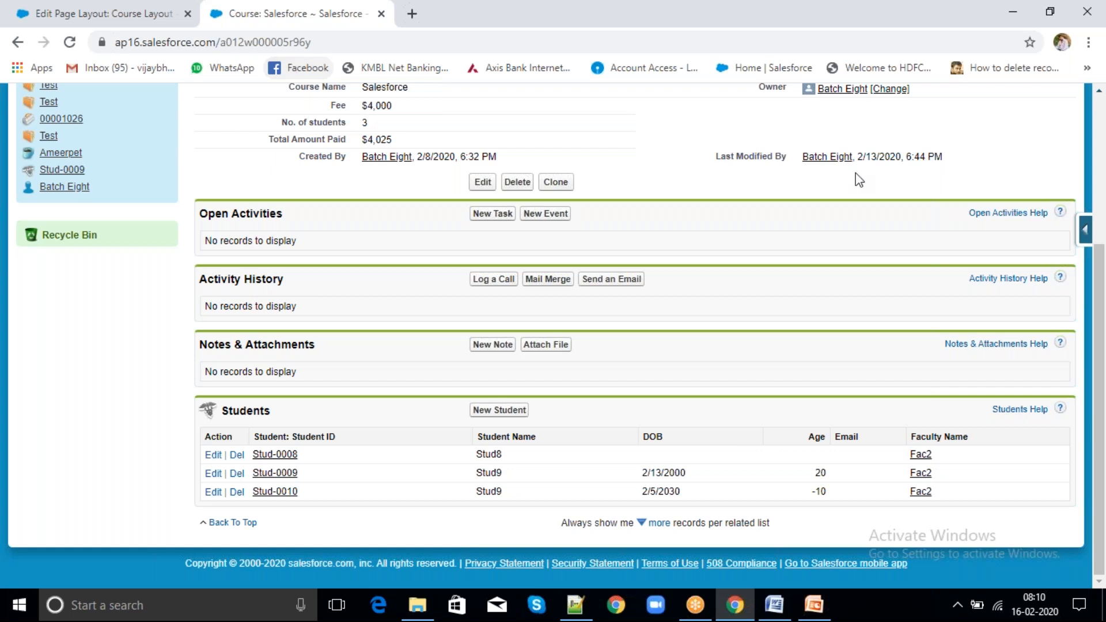
Remove the New button from the Students related list and check the saved layout on the refreshed Salesforce course record.
{"action": "key", "text": "ctrl+shift+Tab"}
{"action": "scroll", "coordinate": [508, 429], "scroll_direction": "down", "scroll_amount": 15}
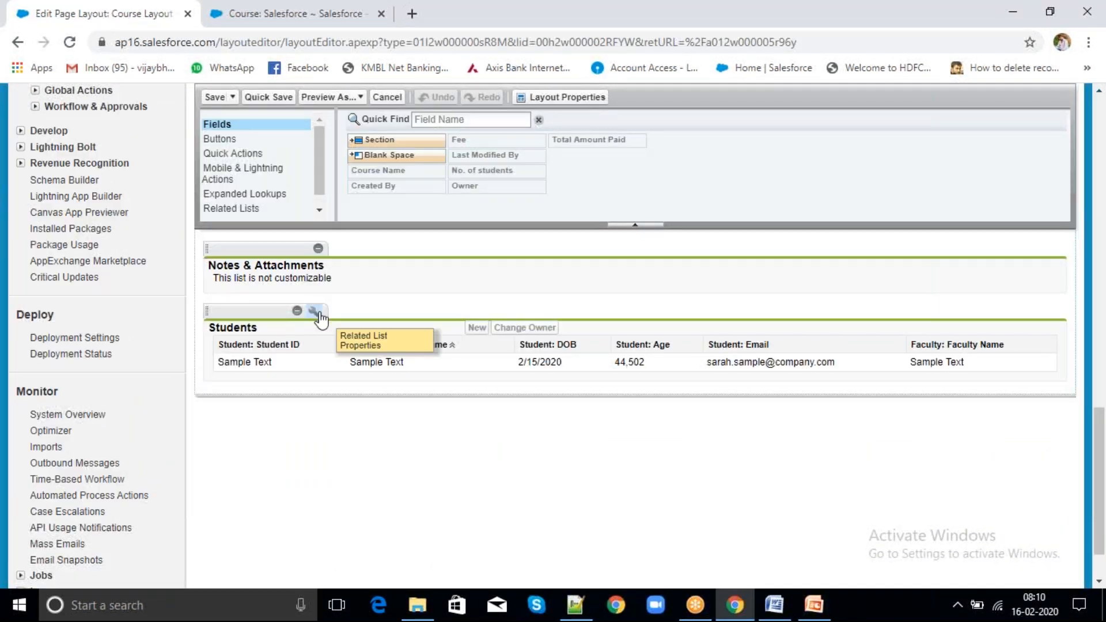
{"action": "left_click", "coordinate": [314, 312]}
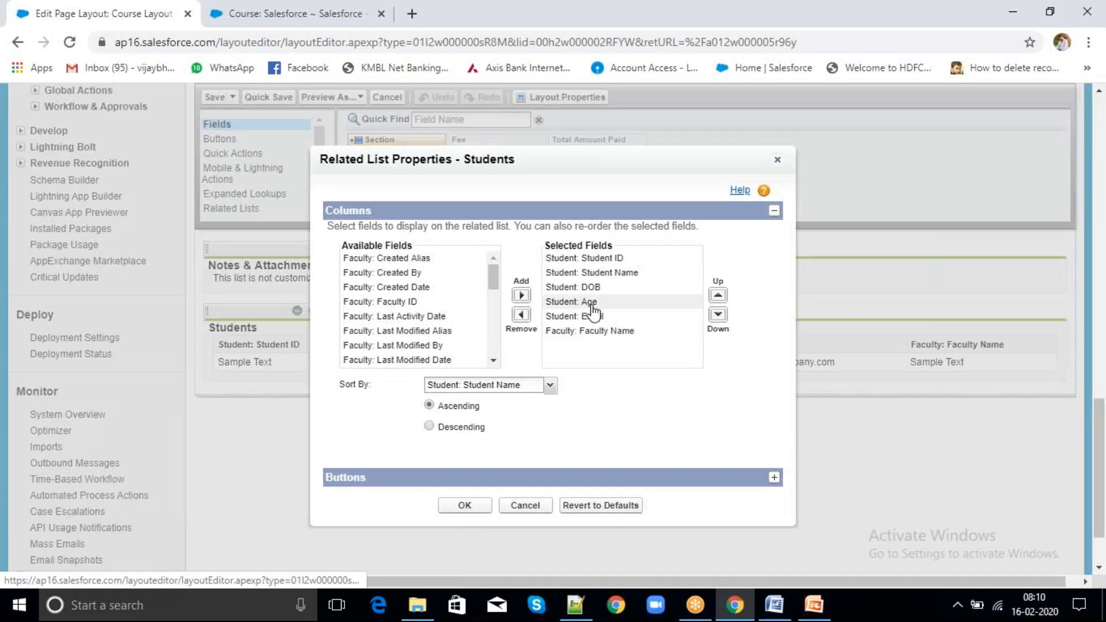
{"action": "left_click", "coordinate": [774, 477]}
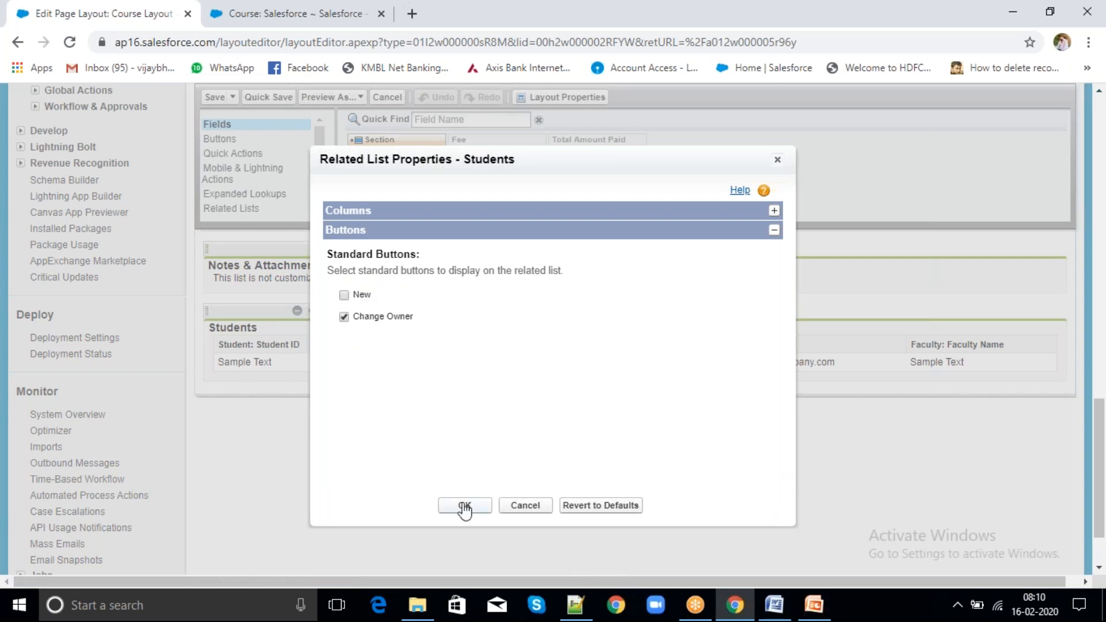
{"action": "left_click", "coordinate": [465, 506]}
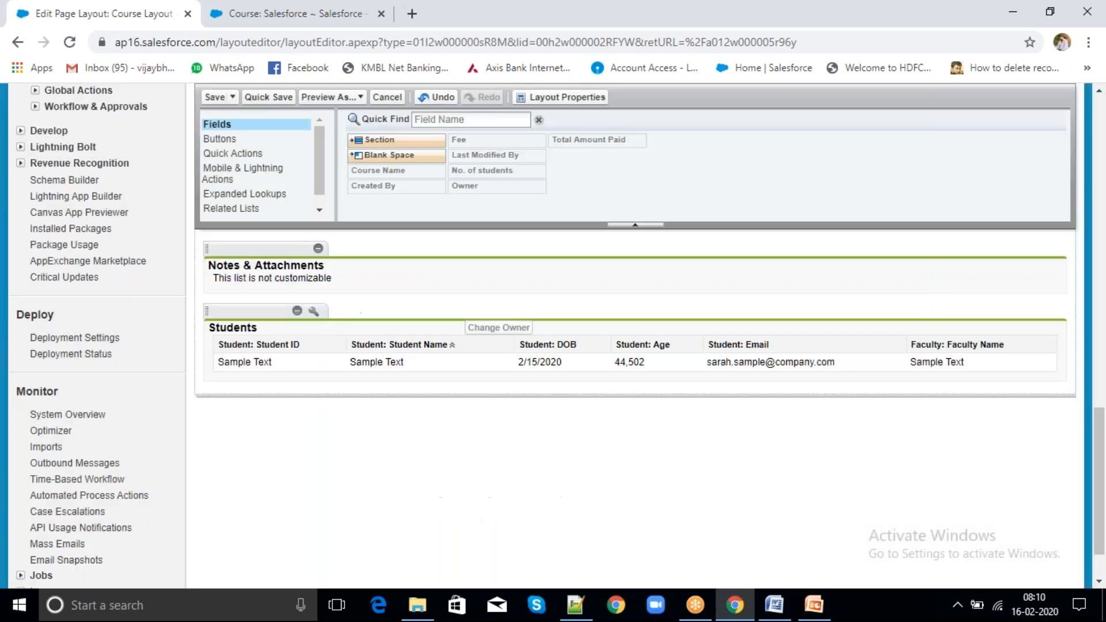
{"action": "left_click", "coordinate": [266, 97]}
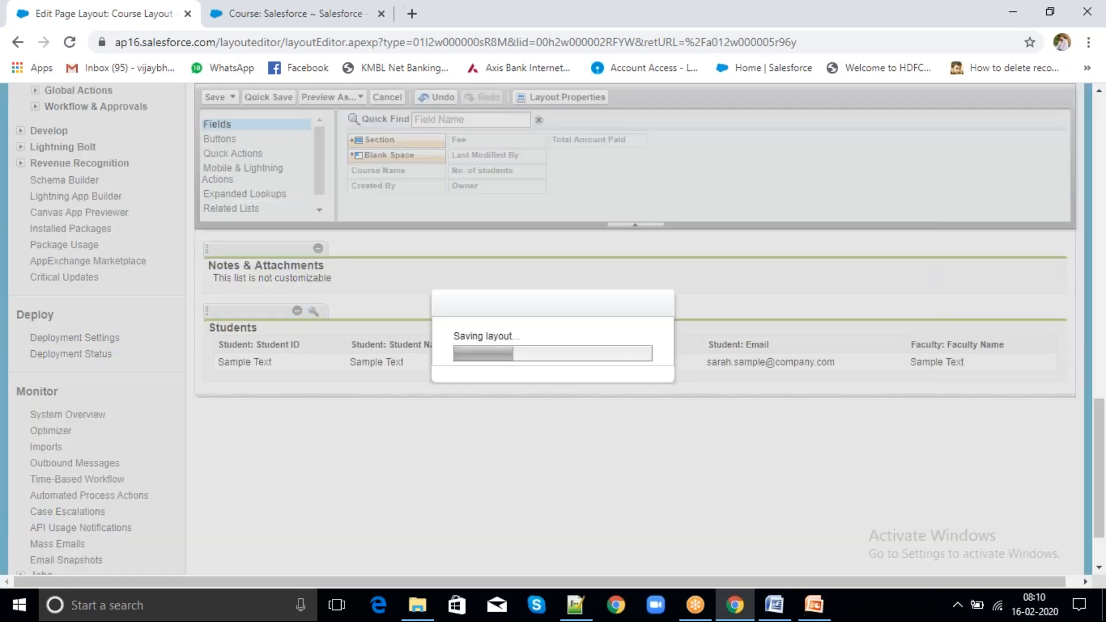
{"action": "left_click", "coordinate": [267, 18]}
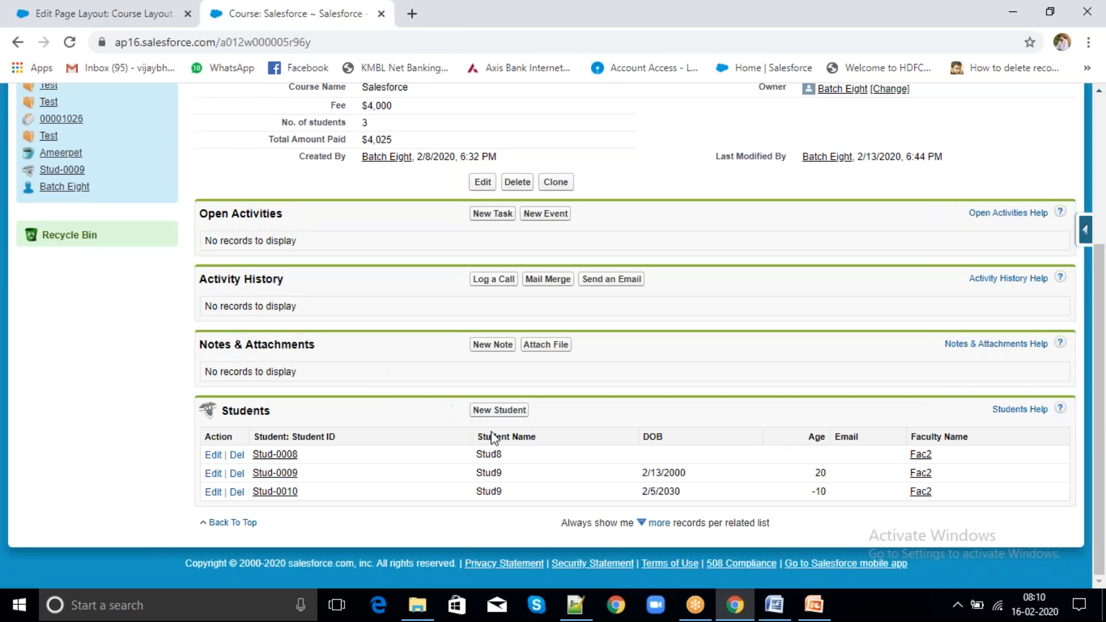
{"action": "left_click", "coordinate": [69, 43]}
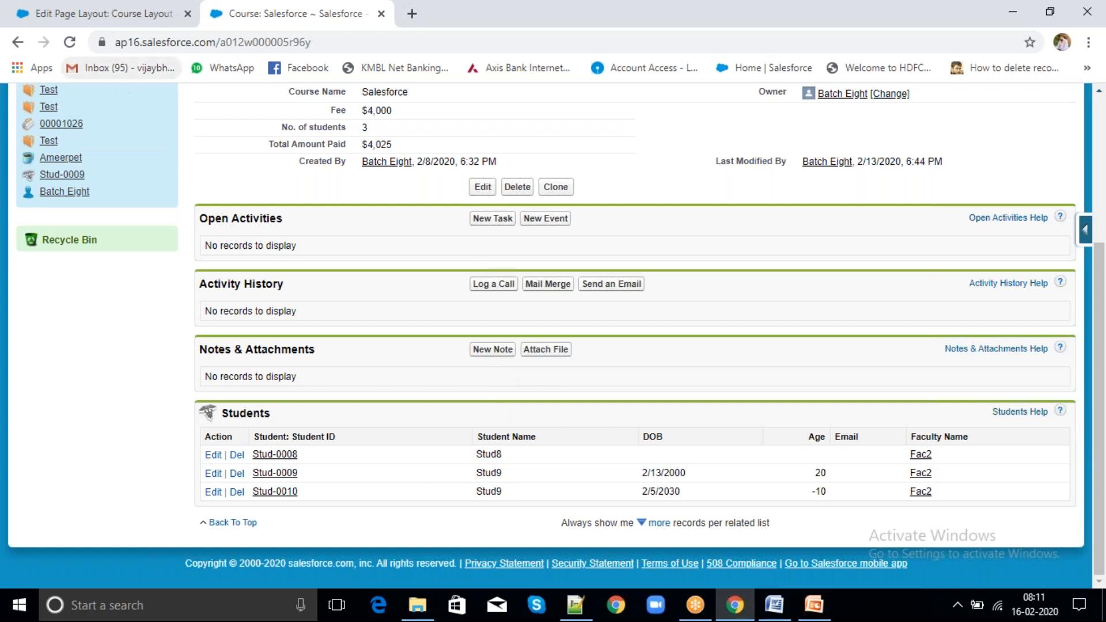
Restore the New button on the Course layout's Students related list, save the layout, and check it on the refreshed Salesforce course record.
{"action": "left_click", "coordinate": [119, 13]}
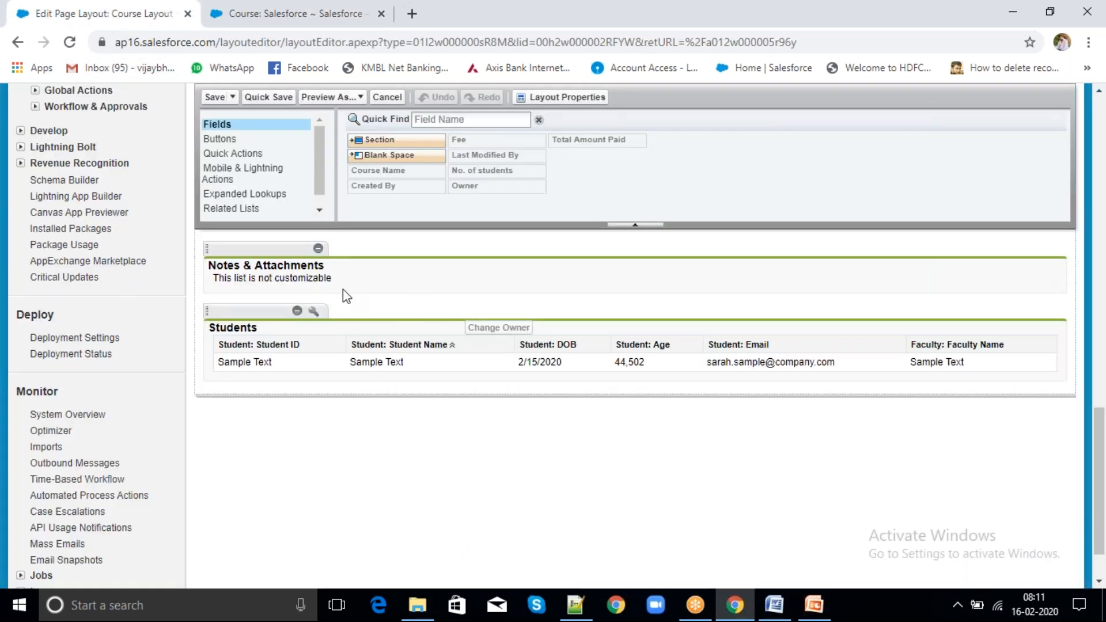
{"action": "left_click", "coordinate": [319, 314]}
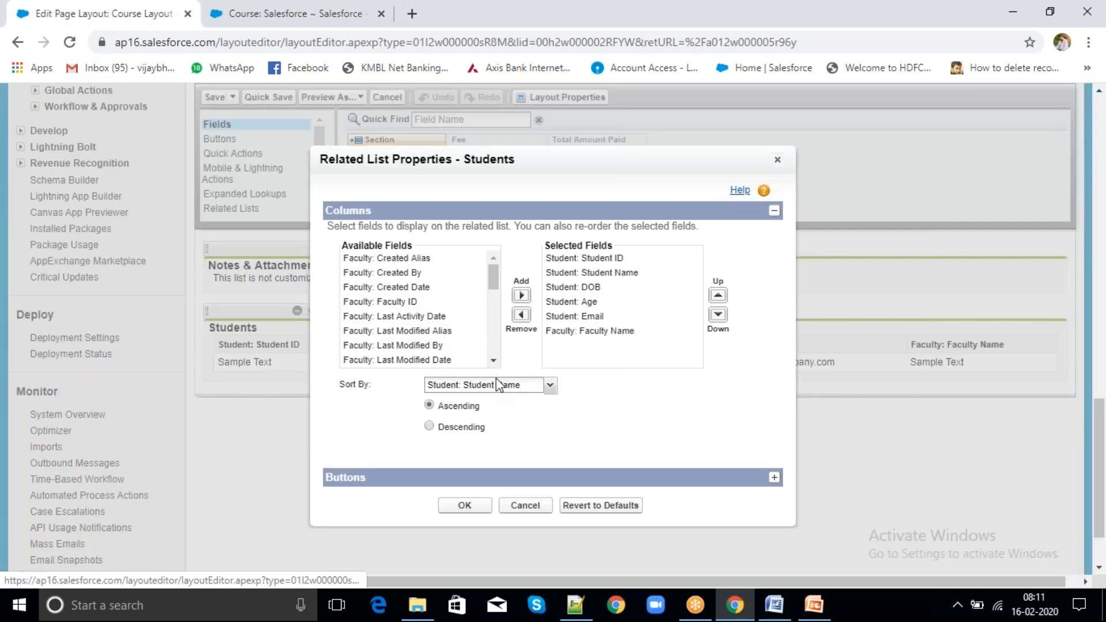
{"action": "left_click", "coordinate": [774, 478]}
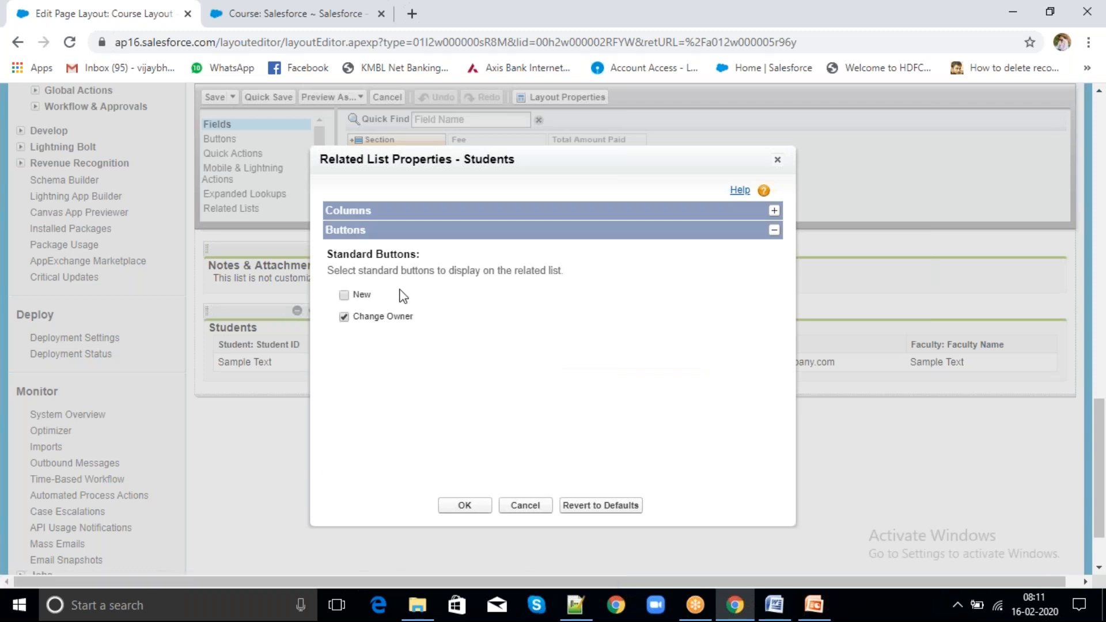
{"action": "left_click", "coordinate": [361, 296]}
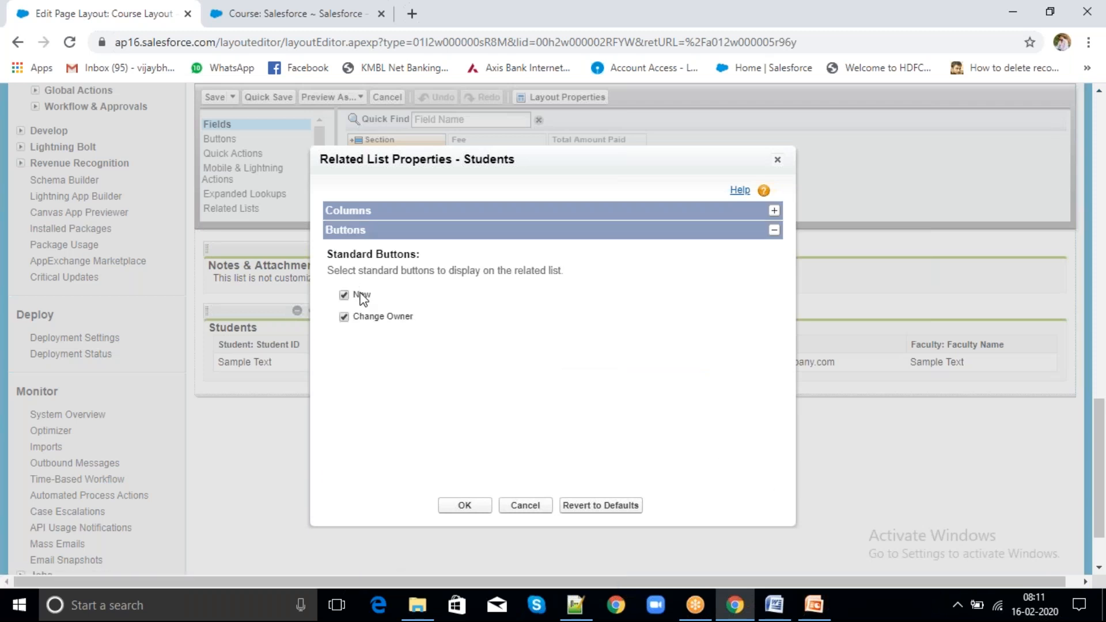
{"action": "left_click", "coordinate": [464, 506]}
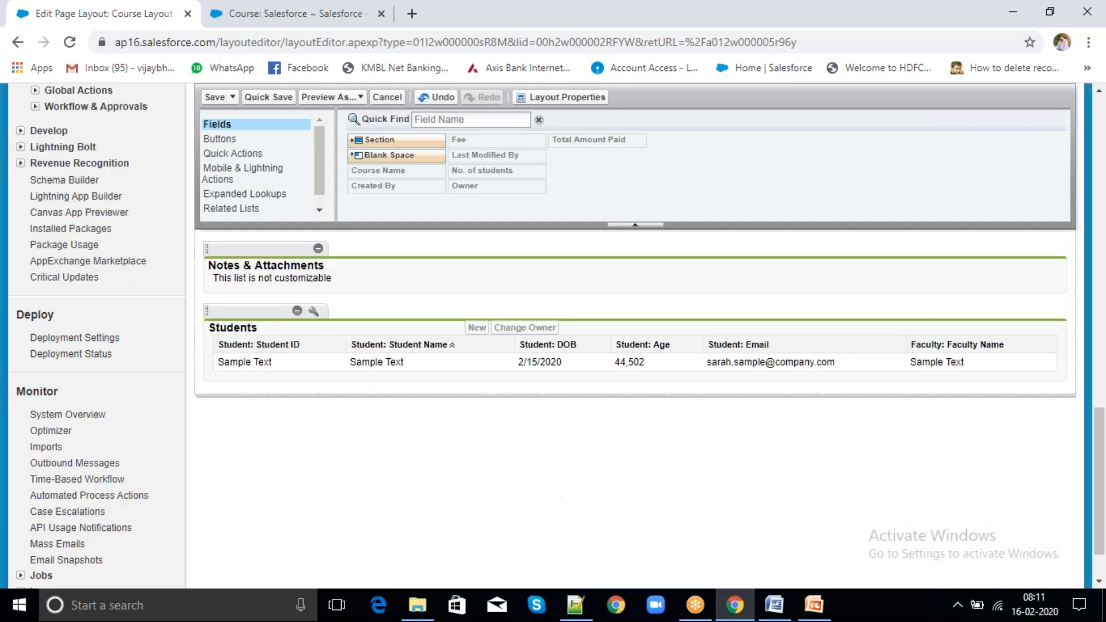
{"action": "left_click", "coordinate": [258, 98]}
{"action": "left_click", "coordinate": [266, 14]}
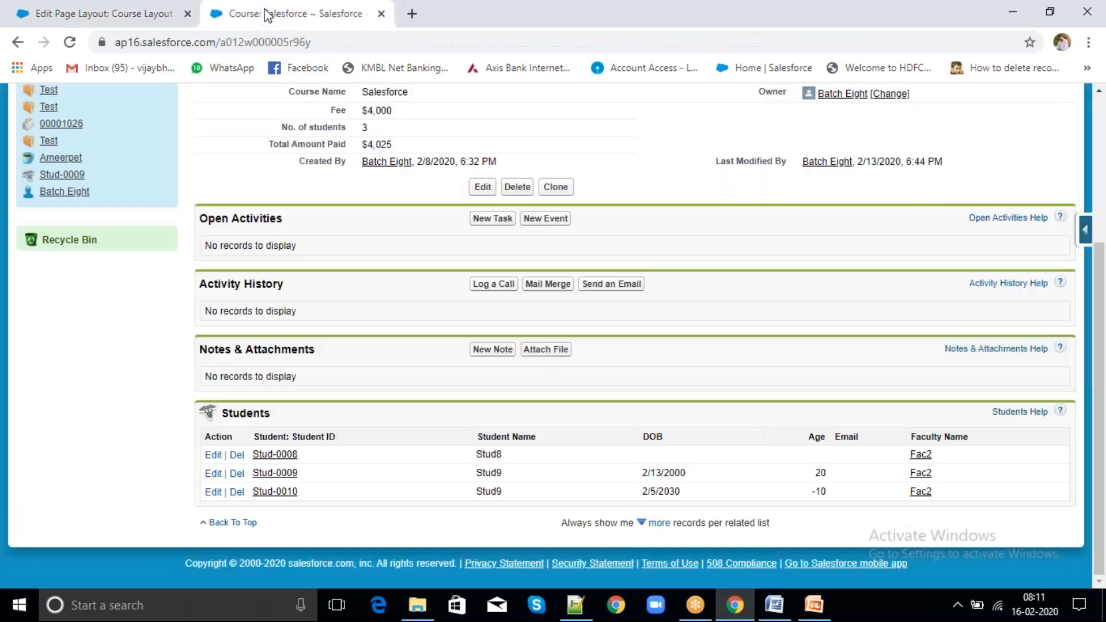
{"action": "left_click", "coordinate": [71, 43]}
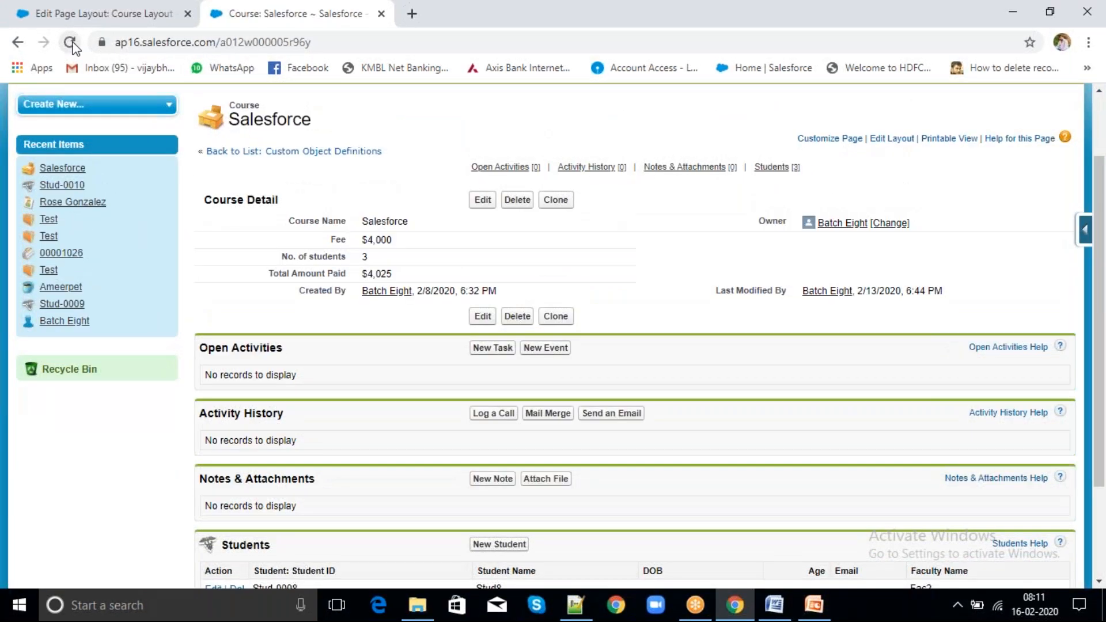
Leave the Course layout editor and open the page layout assignments of the Student custom object.
{"action": "left_click", "coordinate": [111, 17]}
{"action": "key", "text": "Up"}
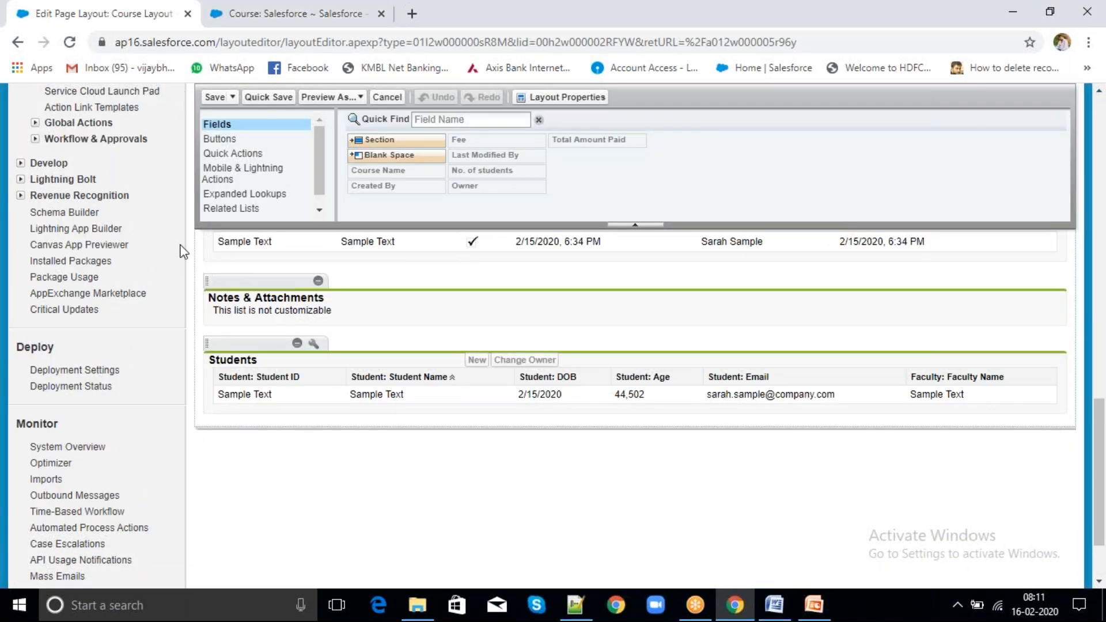
{"action": "scroll", "coordinate": [183, 252], "scroll_direction": "up", "scroll_amount": 2}
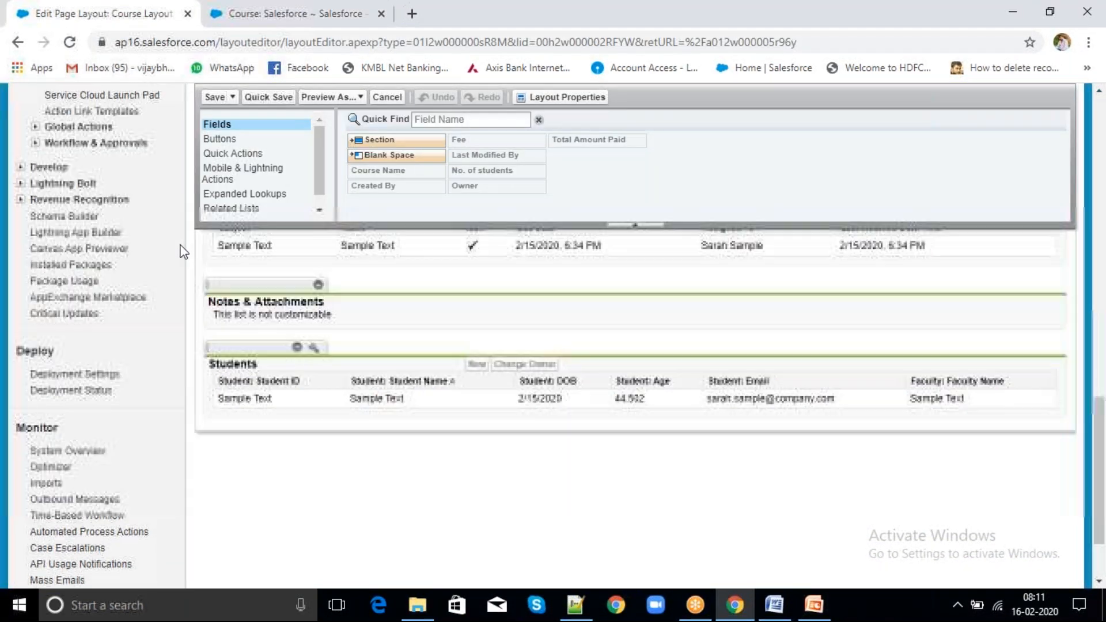
{"action": "scroll", "coordinate": [183, 252], "scroll_direction": "up", "scroll_amount": 4}
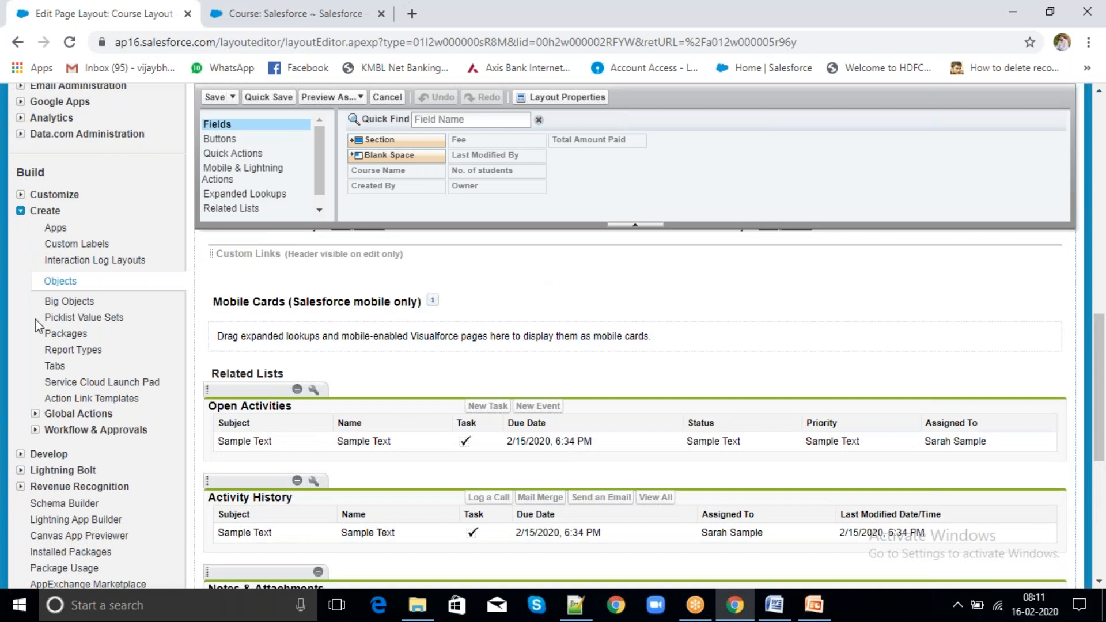
{"action": "left_click", "coordinate": [61, 283]}
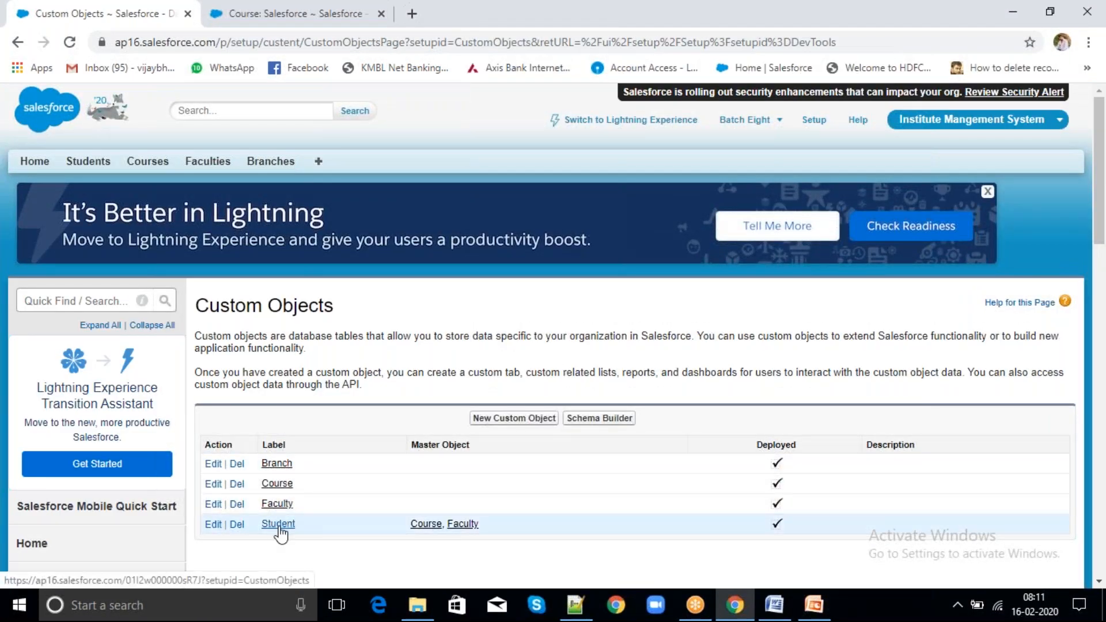
{"action": "left_click", "coordinate": [278, 525]}
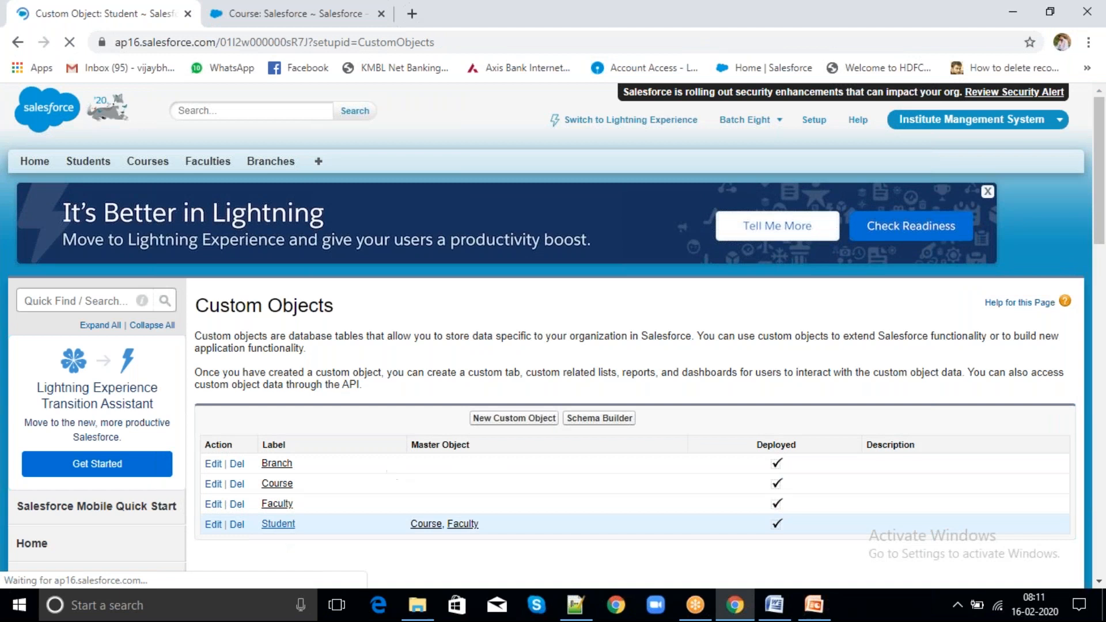
{"action": "scroll", "coordinate": [570, 424], "scroll_direction": "down", "scroll_amount": 10}
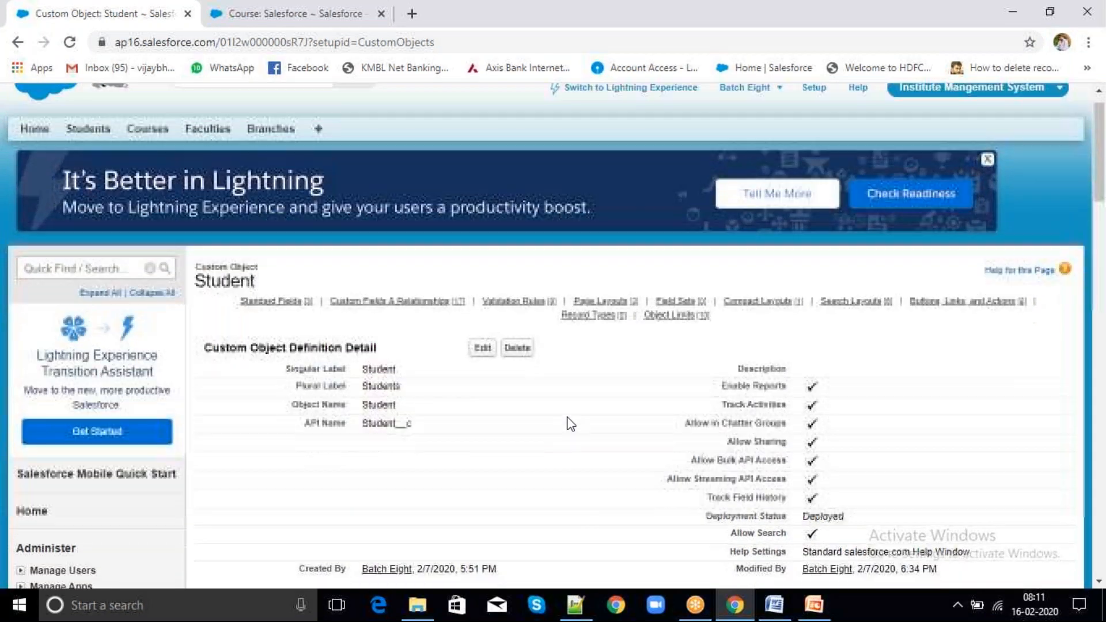
{"action": "scroll", "coordinate": [550, 203], "scroll_direction": "down", "scroll_amount": 10}
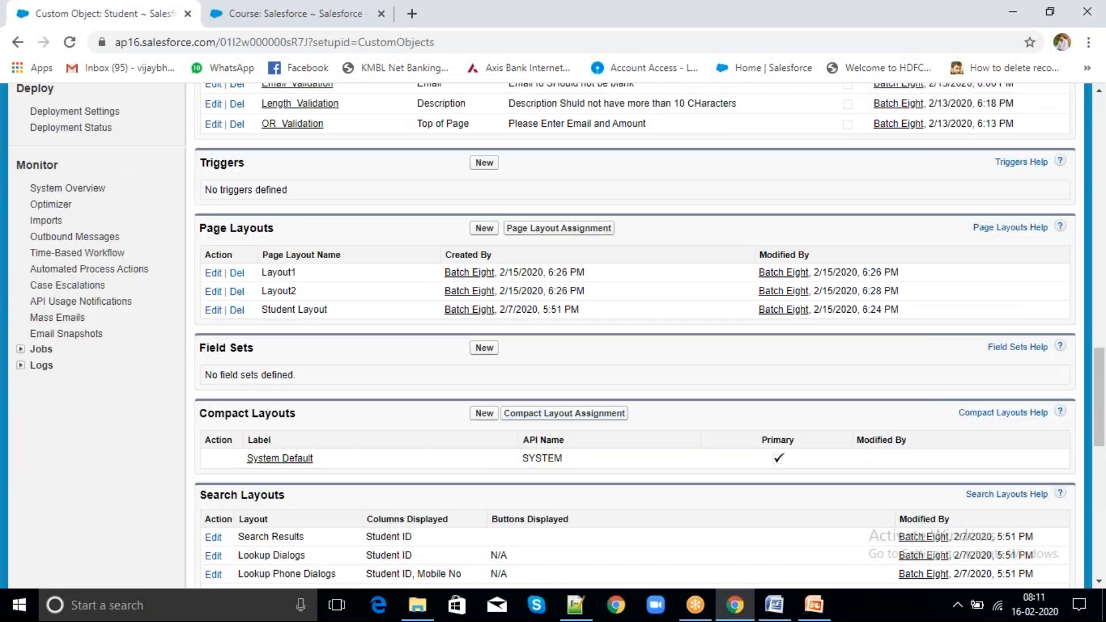
{"action": "left_click", "coordinate": [550, 198]}
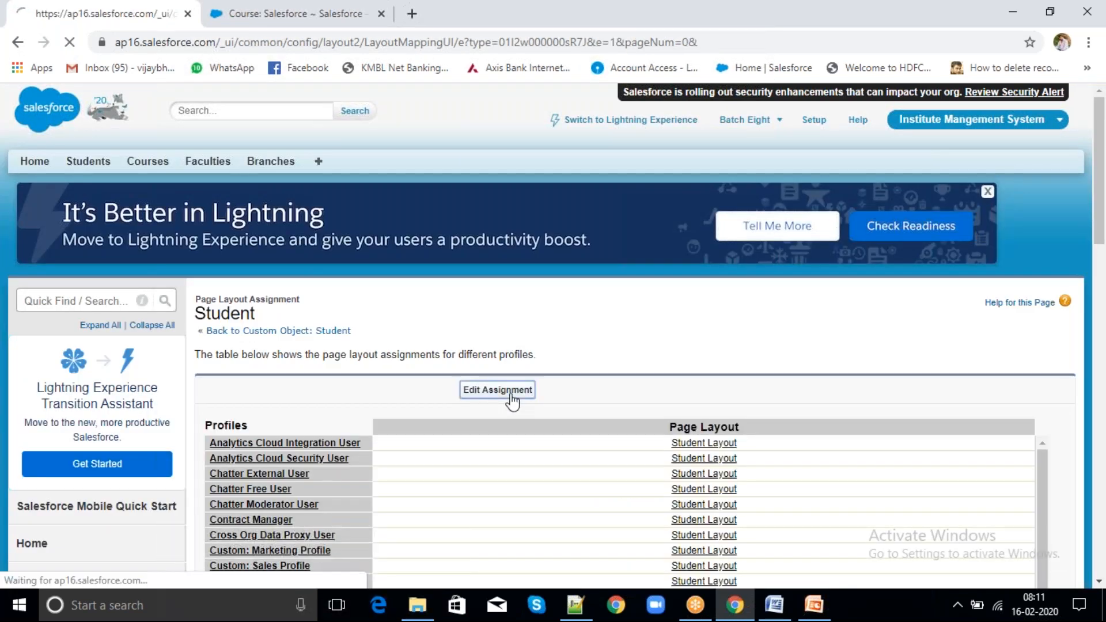
Assign Student Layout to the System Administrator profile, save, and check the profile assignments.
{"action": "left_click", "coordinate": [510, 394]}
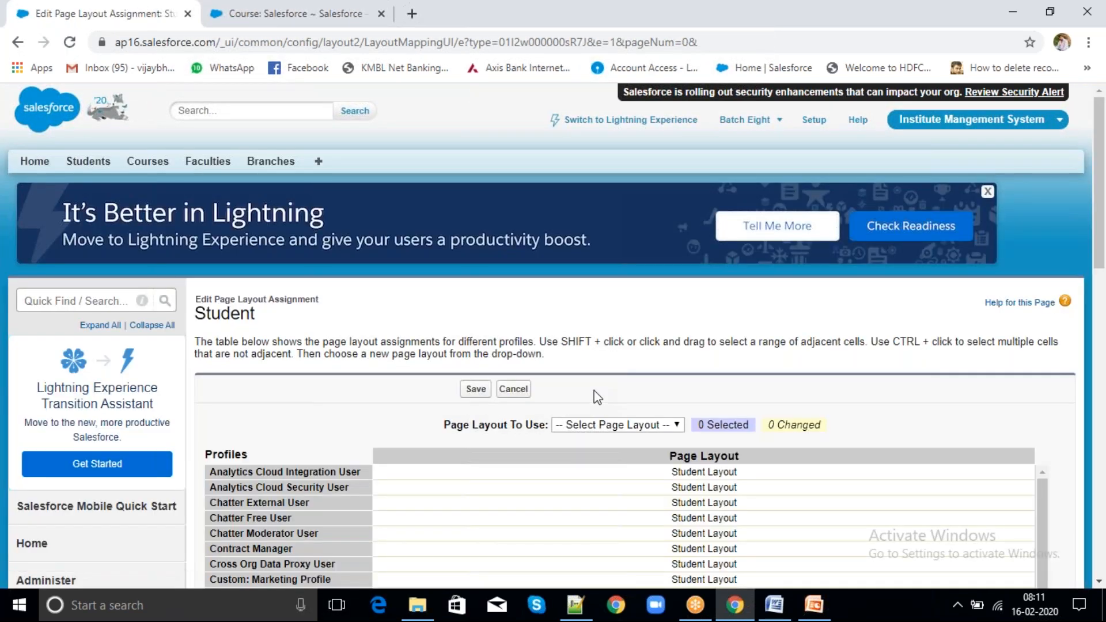
{"action": "scroll", "coordinate": [597, 397], "scroll_direction": "down", "scroll_amount": 9}
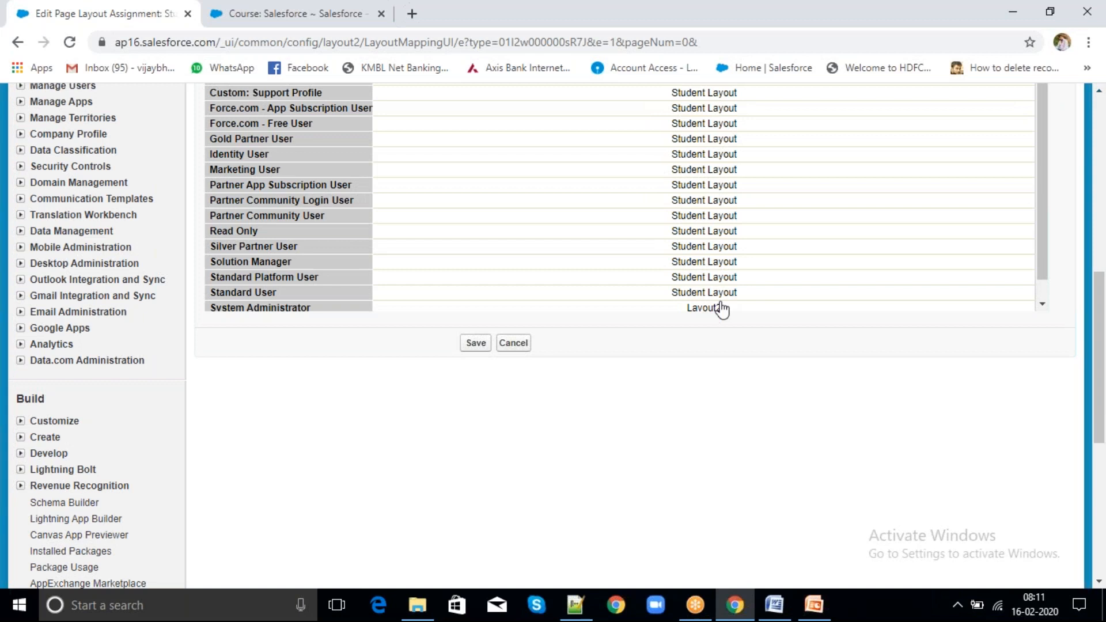
{"action": "left_click", "coordinate": [721, 307]}
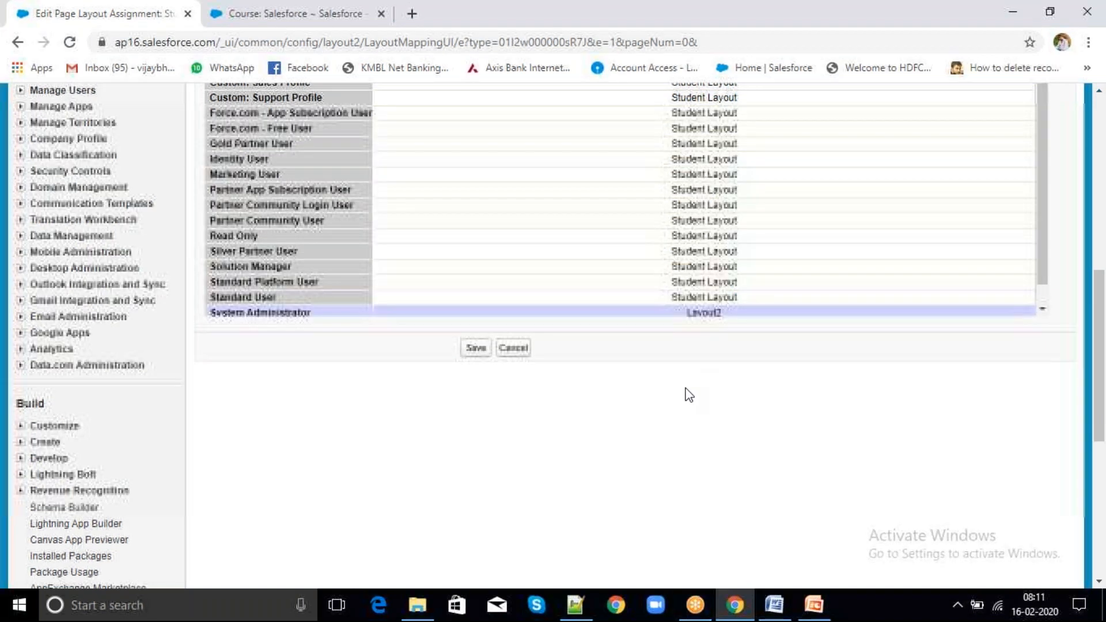
{"action": "scroll", "coordinate": [688, 396], "scroll_direction": "up", "scroll_amount": 10}
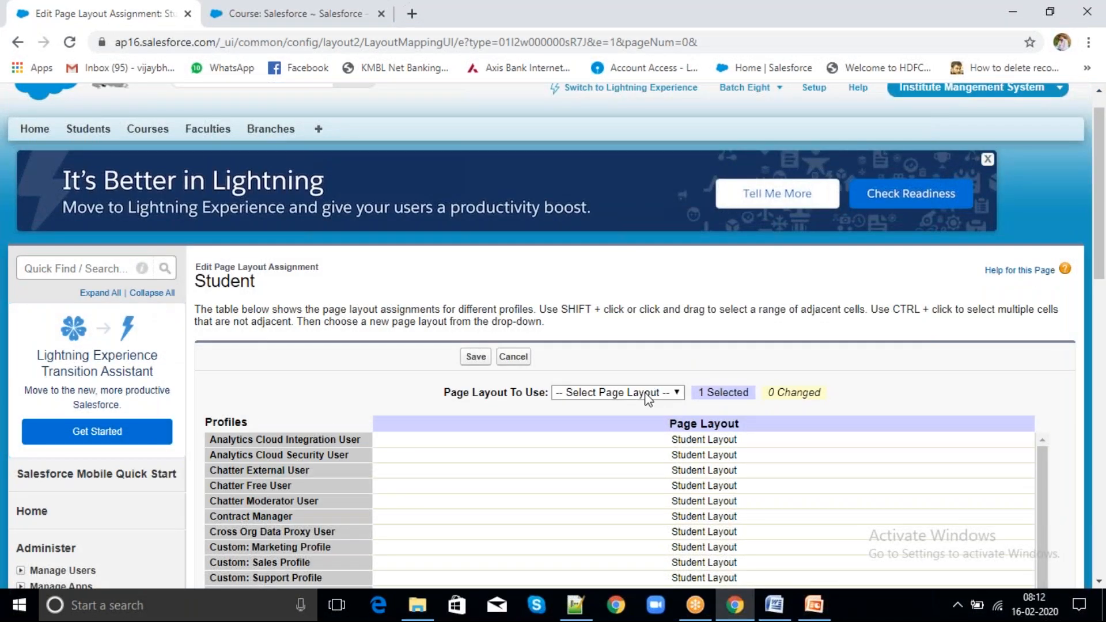
{"action": "left_click", "coordinate": [650, 391]}
{"action": "left_click", "coordinate": [616, 447]}
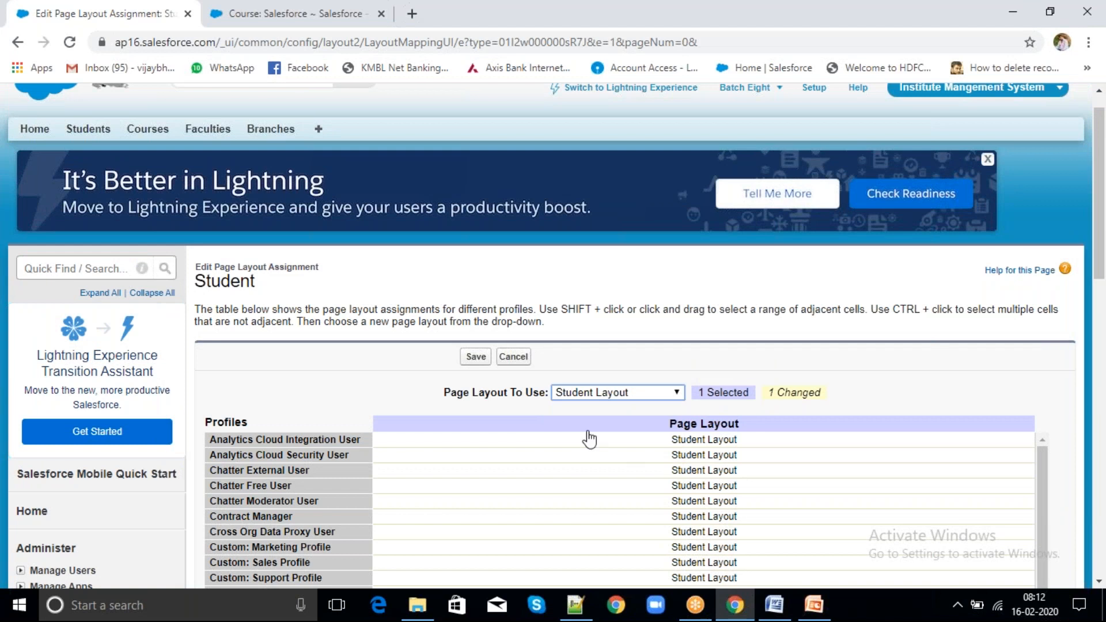
{"action": "left_click", "coordinate": [476, 356]}
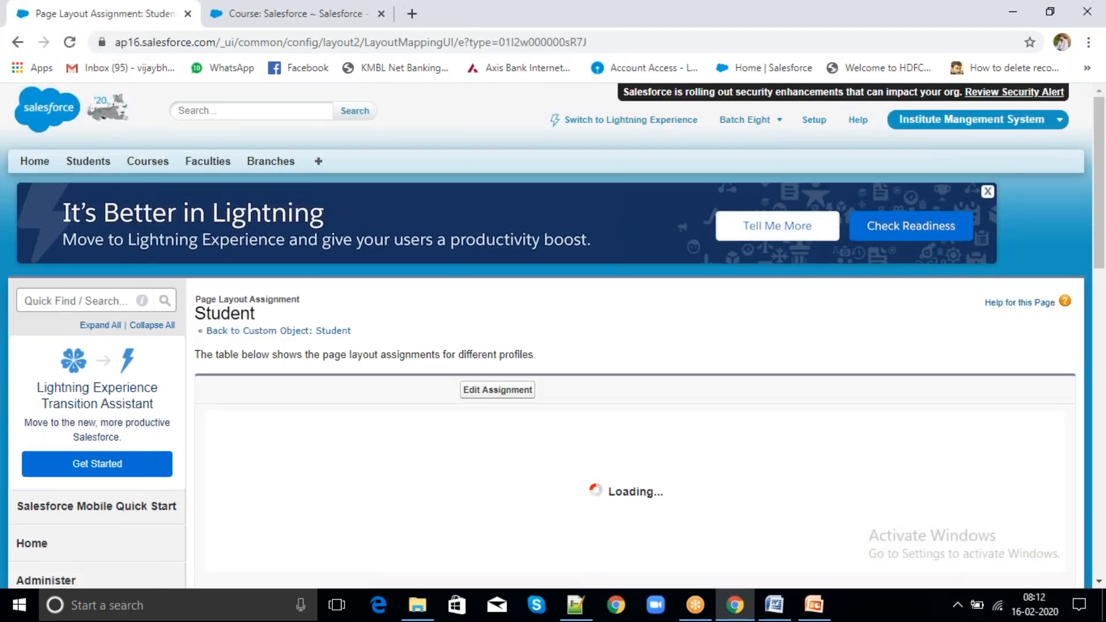
{"action": "scroll", "coordinate": [551, 335], "scroll_direction": "down", "scroll_amount": 5}
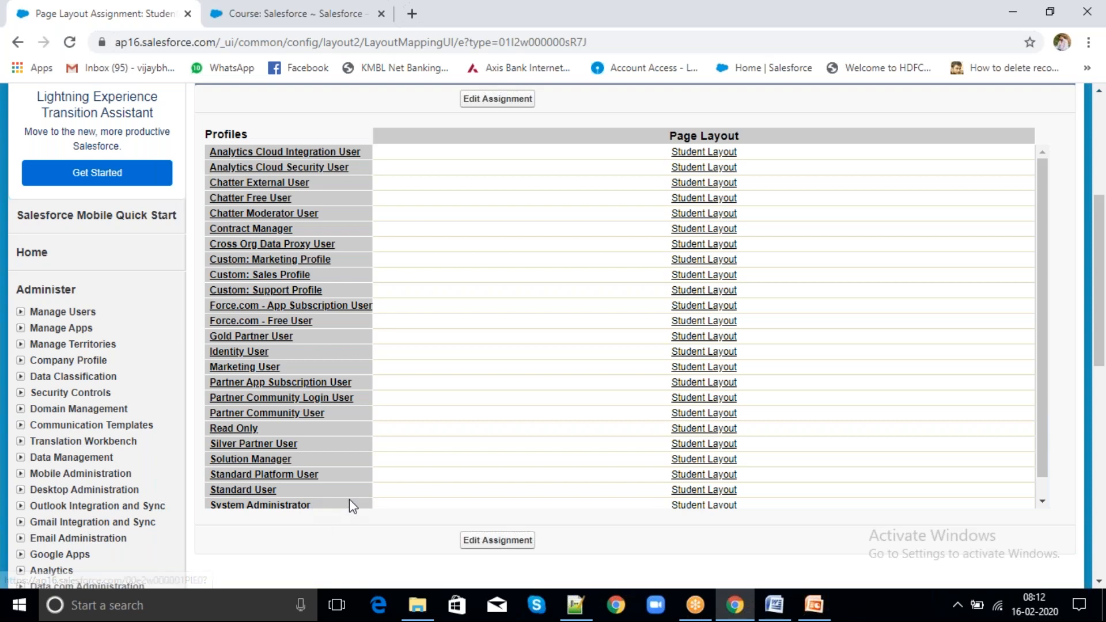
{"action": "scroll", "coordinate": [340, 545], "scroll_direction": "down", "scroll_amount": 2}
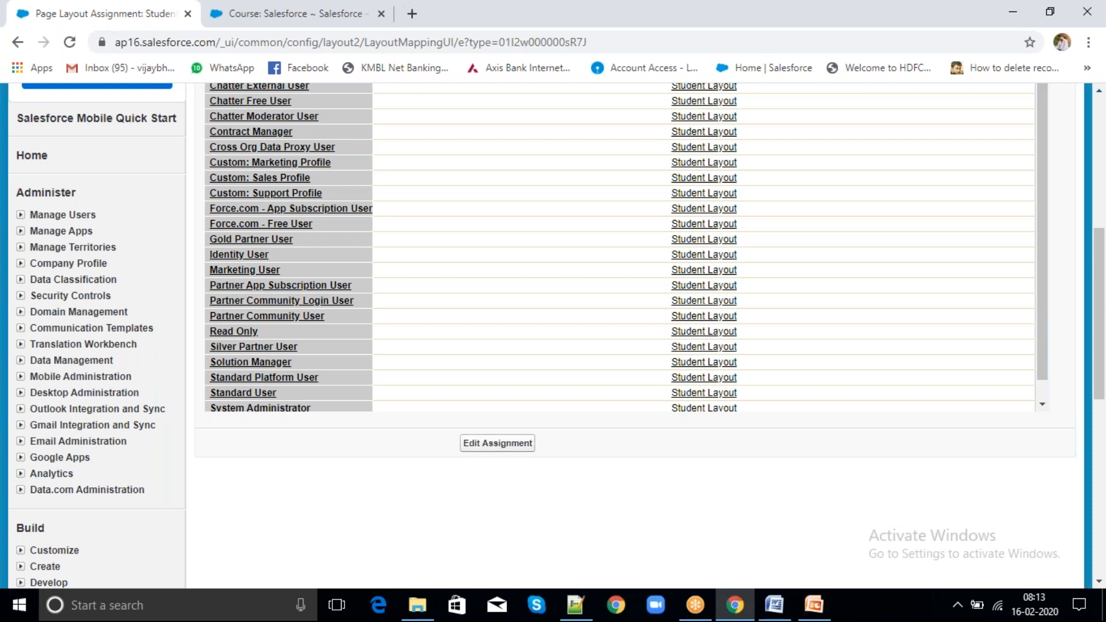
{"action": "left_click", "coordinate": [1080, 321]}
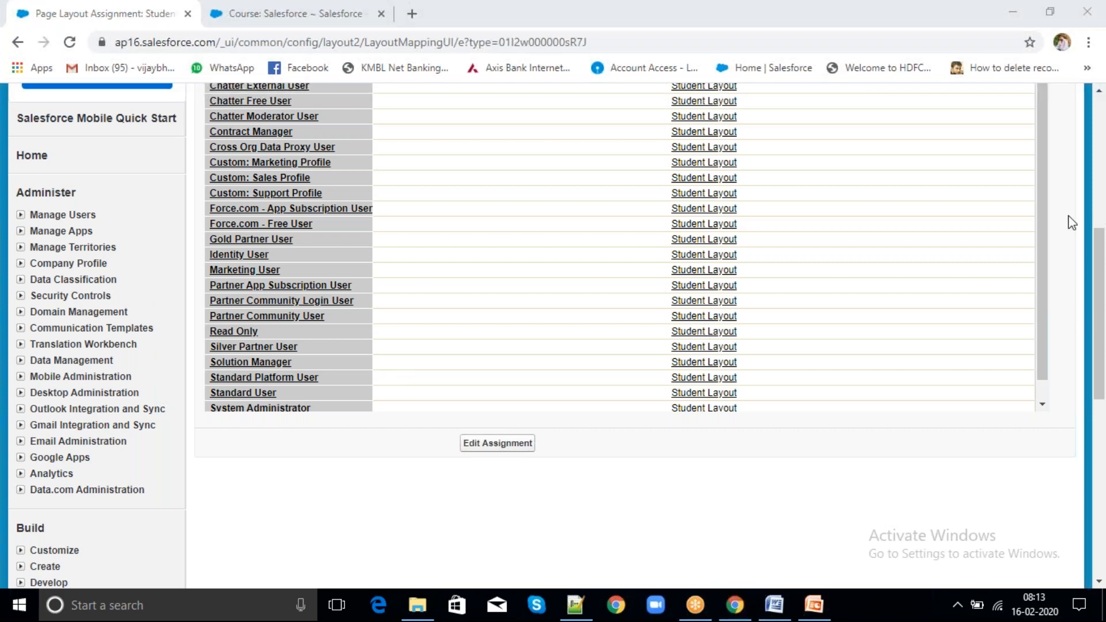